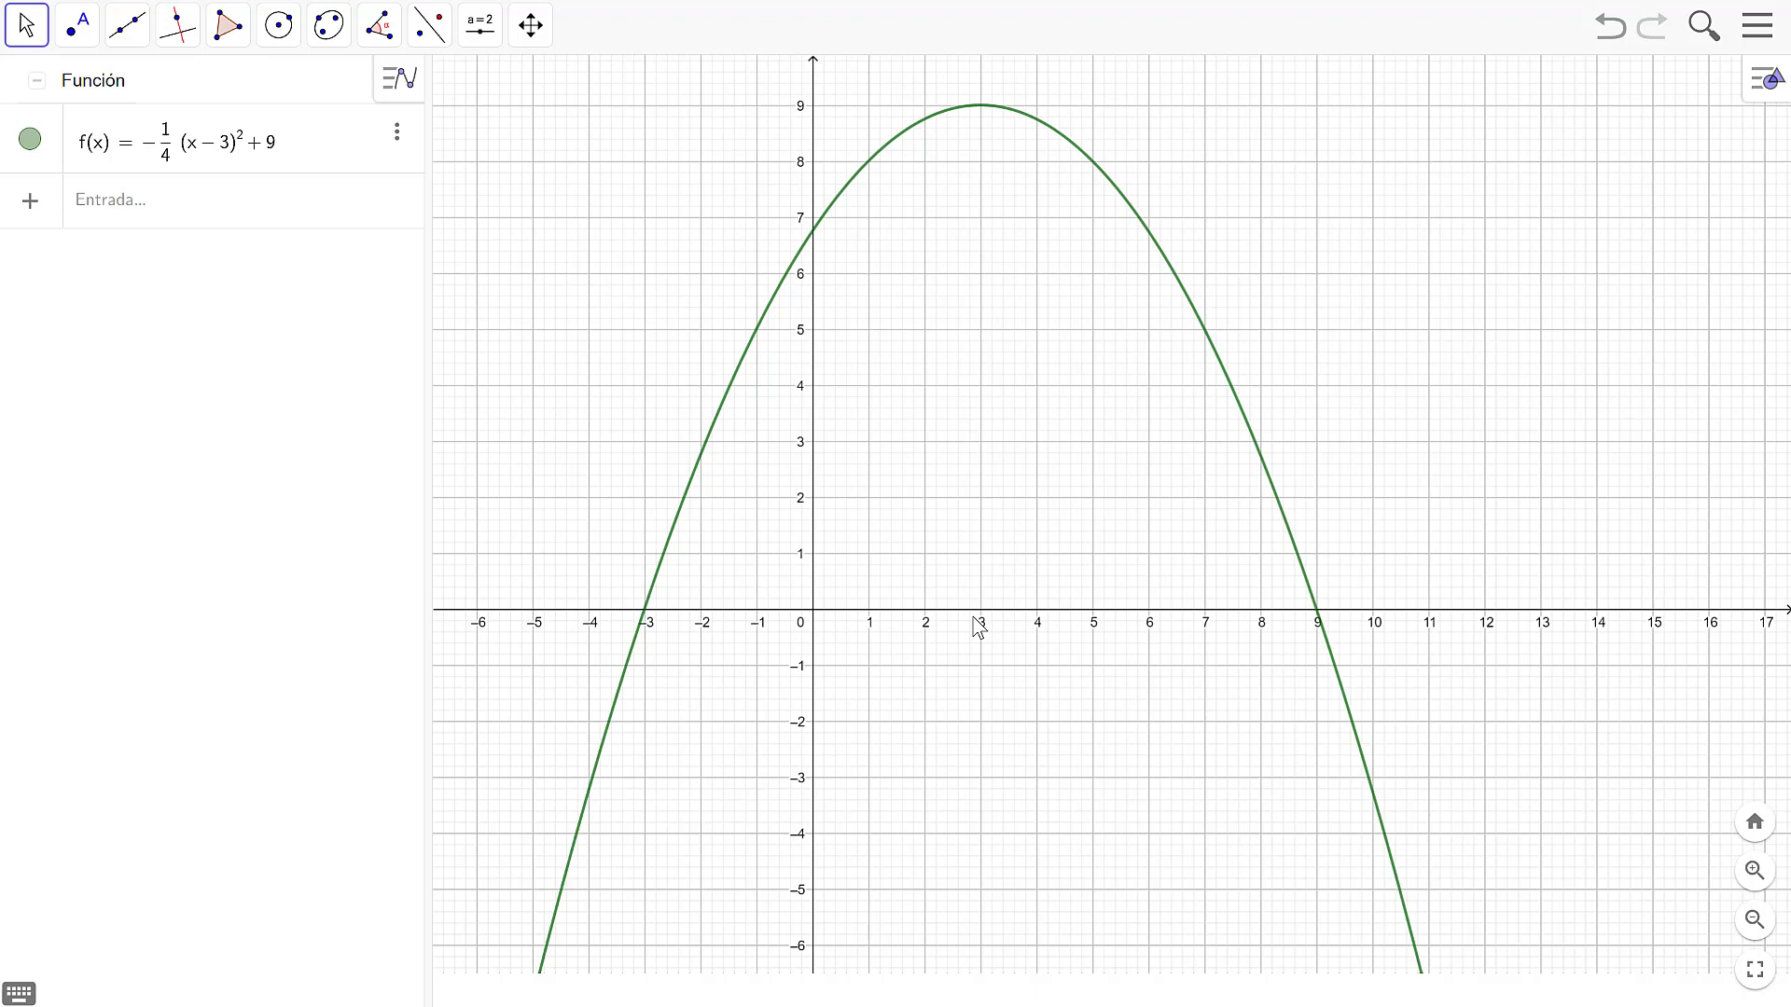
Compute the definite integral of f from 1 to 7 with the Integral command.
left_click(291, 213)
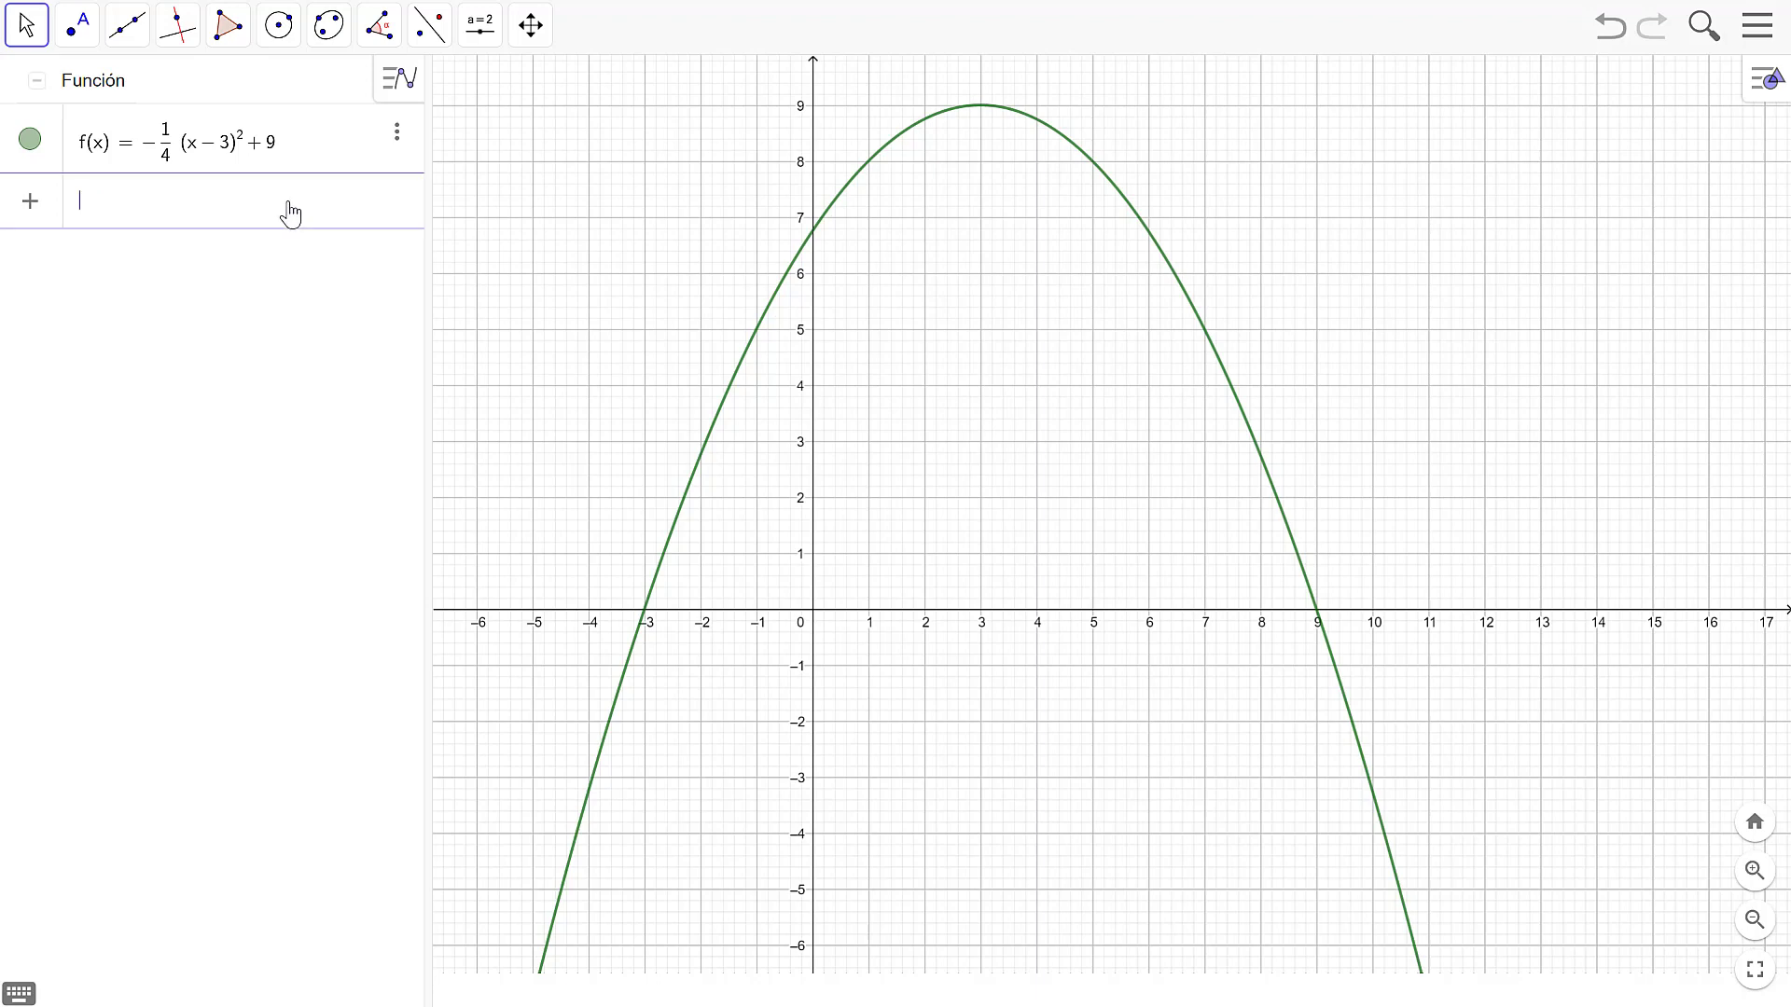
type("in")
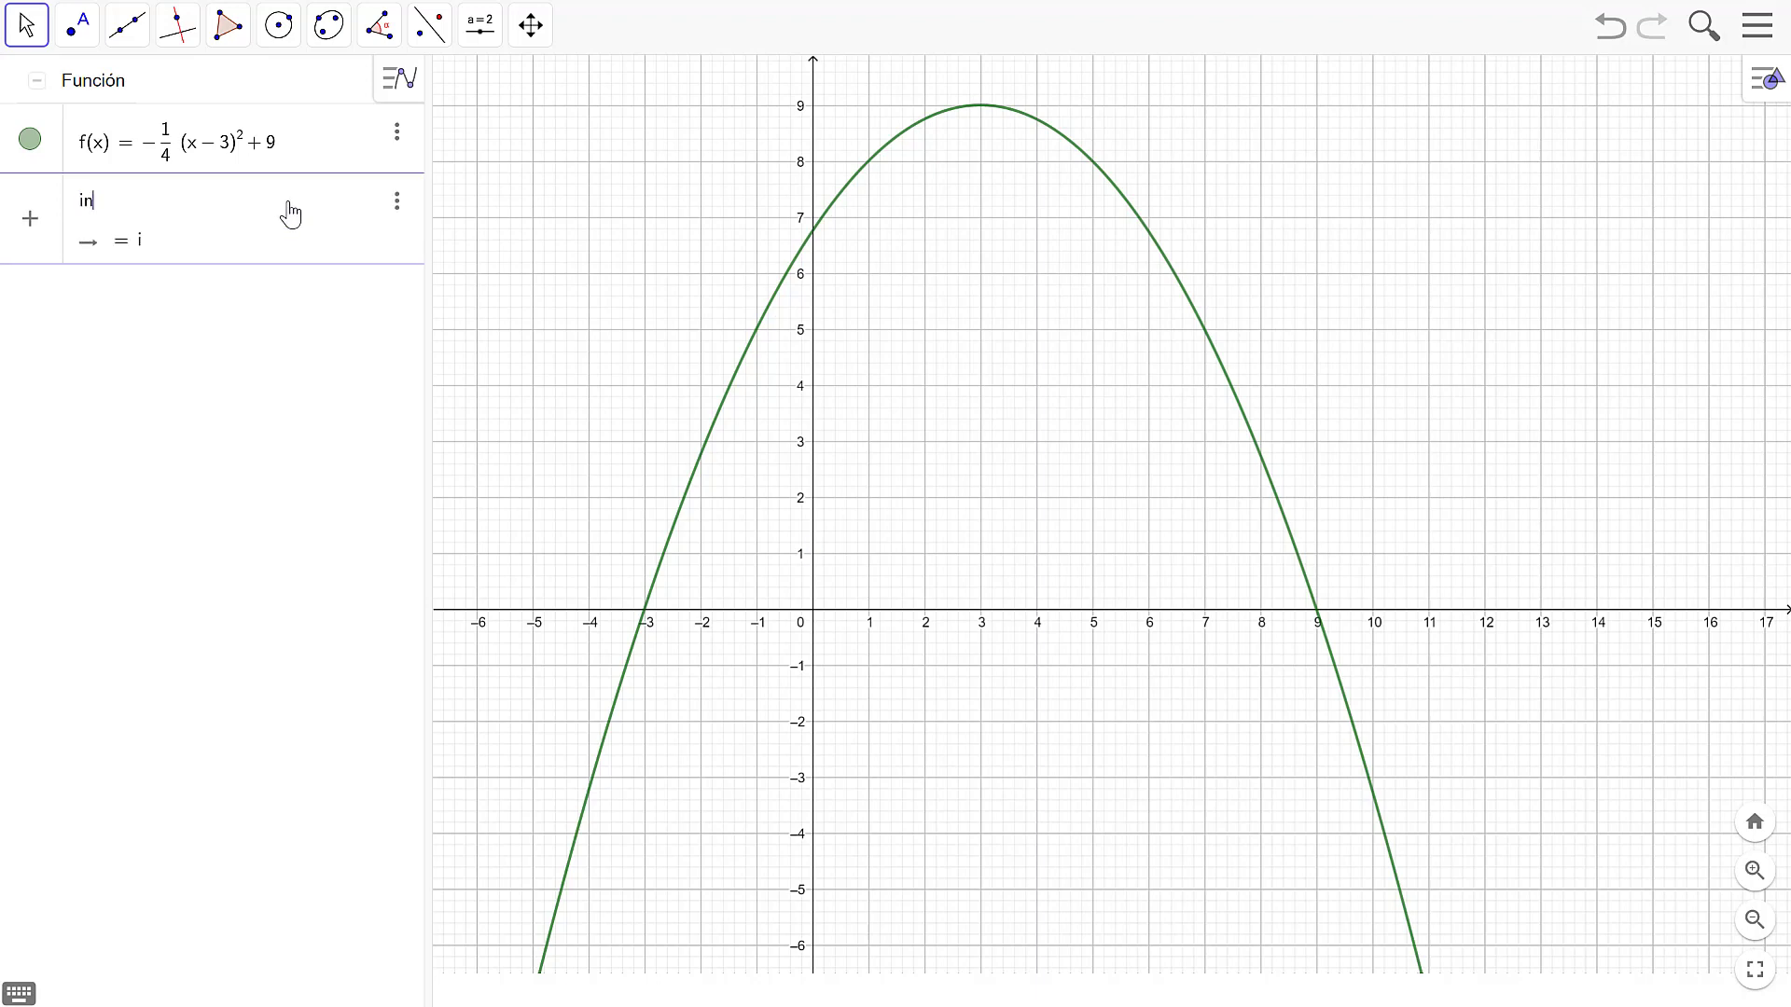
type("tegra")
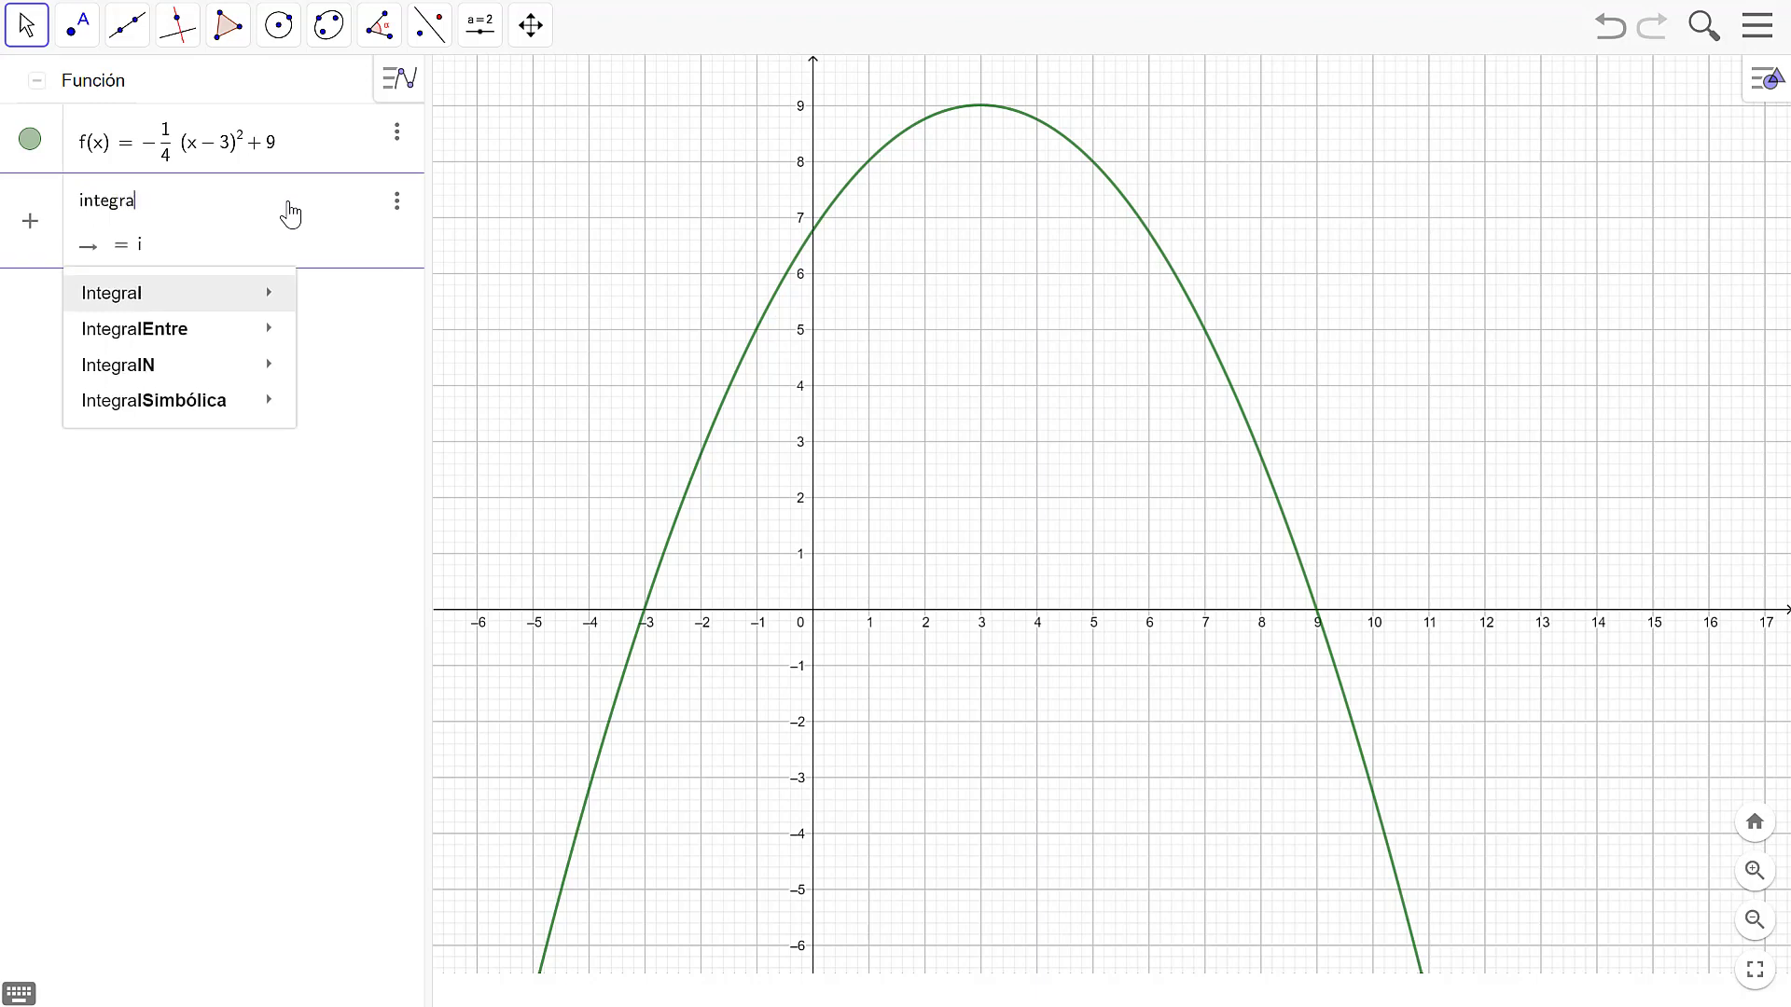
mouse_move(248, 308)
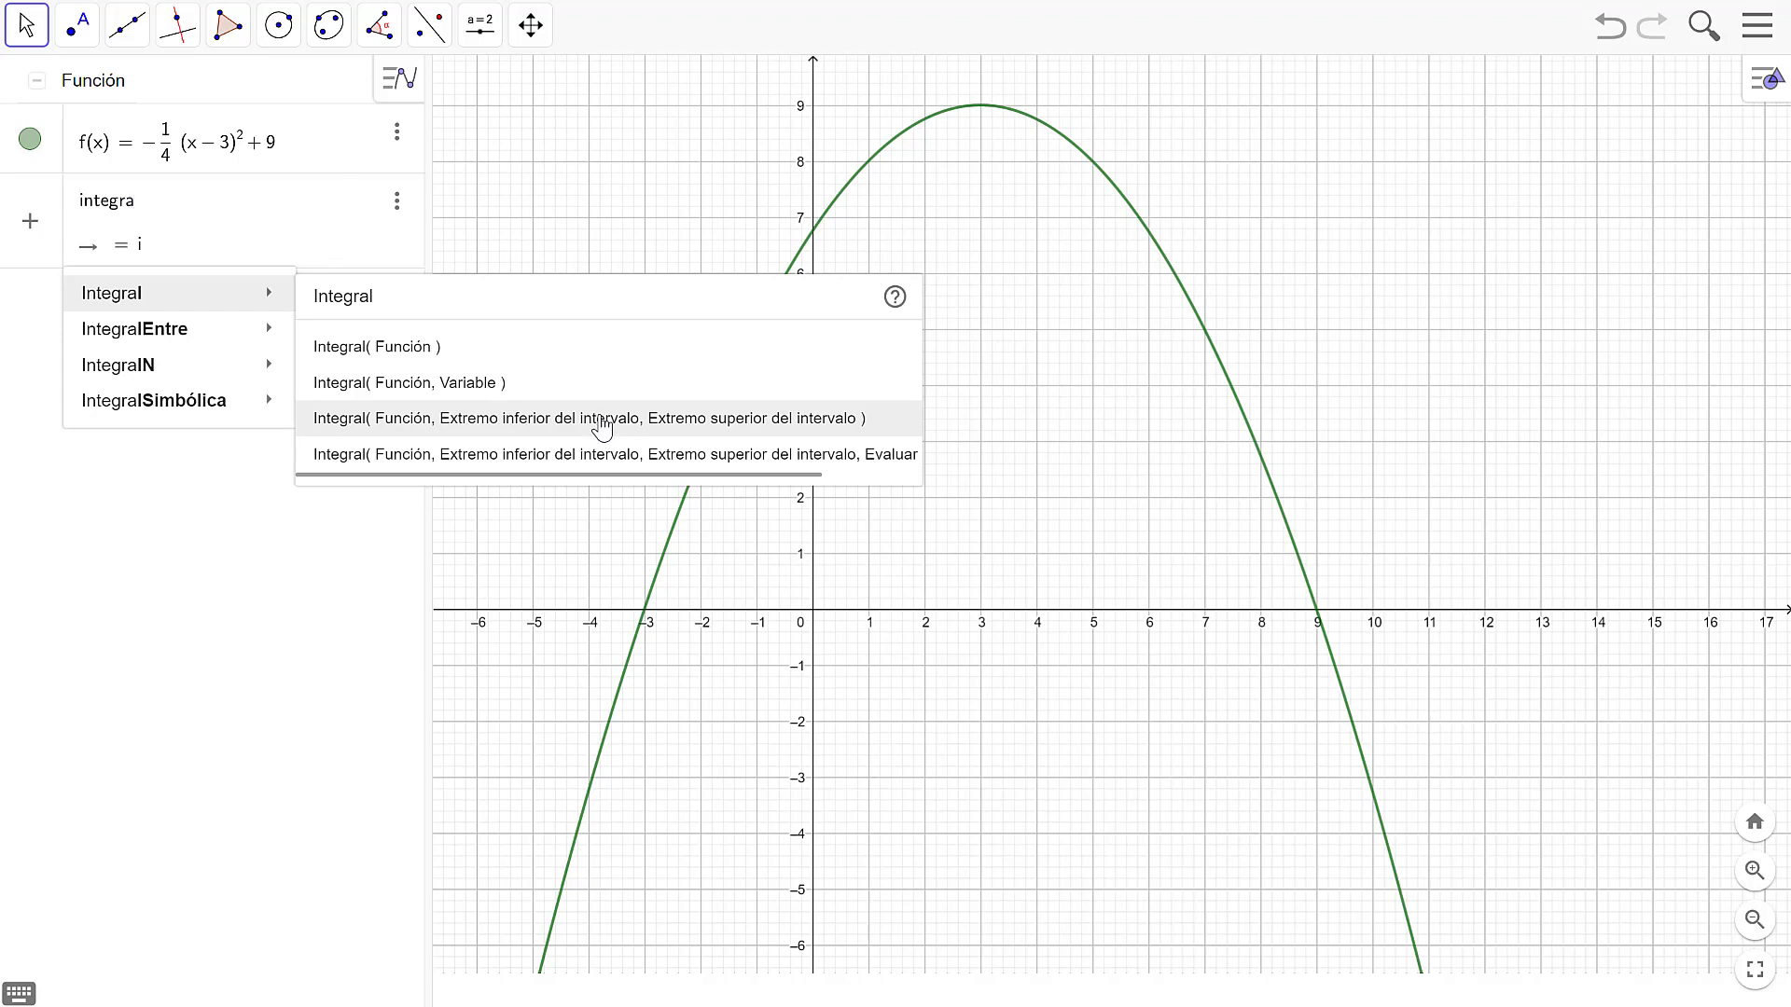
left_click(602, 426)
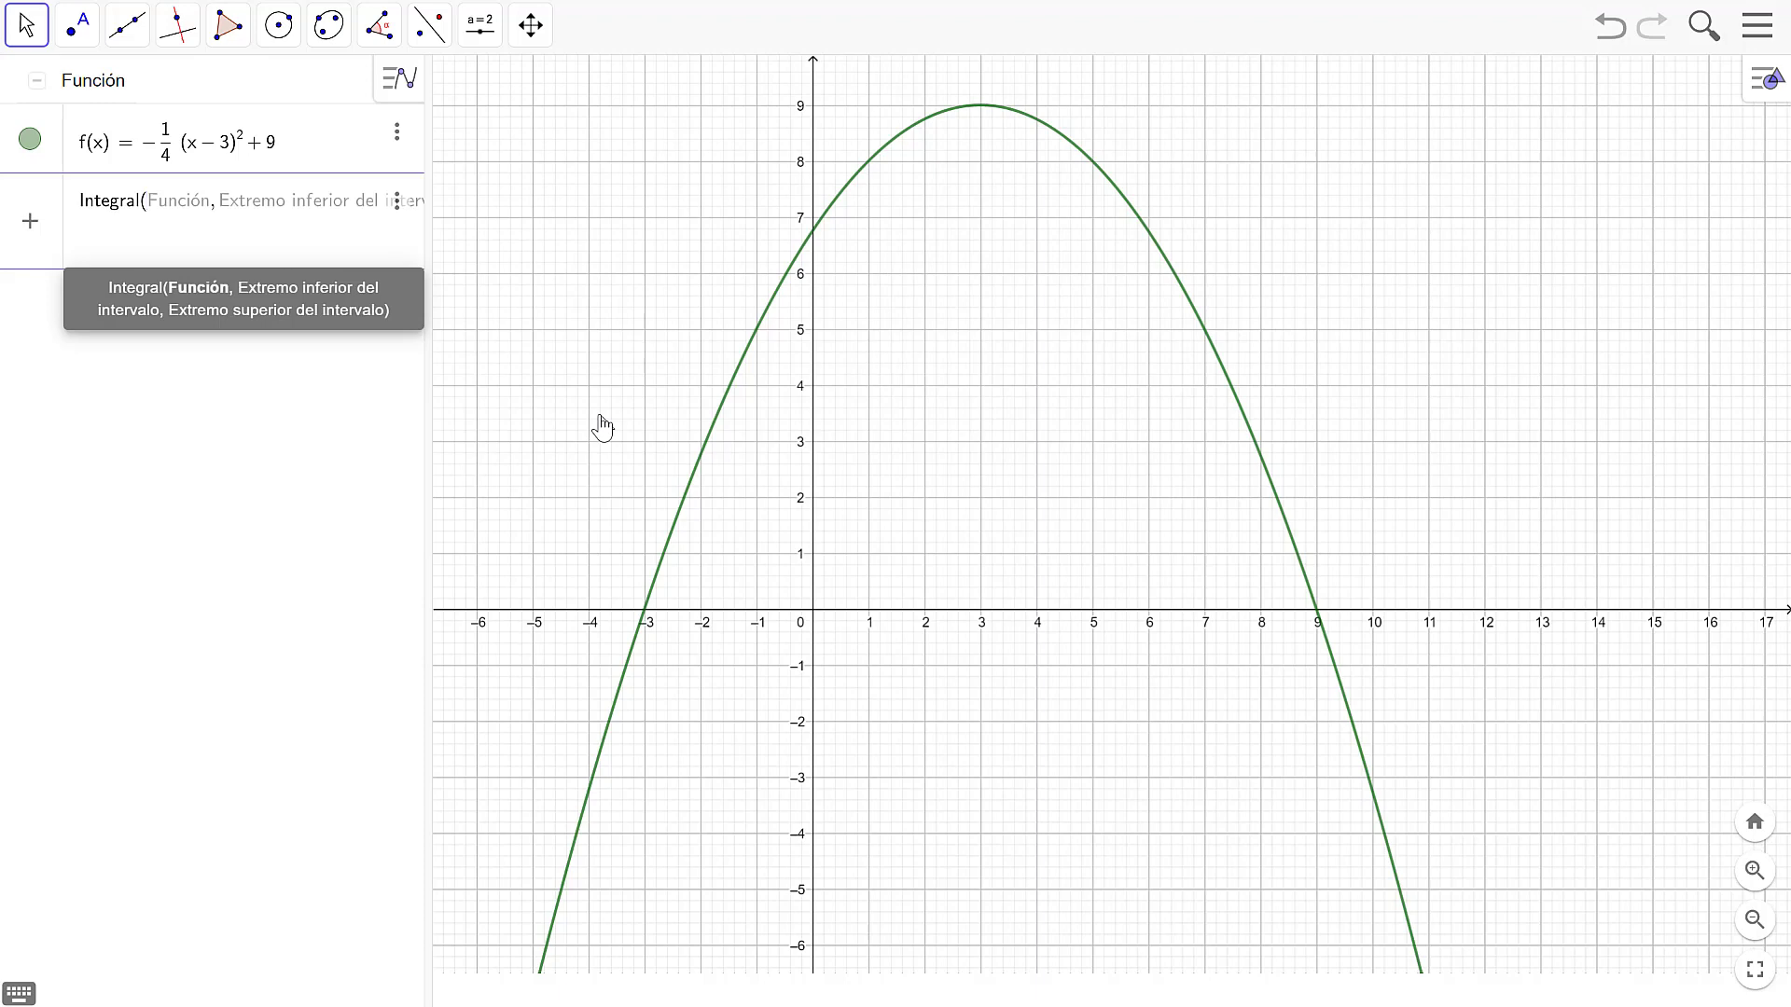
type("f")
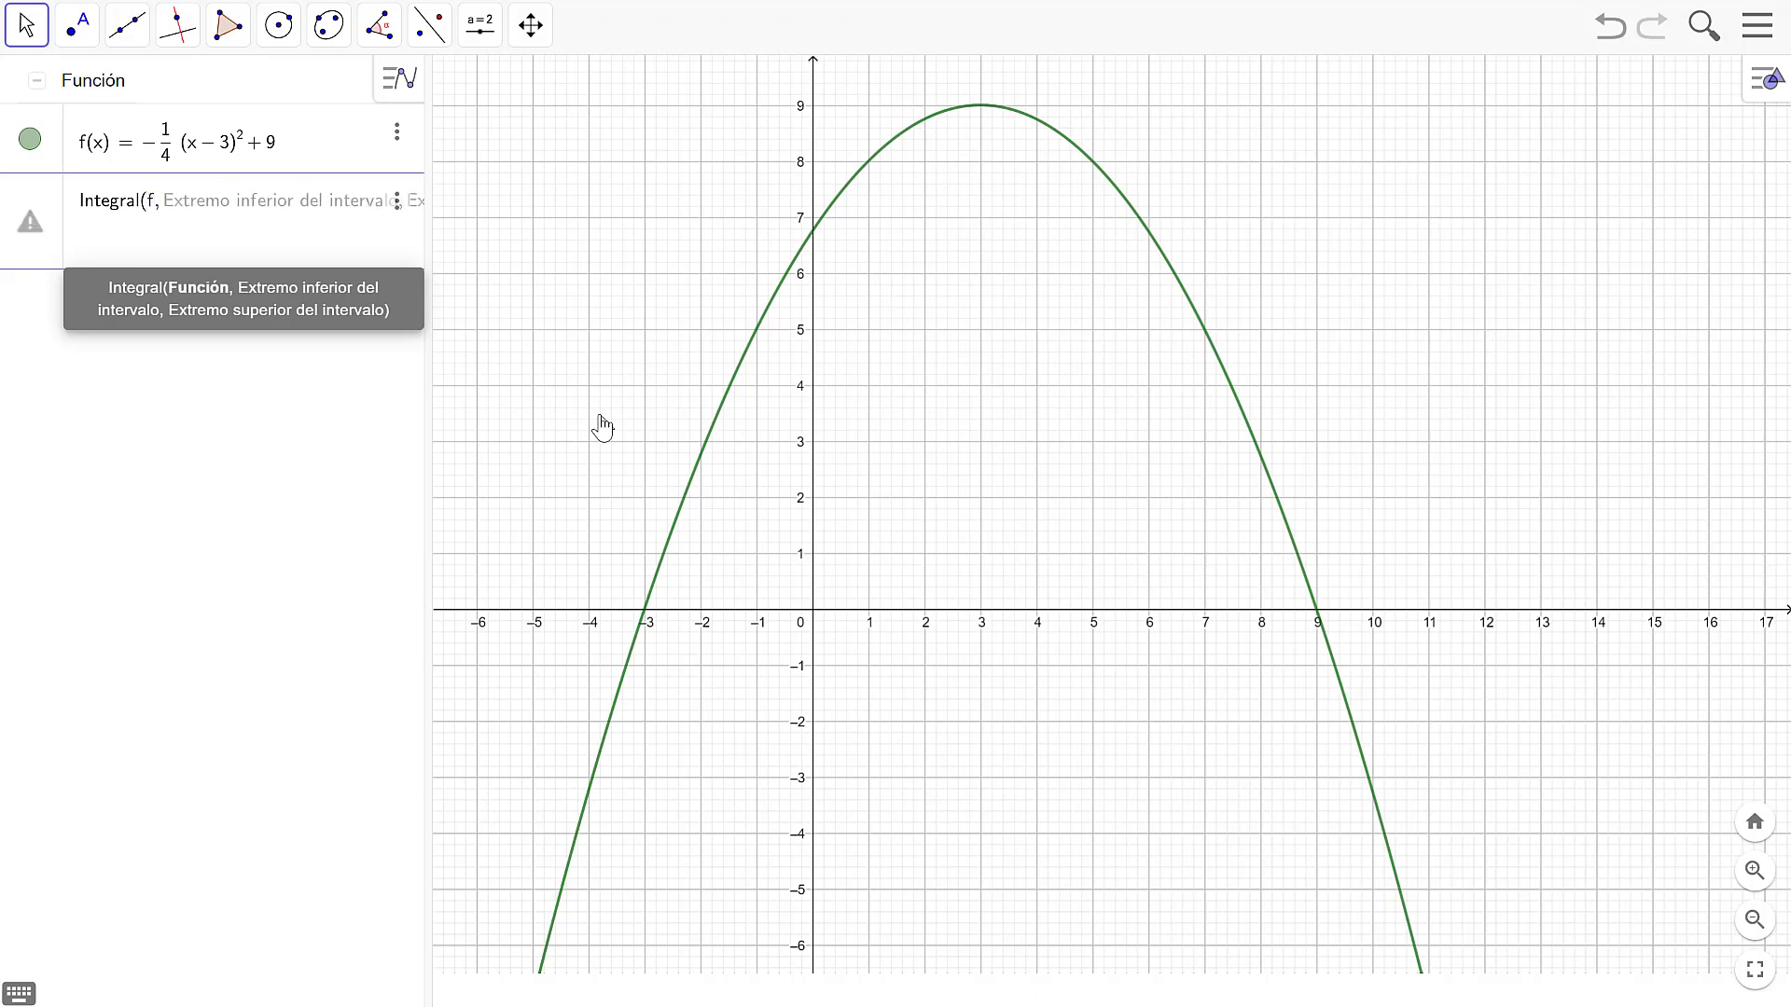
type(",")
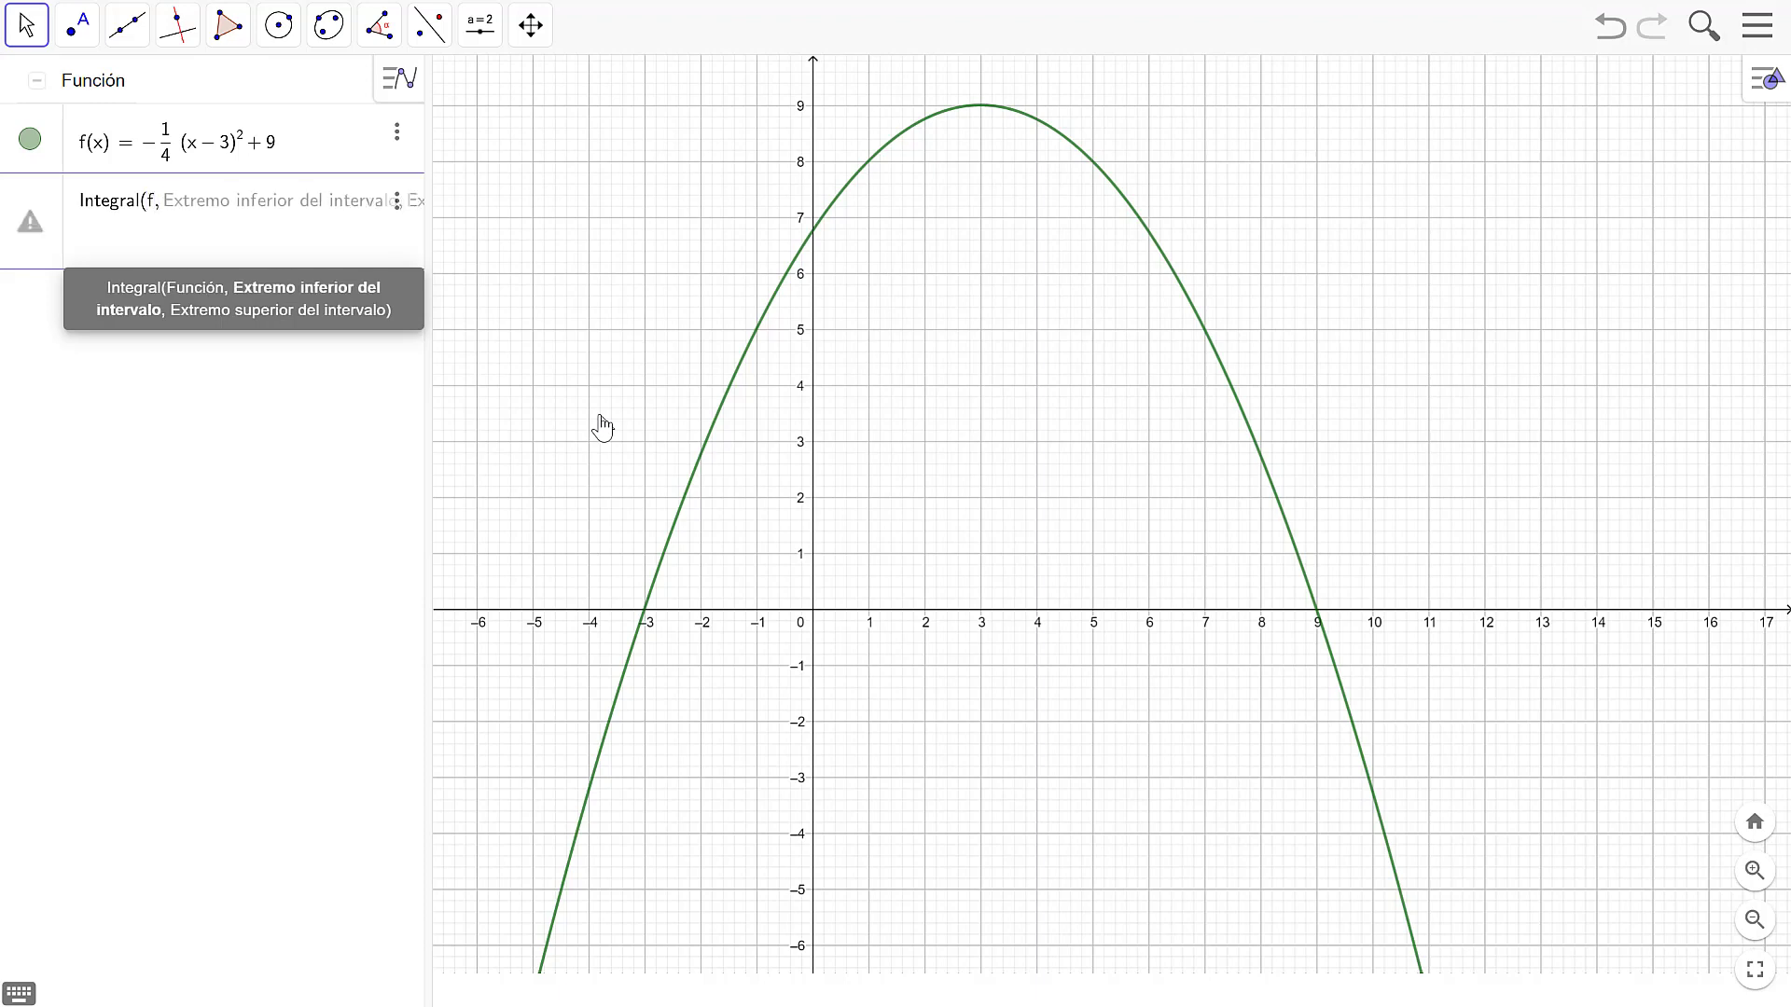
type("1,")
type(",")
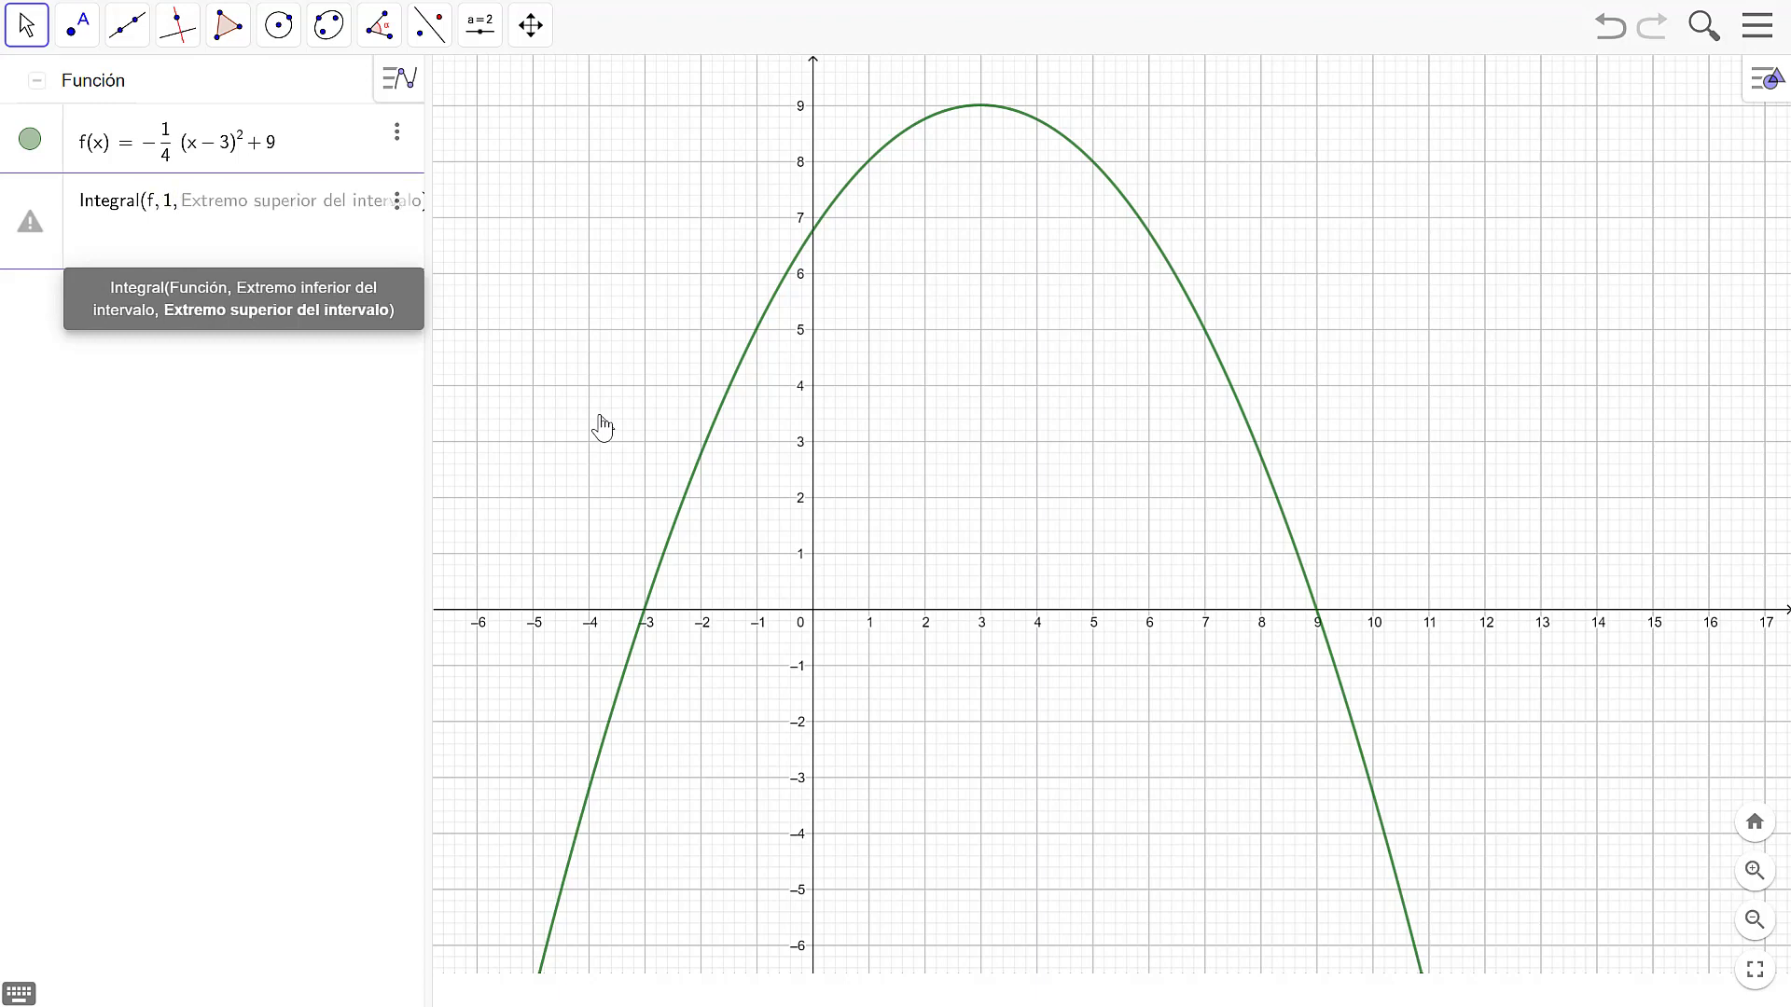
type("7")
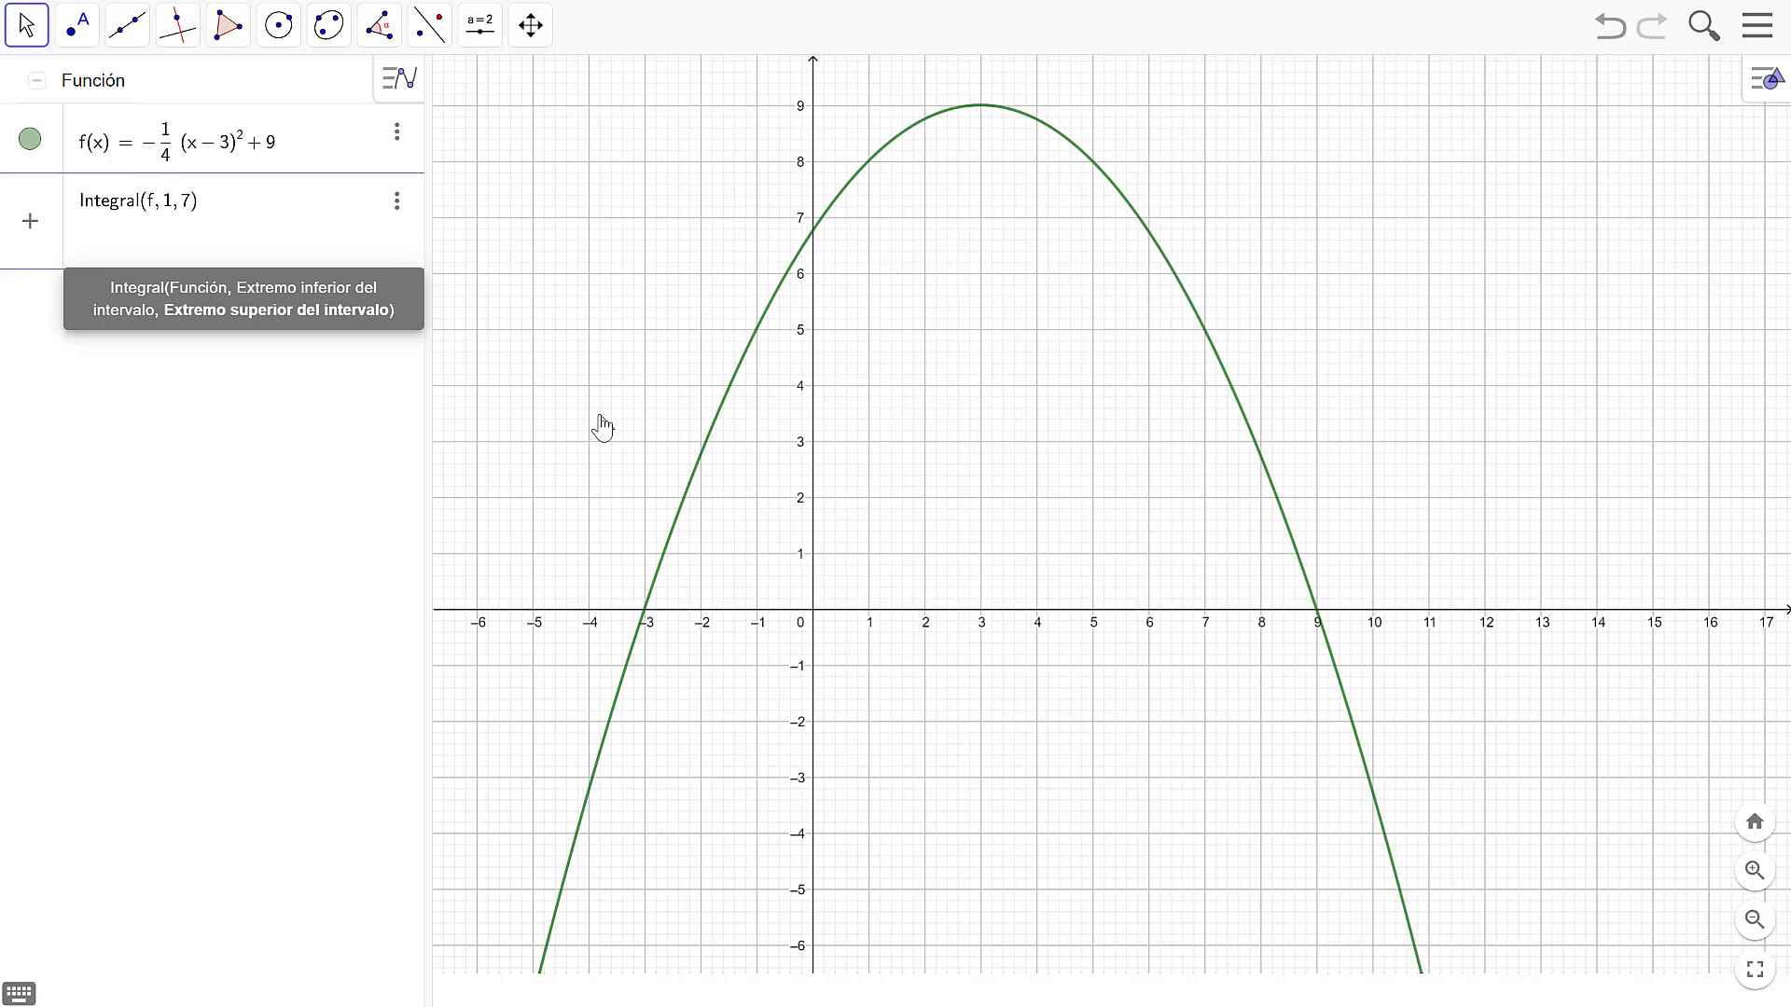
key("Return")
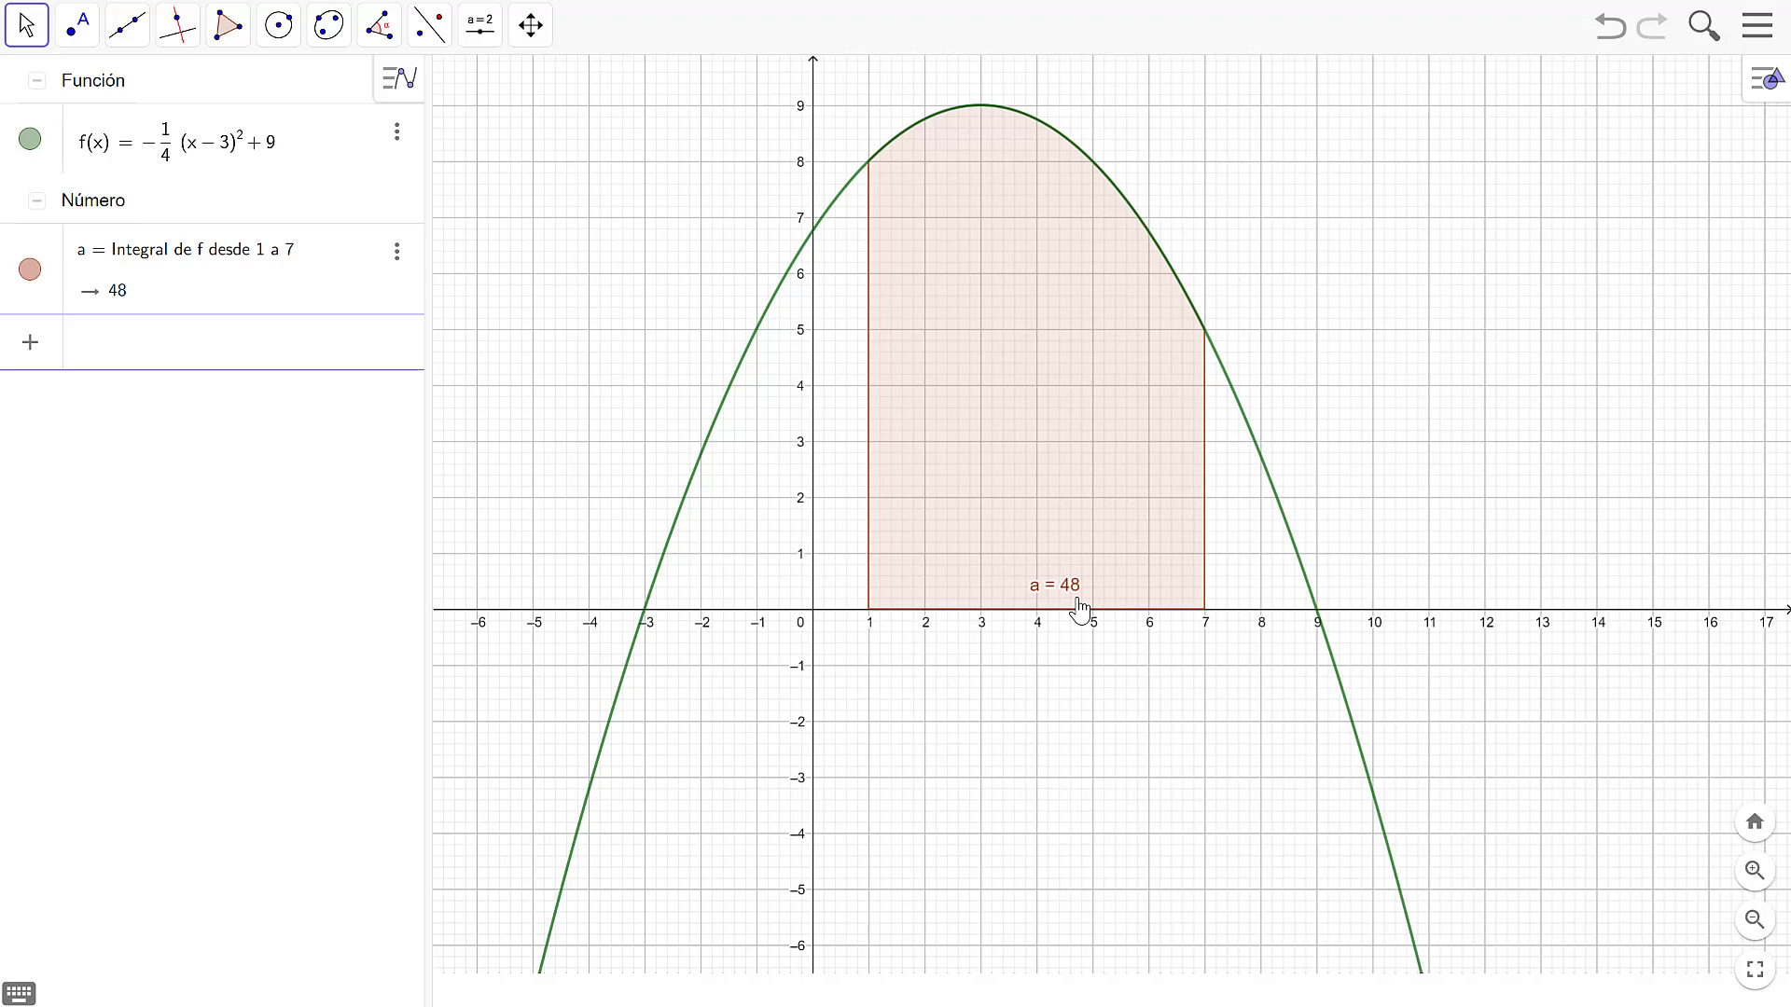
Hide the label of the shaded integral region under the parabola.
left_click(1029, 464)
right_click(1063, 455)
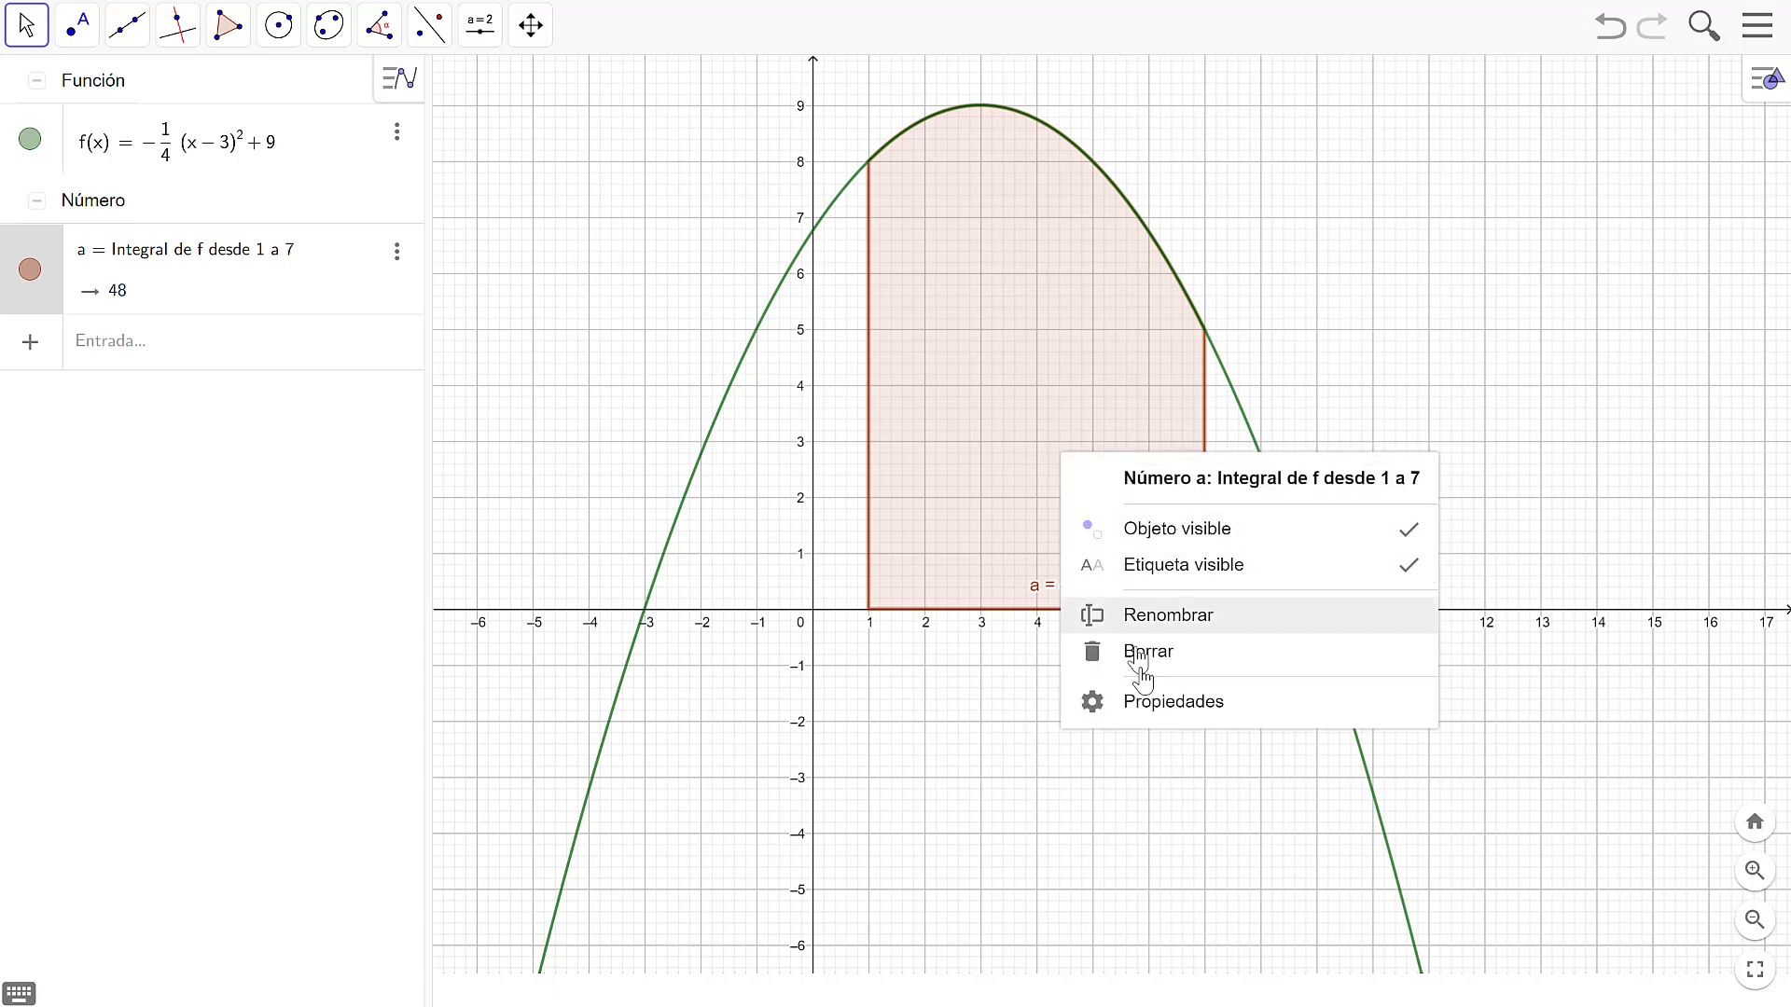
left_click(1147, 712)
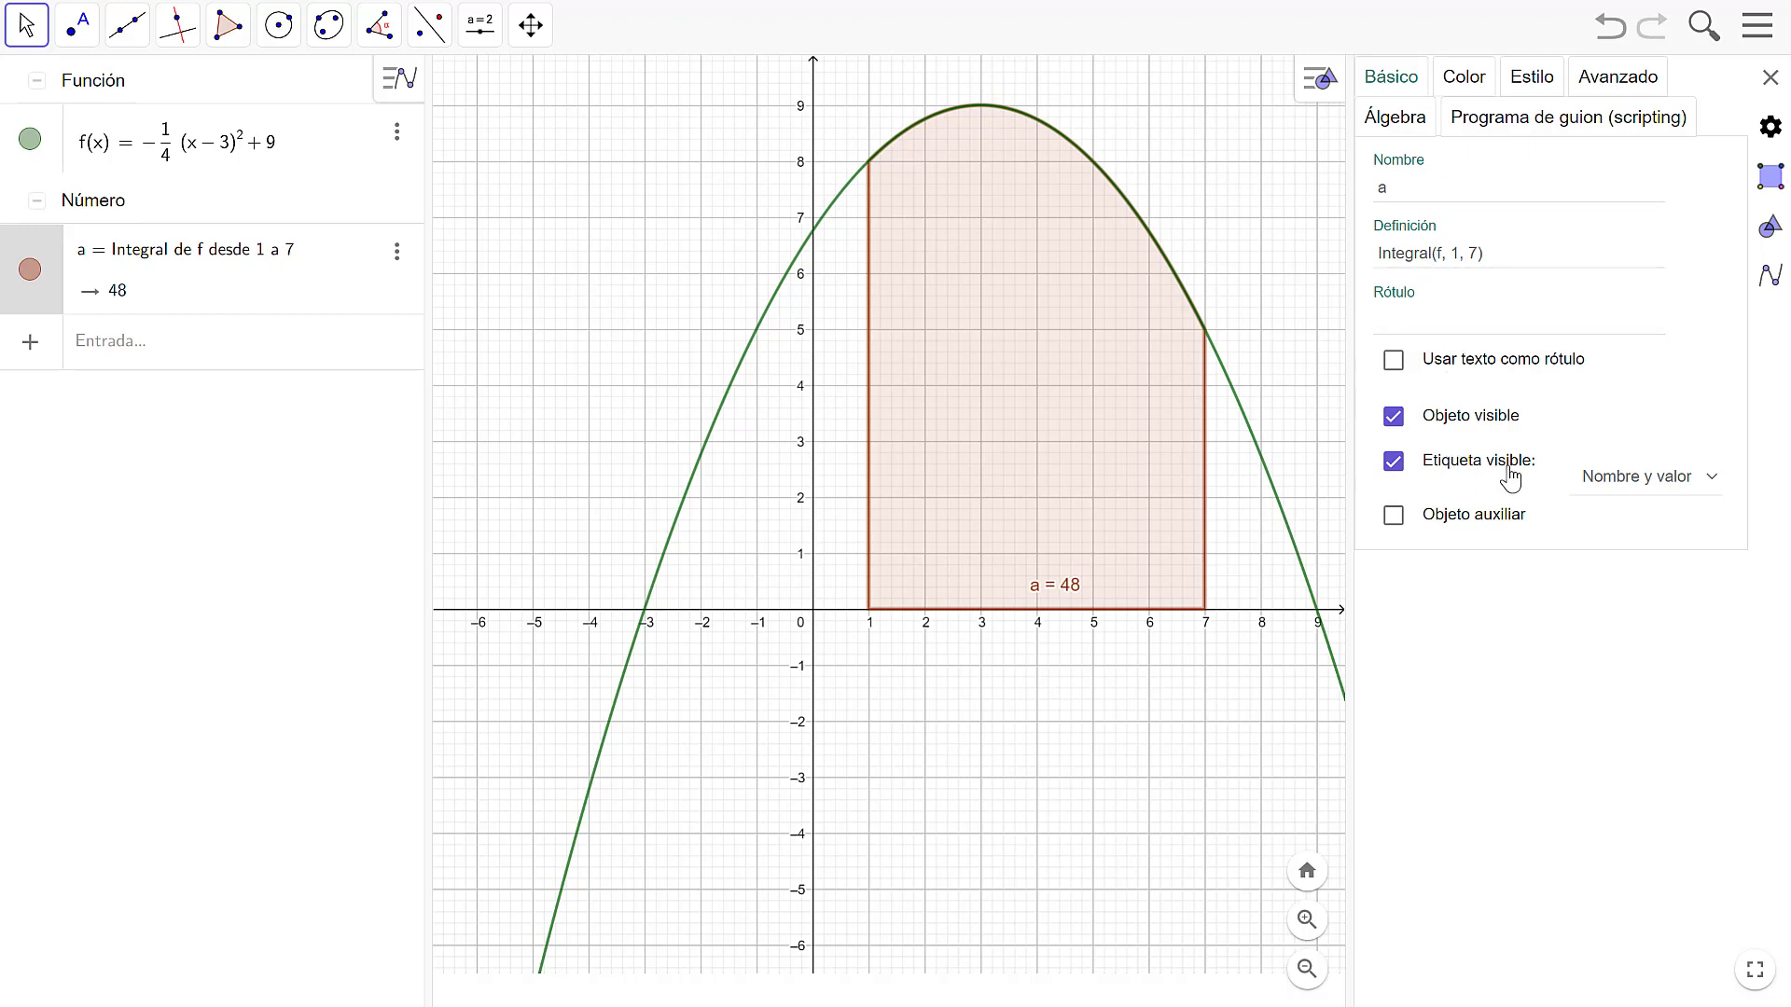
left_click(1393, 461)
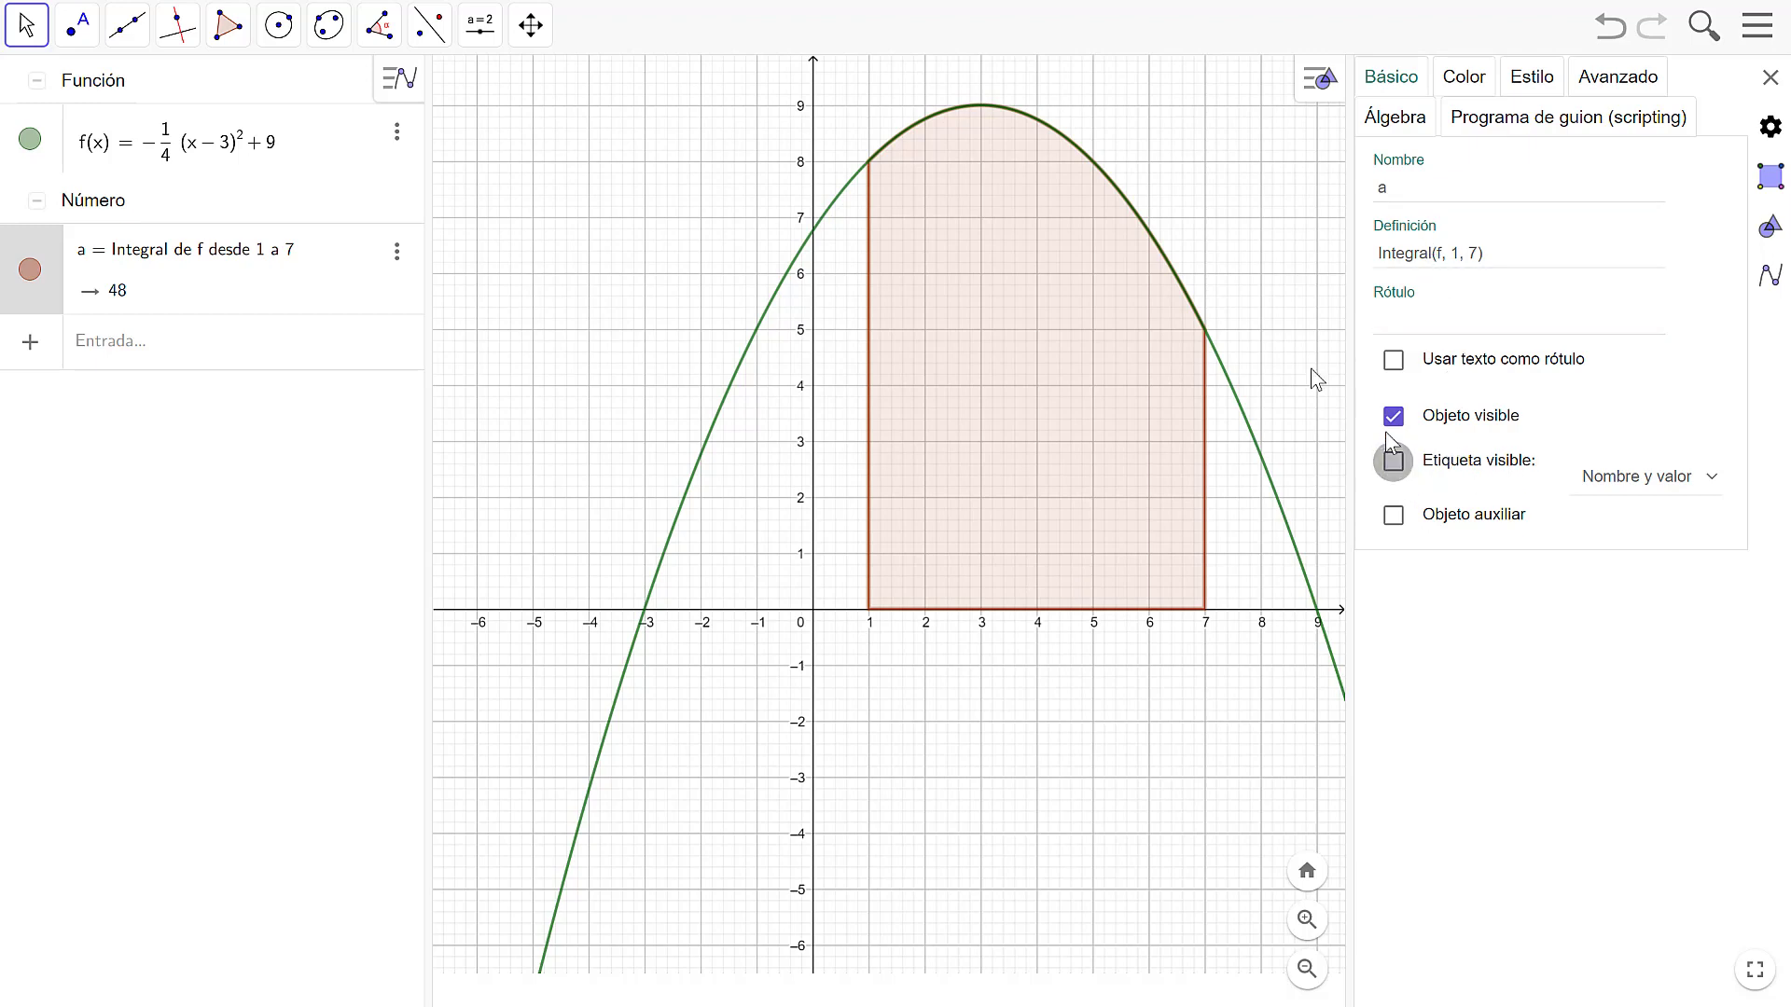
left_click(1280, 280)
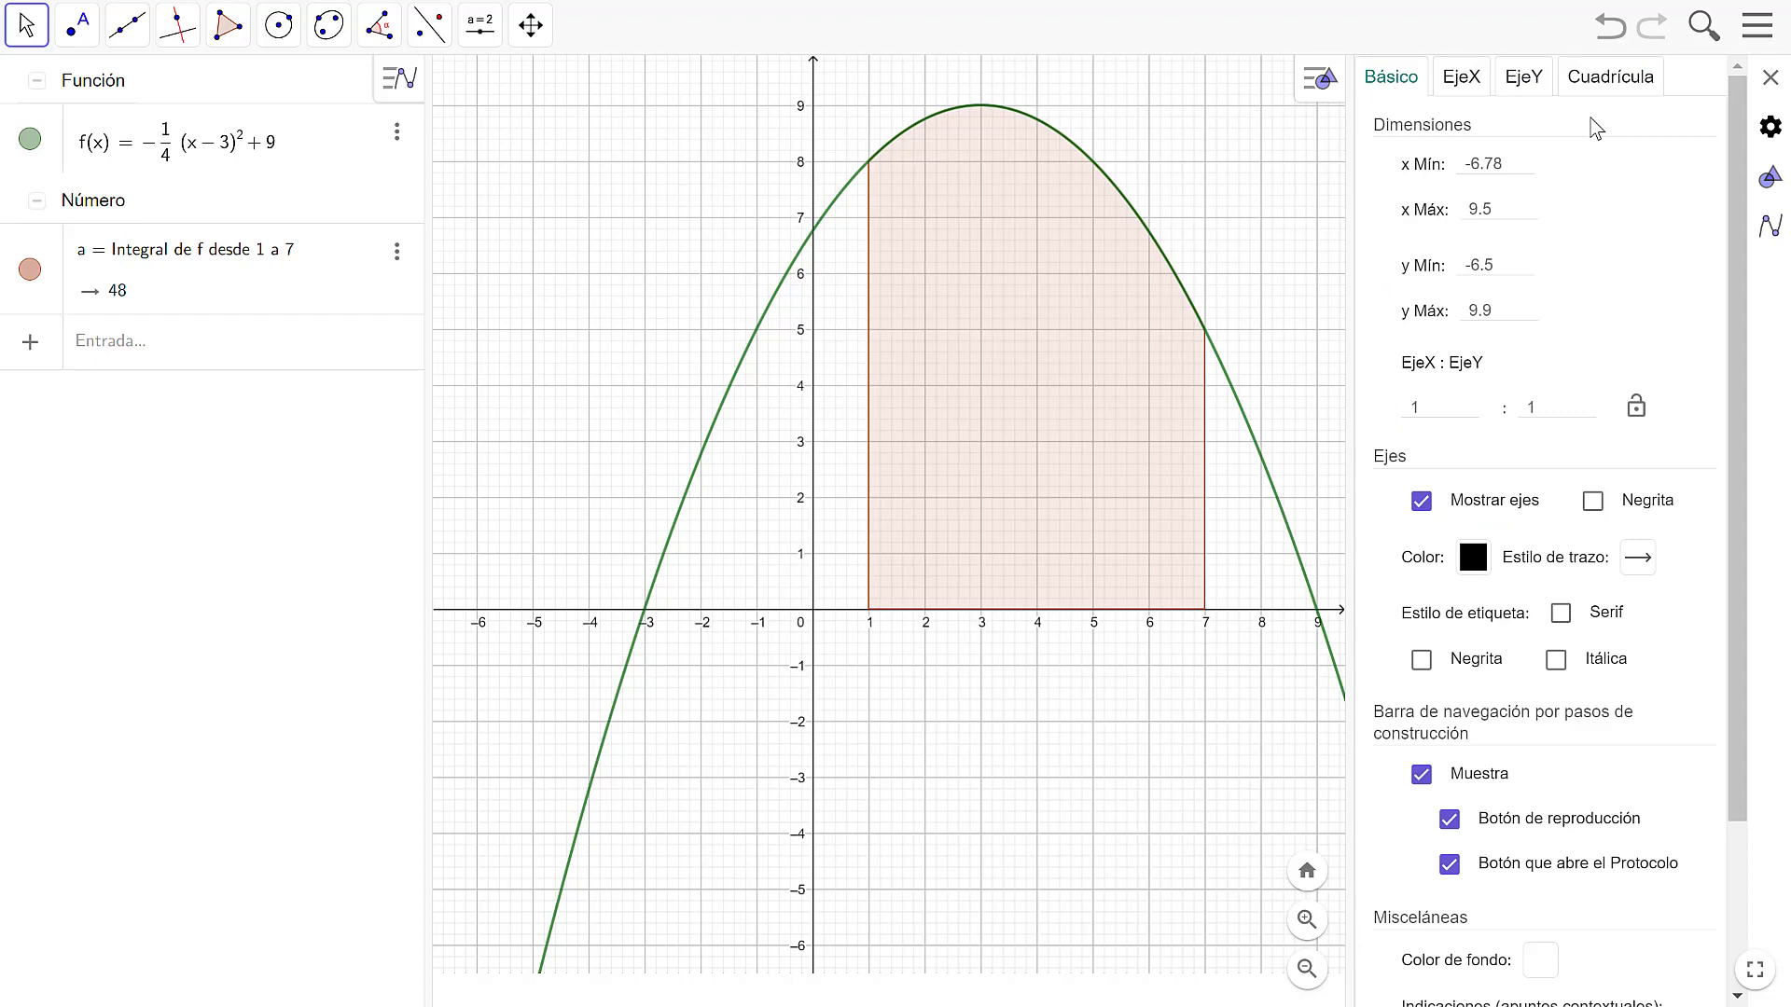
left_click(1769, 77)
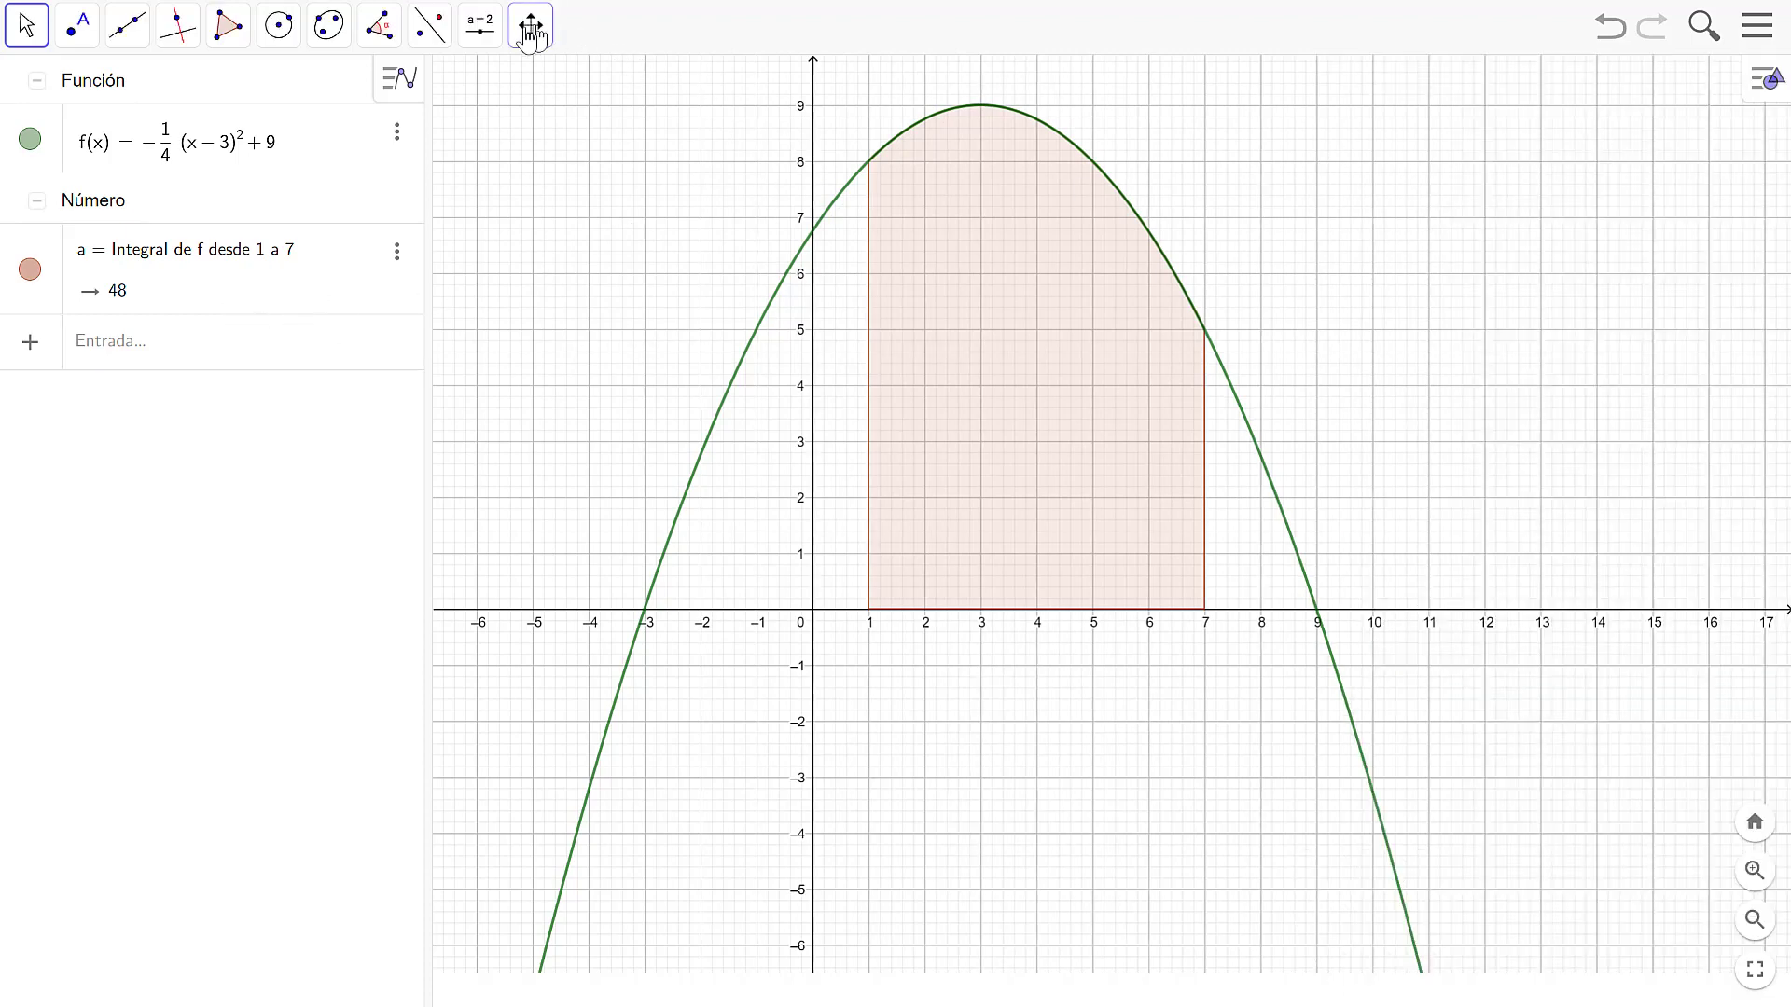
Insert a dynamic text outside the parabola, beyond its right branch, reading "Área = " followed by the linked value of a.
left_click(481, 30)
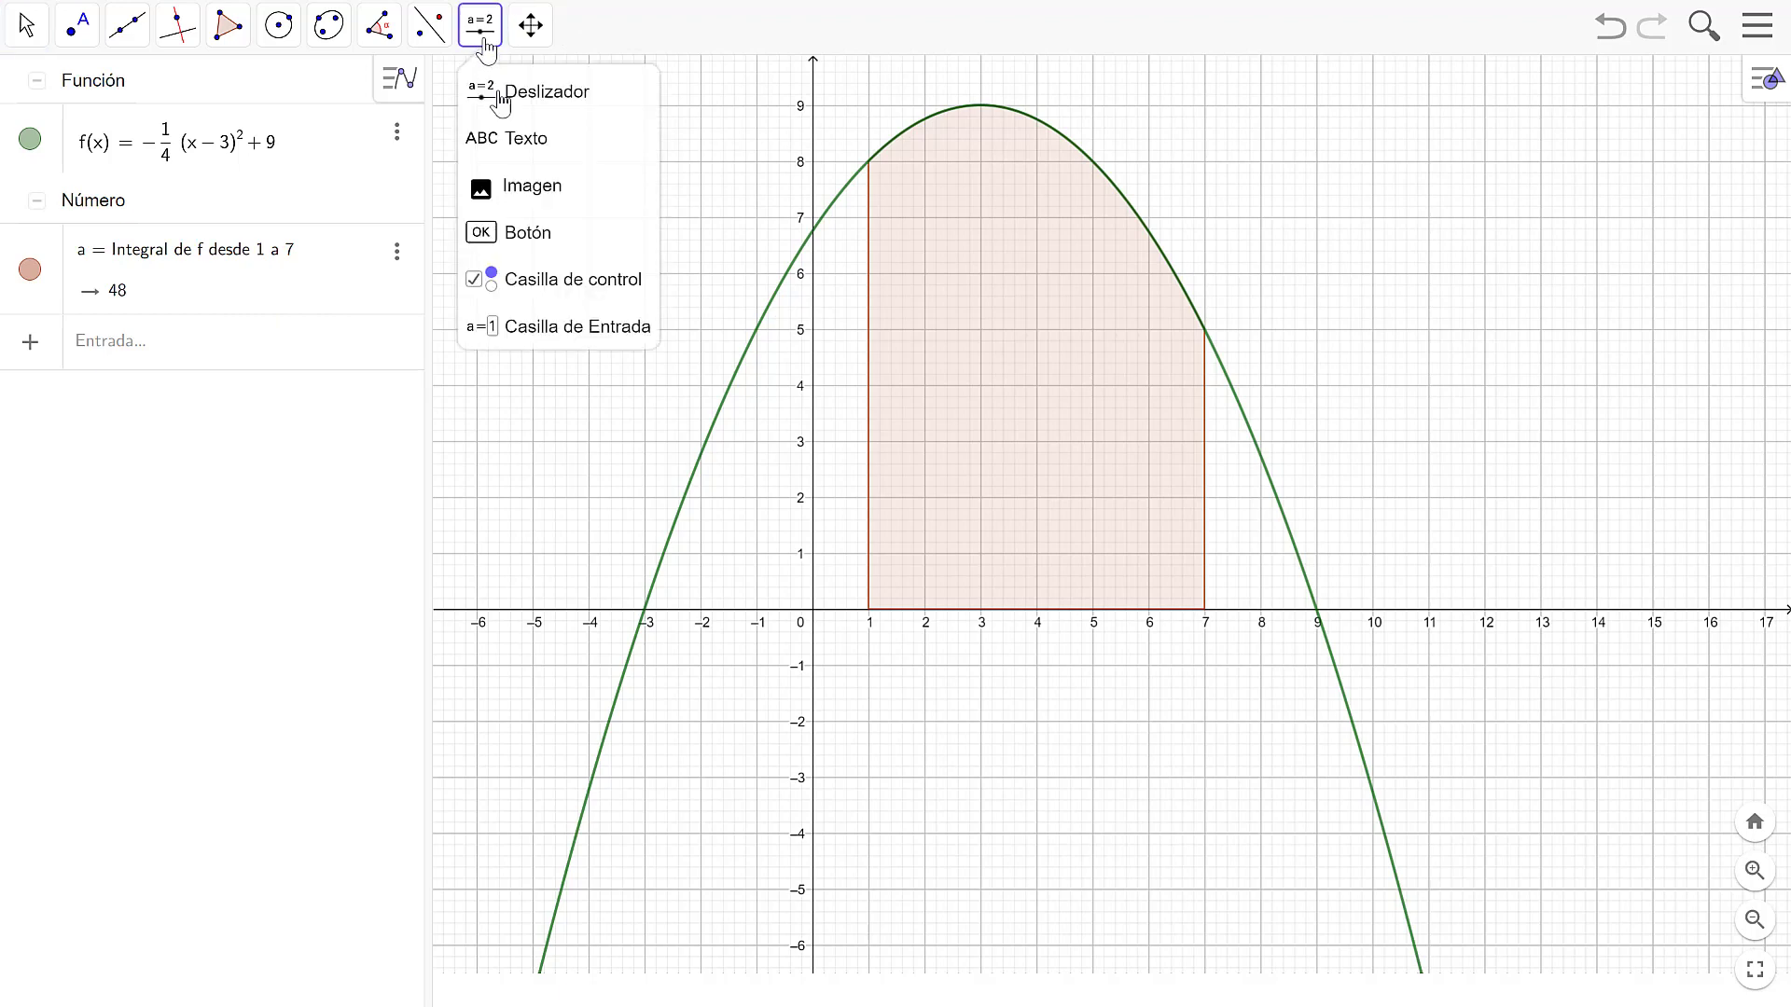
left_click(517, 152)
left_click(1324, 278)
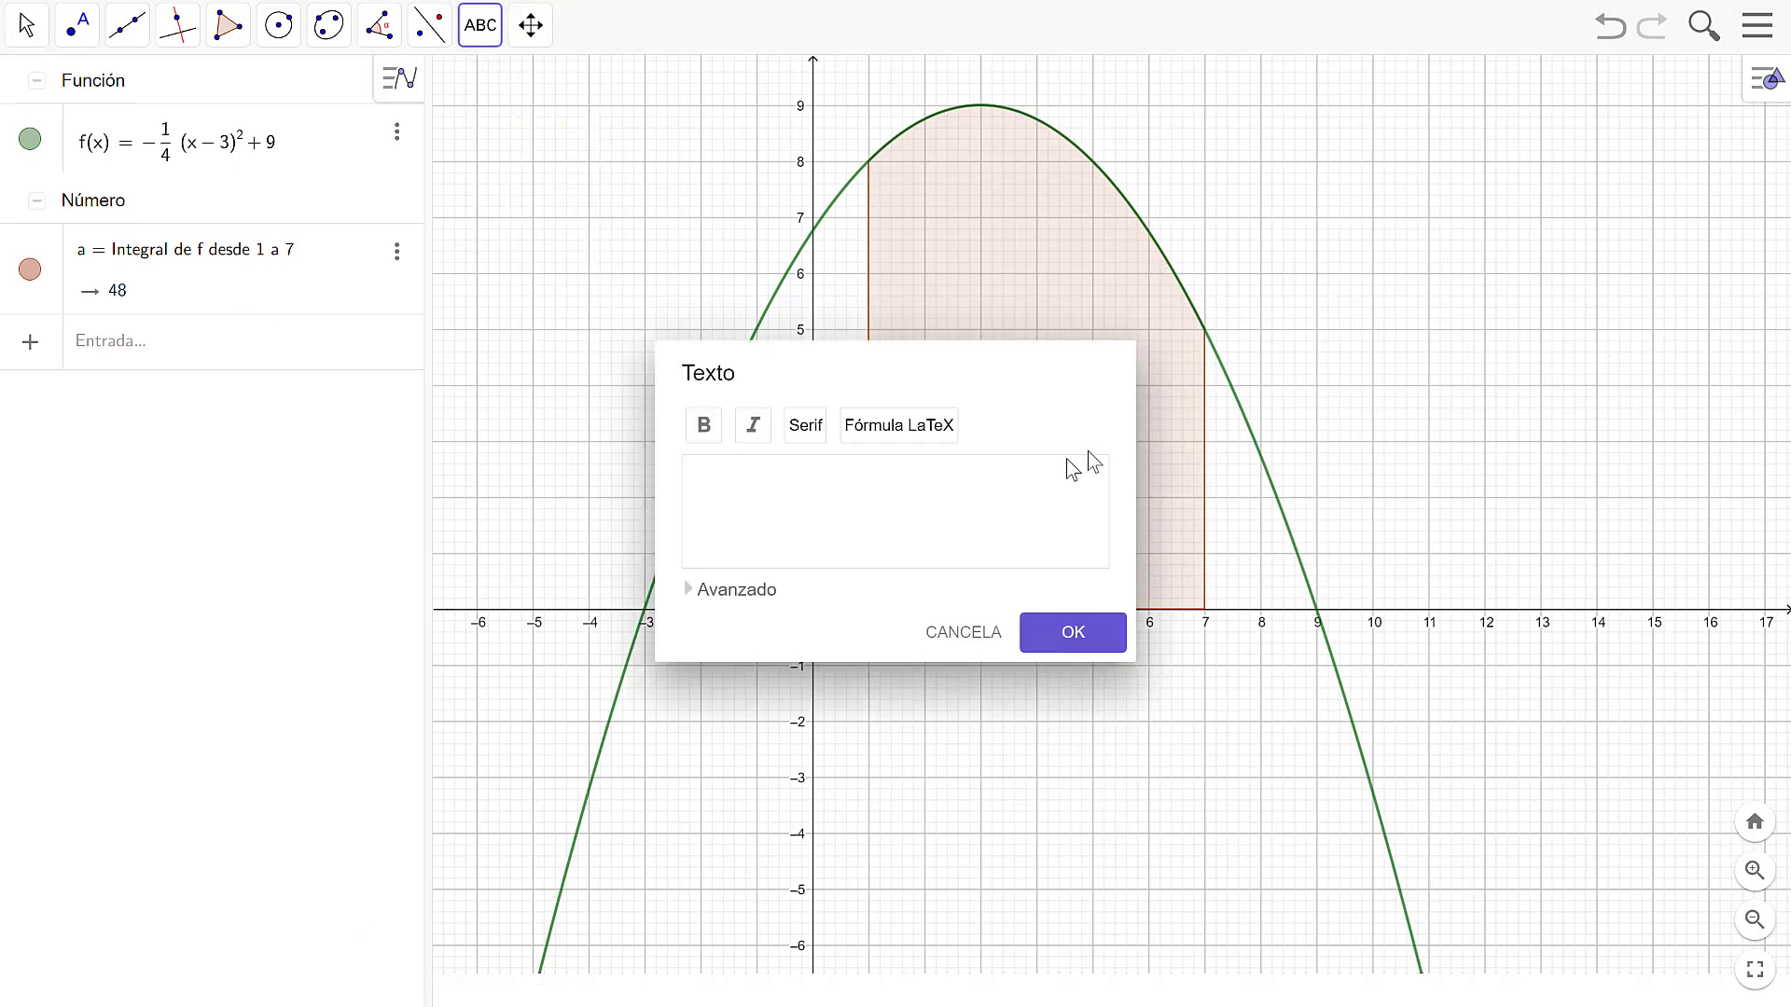
left_click(1037, 479)
type("Área")
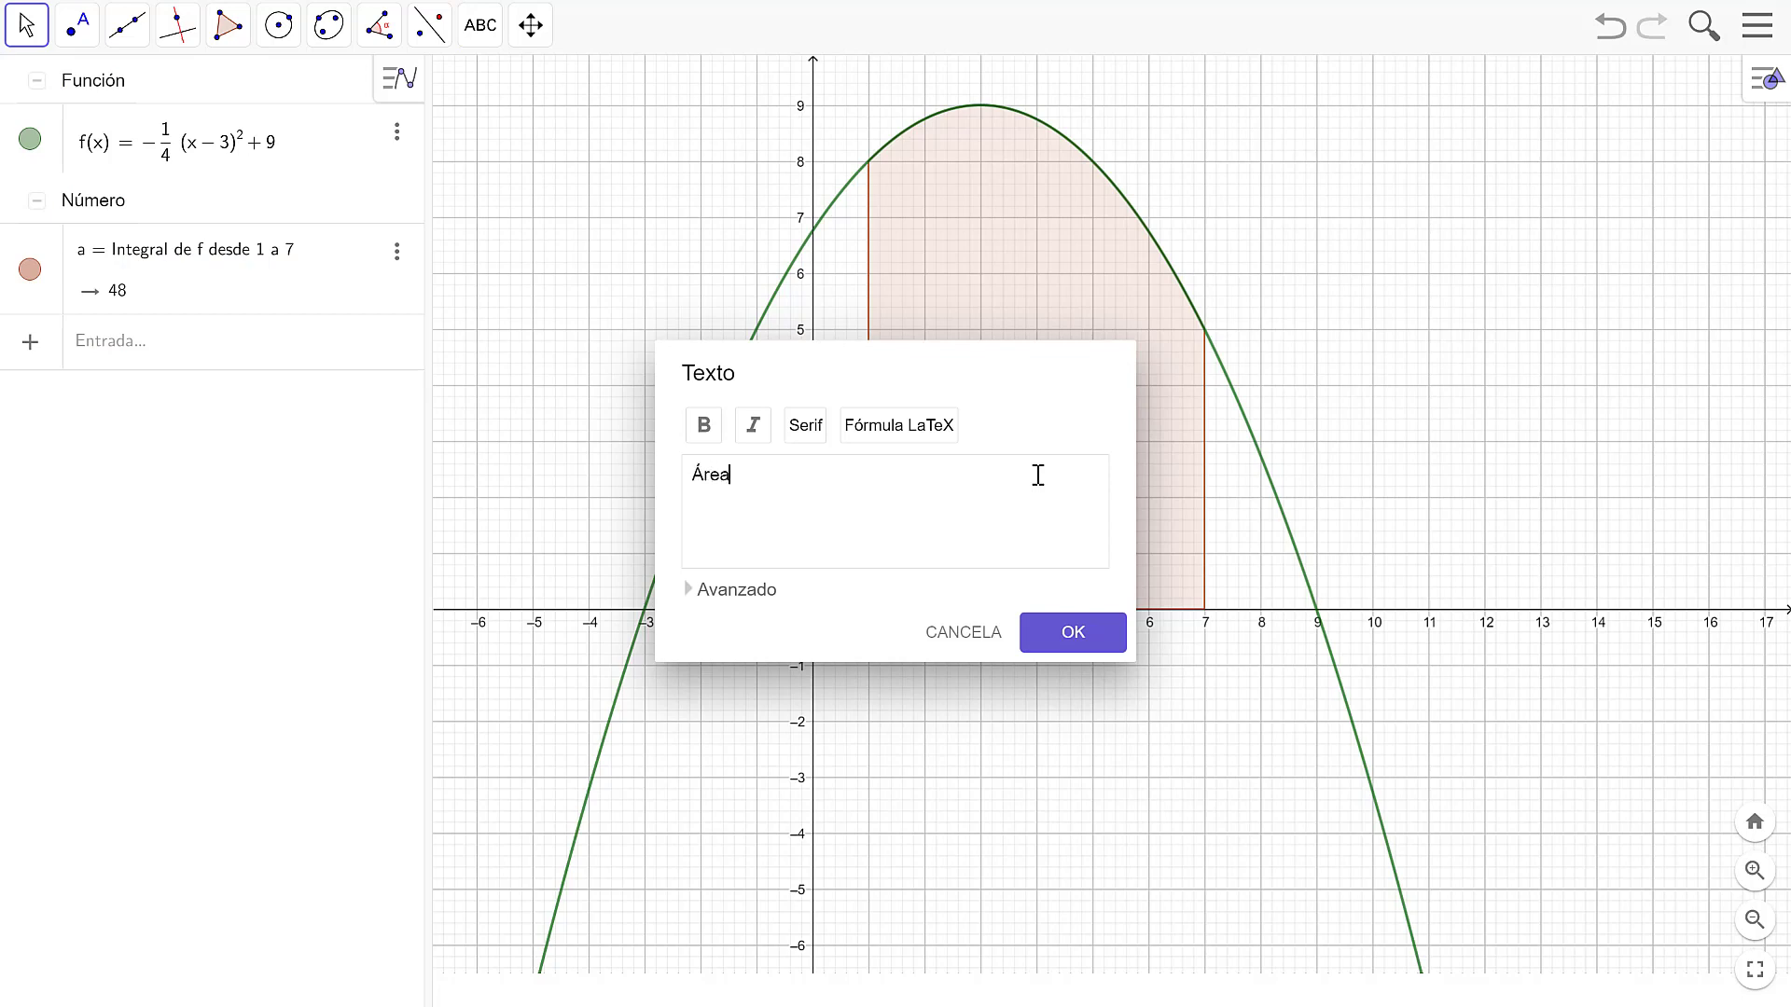
type(" =")
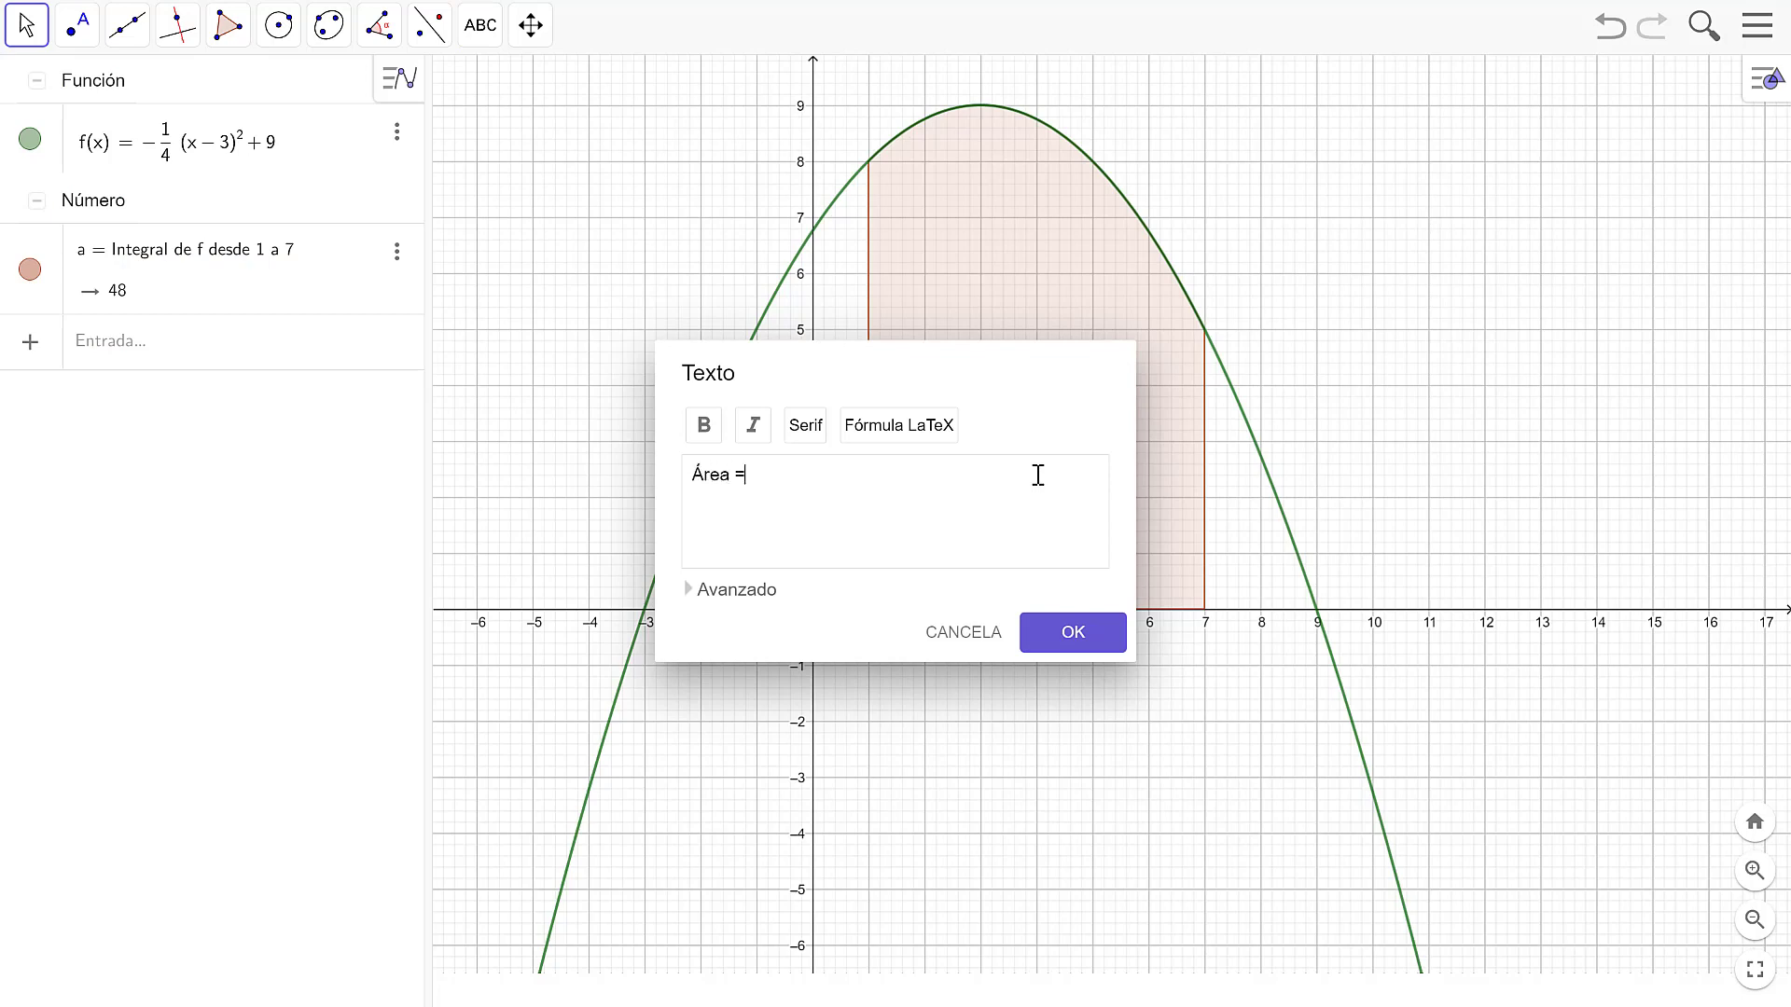
left_click(691, 593)
left_click(798, 522)
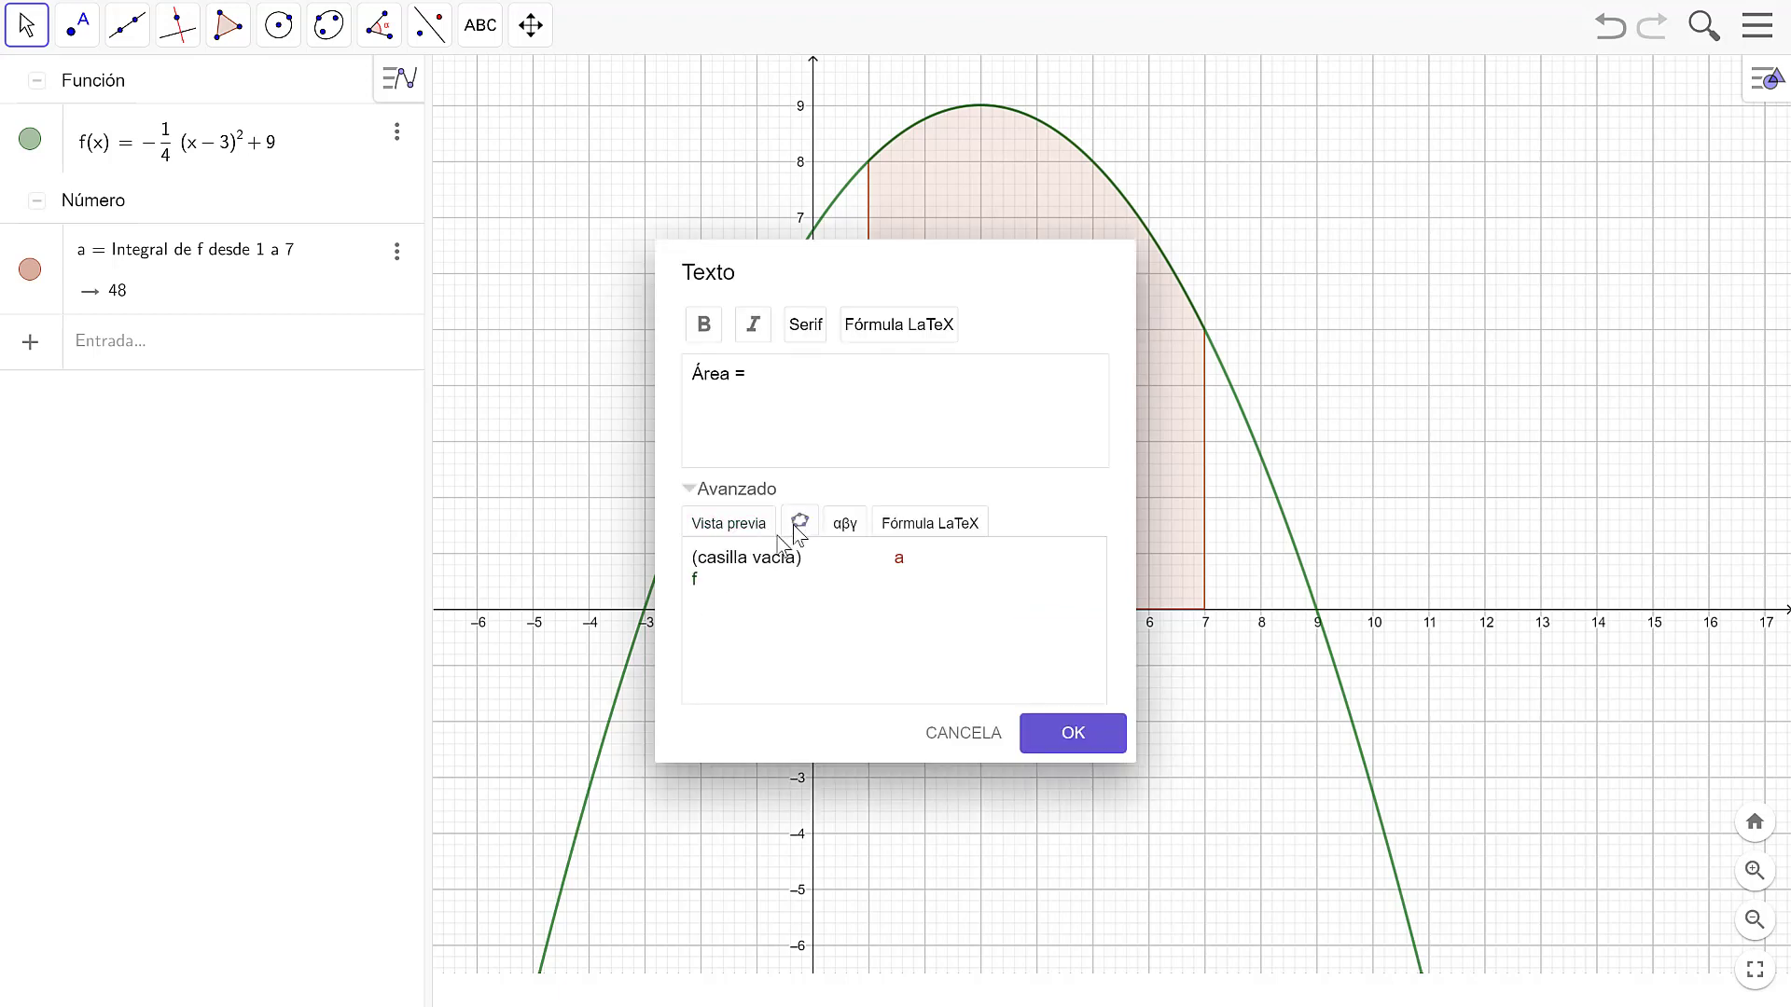
left_click(749, 558)
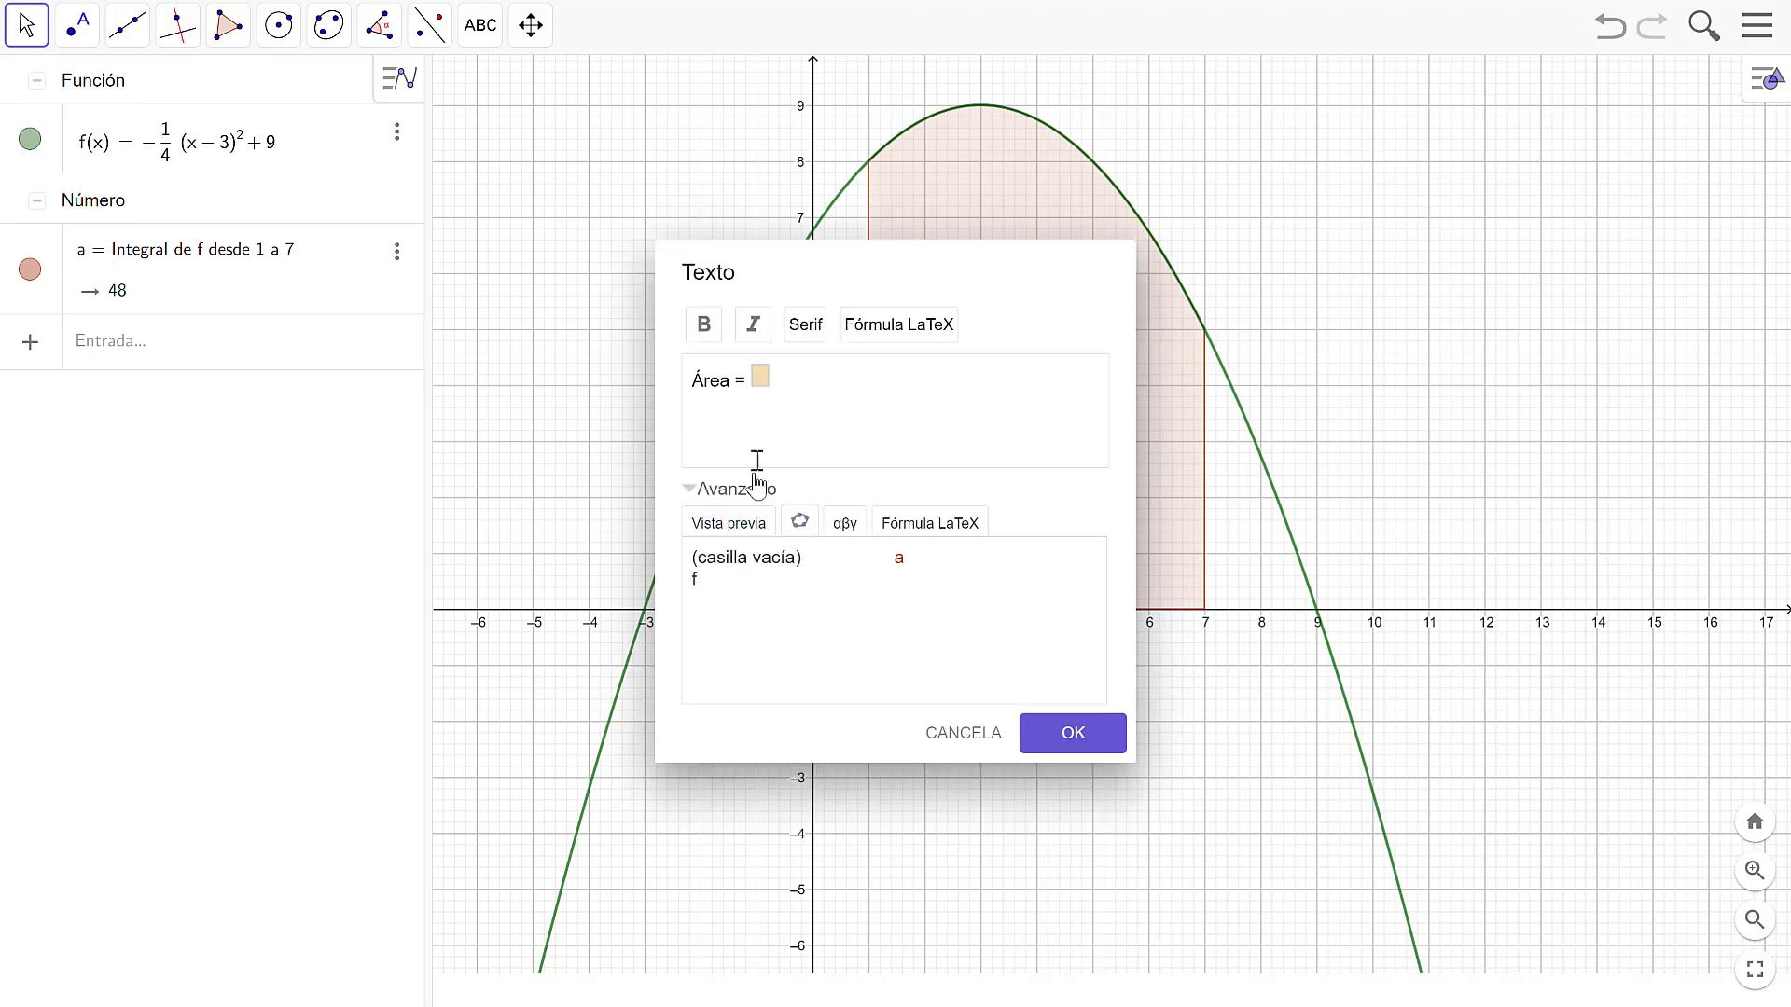
left_click(762, 383)
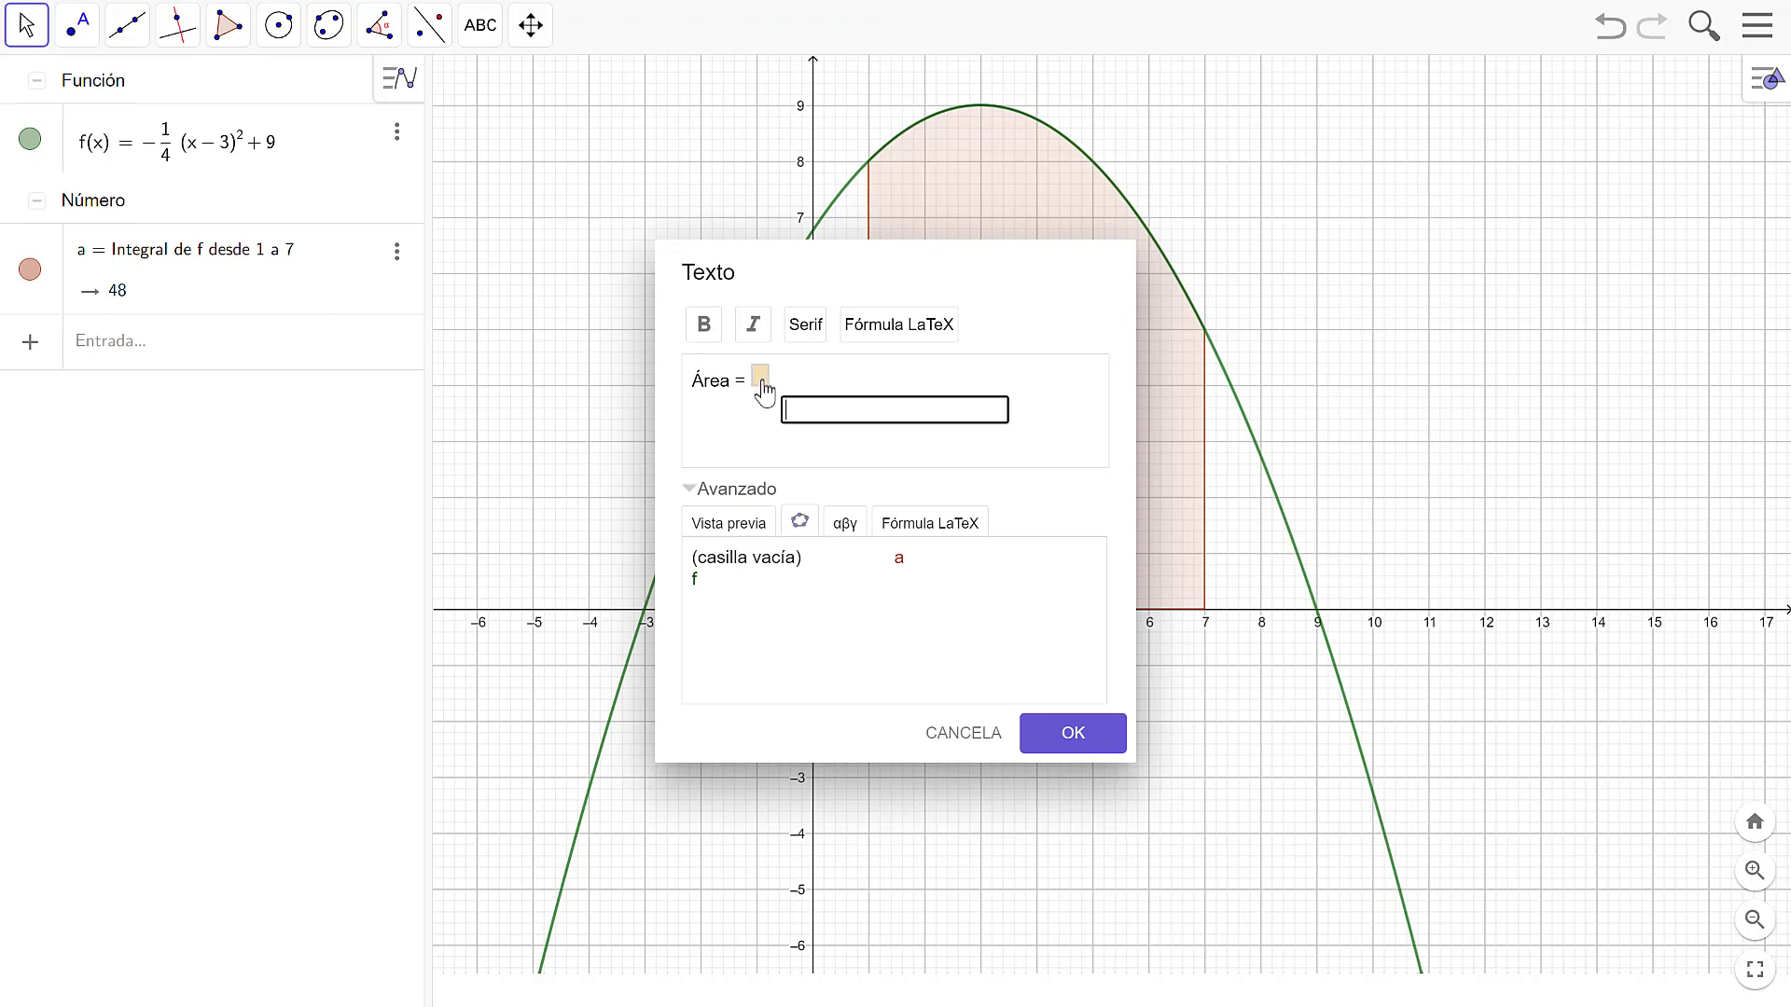
type("a")
left_click(1068, 738)
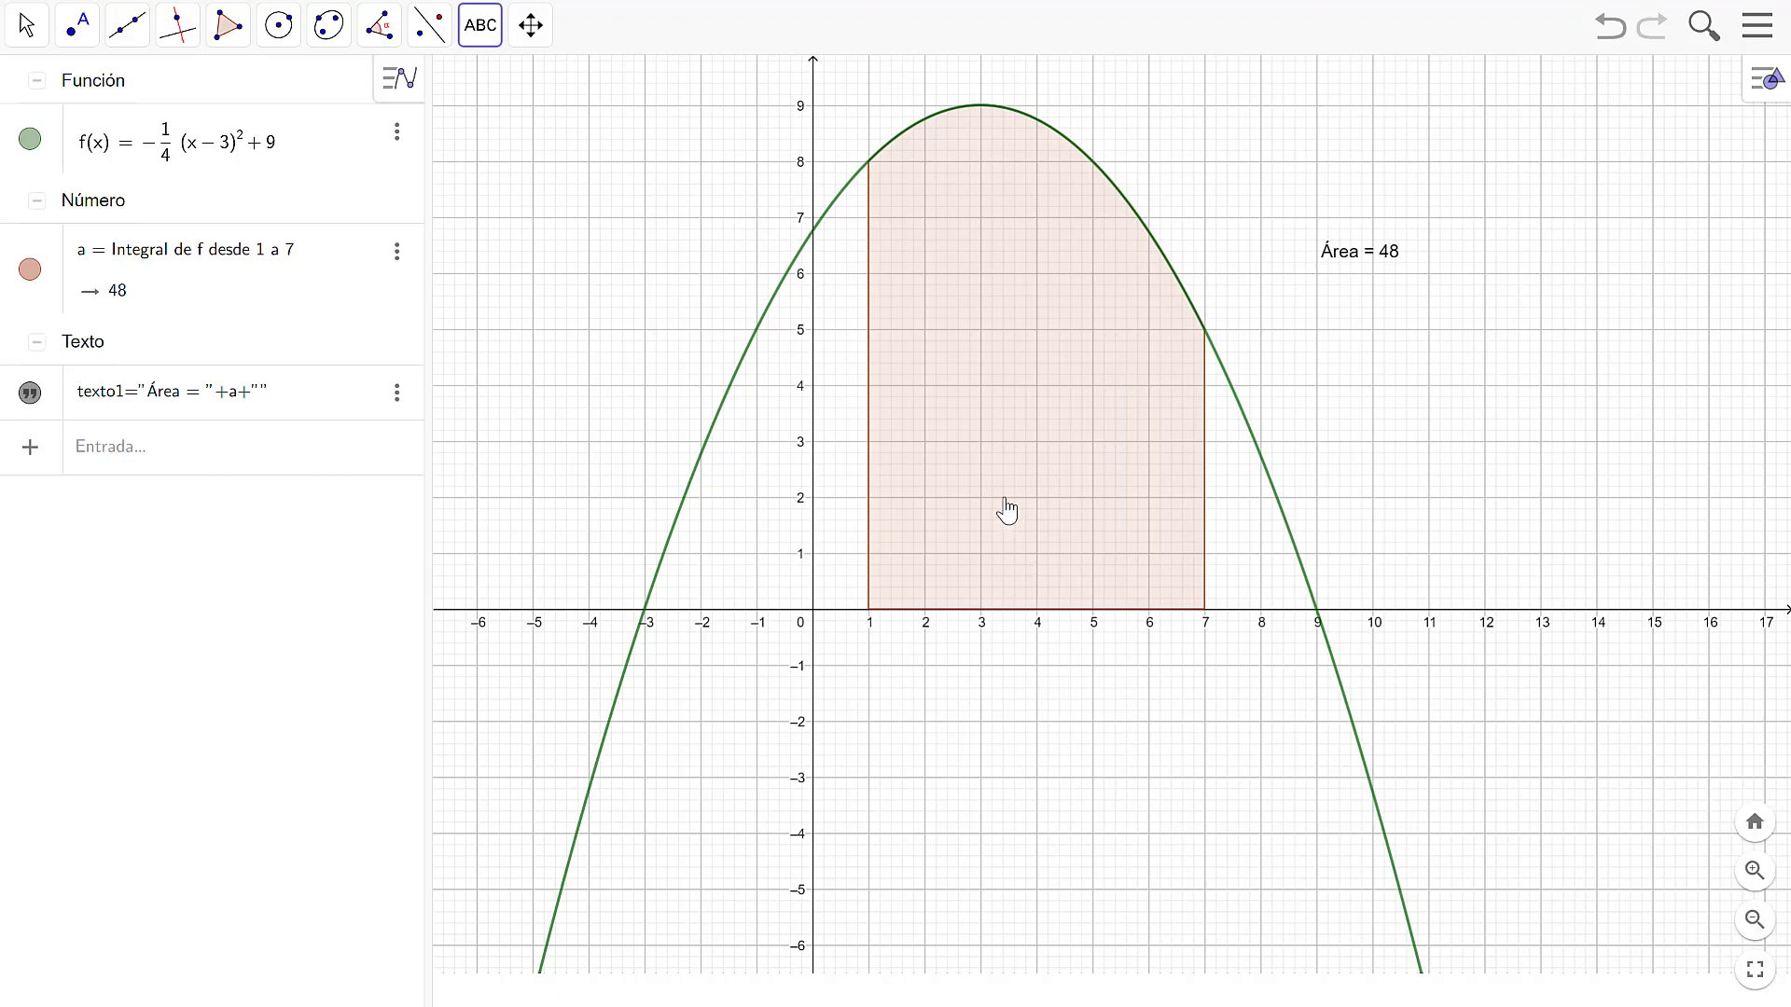
Set the area text's font size to Grande and shift the text slightly within the empty space beside the parabola.
left_click(26, 26)
left_click(1345, 256)
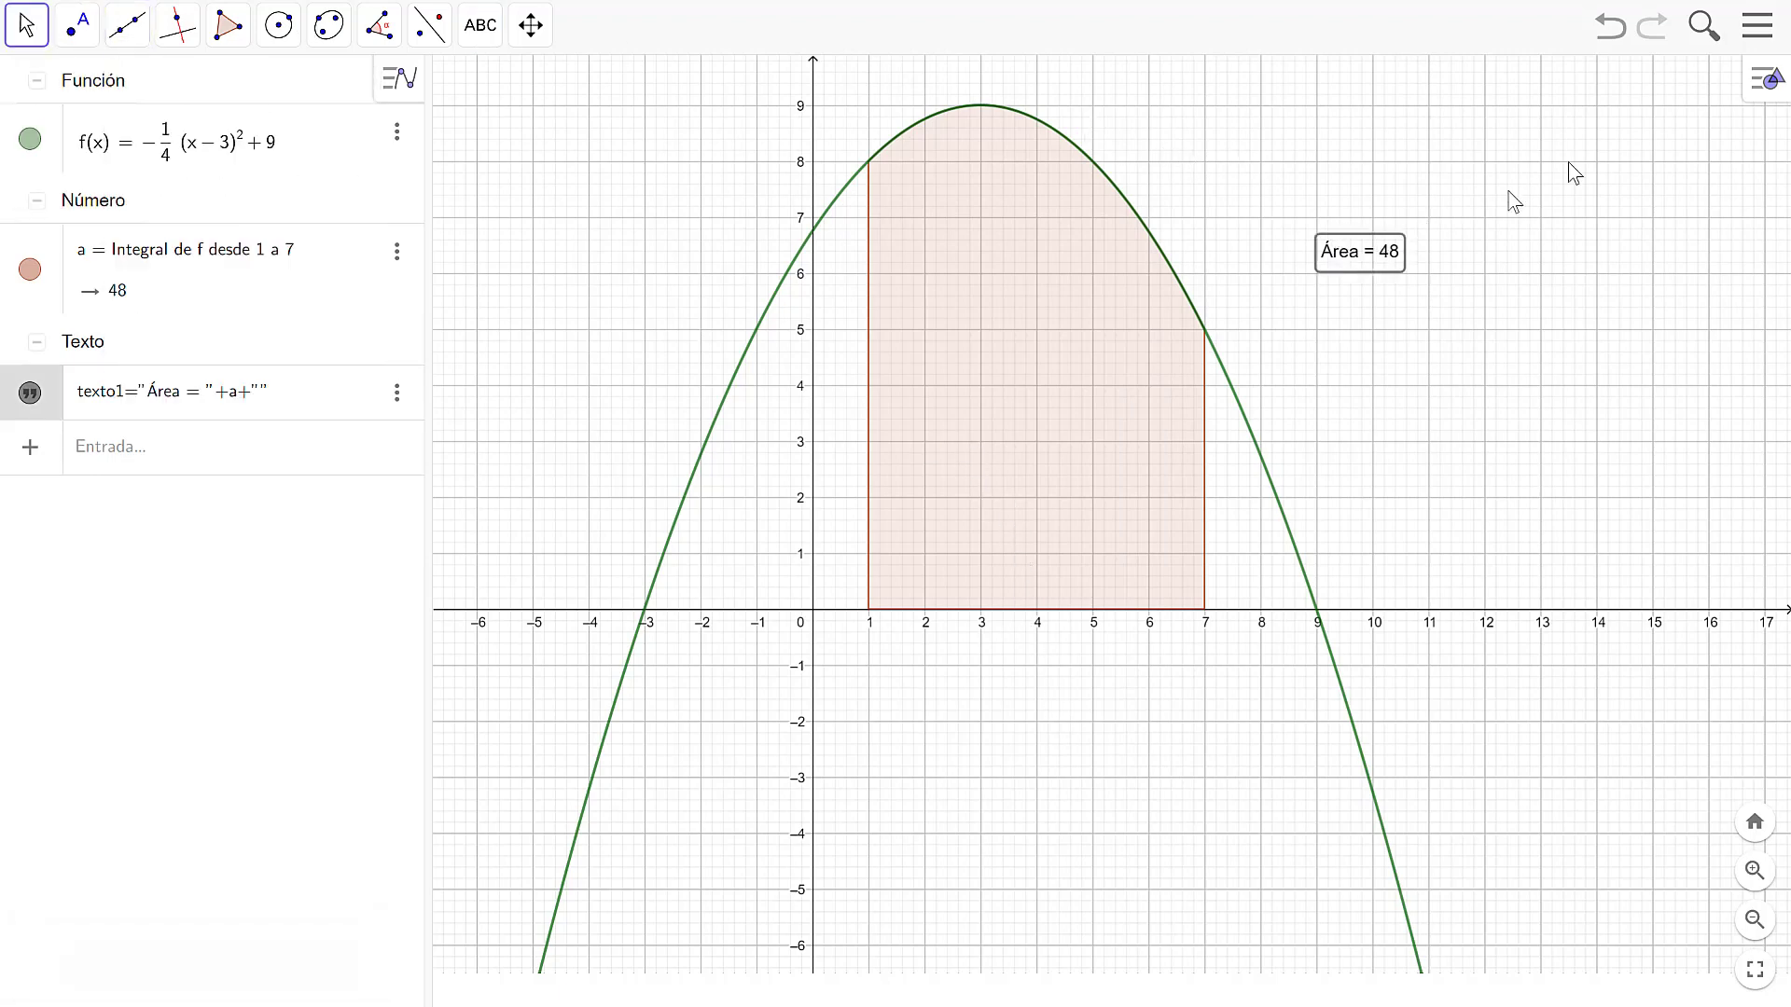
left_click(1763, 80)
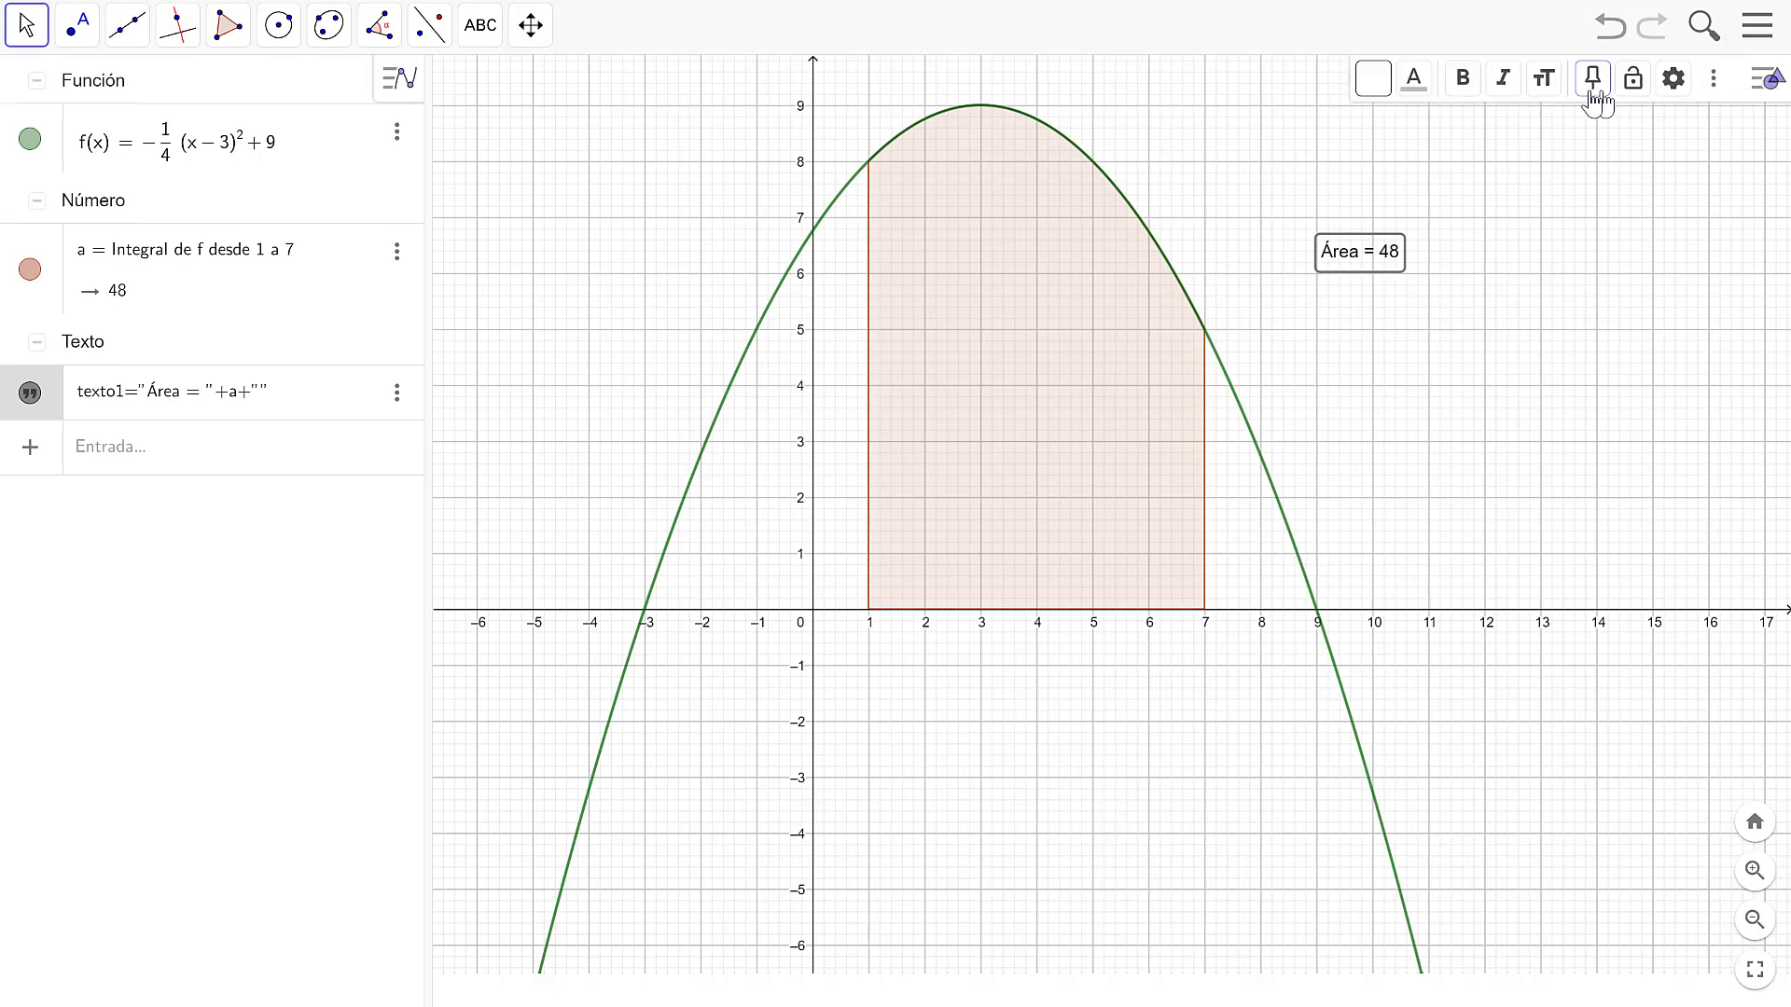
left_click(1544, 80)
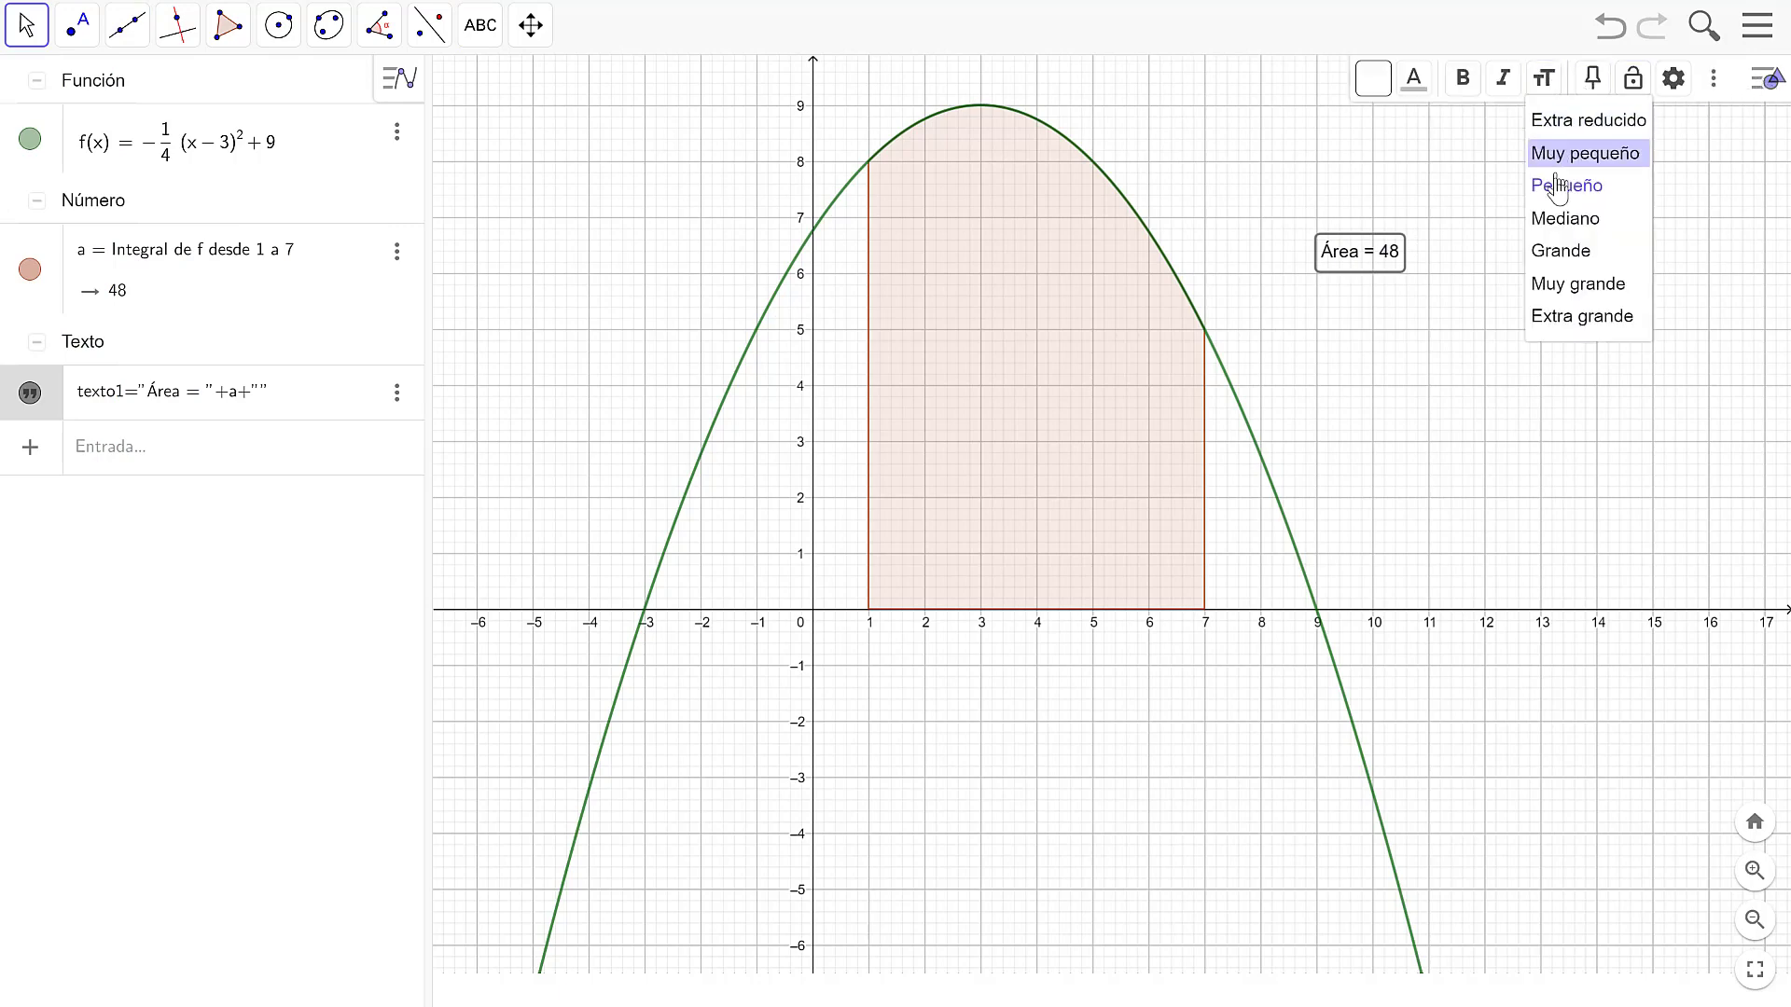
left_click(1543, 250)
left_click_drag(1383, 241, 1401, 228)
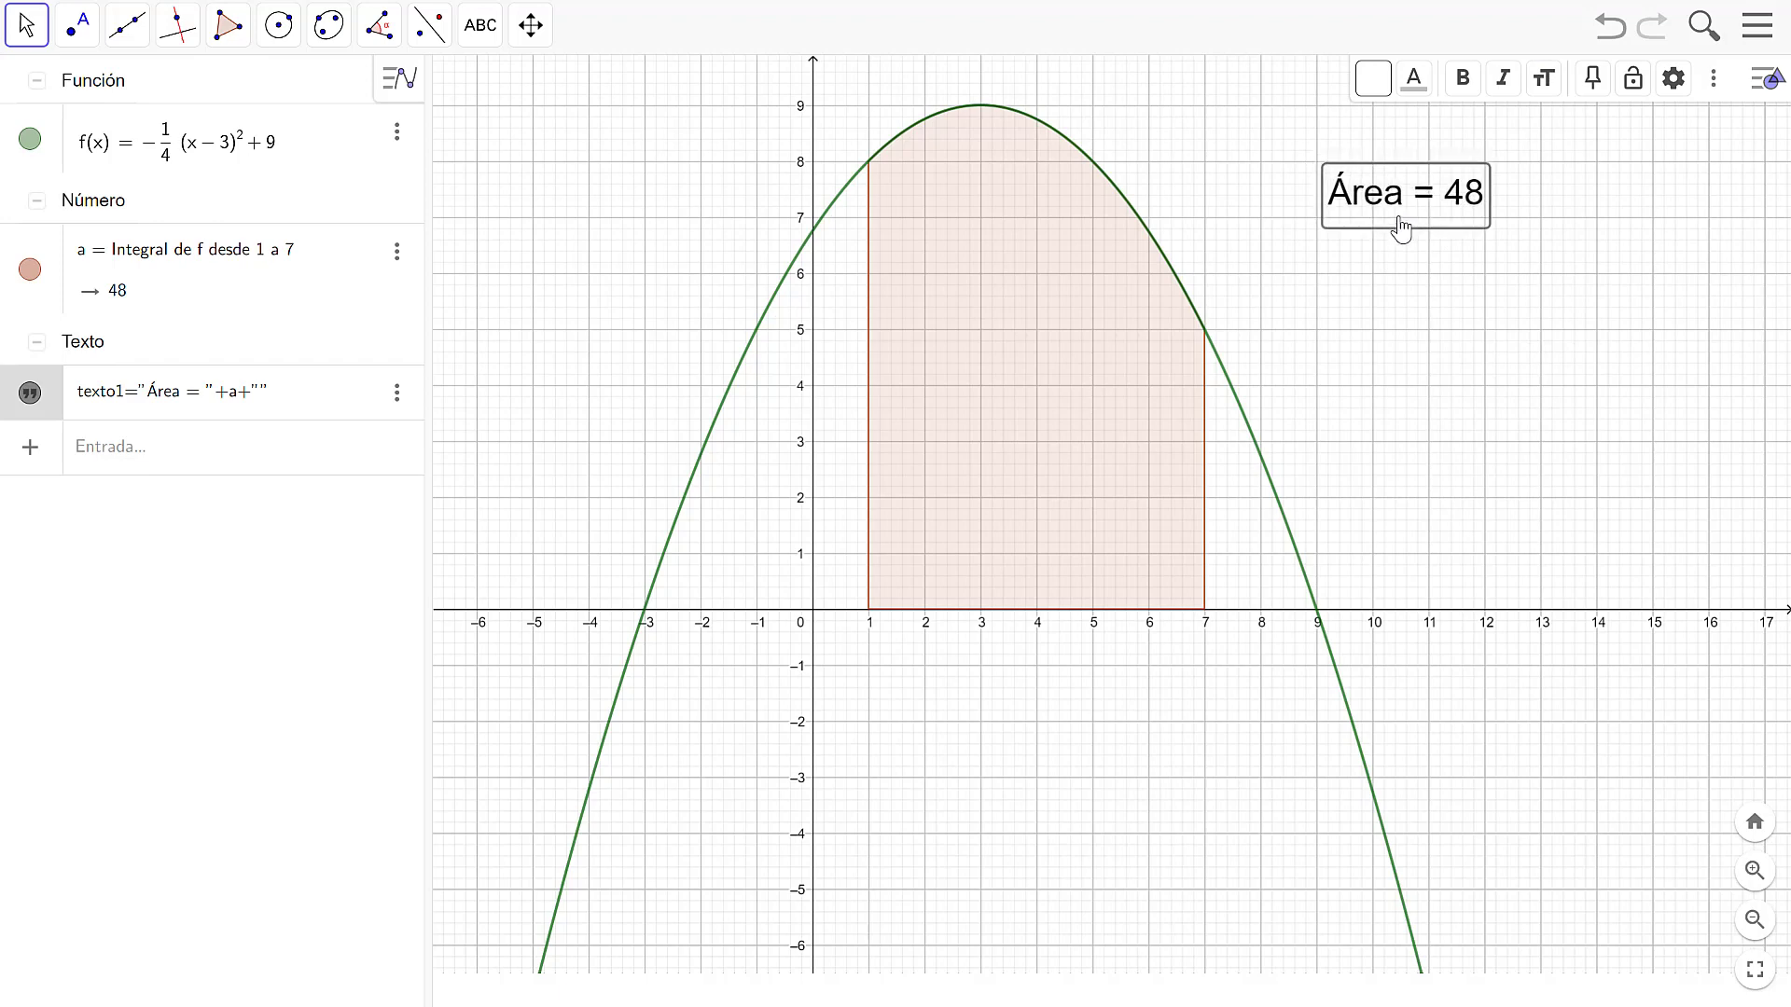
key("Escape")
Create the indefinite integral of f with the single-argument Integral command.
left_click(285, 452)
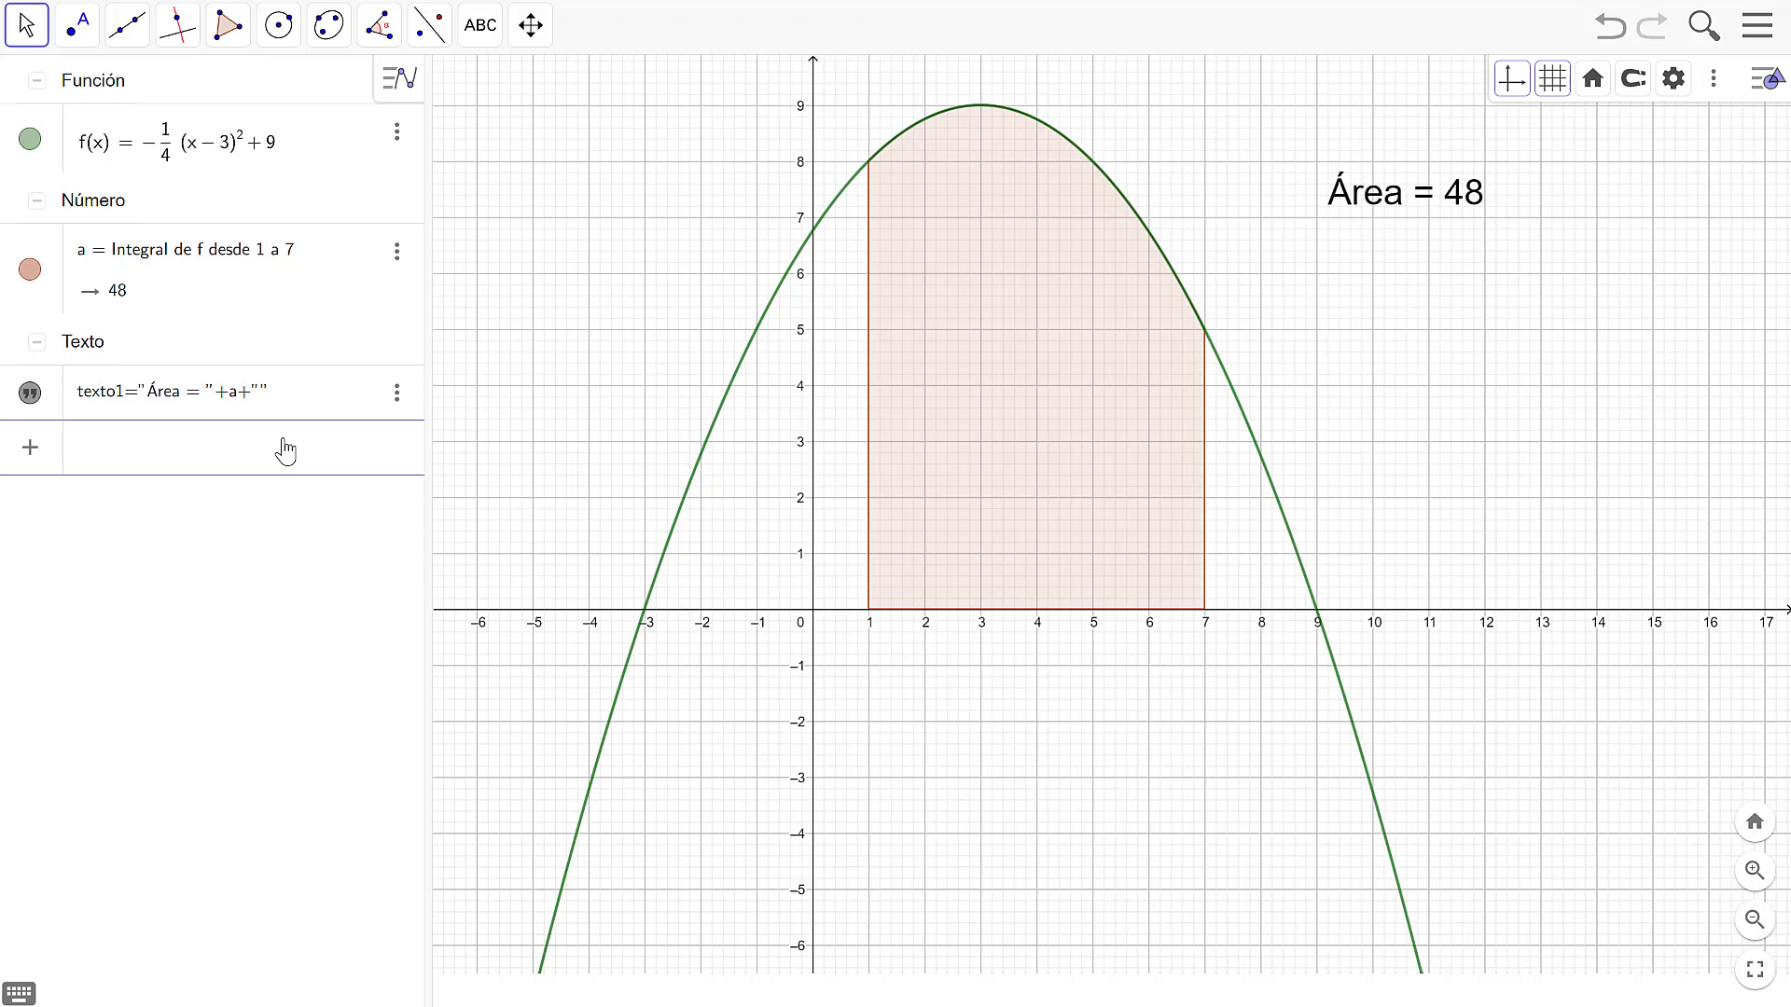
type("inte")
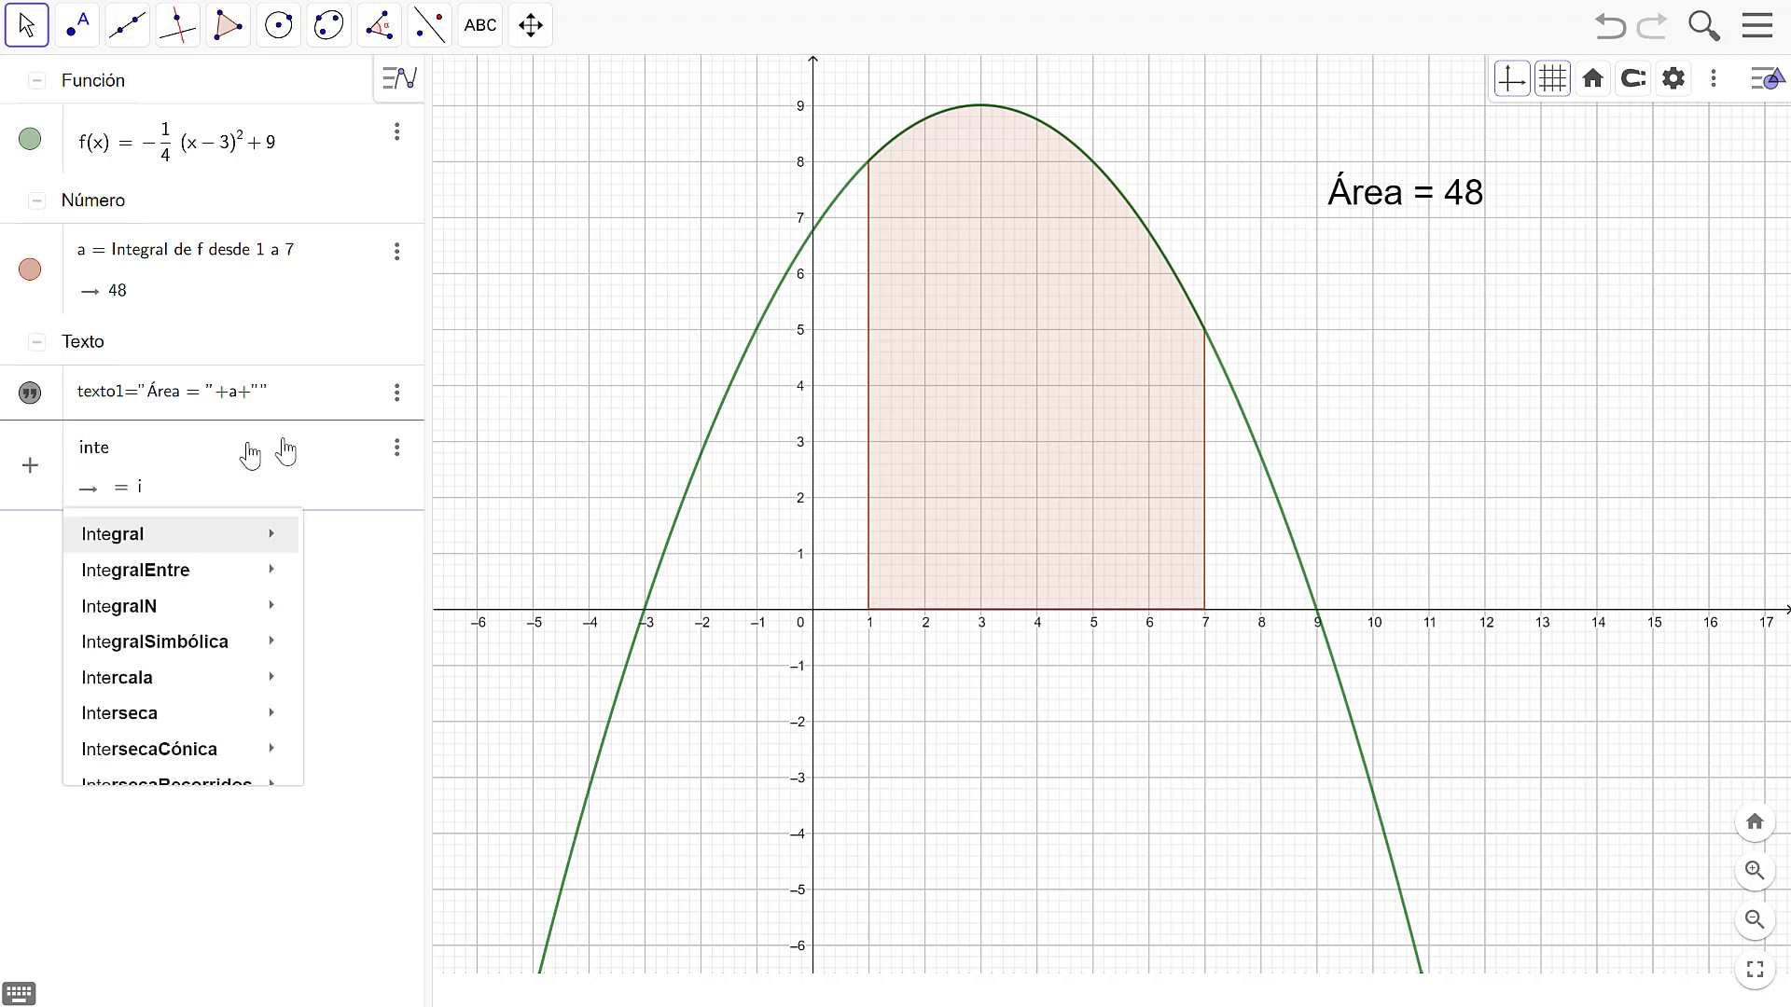
mouse_move(185, 531)
left_click(342, 595)
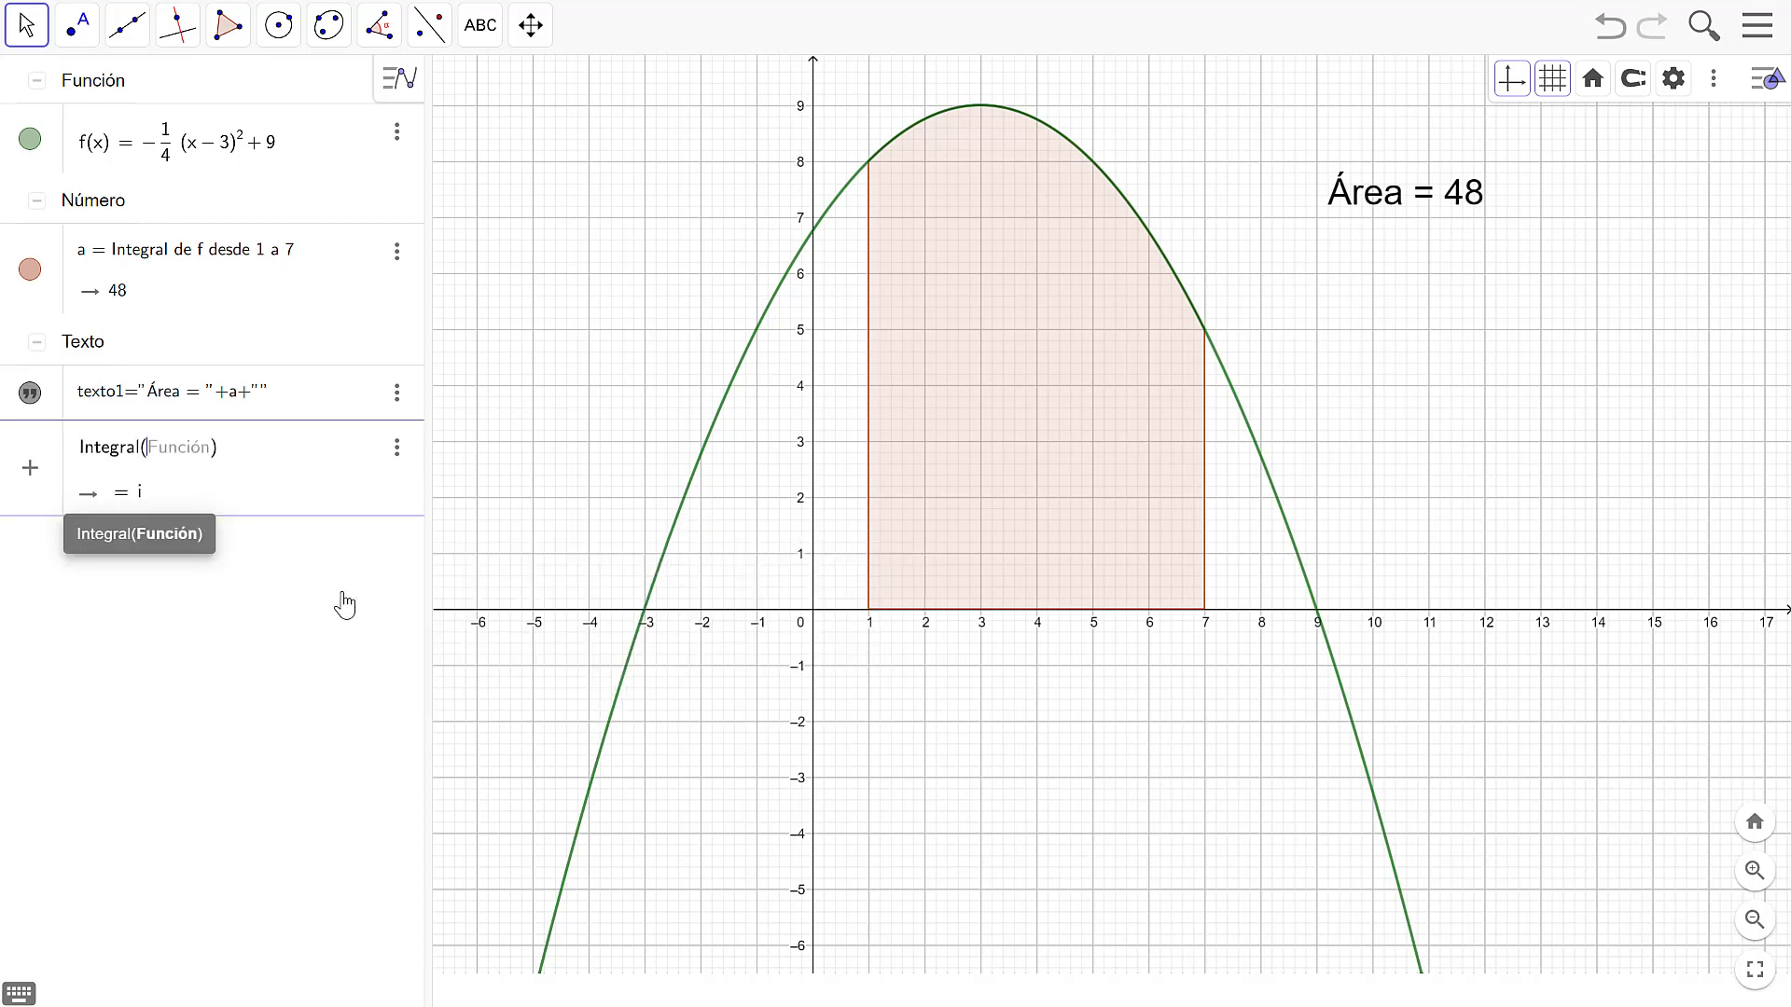
type("f")
key("Return")
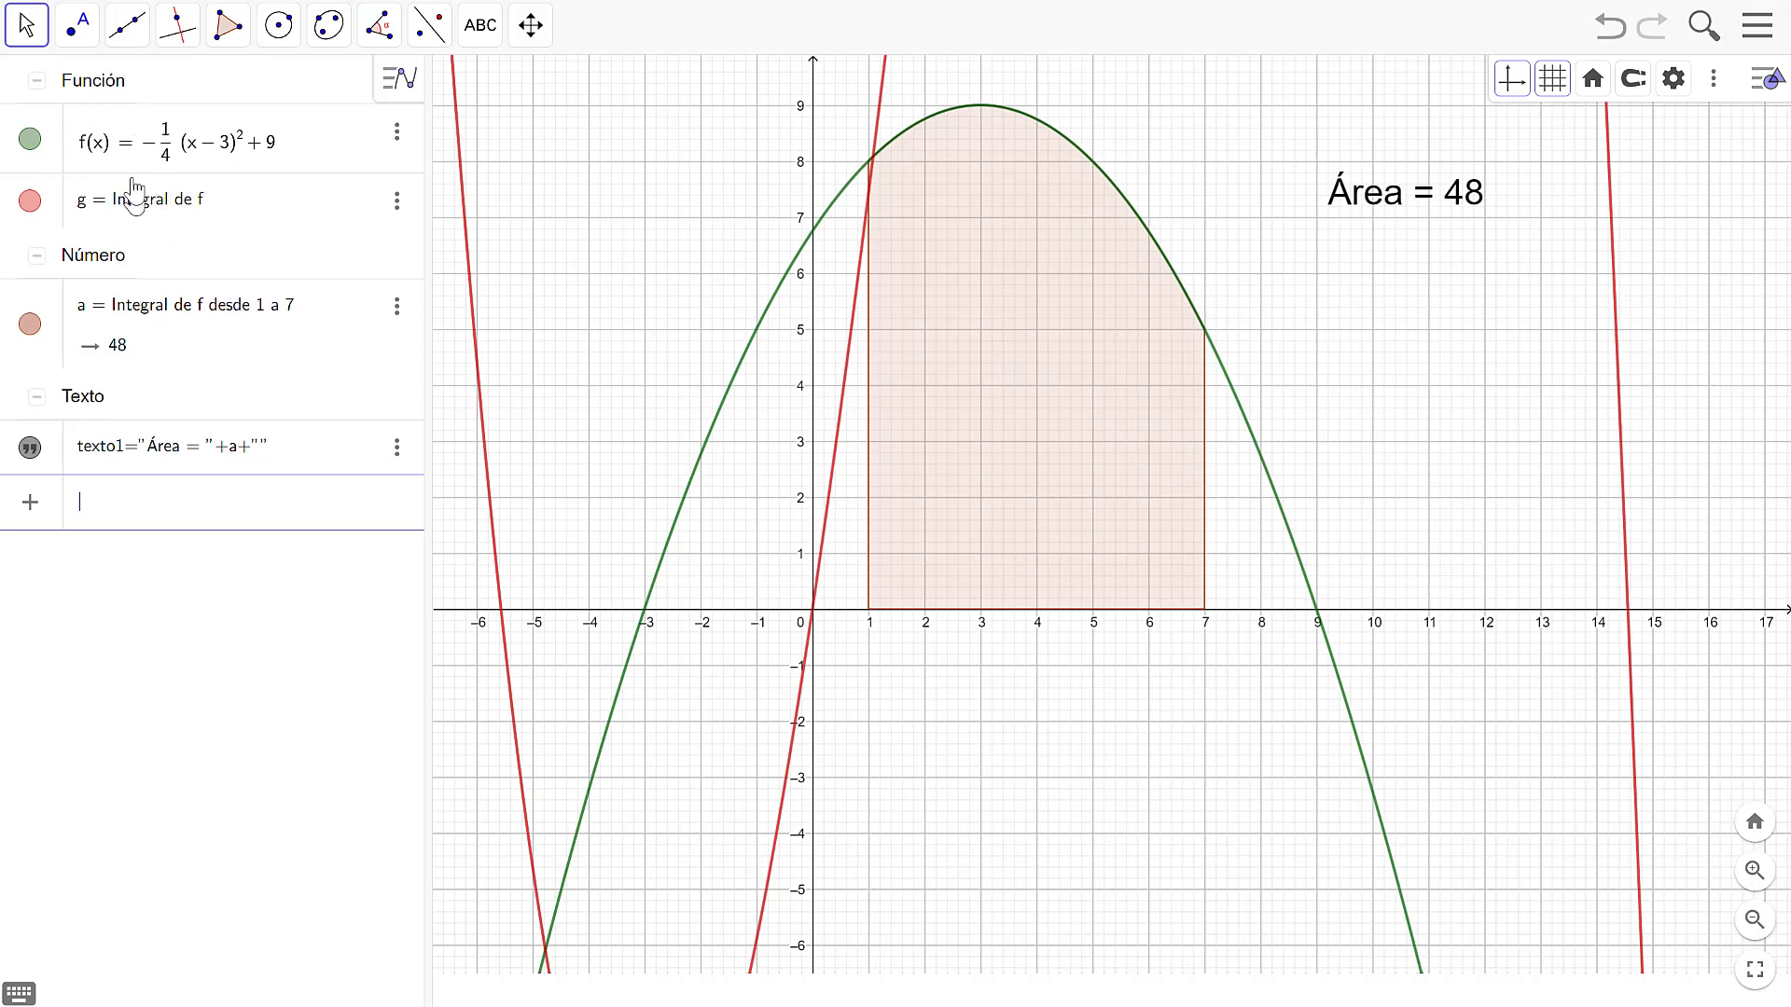
Switch the algebra list's object descriptions to Definición.
left_click(398, 79)
left_click(77, 90)
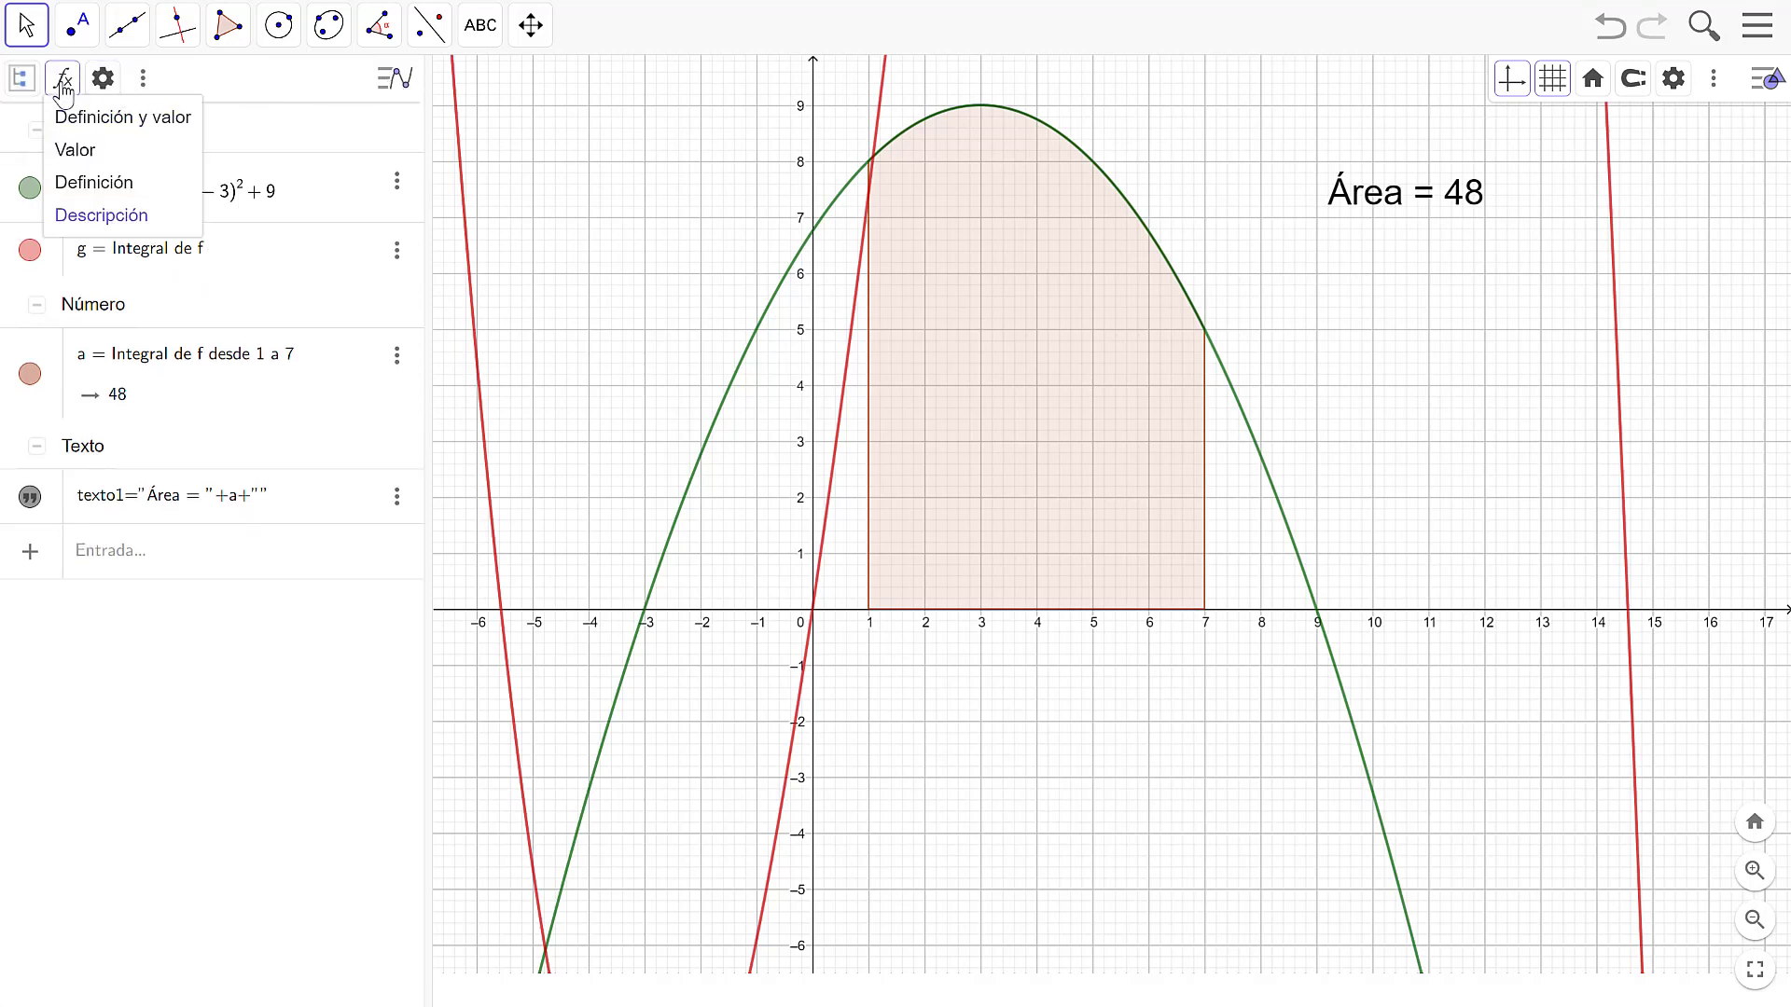
left_click(93, 184)
left_click(198, 244)
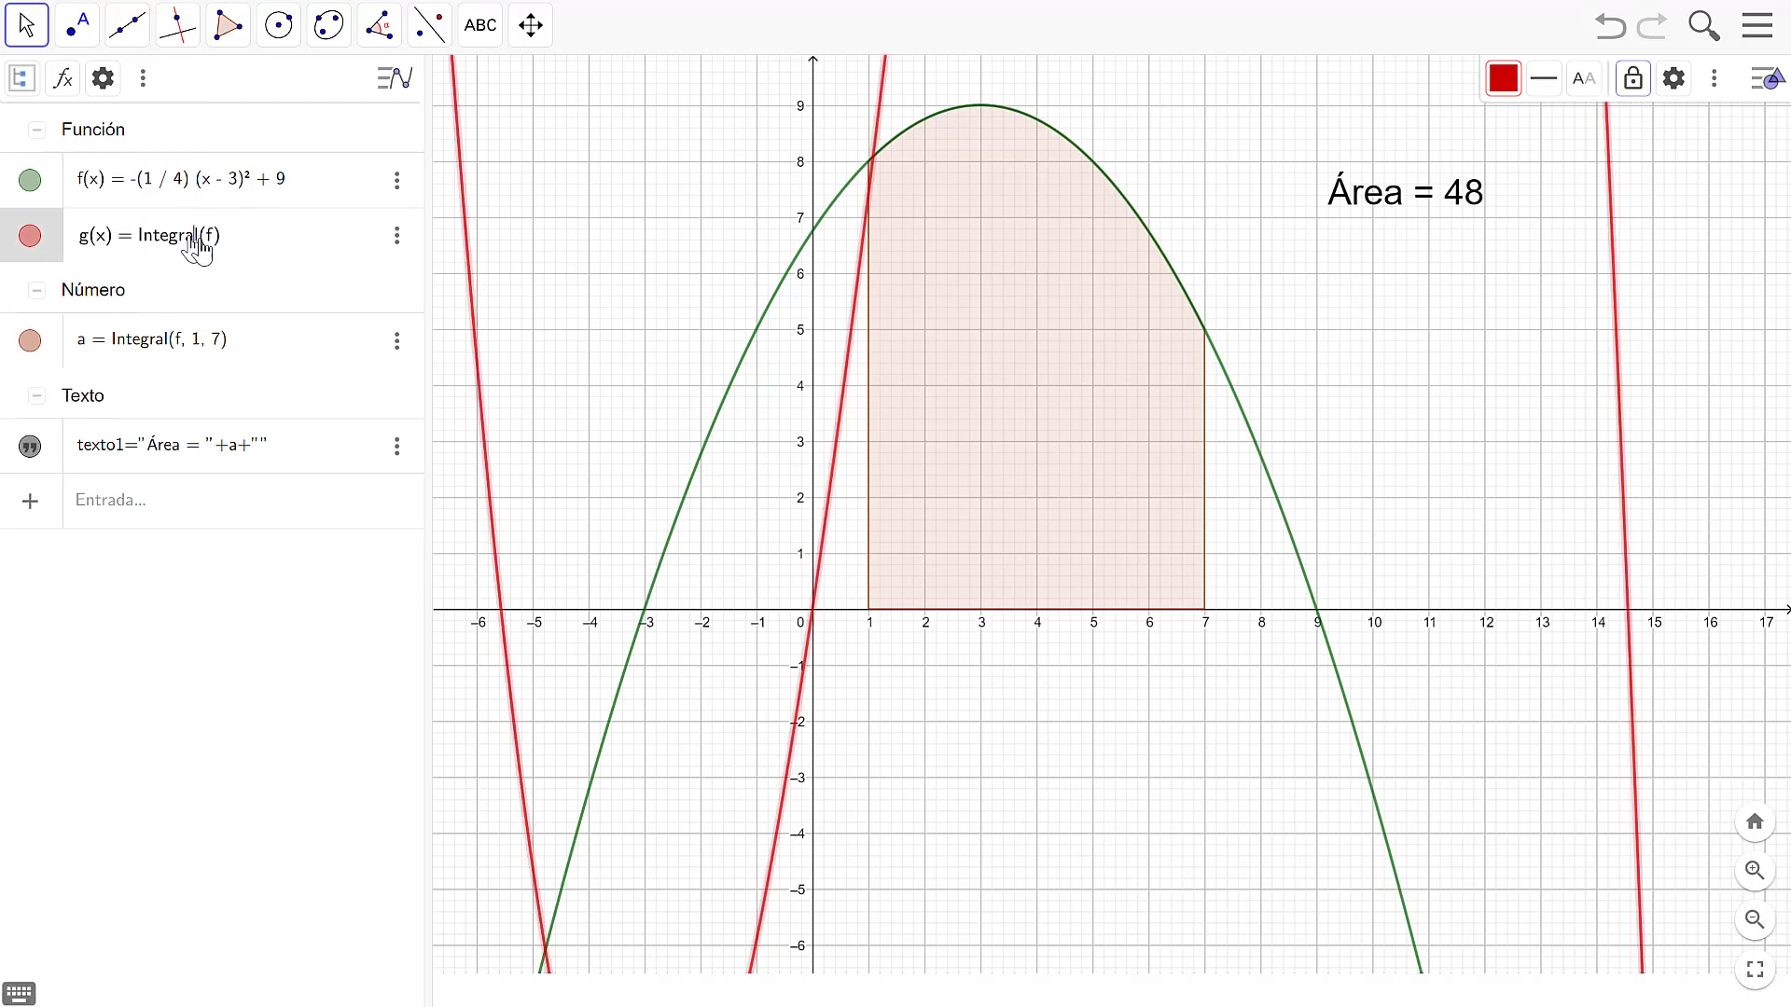
left_click(209, 550)
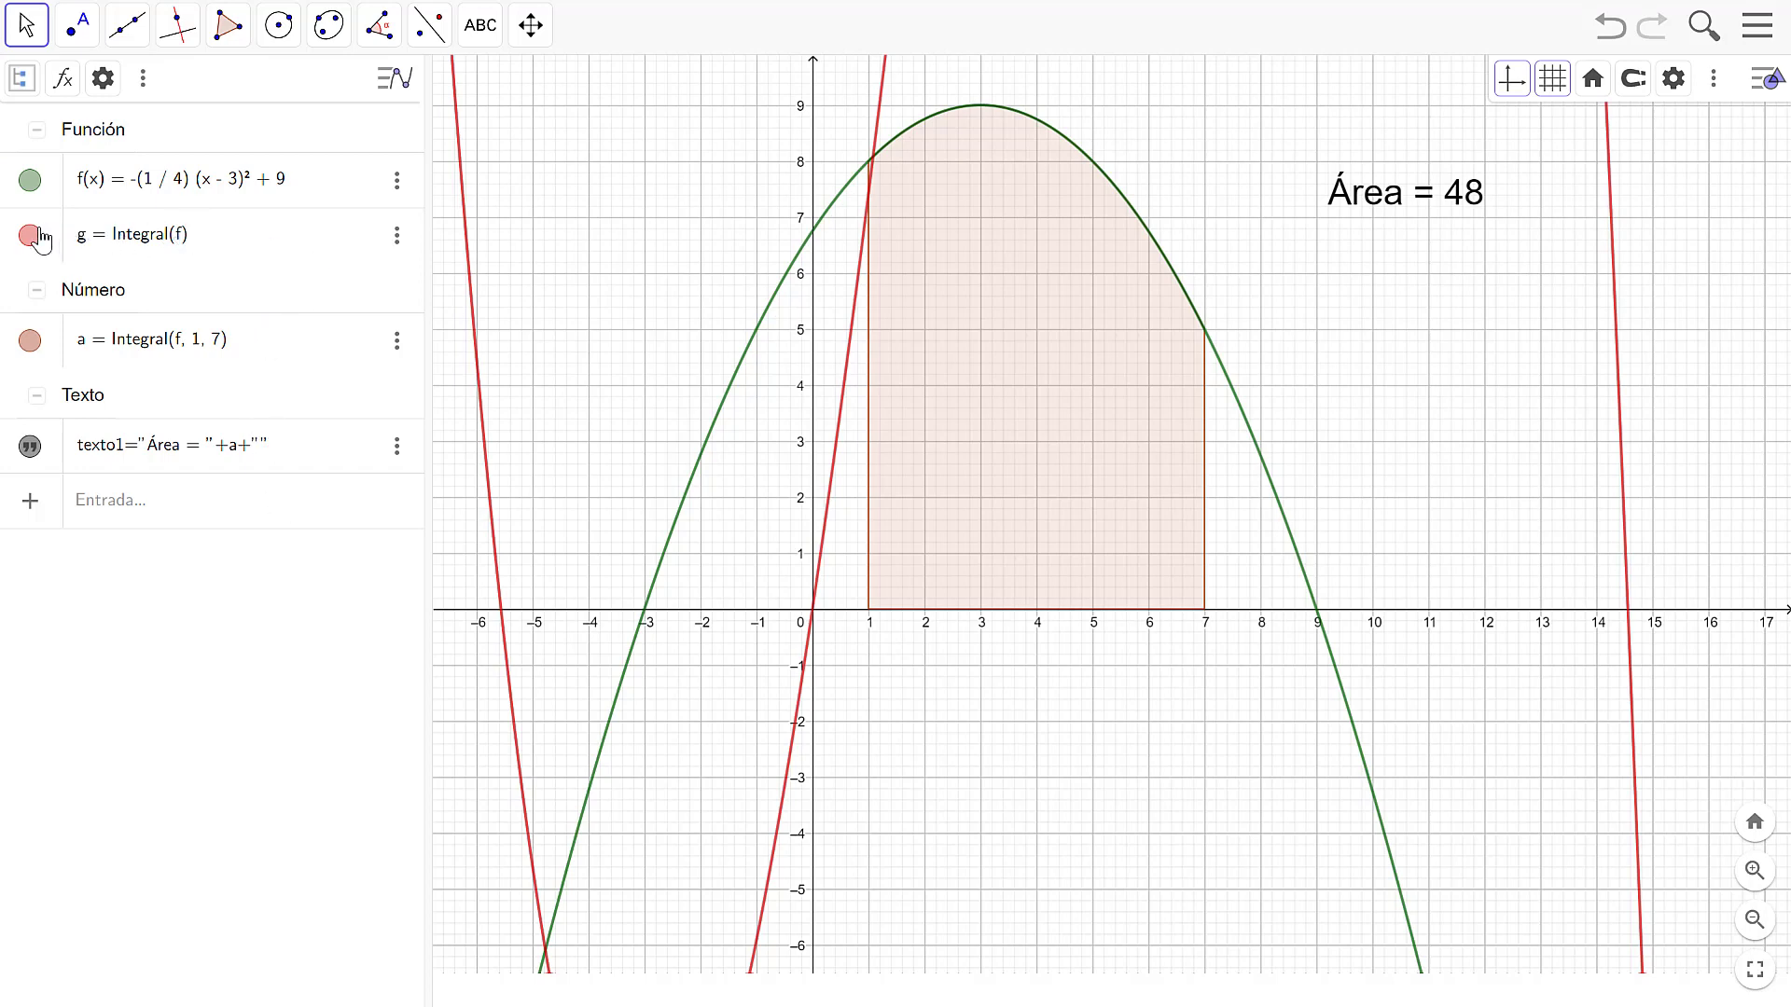
Switch the algebra list's object descriptions to Valor.
left_click(67, 78)
left_click(131, 161)
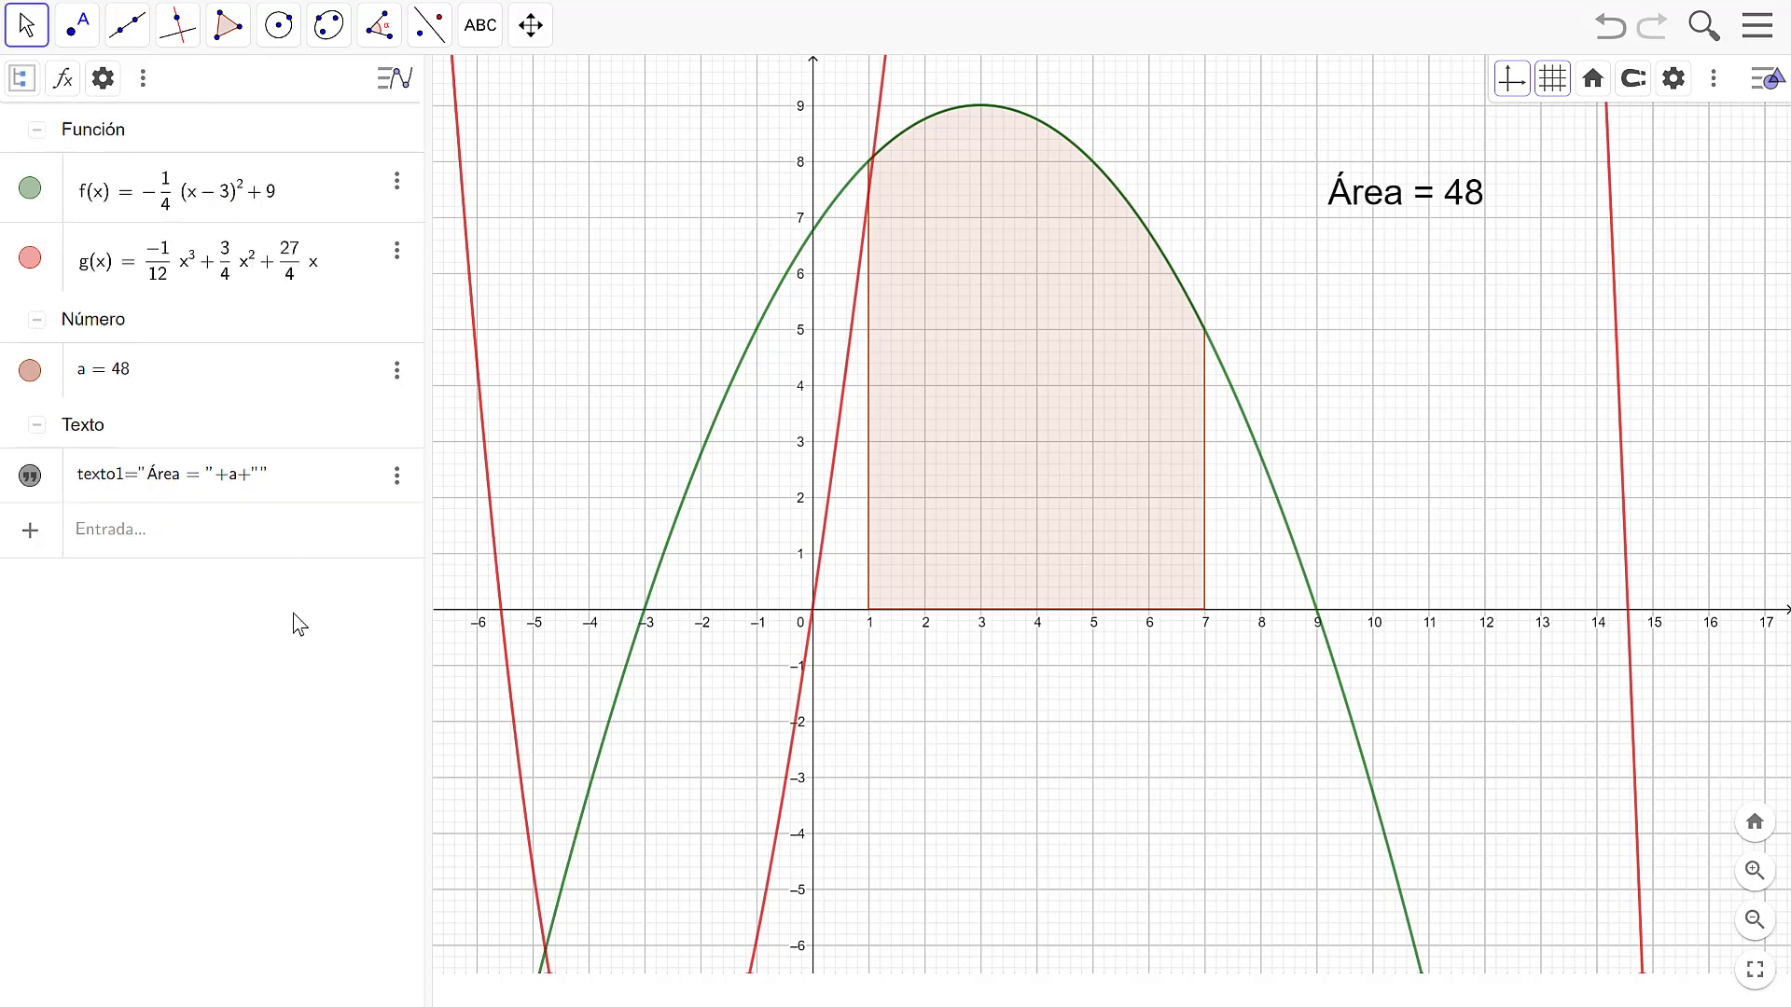
Hide the antiderivative g and the definite integral a from the graph.
left_click(31, 258)
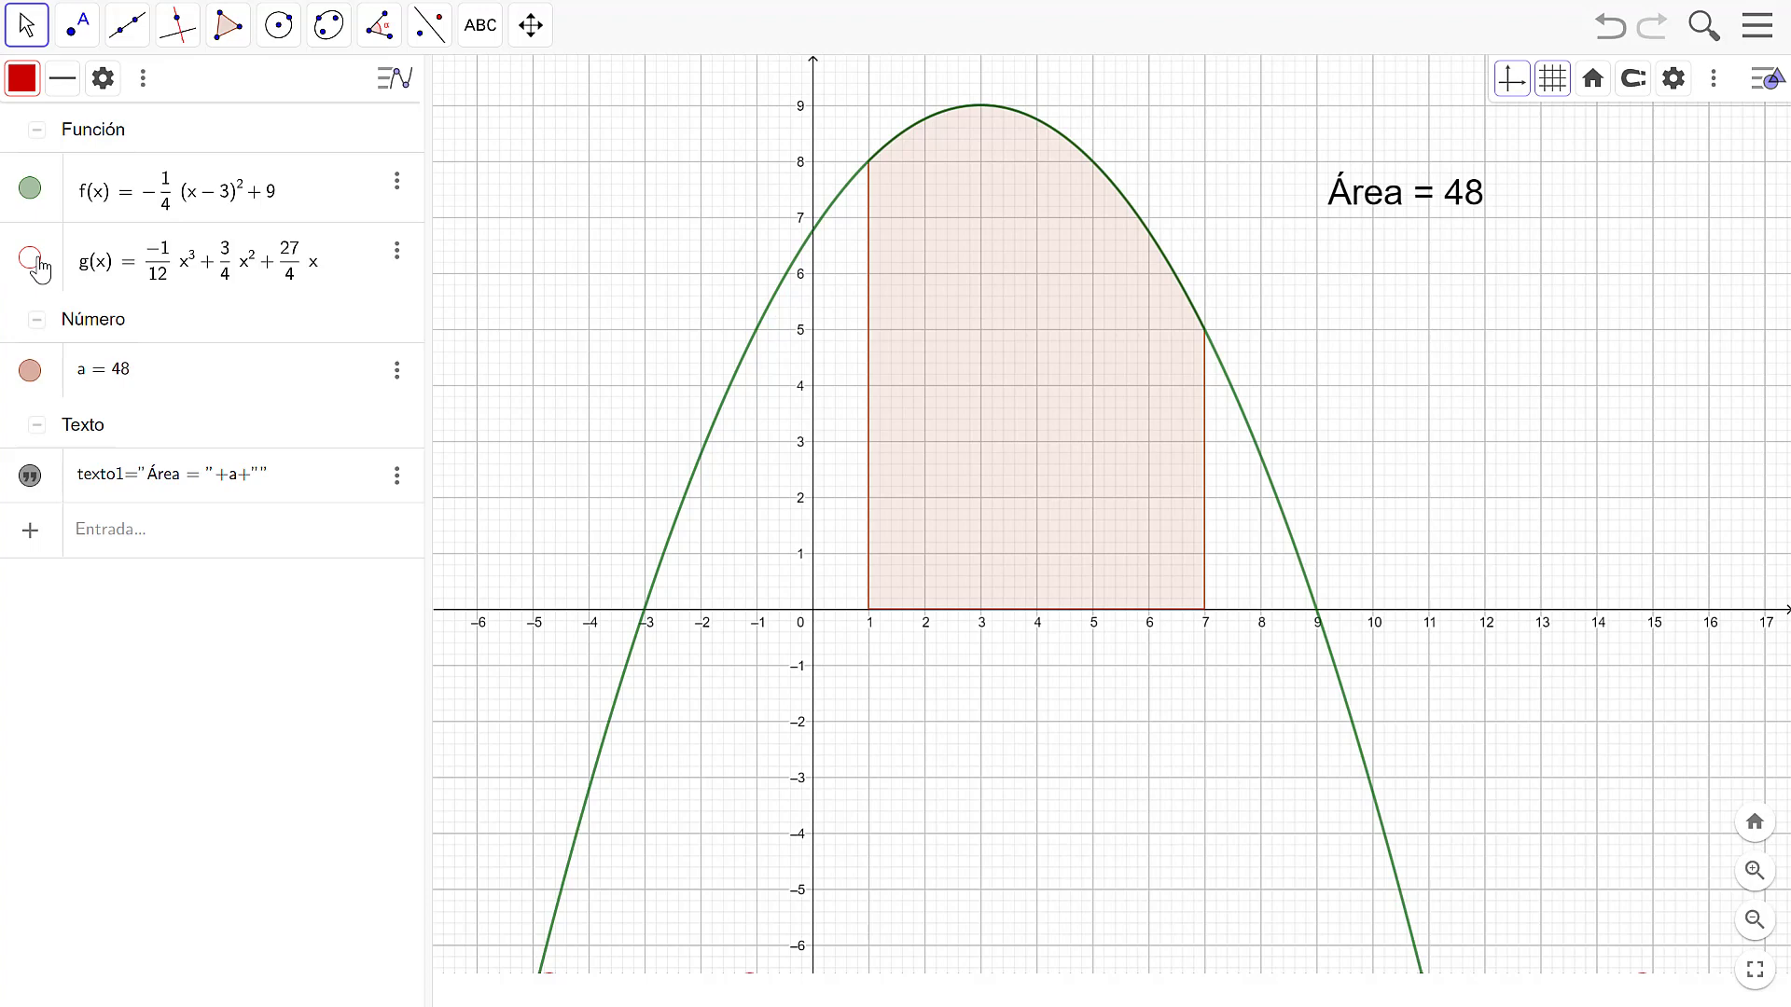
left_click(30, 372)
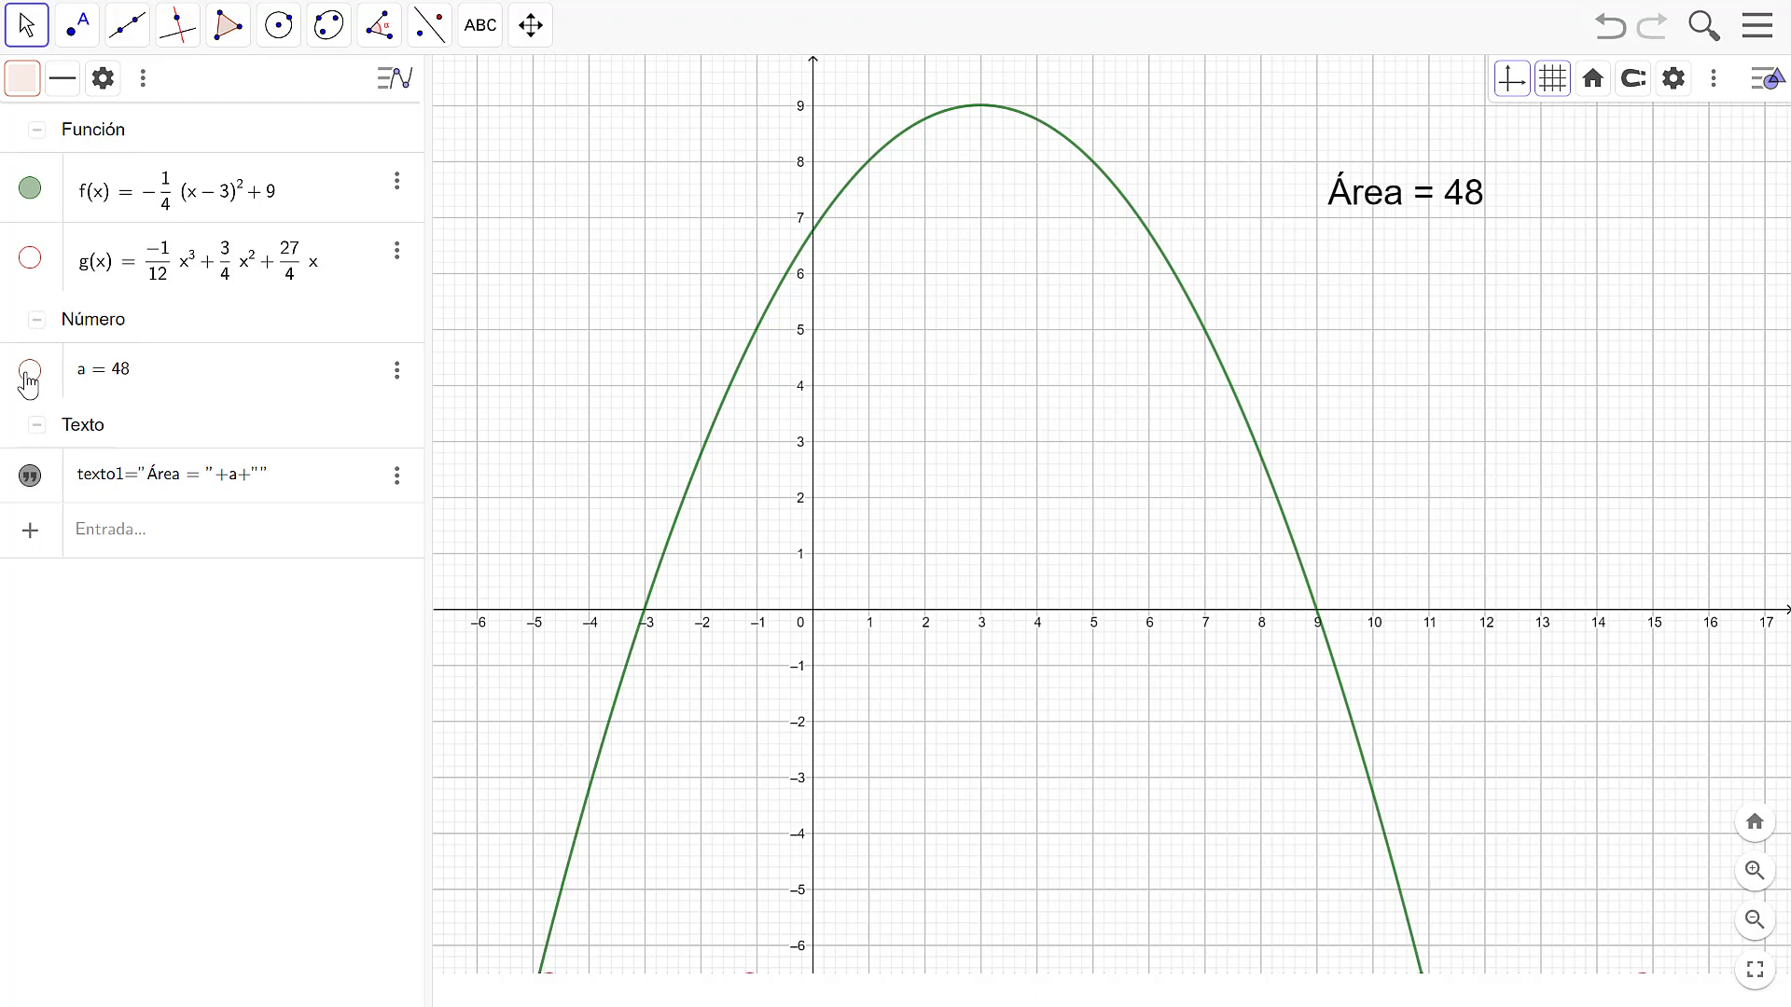
Create an integer slider n ranging from 1 to 30 in the empty area beside the parabola's left branch.
left_click(484, 31)
left_click(506, 142)
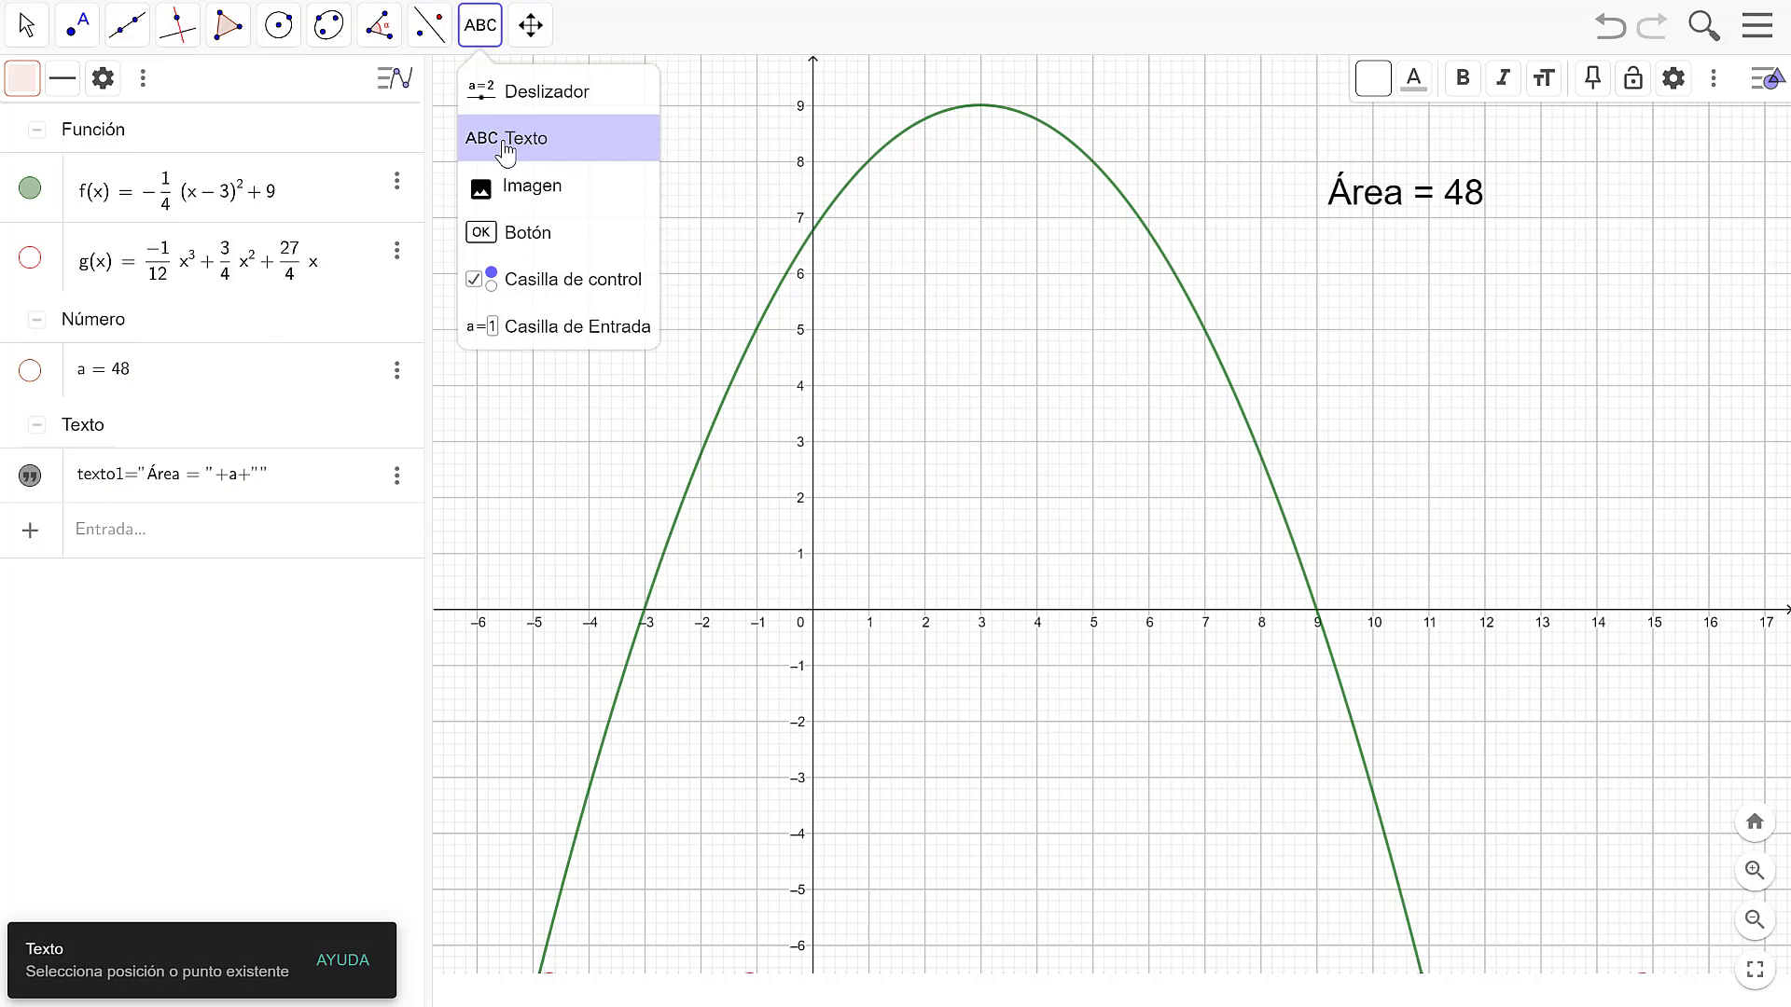
left_click(512, 90)
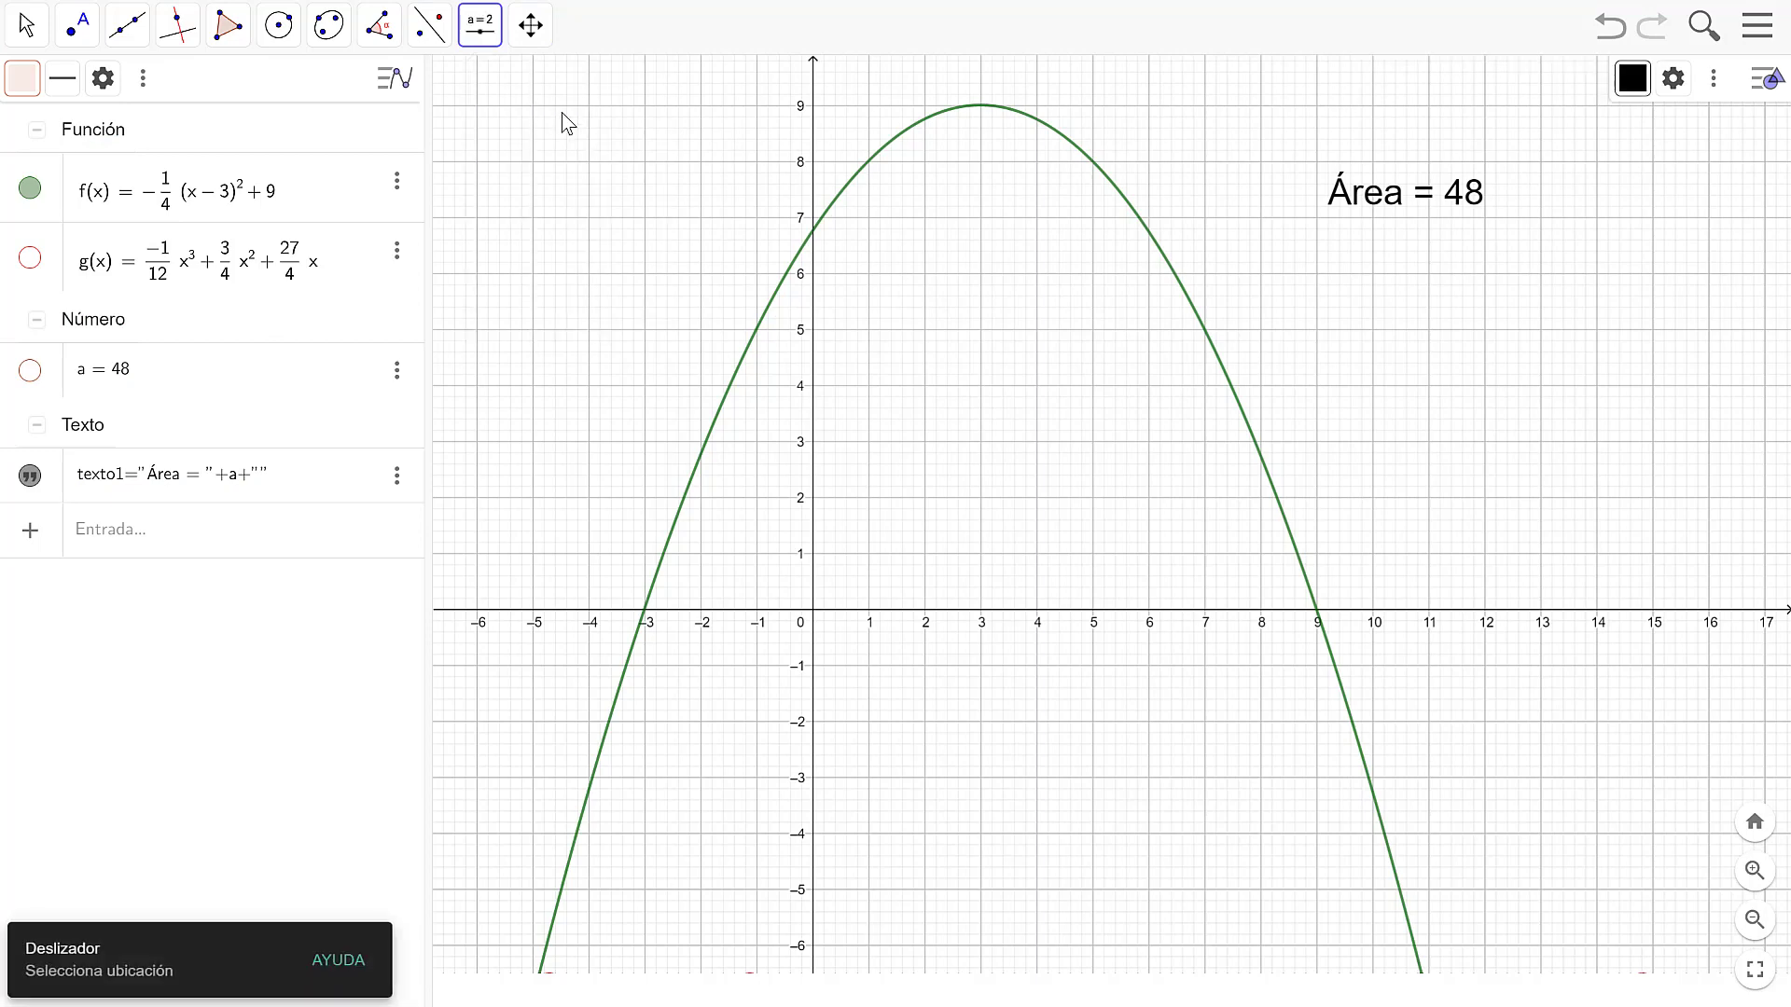
left_click(564, 116)
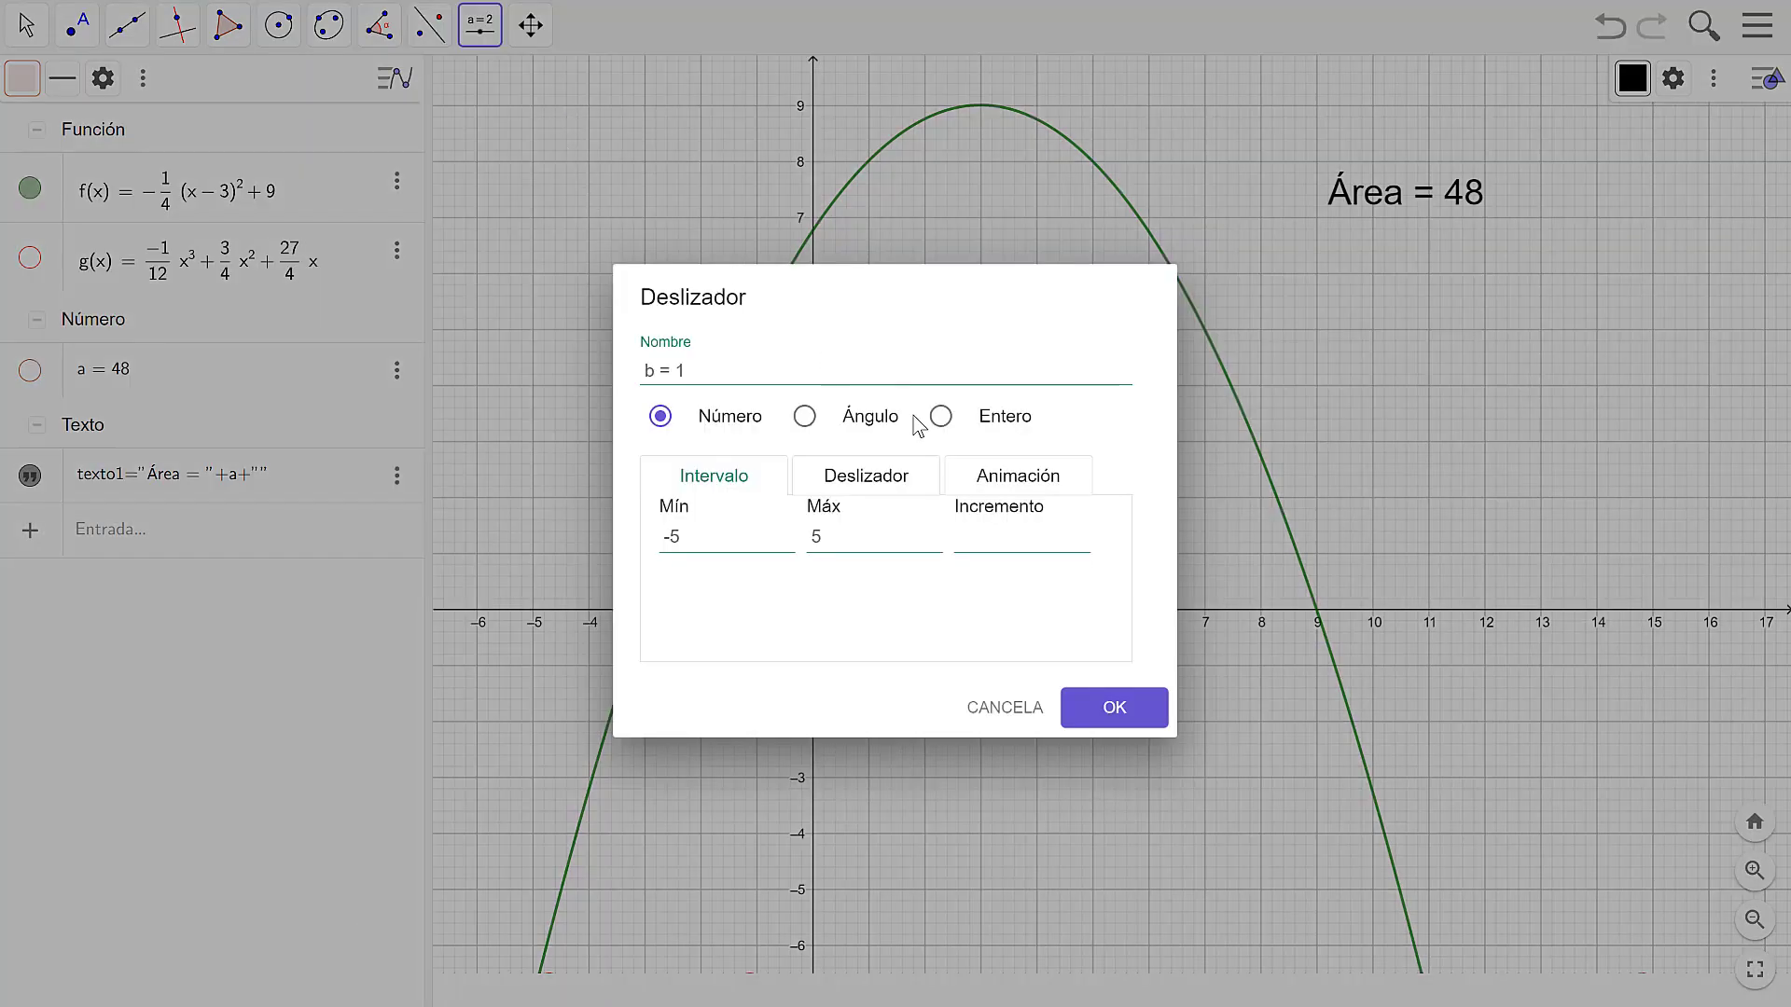
left_click(941, 417)
left_click(1113, 711)
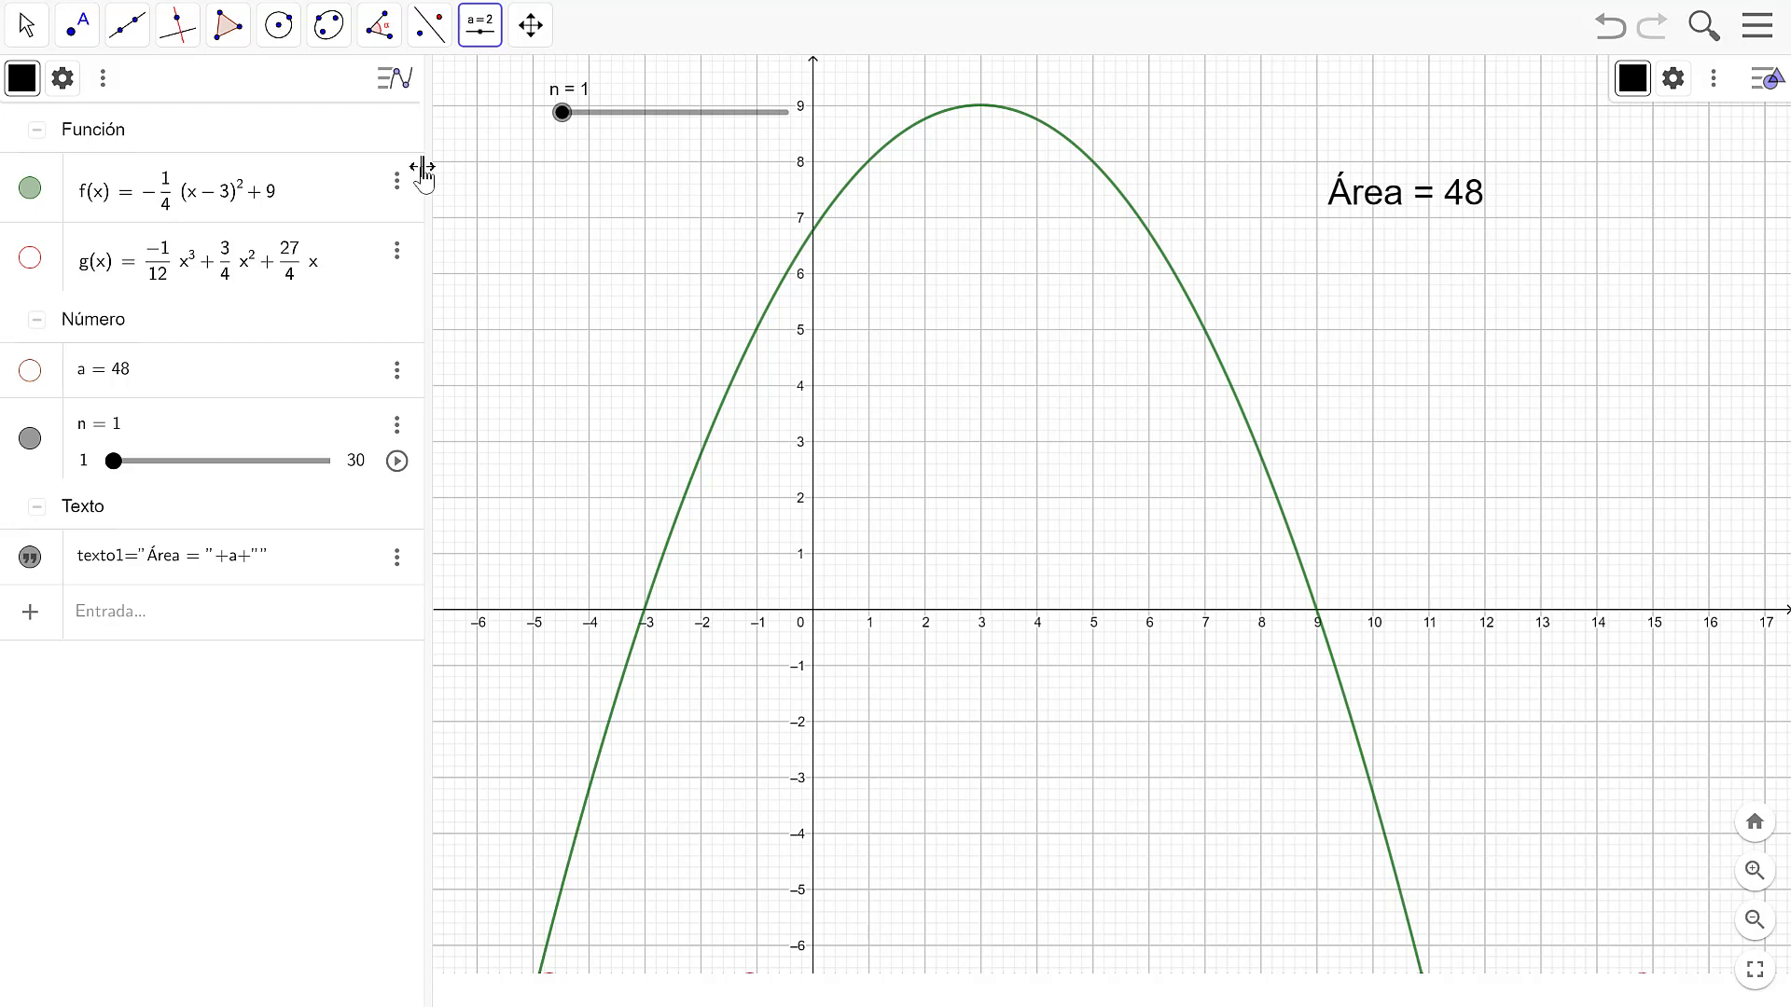
Create the lower sum of f between 1 and 7 with n rectangles using SumaInferior(f, 1, 7, n).
left_click(290, 616)
type("suma")
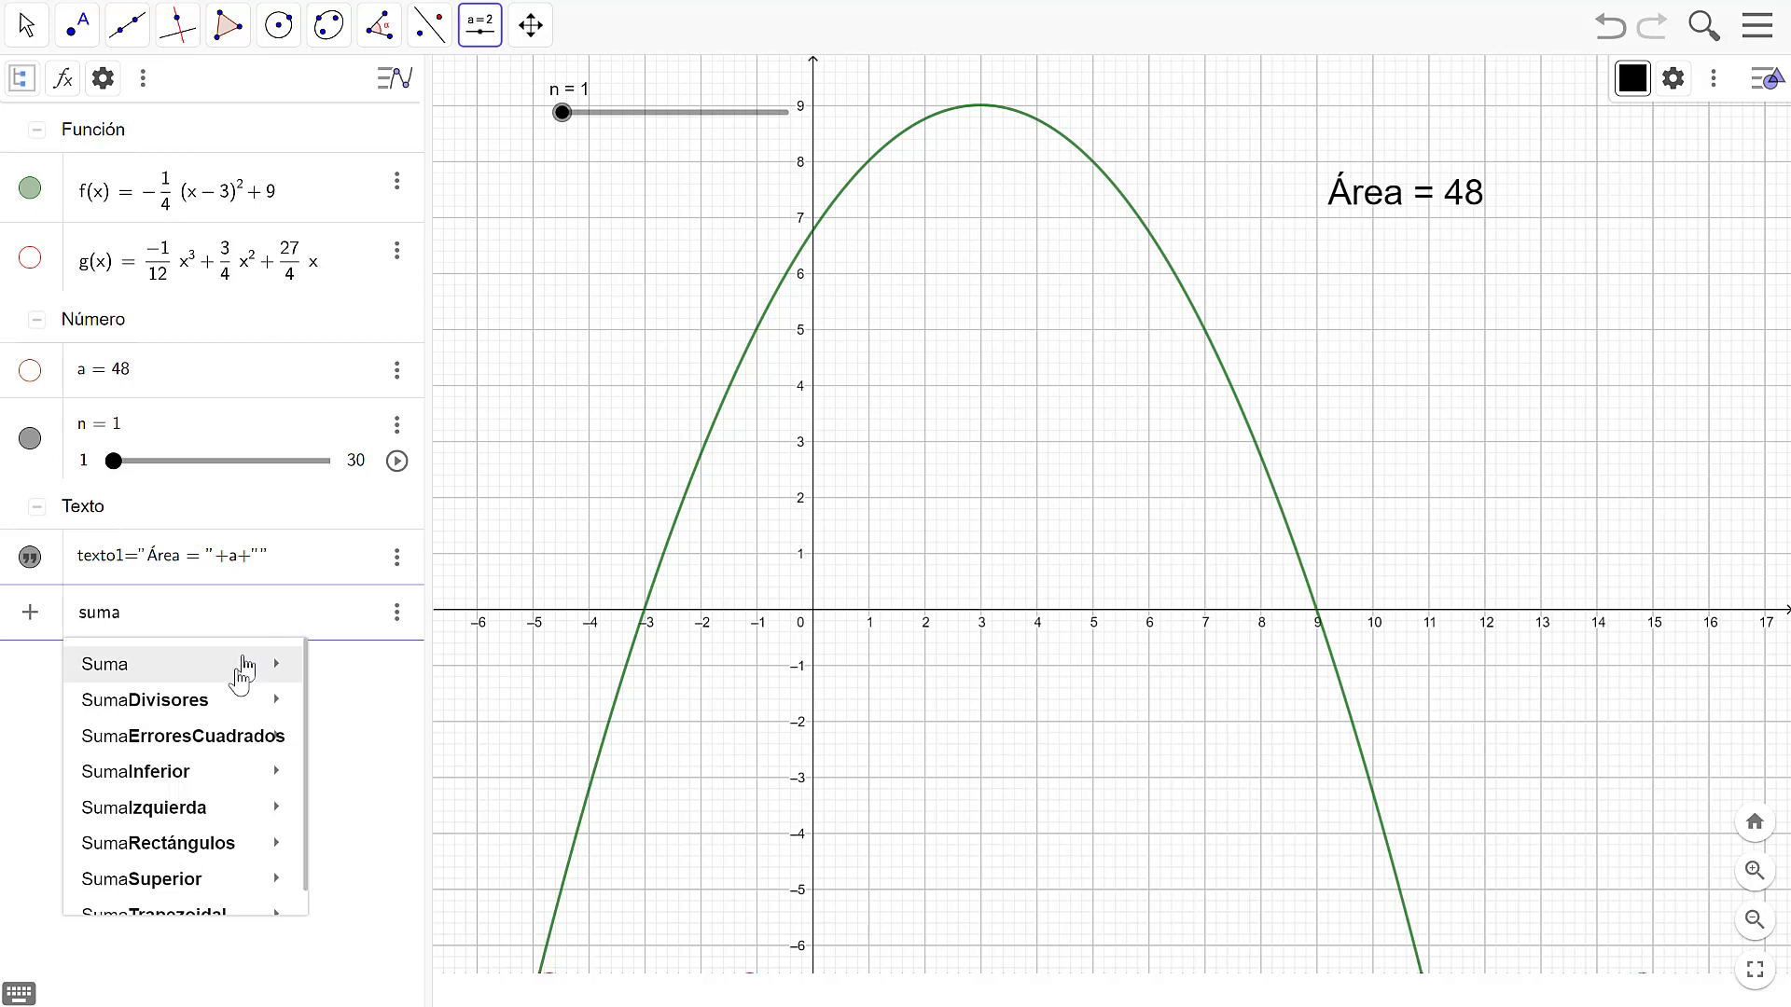
mouse_move(211, 778)
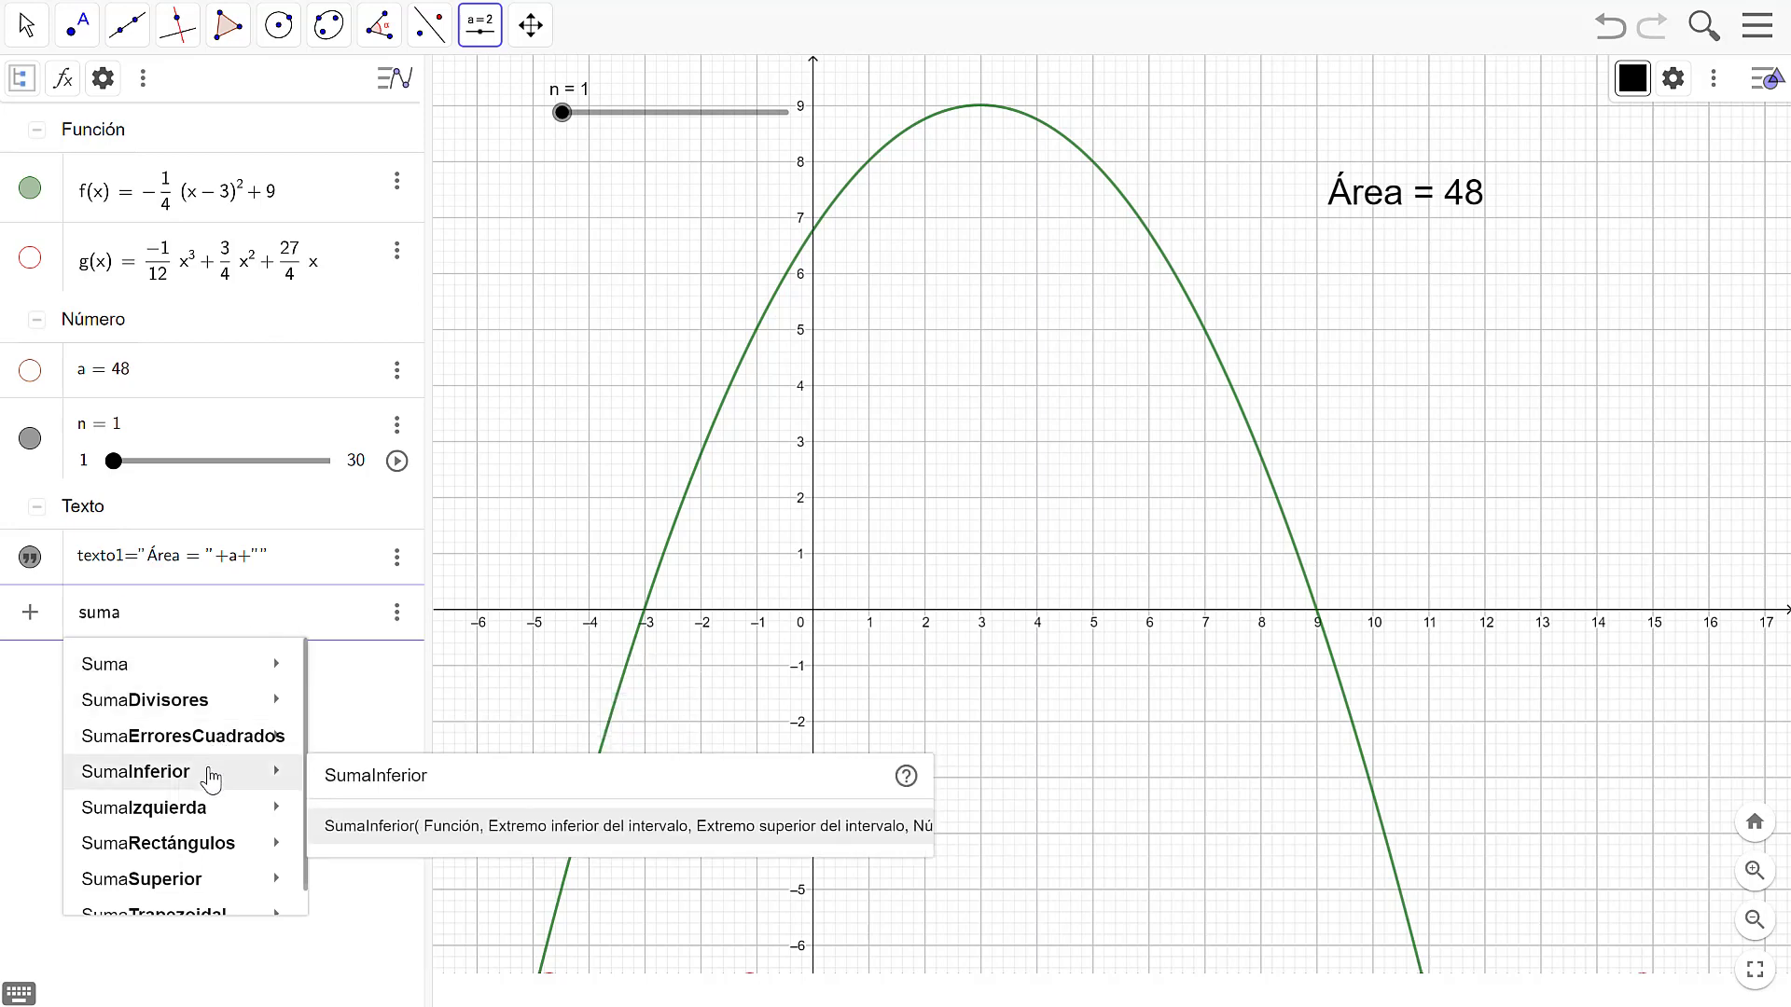
left_click(379, 827)
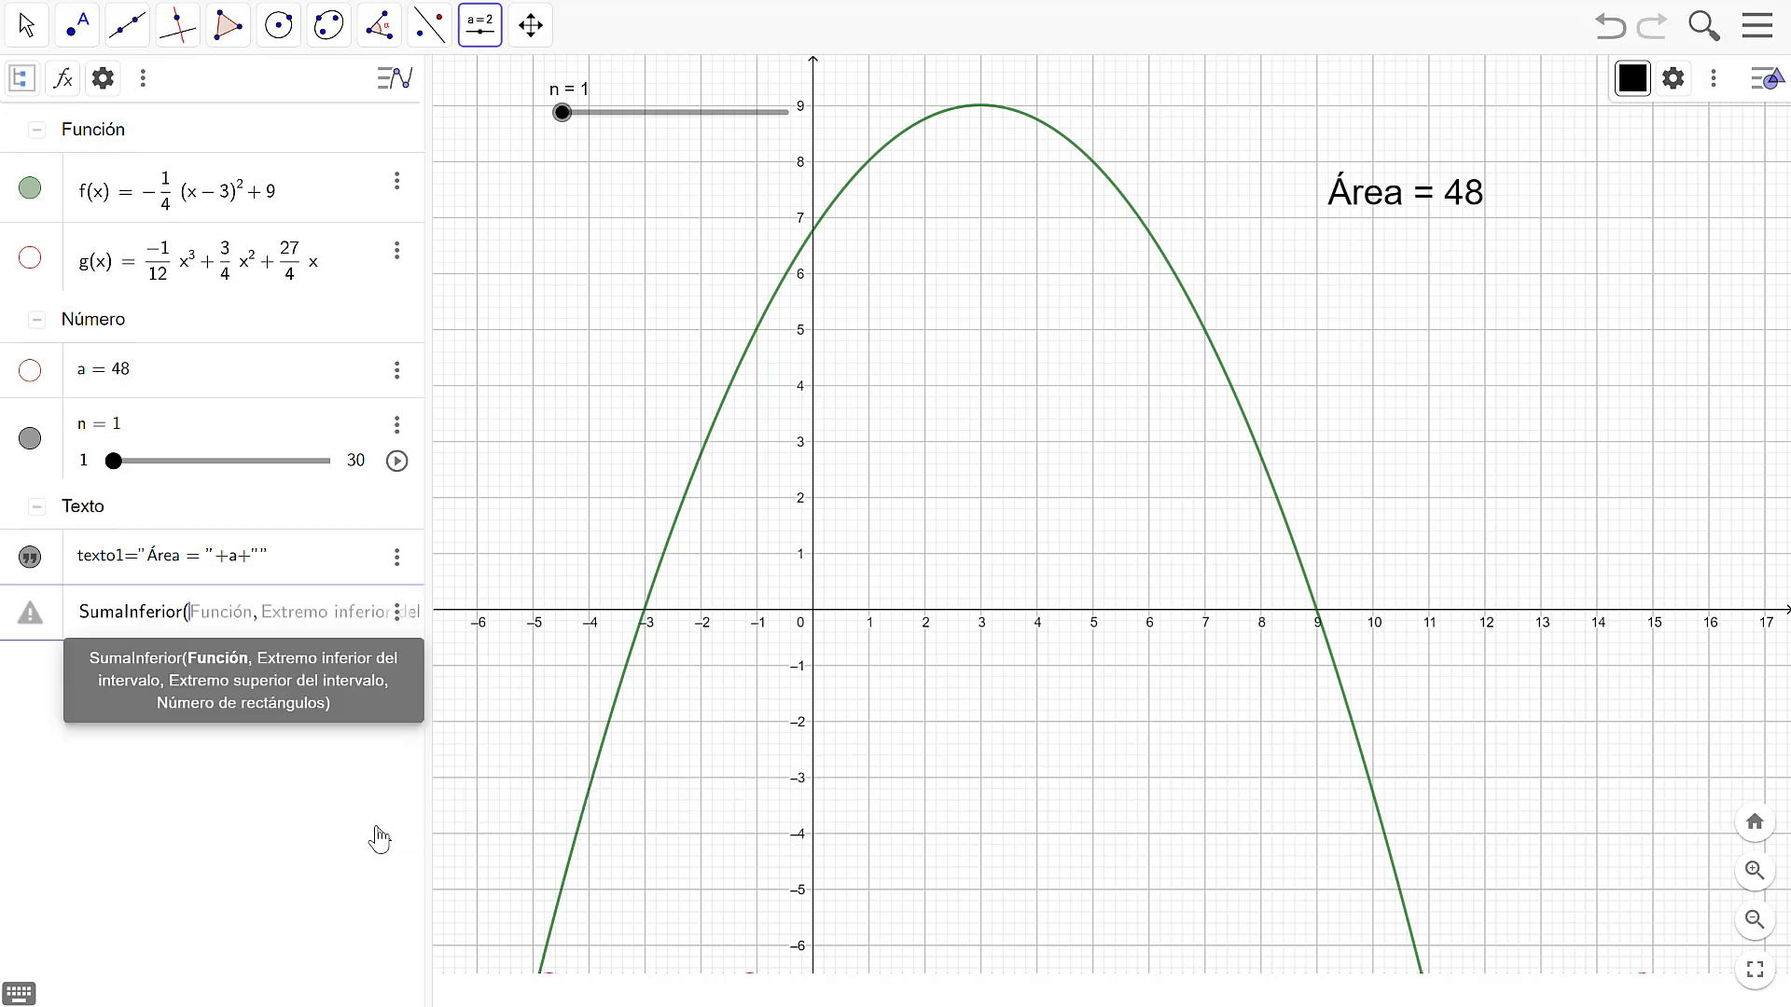
type("f")
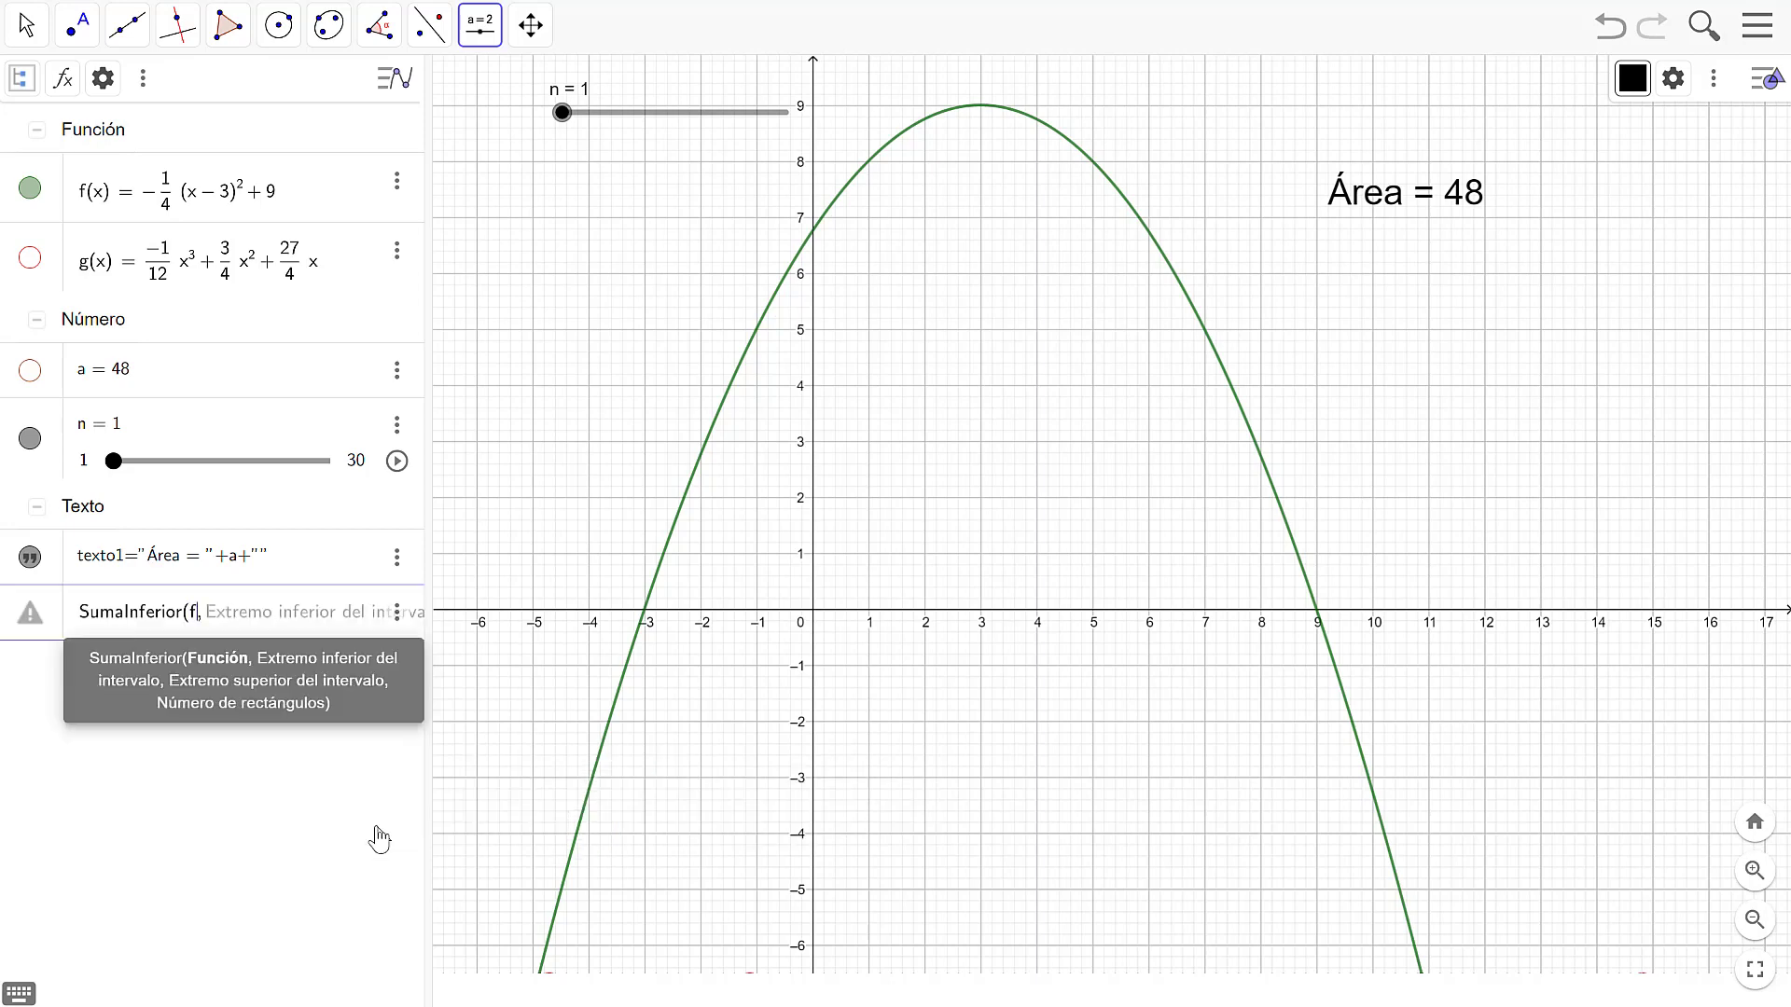
type(", ")
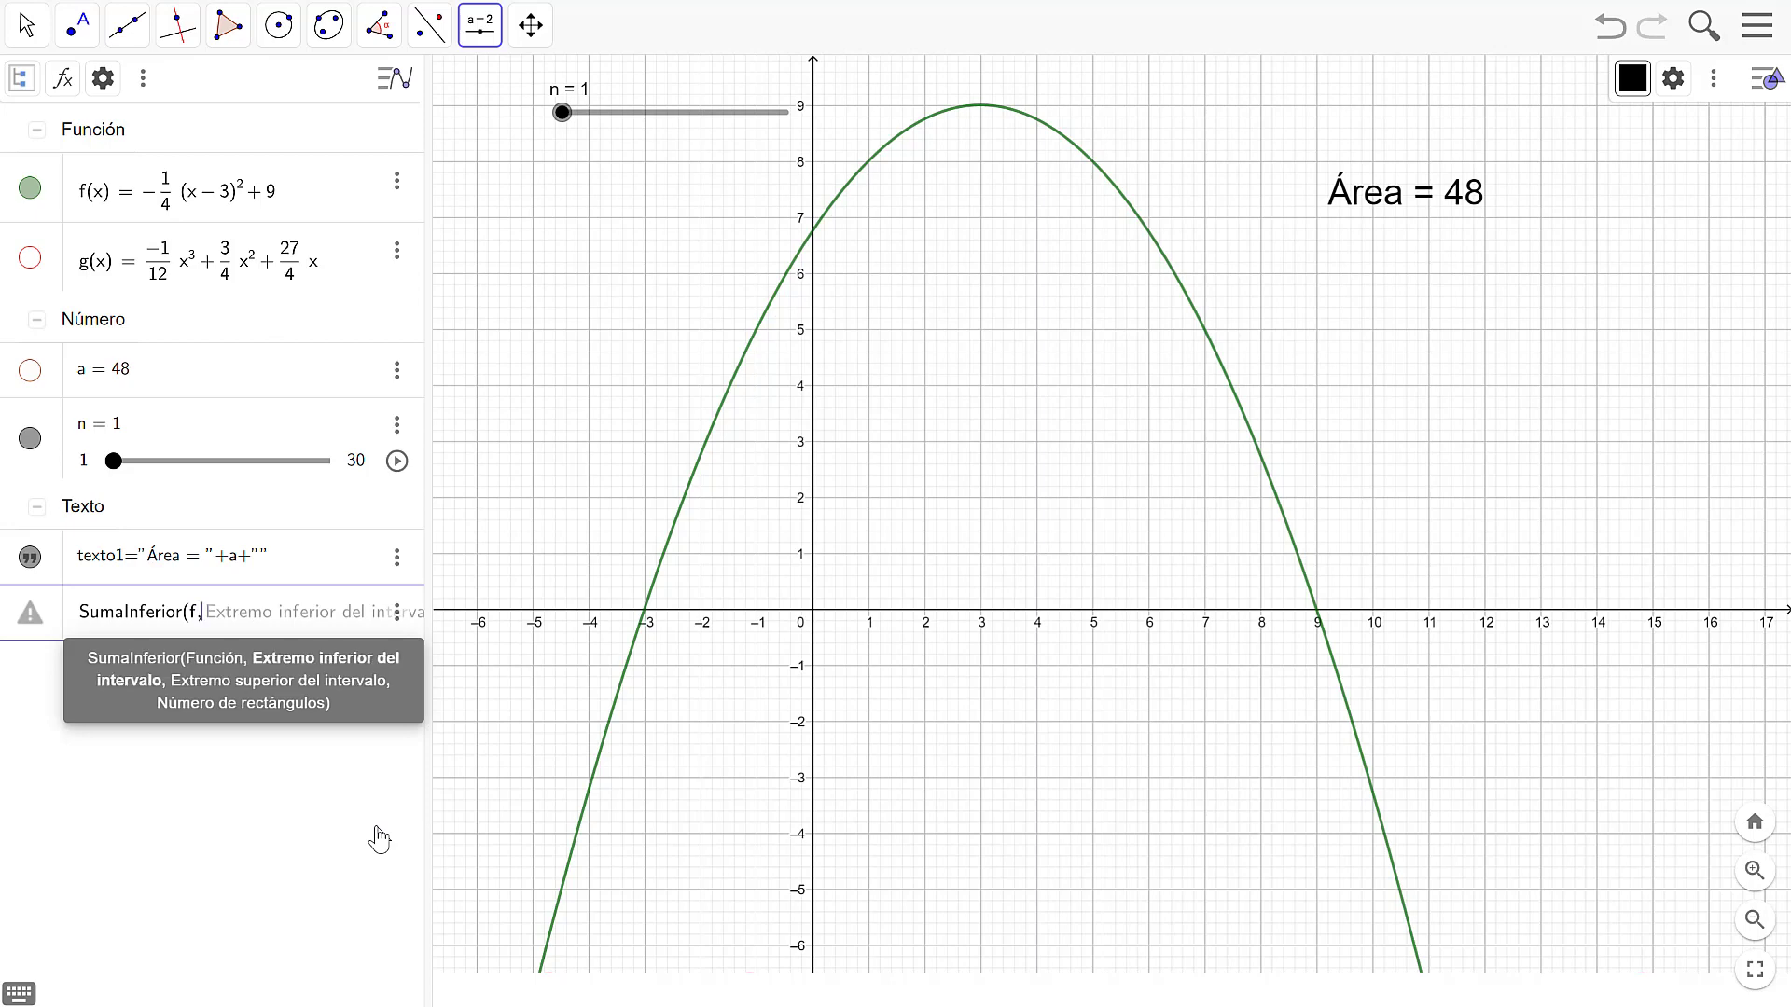
type("1, ")
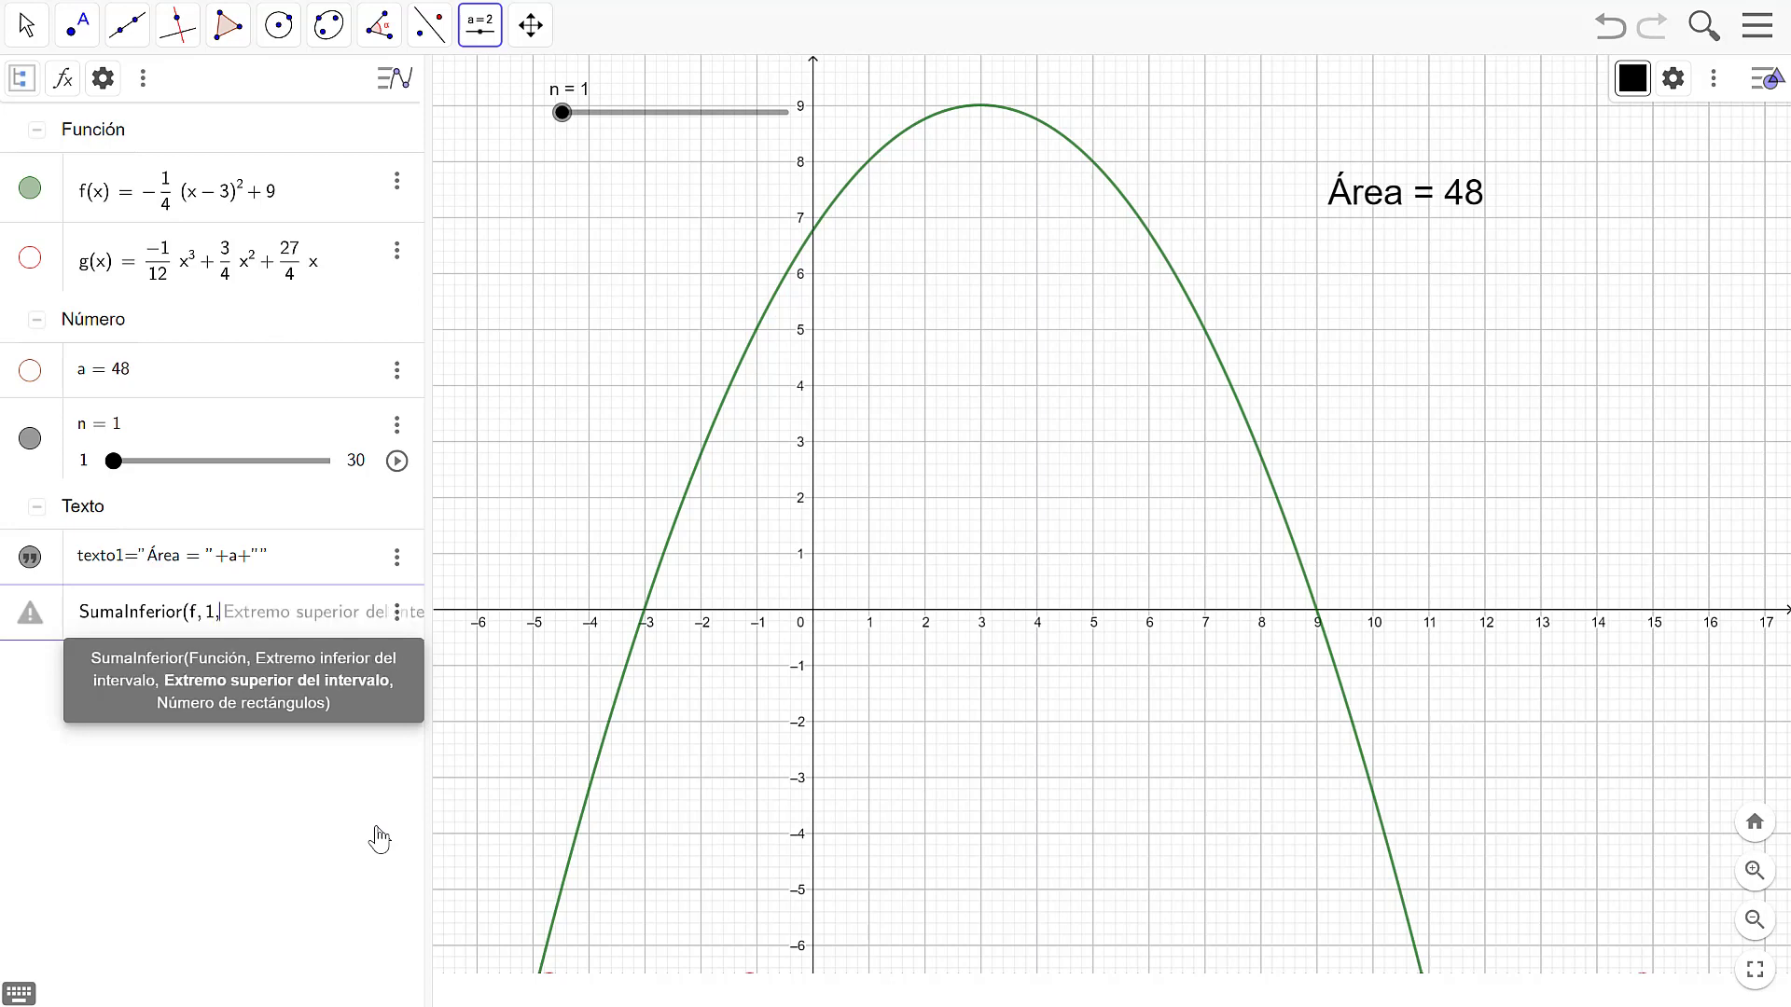
type("7, ")
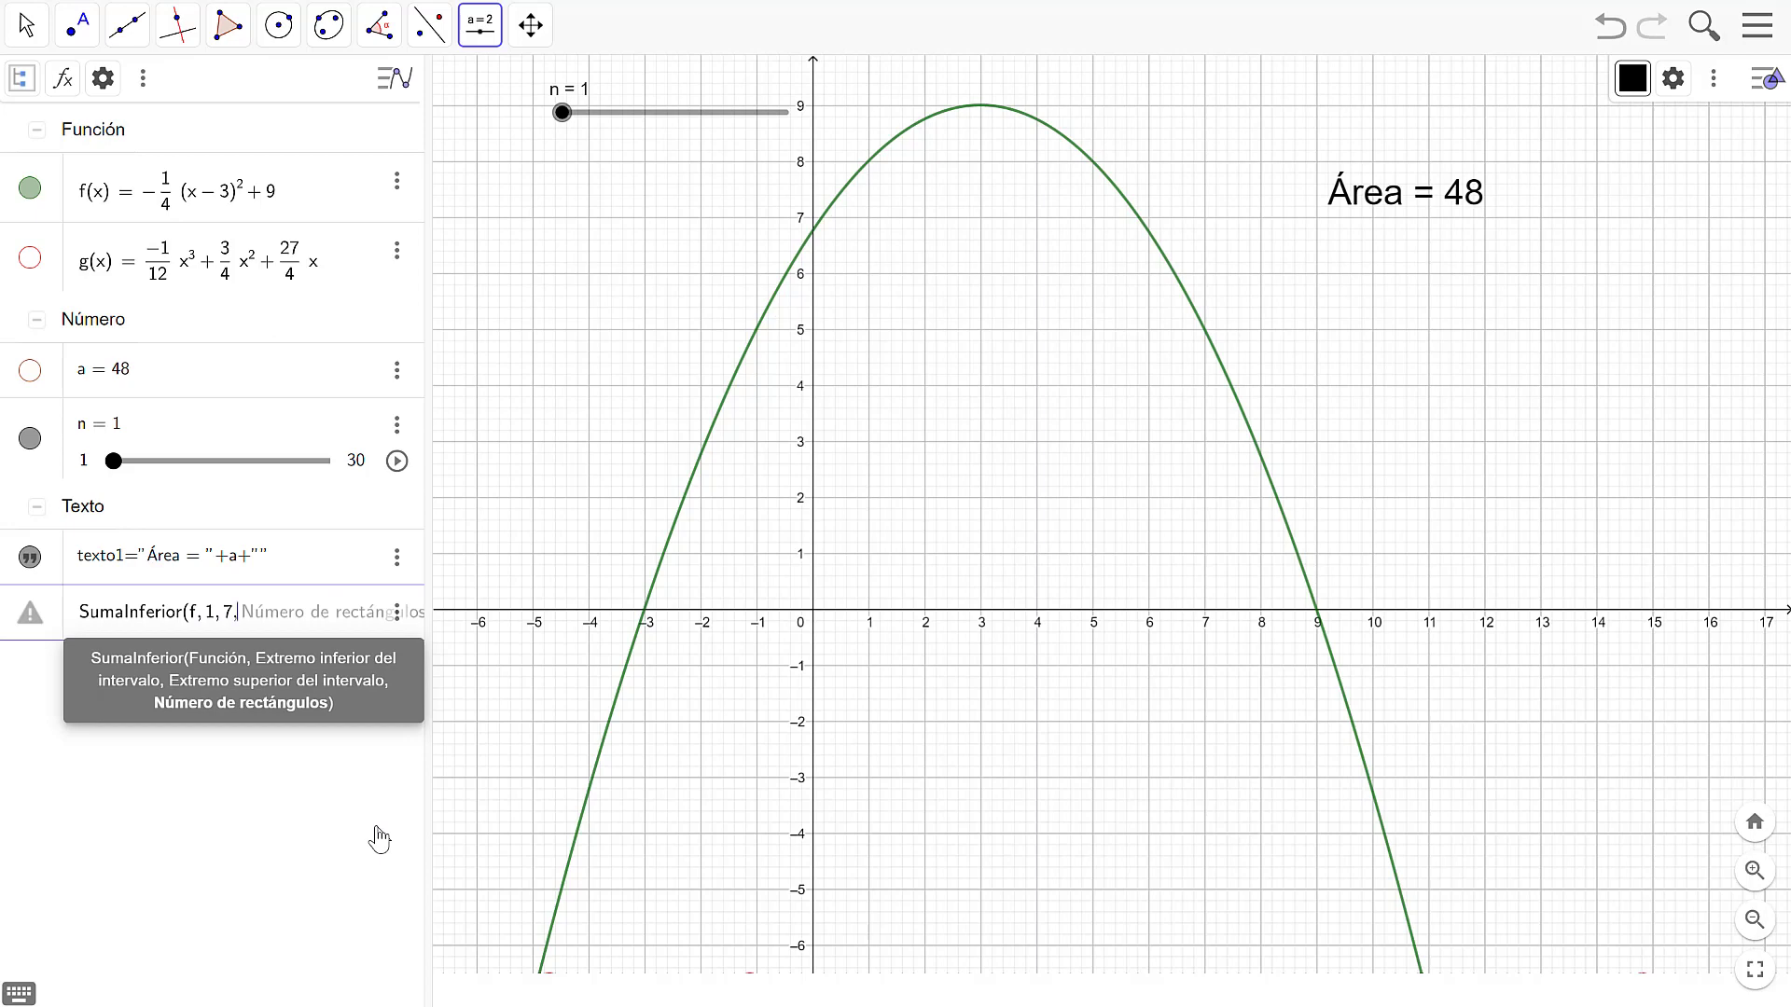
type("n")
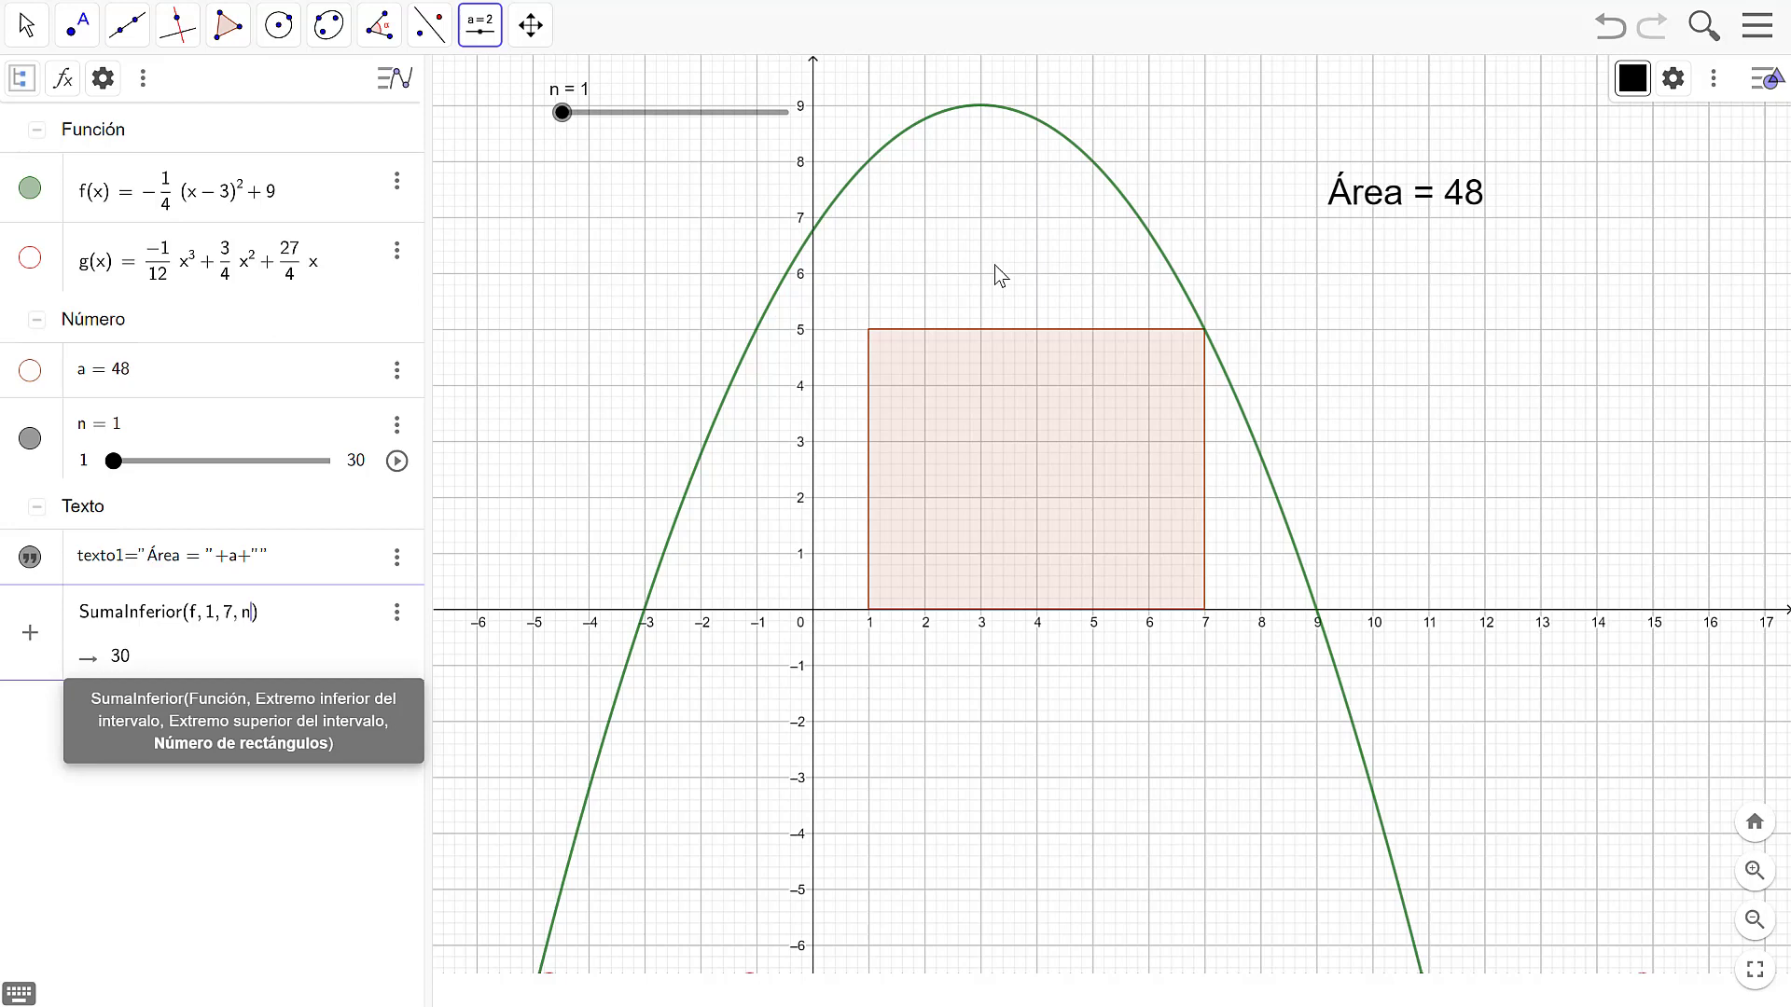
key("Return")
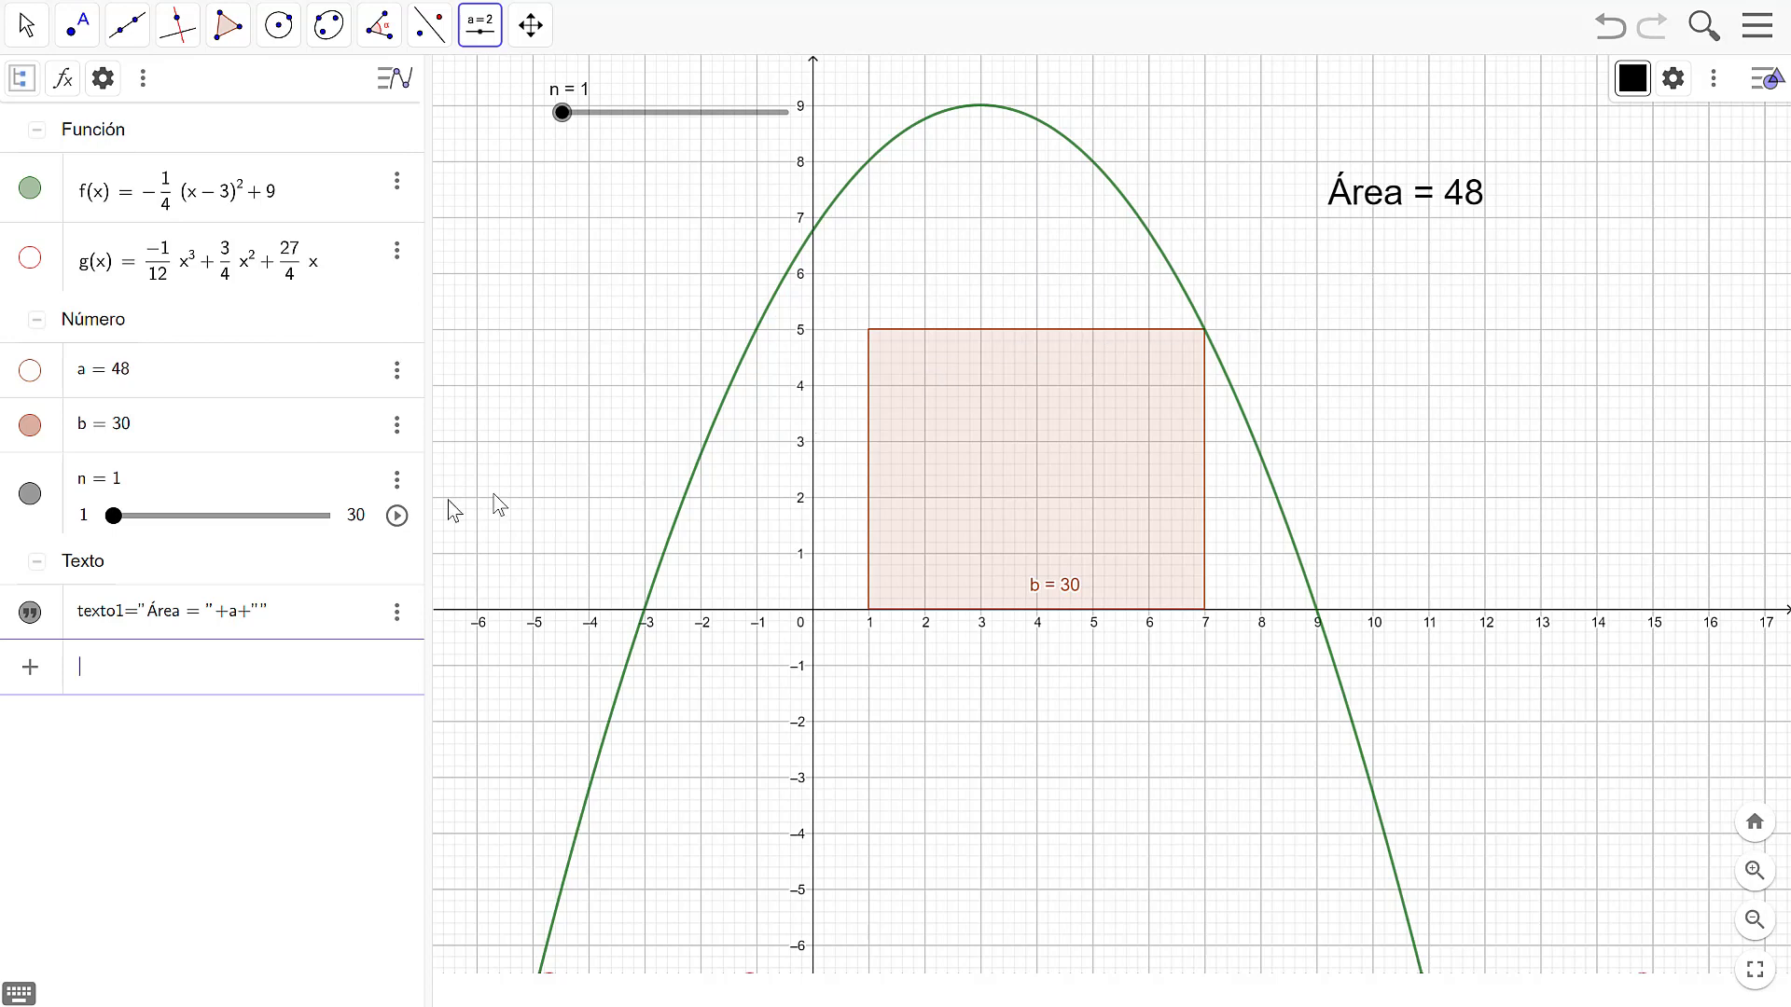
Add the text "Suma Inferior = " below the area text, followed by a dynamic field linked to b.
left_click(481, 26)
left_click(501, 140)
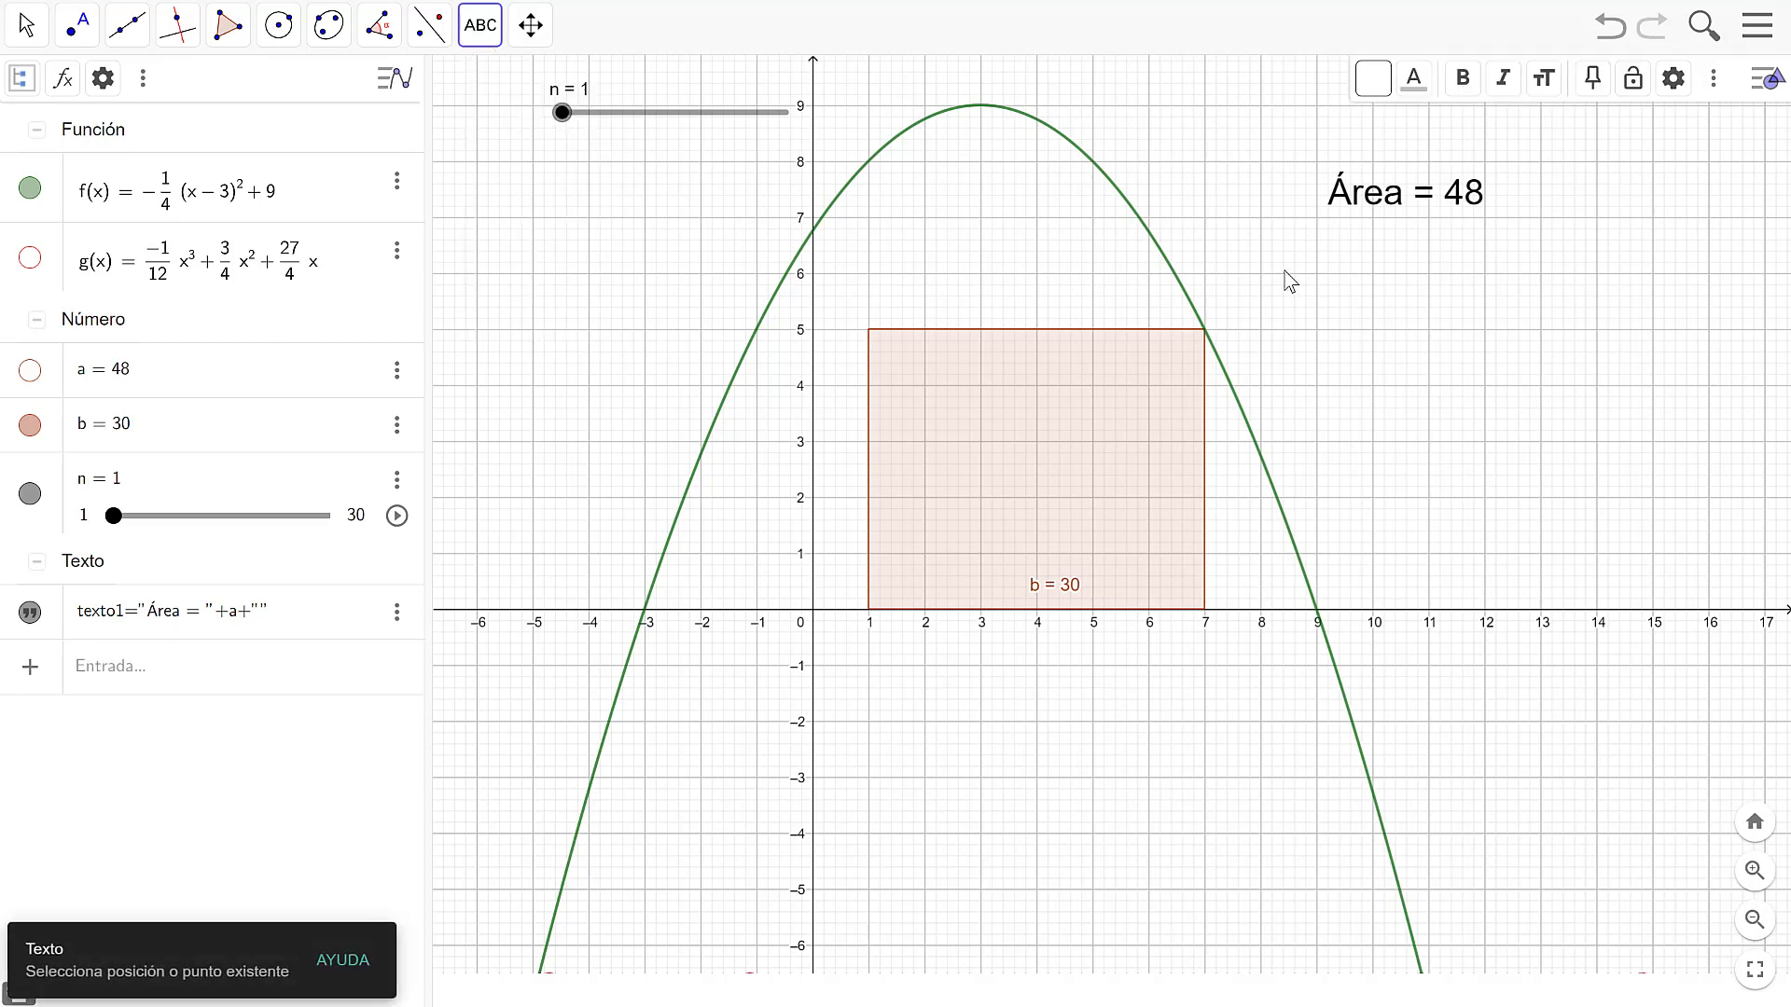
left_click(1397, 307)
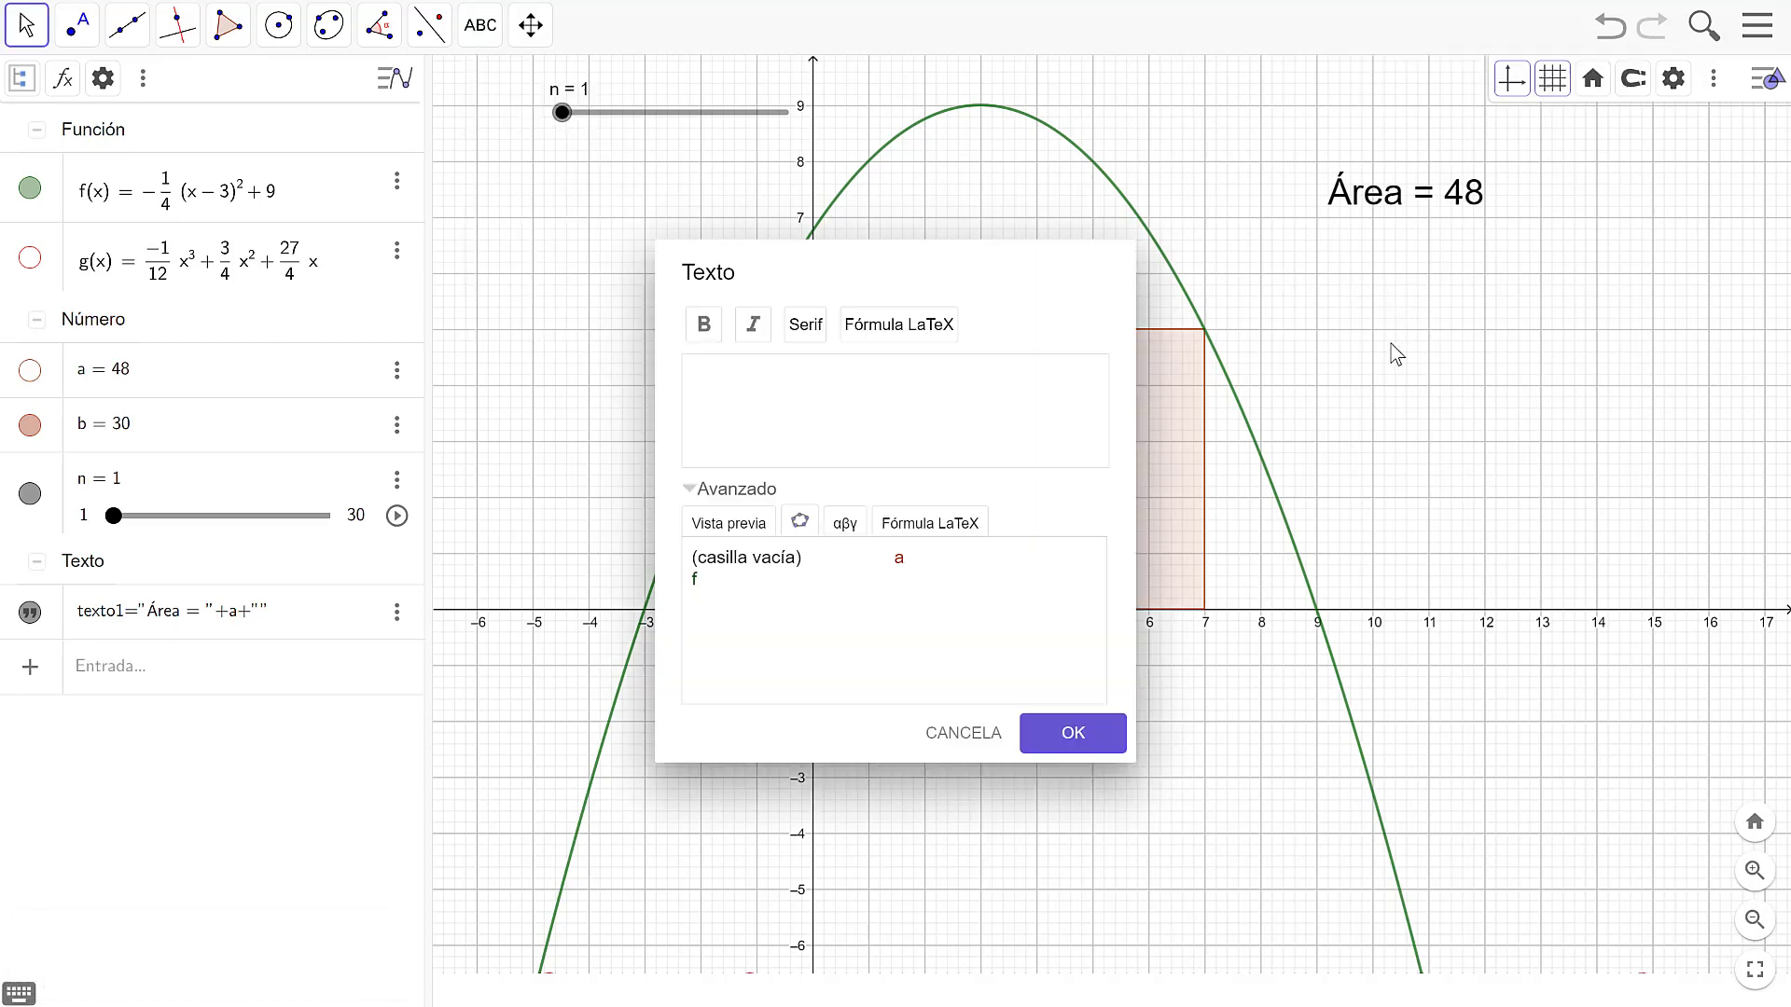
left_click(949, 380)
type("Suma")
key("BackSpace")
key("BackSpace")
type("ma Inferiror")
key("BackSpace")
key("BackSpace")
type("or =")
left_click(775, 558)
left_click(829, 376)
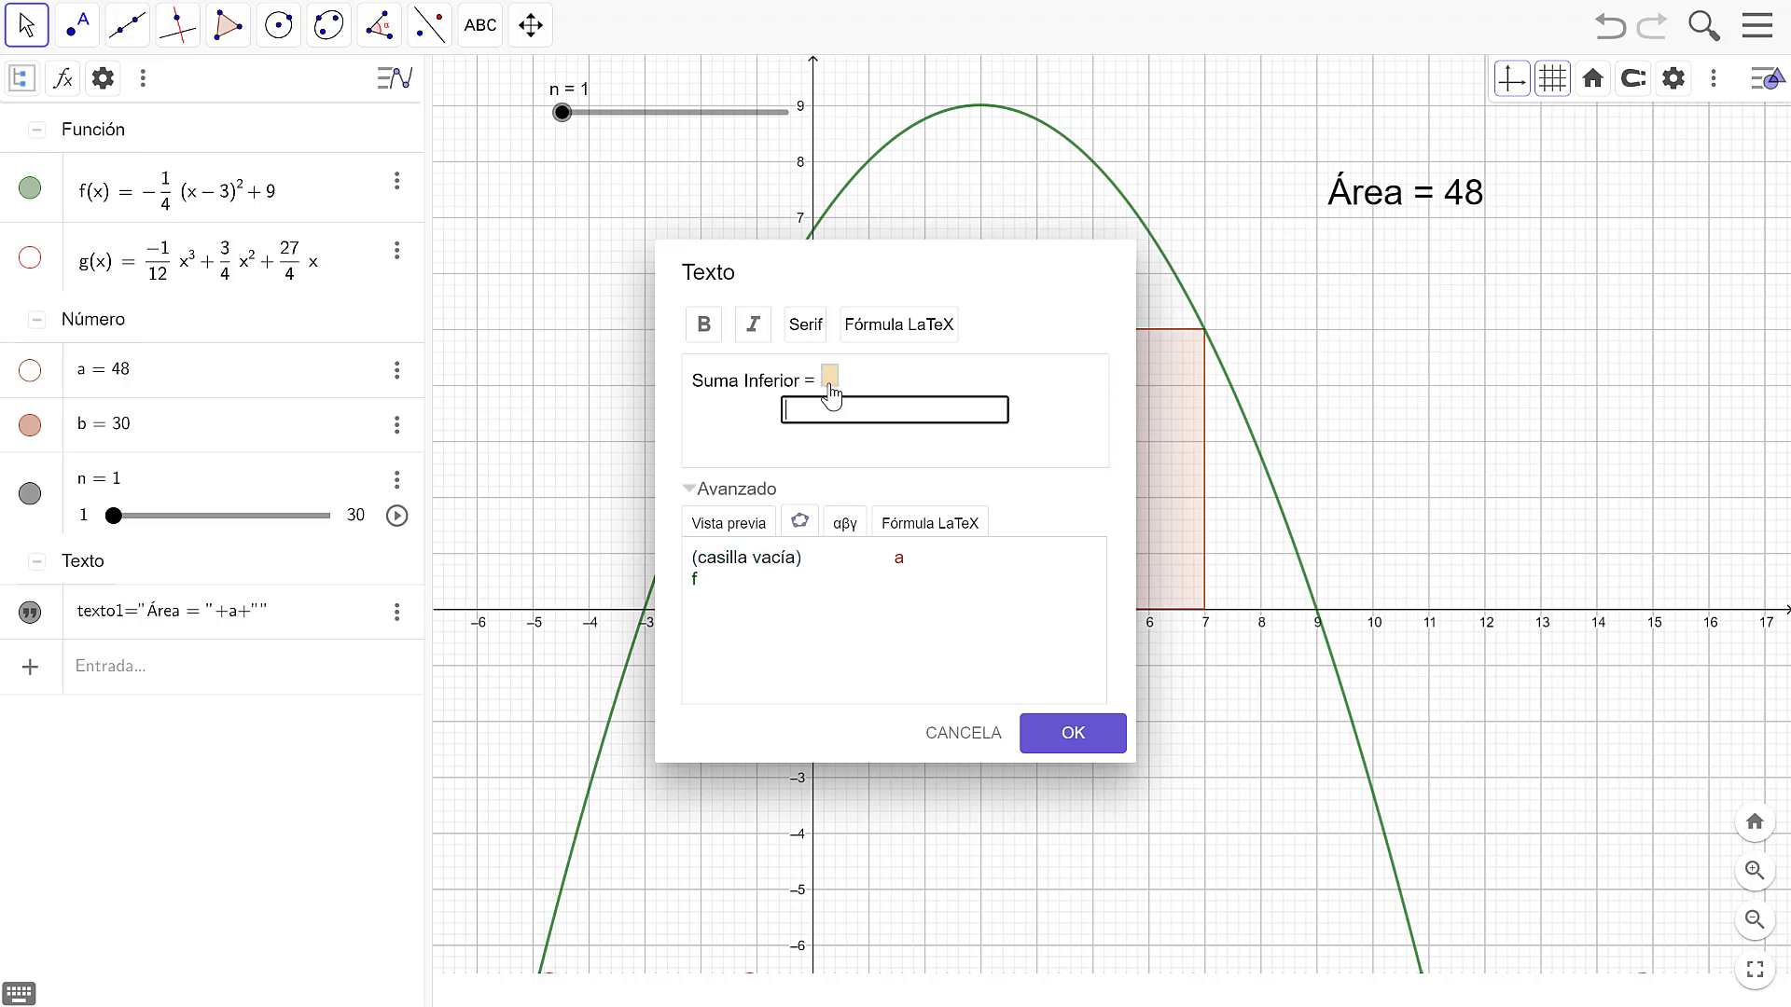
type("b")
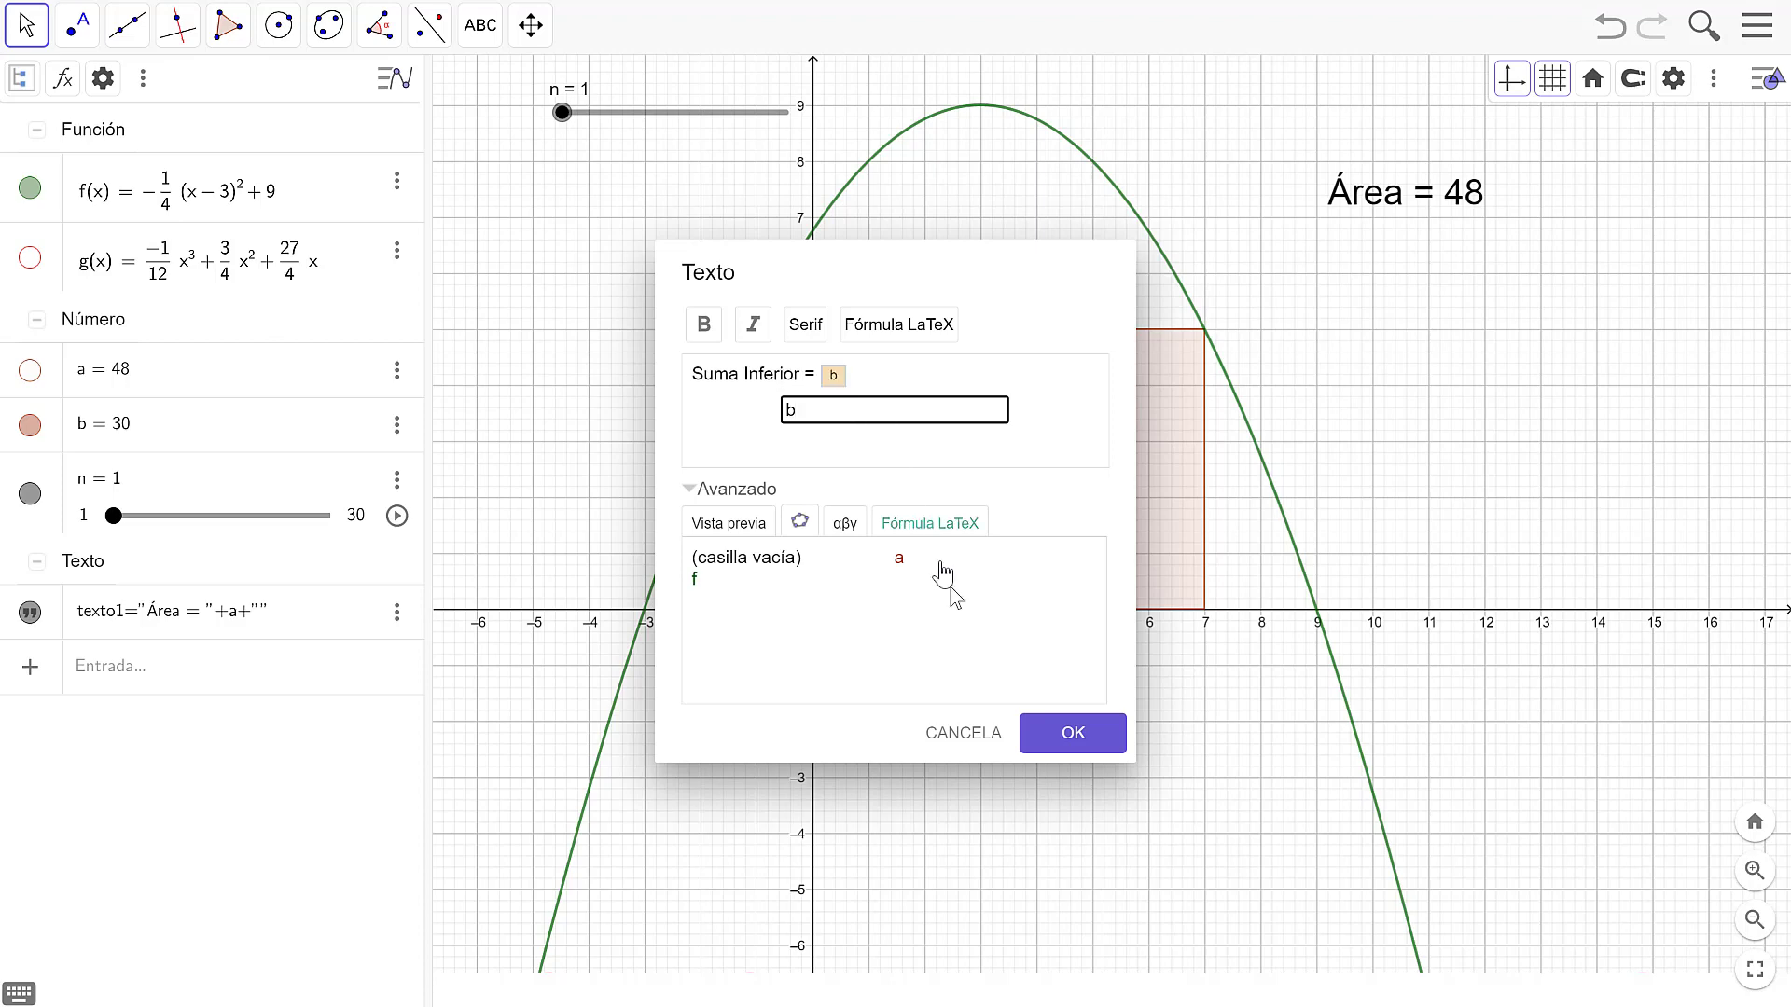
left_click(1057, 743)
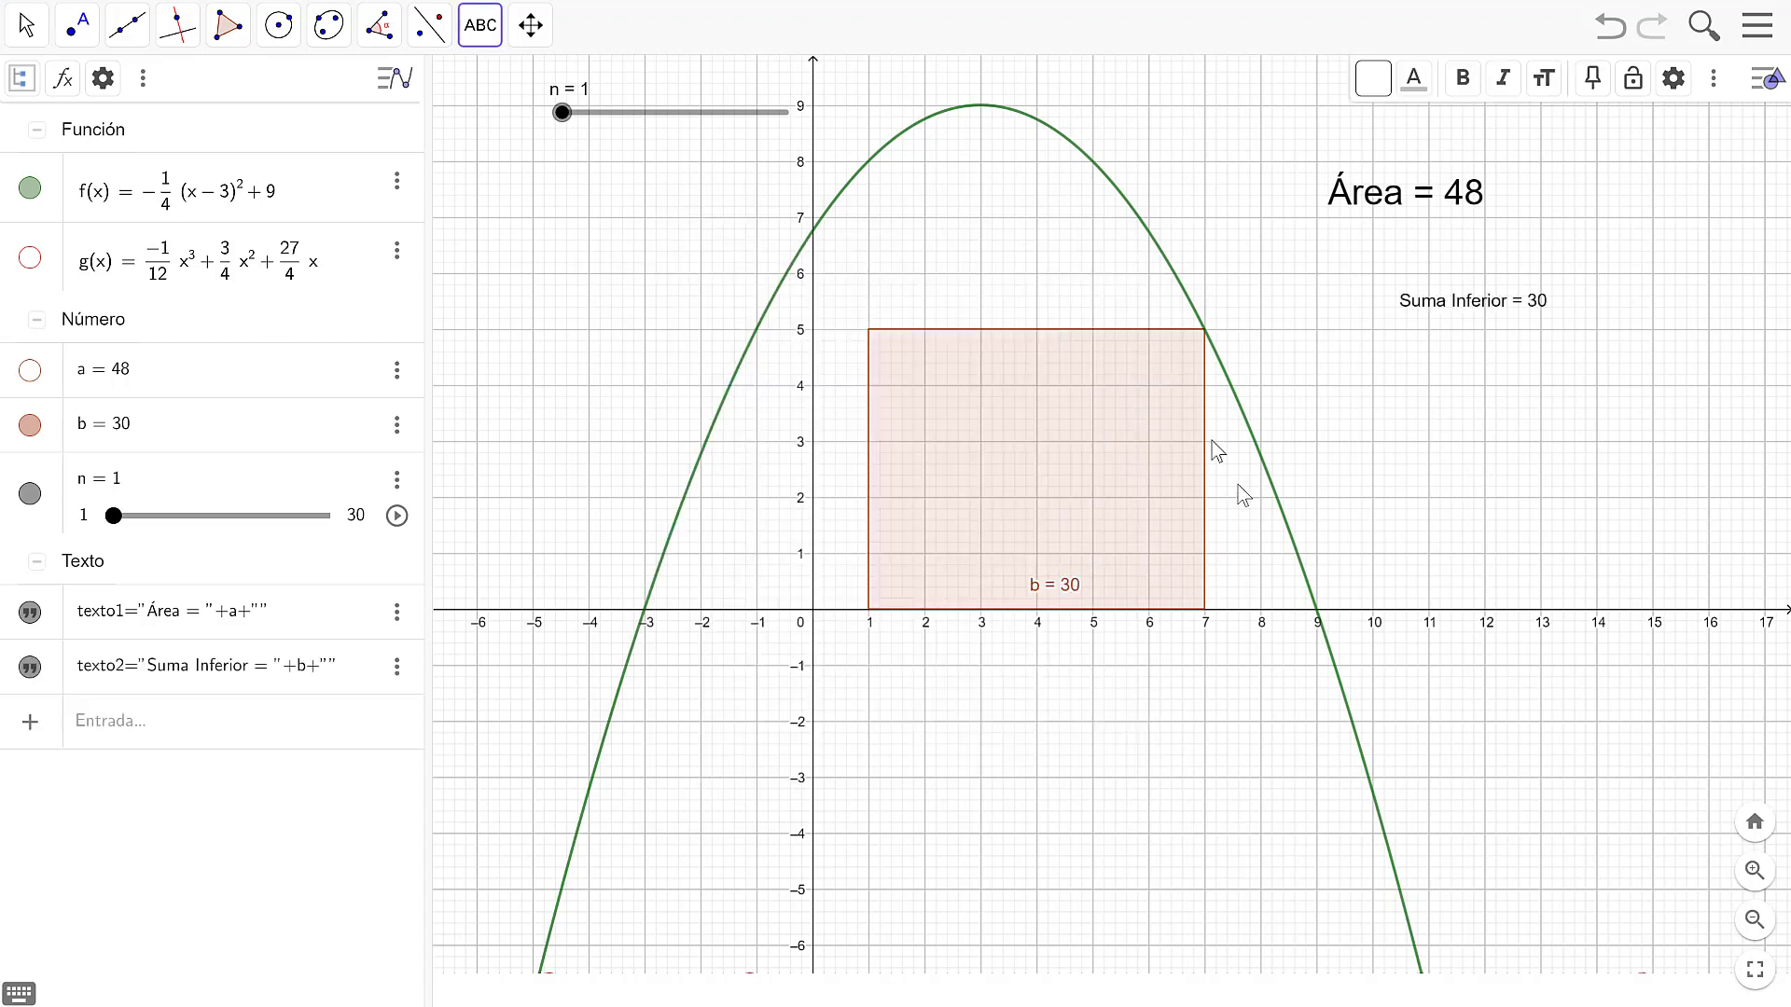
Align the lower-sum text beneath the area text and set its font size to Grande.
left_click(28, 28)
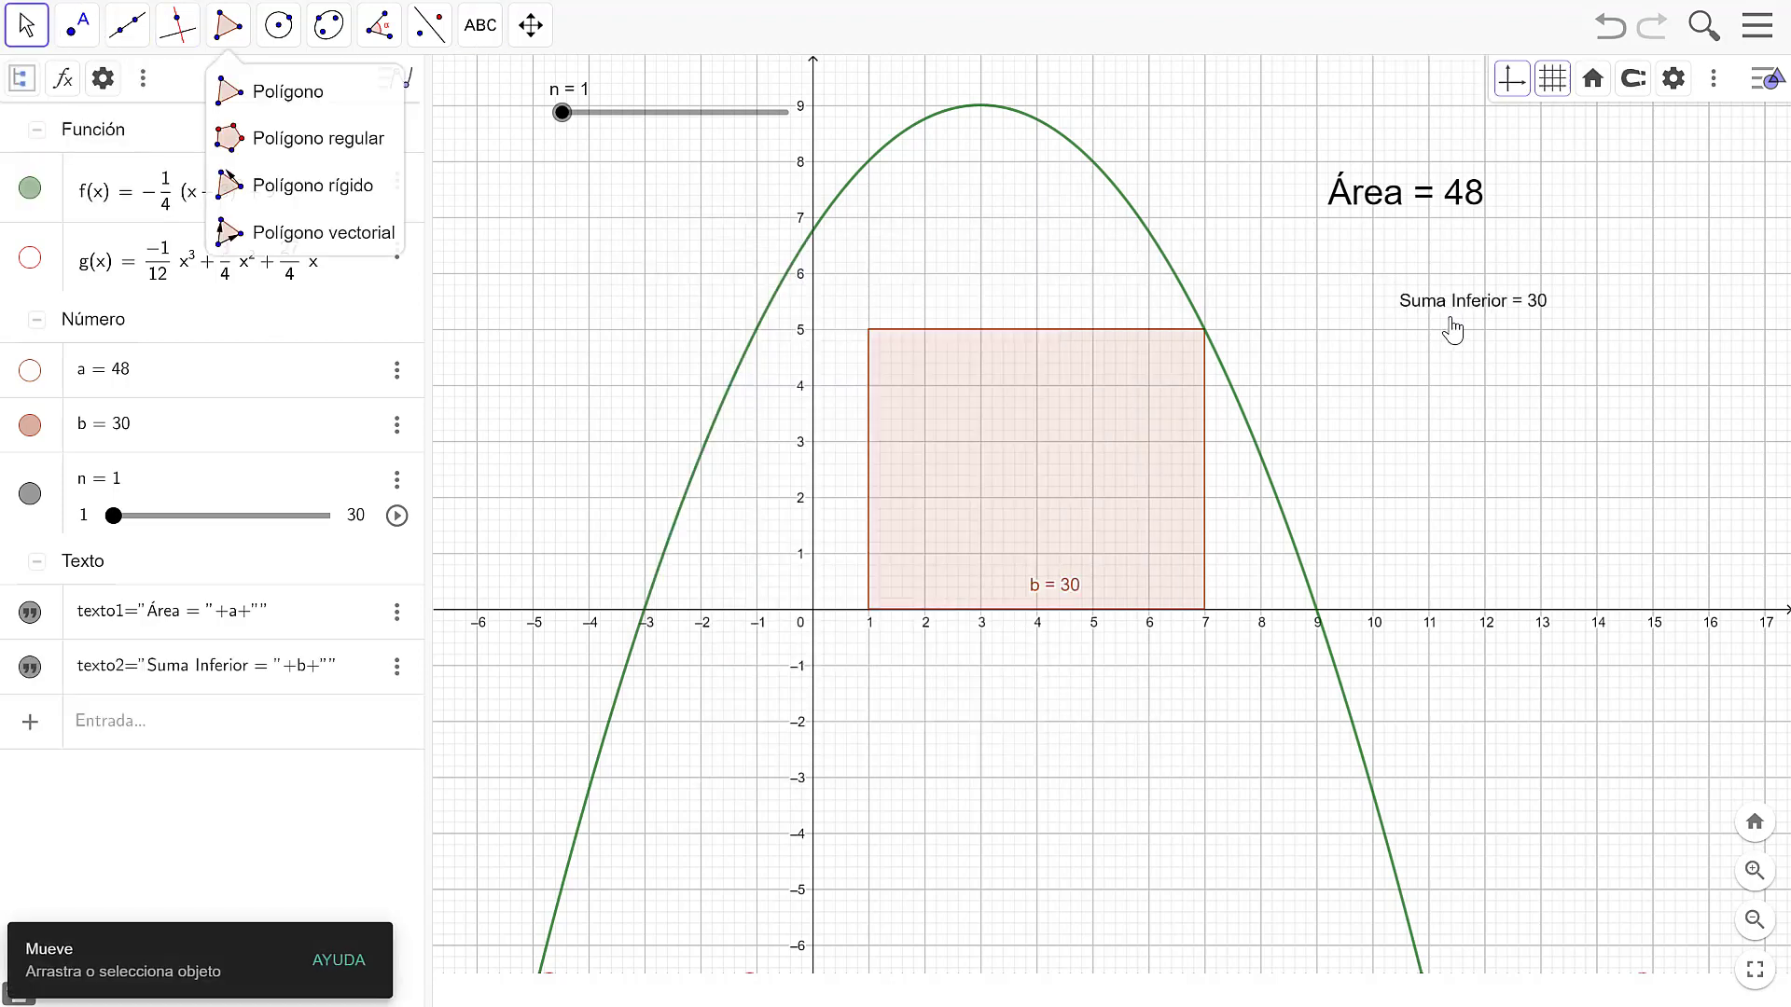
left_click_drag(1432, 313, 1365, 304)
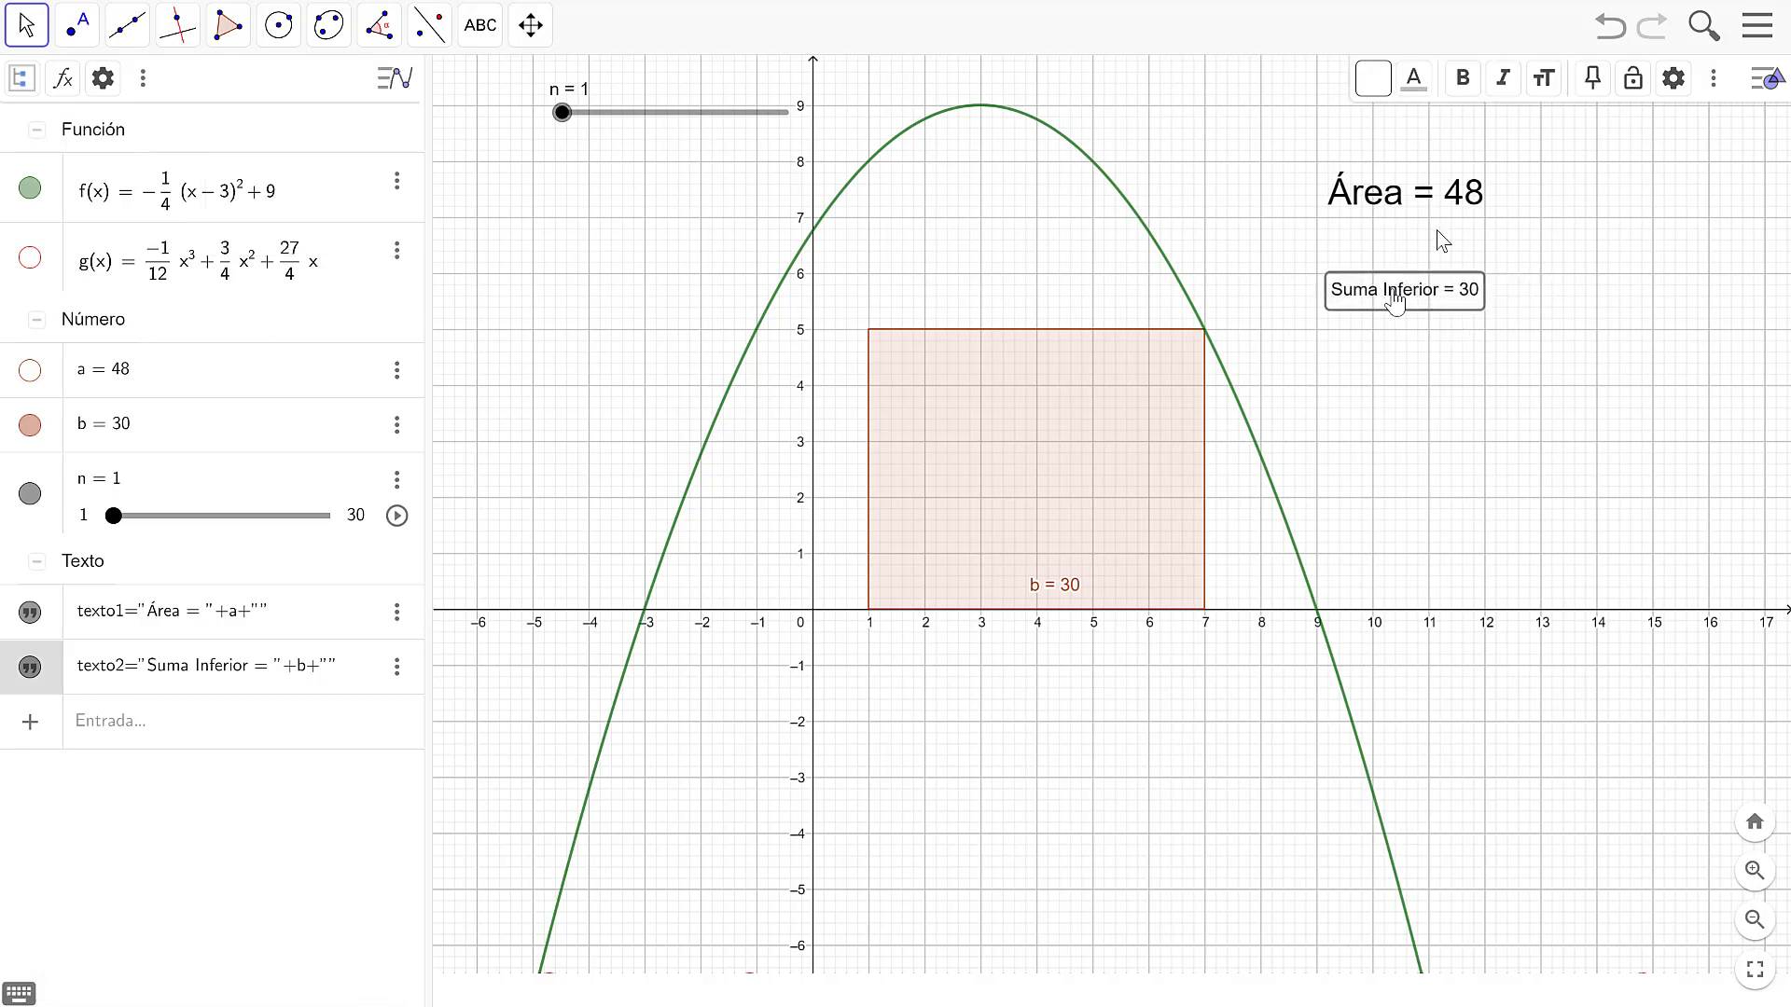
left_click(1541, 82)
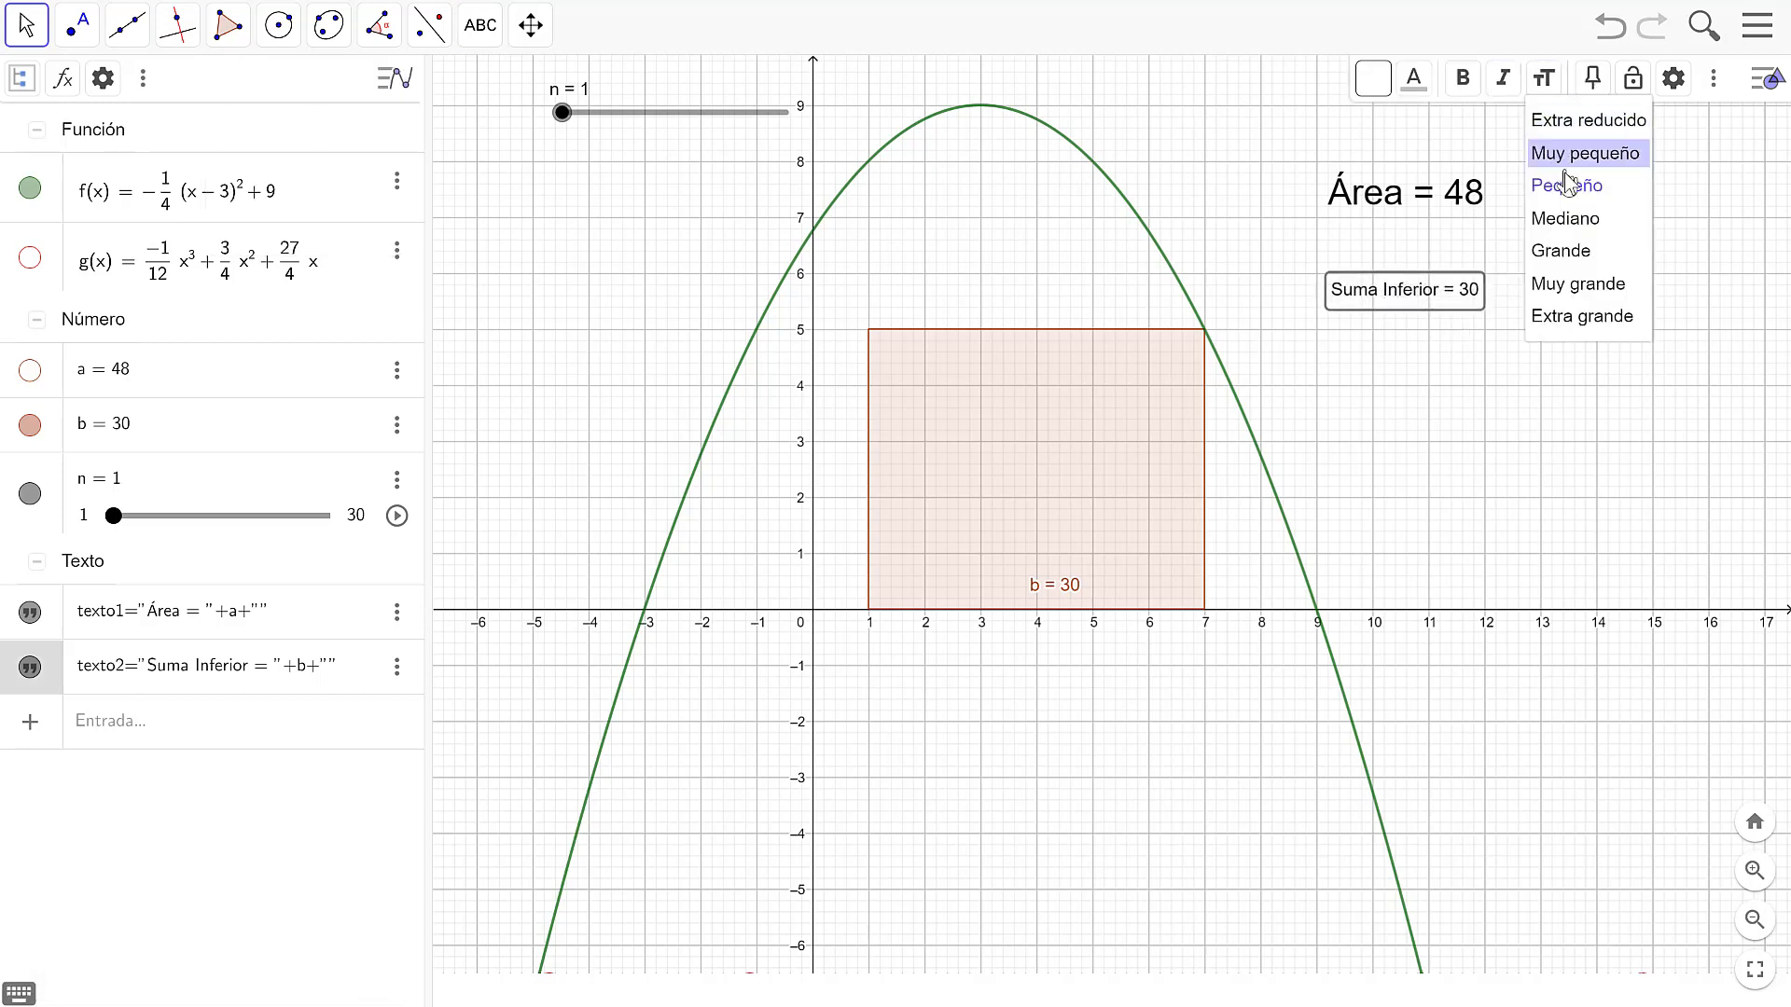
left_click(1575, 250)
left_click_drag(1513, 311, 1504, 327)
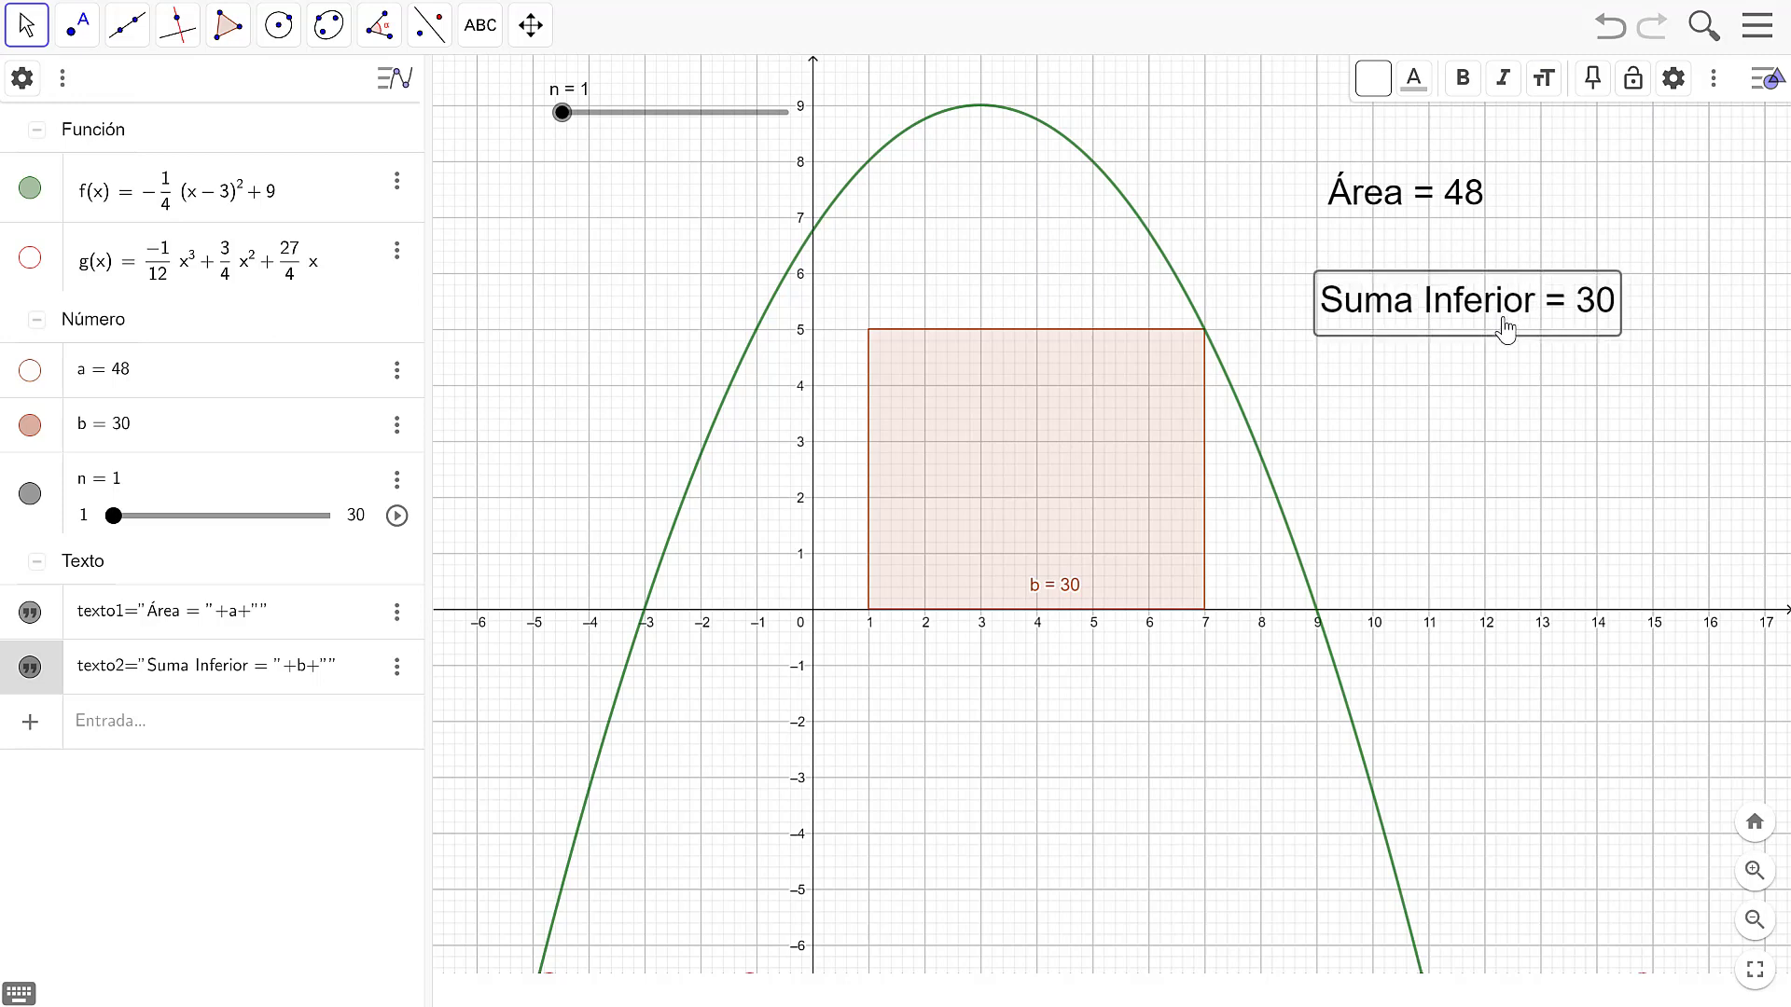
left_click(1521, 436)
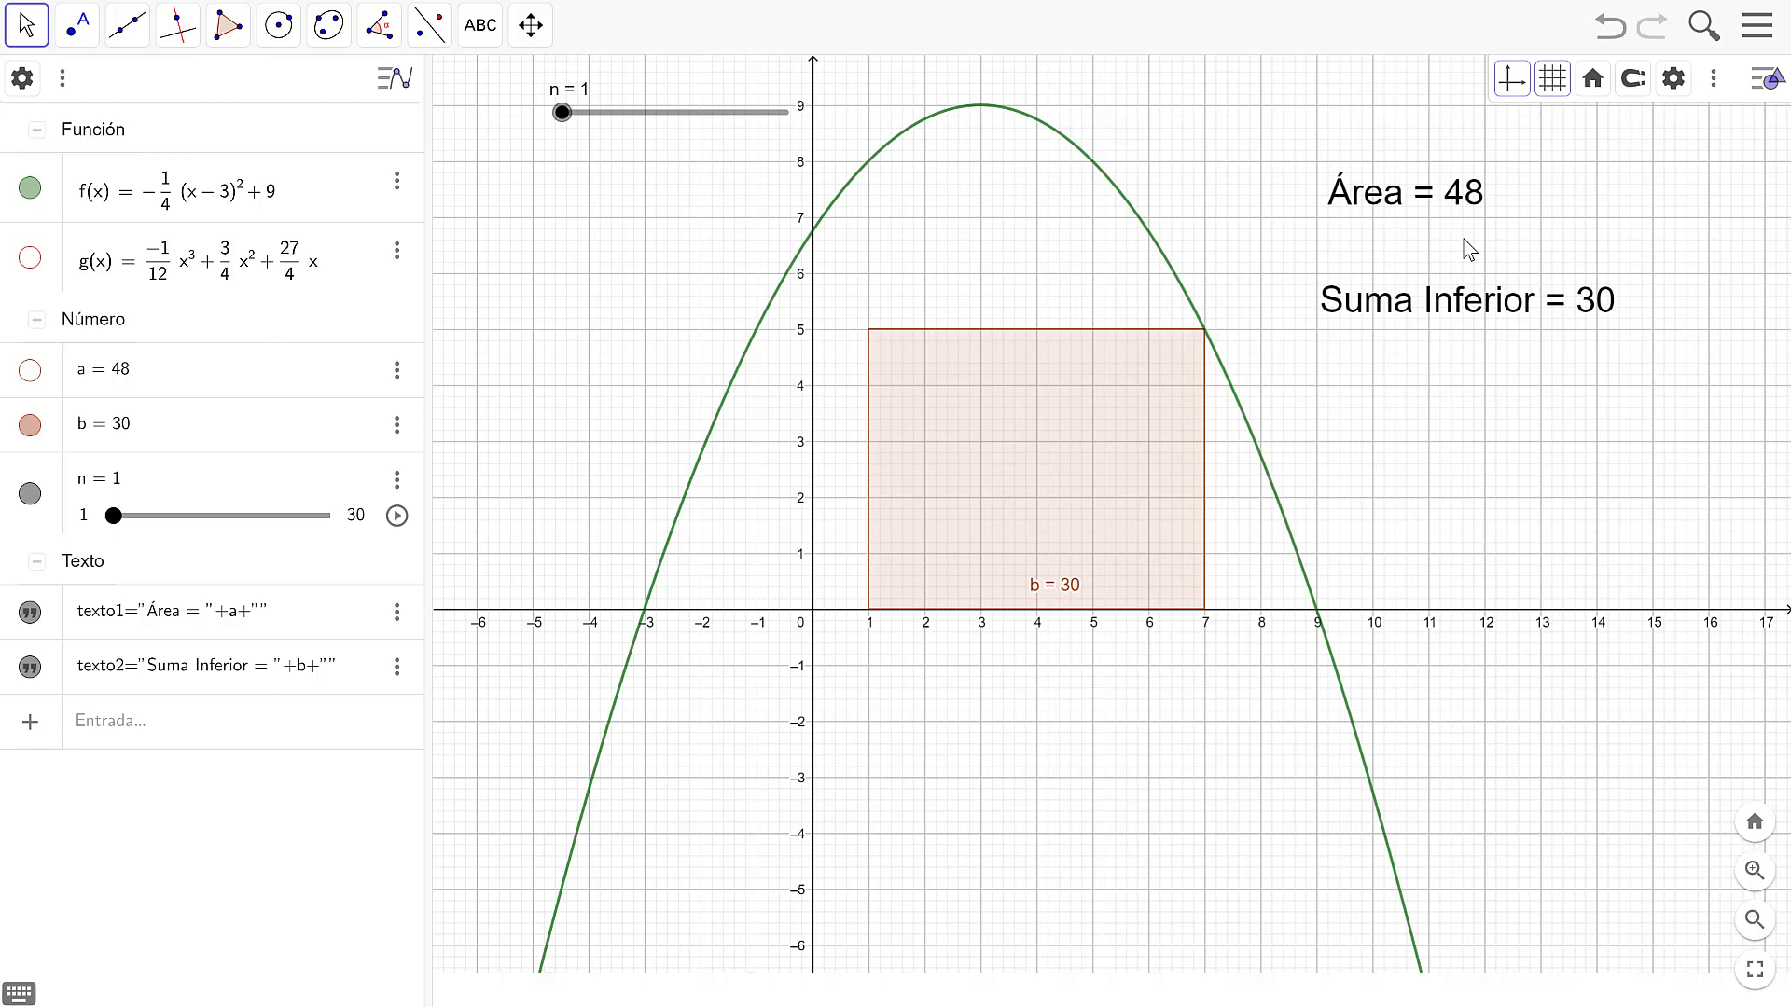
Hide the label of the lower-sum rectangle in the graph.
left_click(939, 439)
right_click(939, 439)
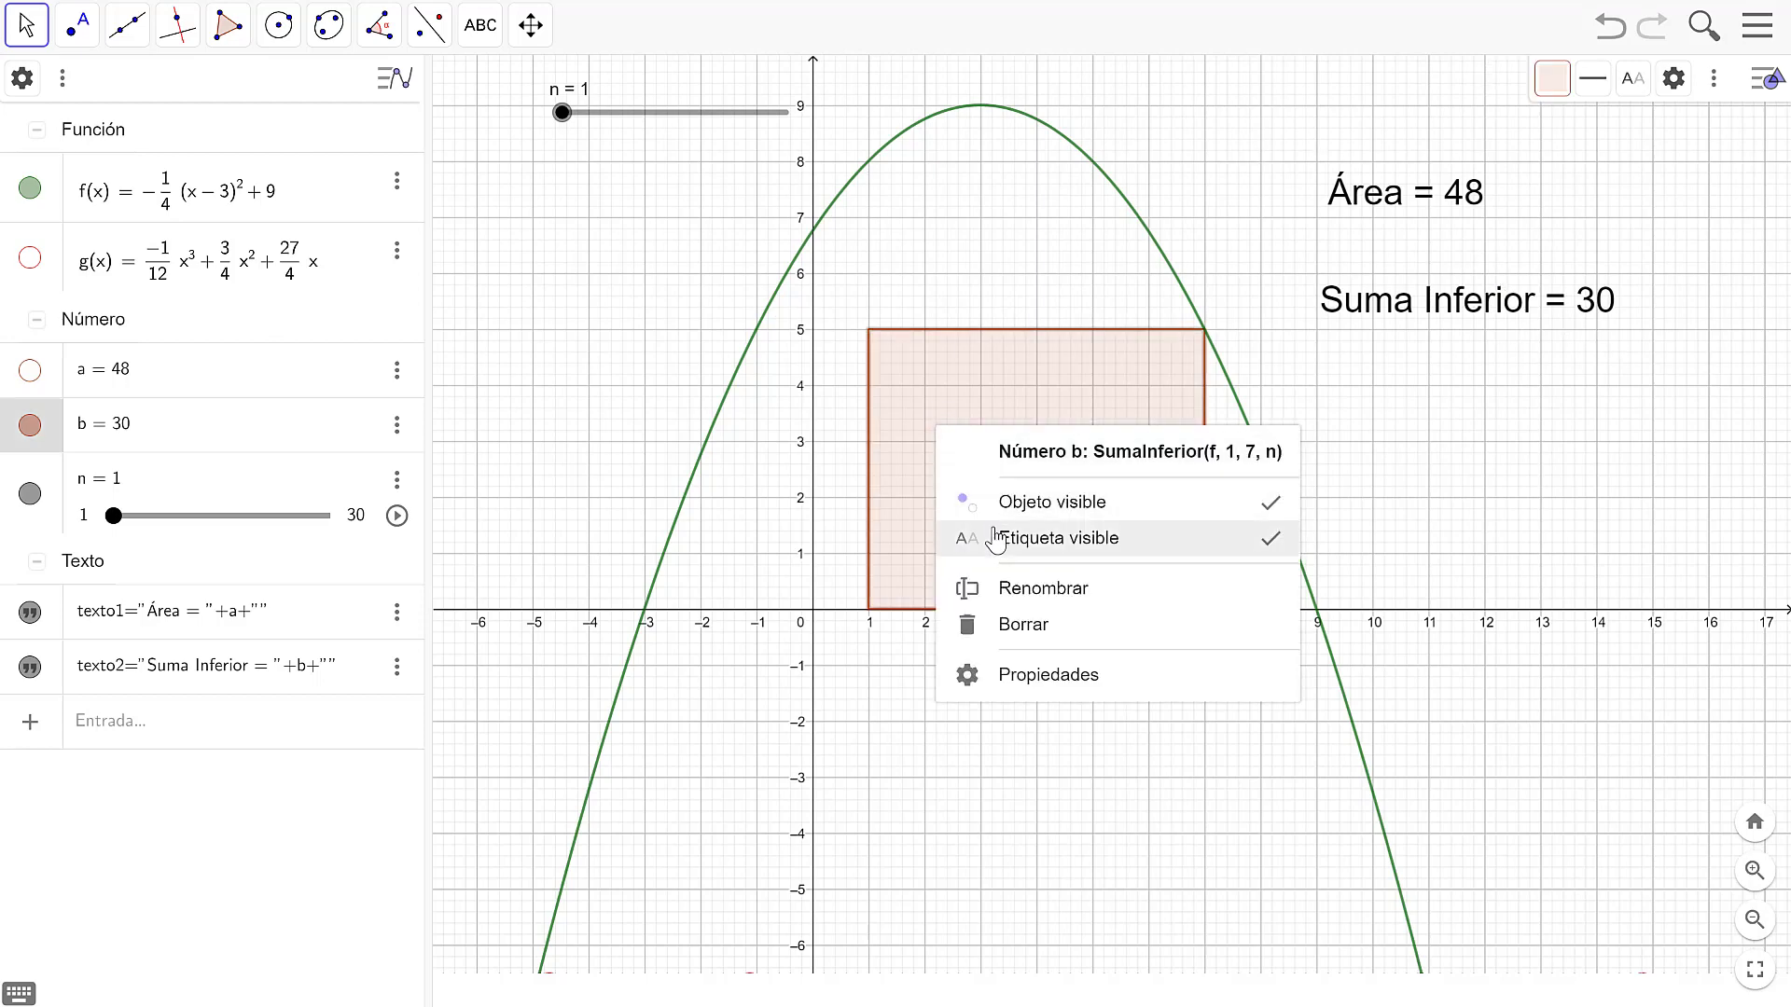
left_click(996, 536)
left_click(1352, 497)
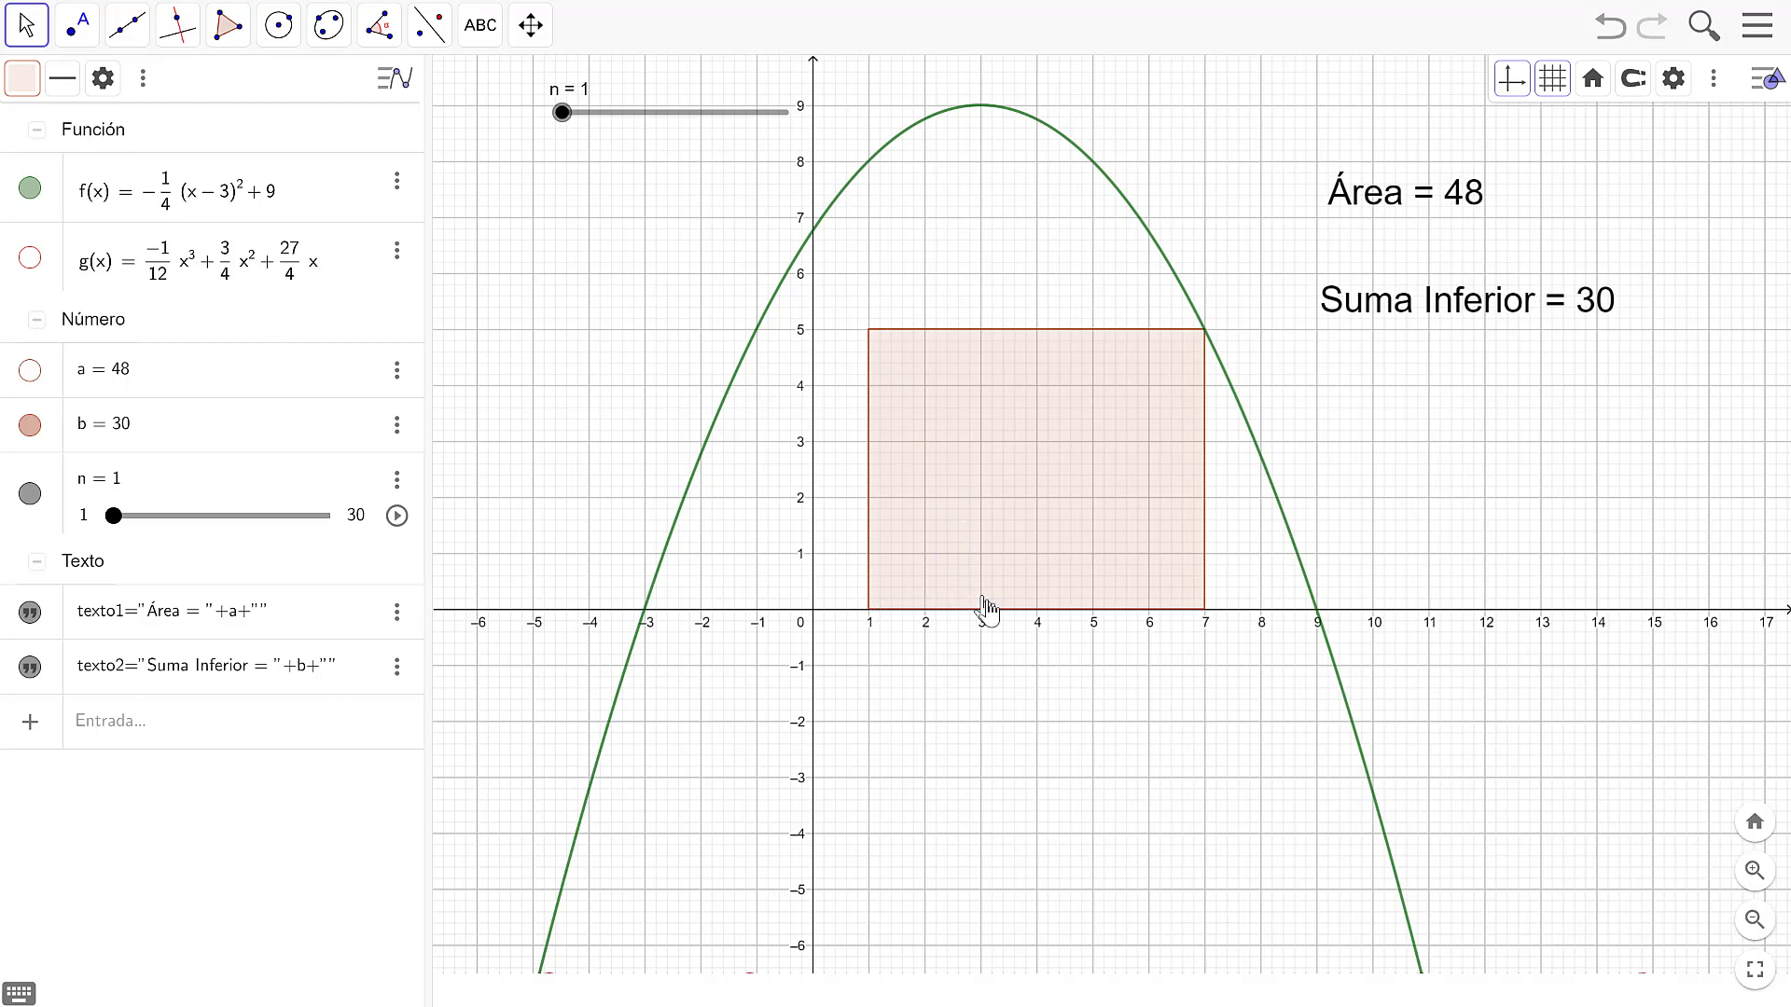
Increase the slider n to 2 and on up to 30 to refine the lower-sum rectangles.
left_click(562, 113)
left_click_drag(564, 116, 571, 119)
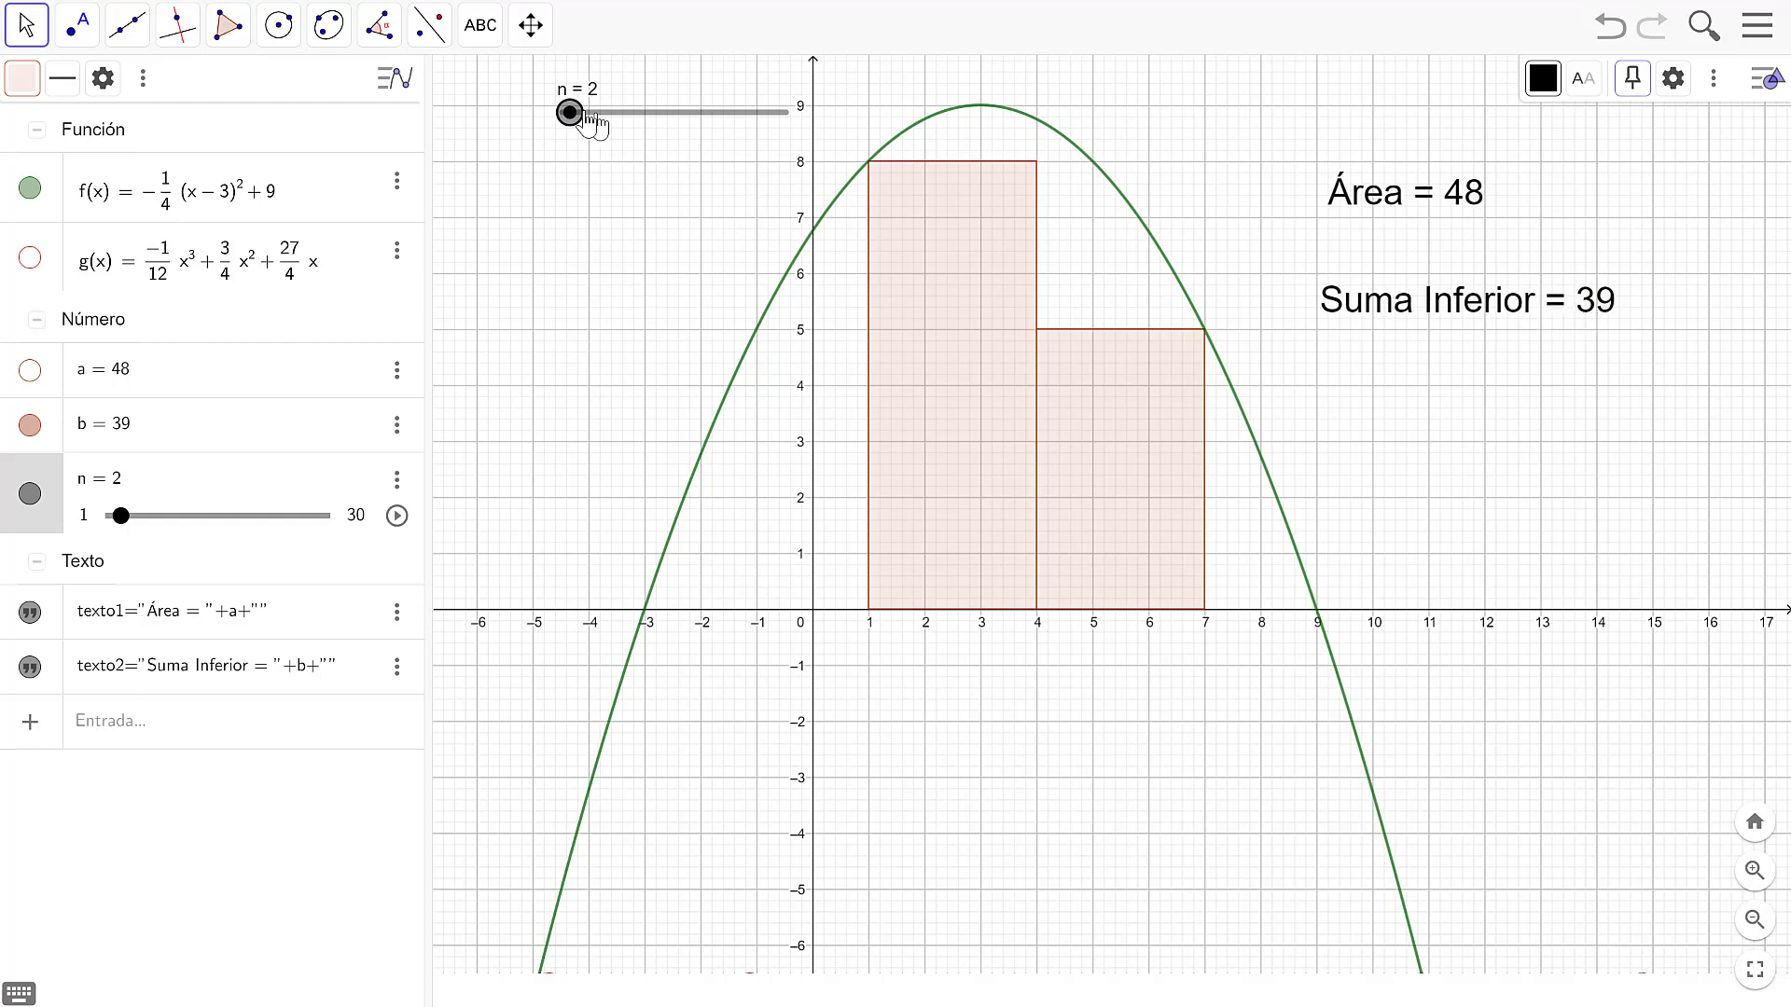
left_click_drag(571, 112, 788, 120)
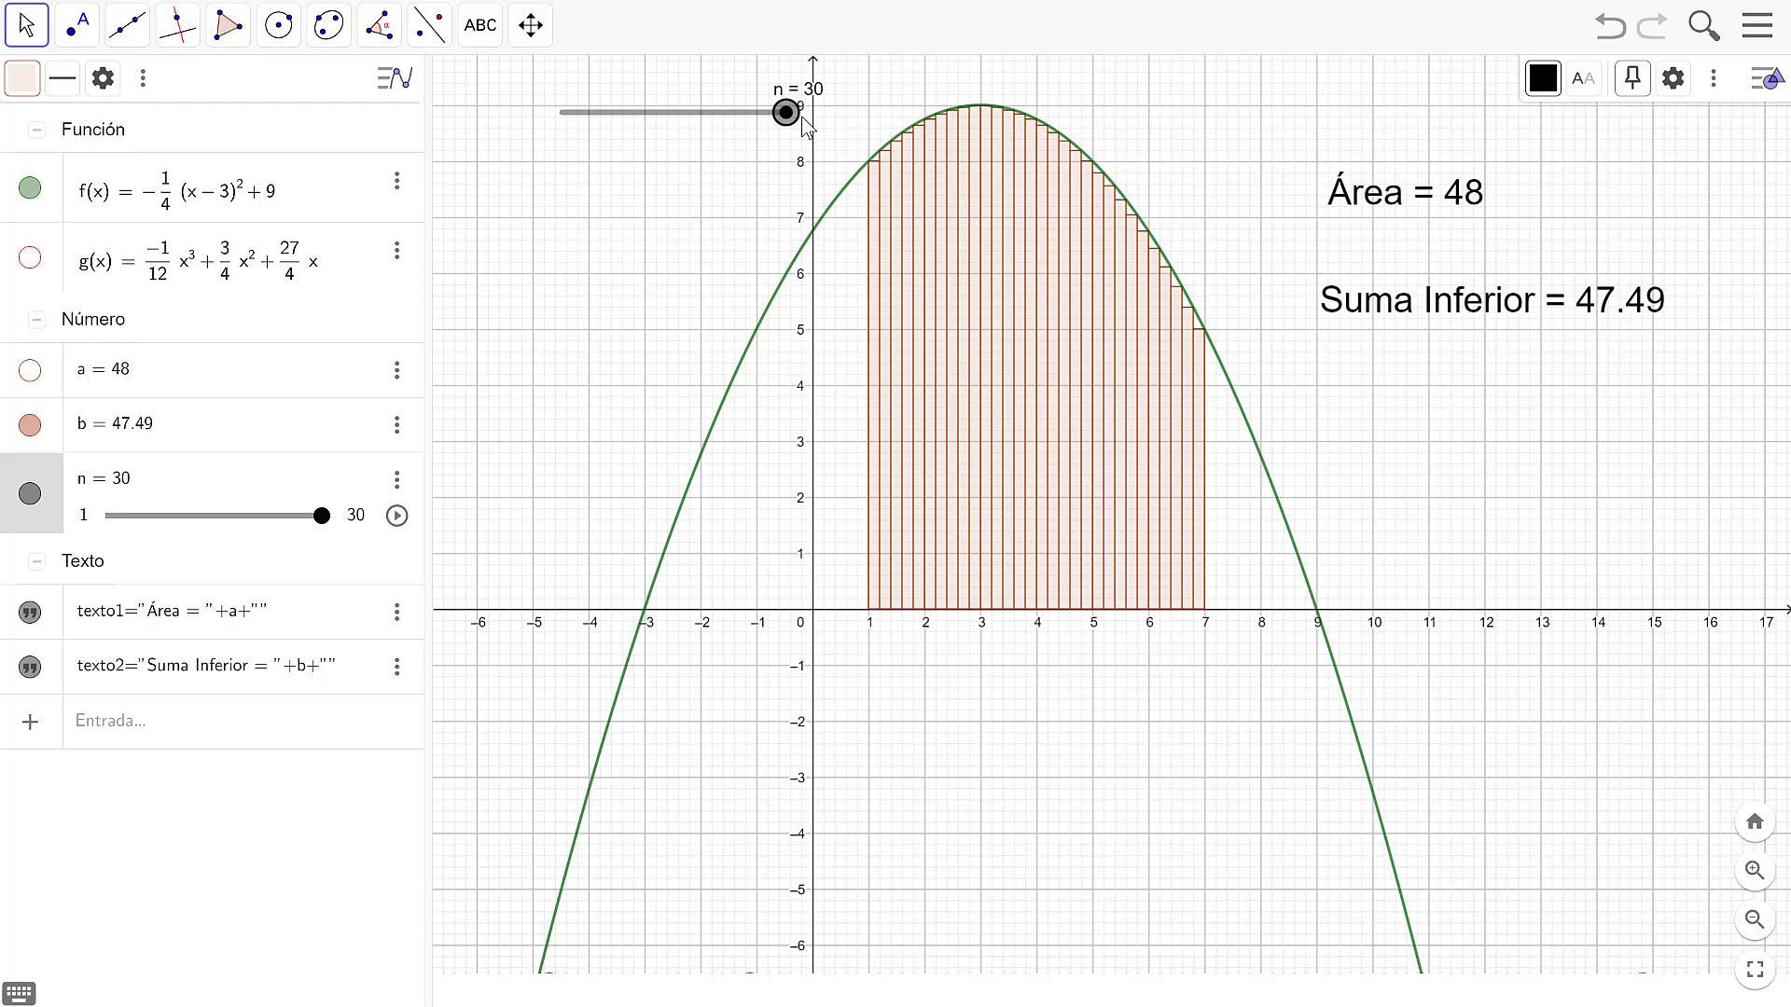
Set the maximum of slider n to 50 in its properties and close them.
right_click(669, 112)
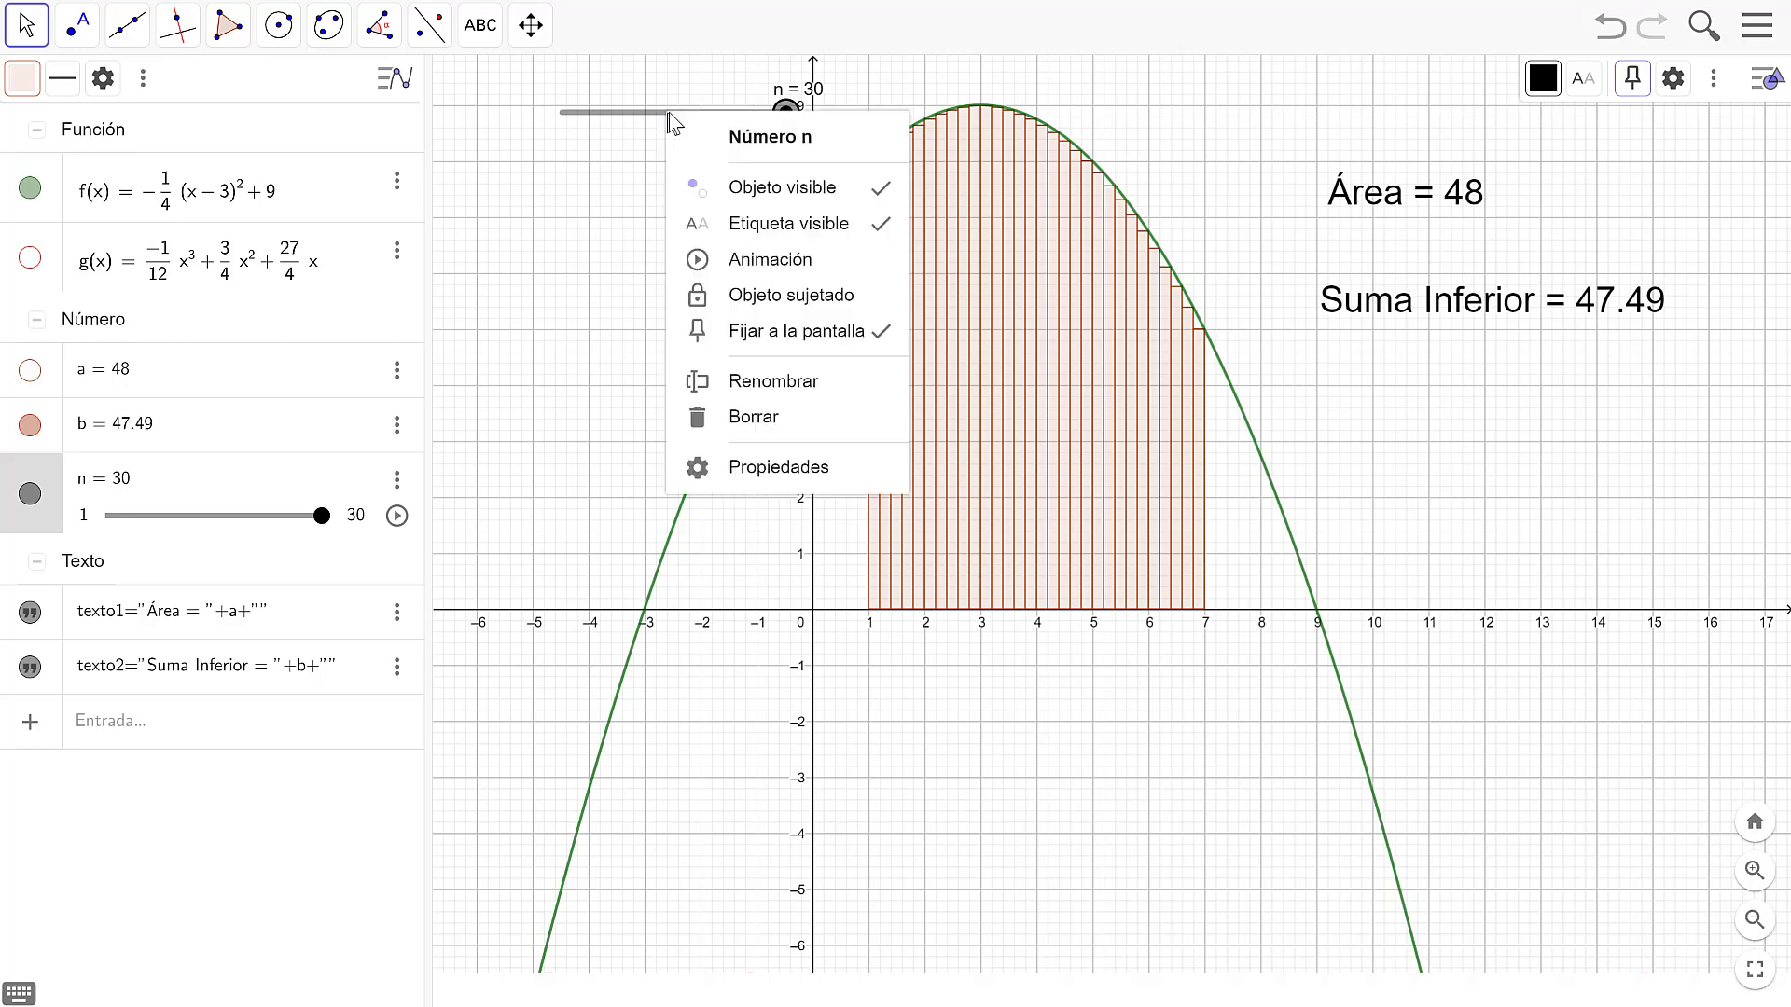
left_click(802, 468)
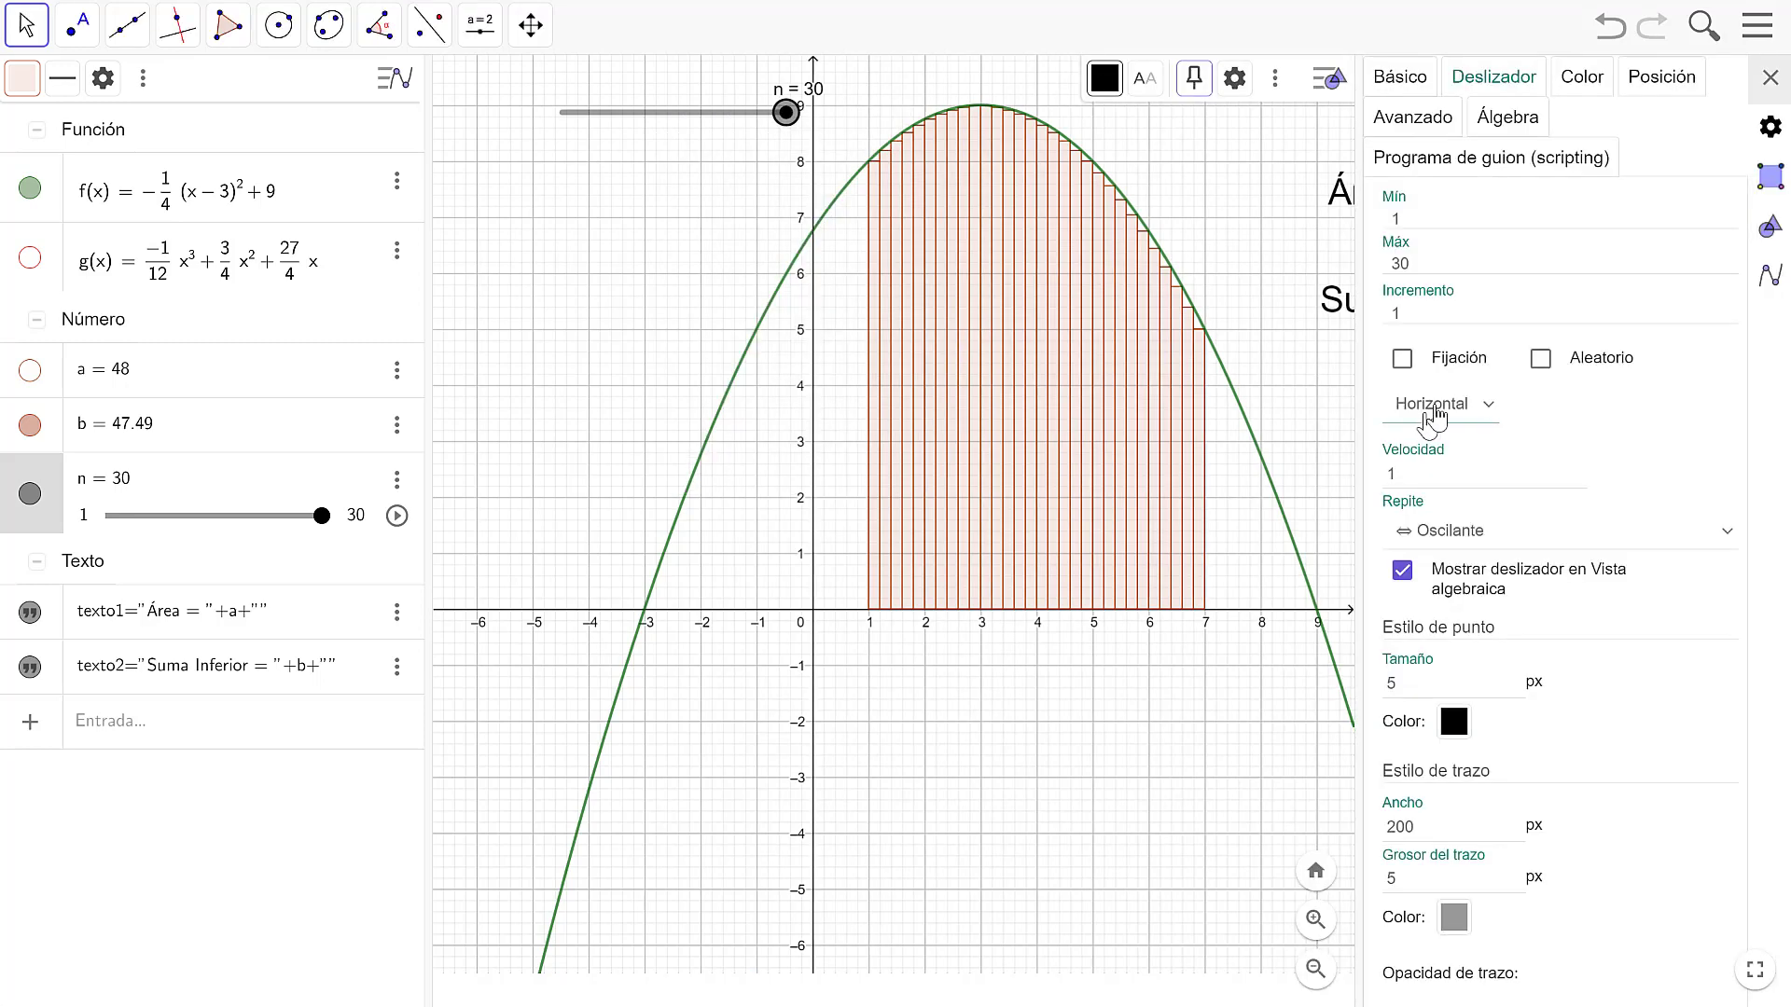
left_click(1402, 262)
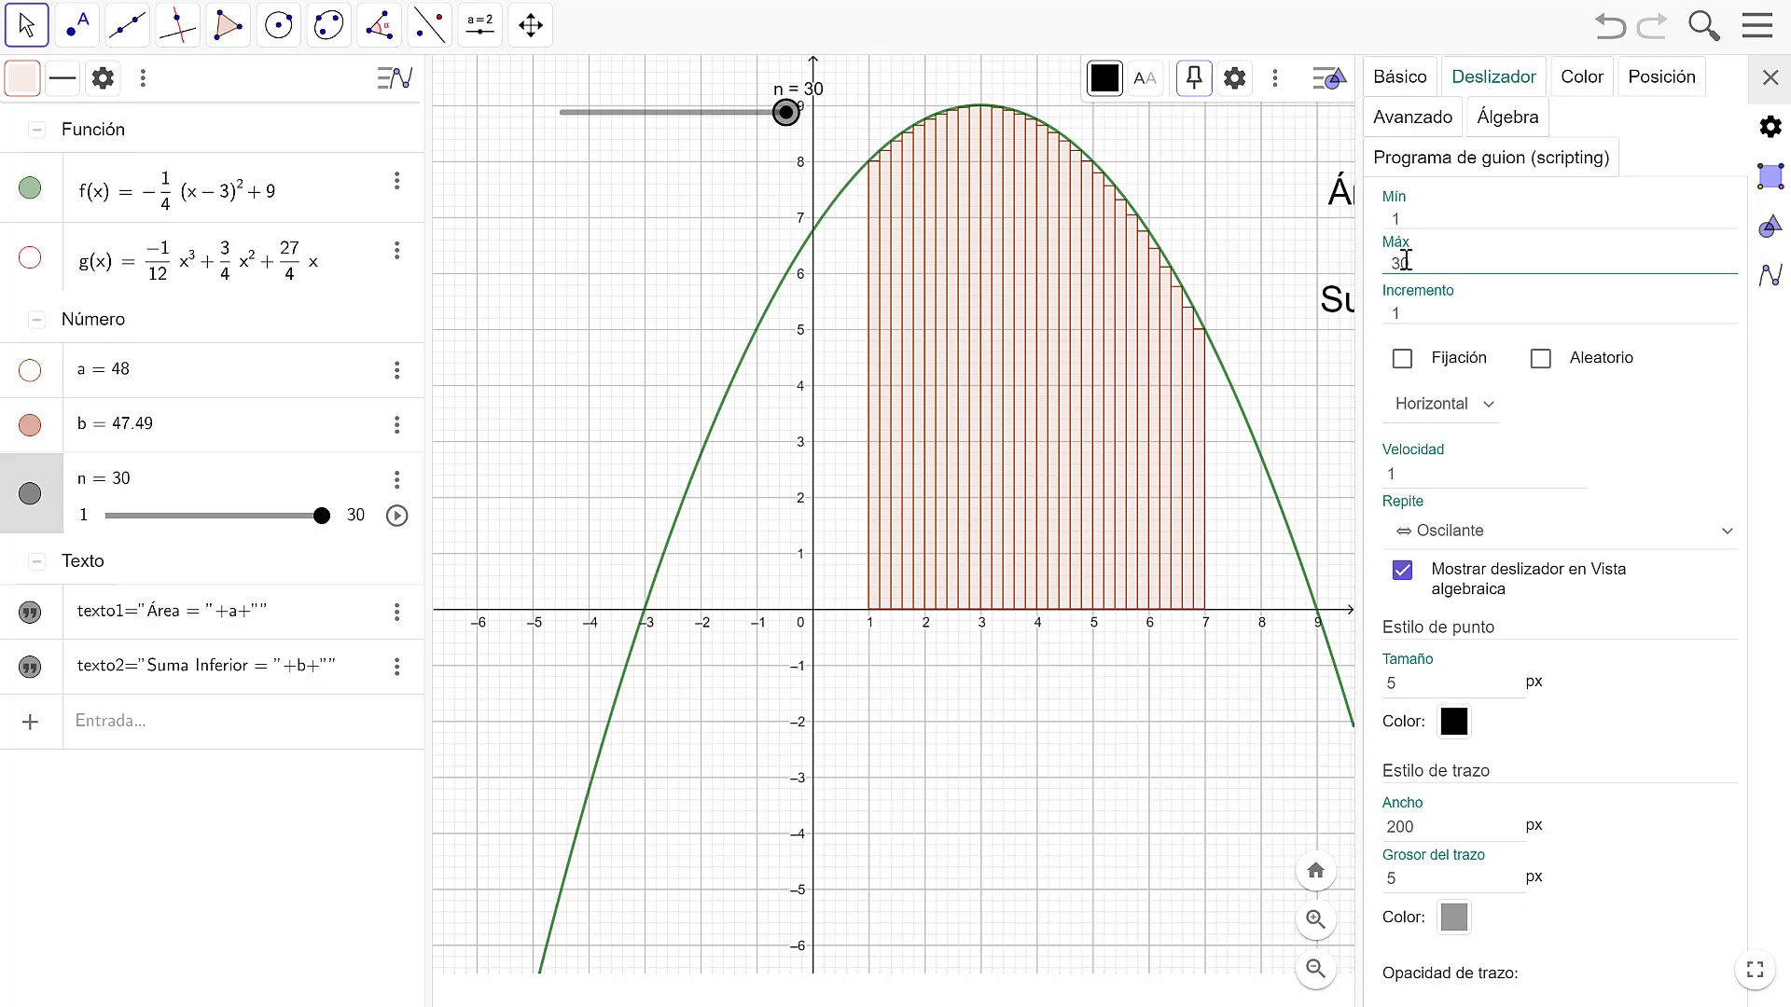
left_click_drag(1402, 262, 1389, 263)
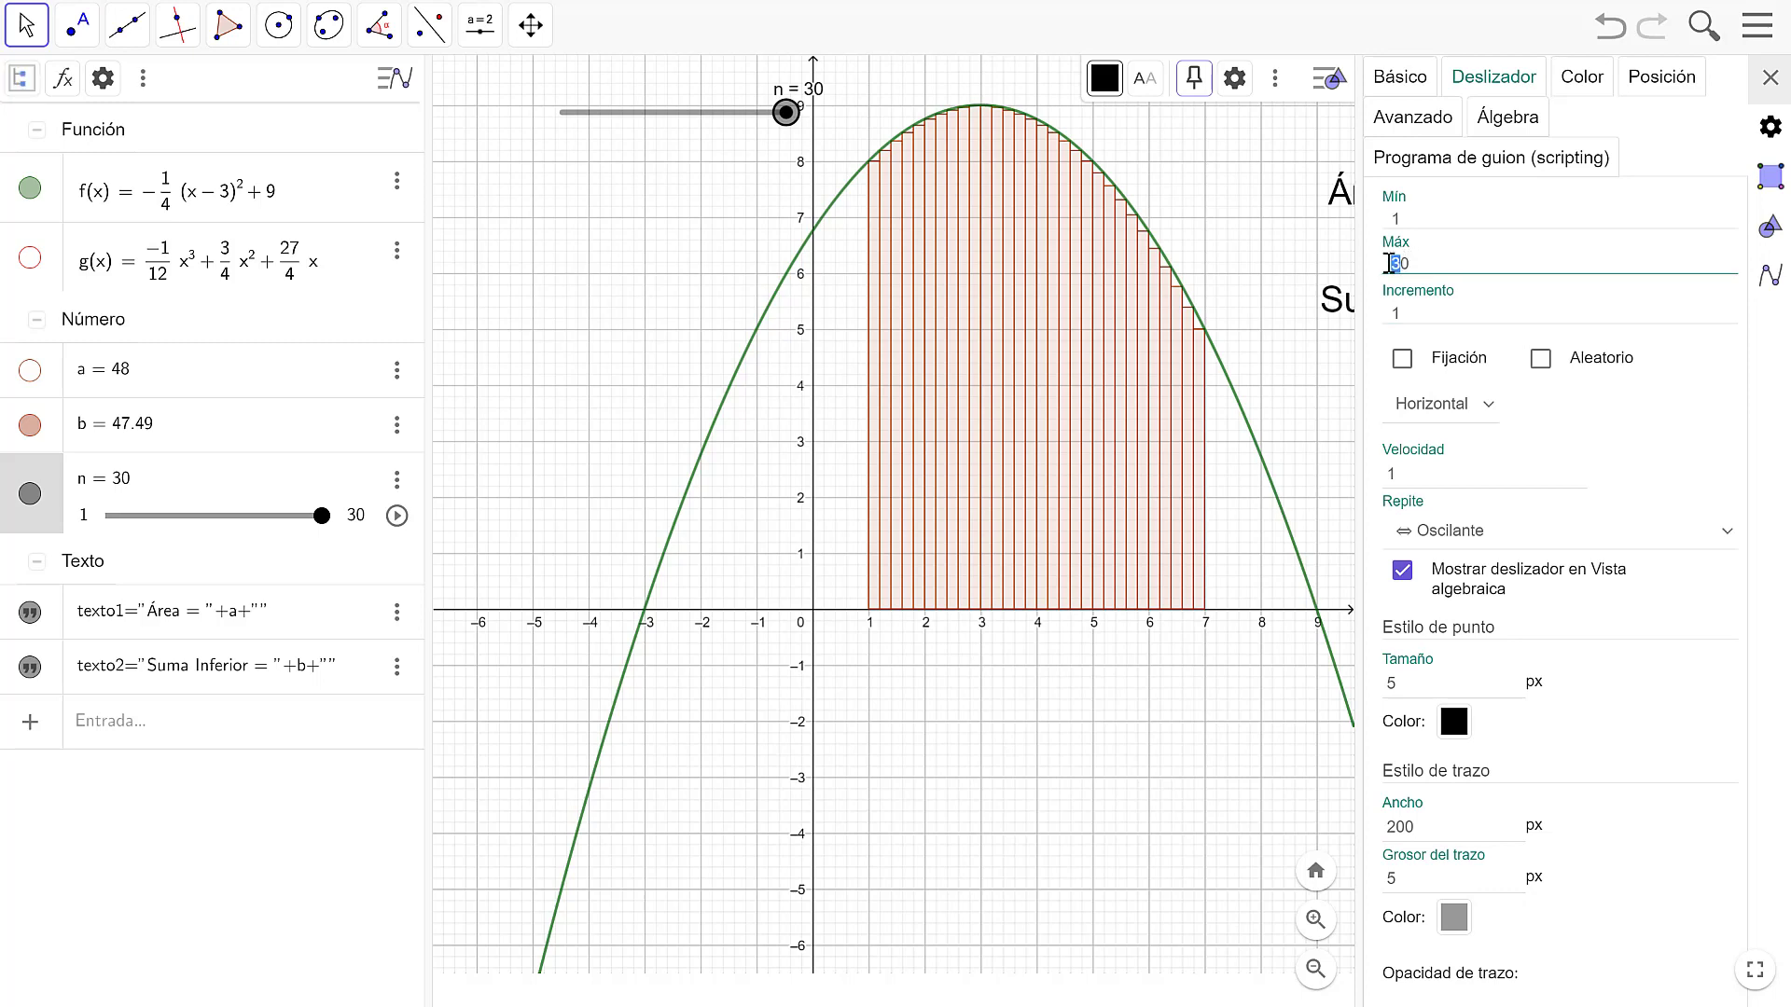
type("5")
left_click(1442, 312)
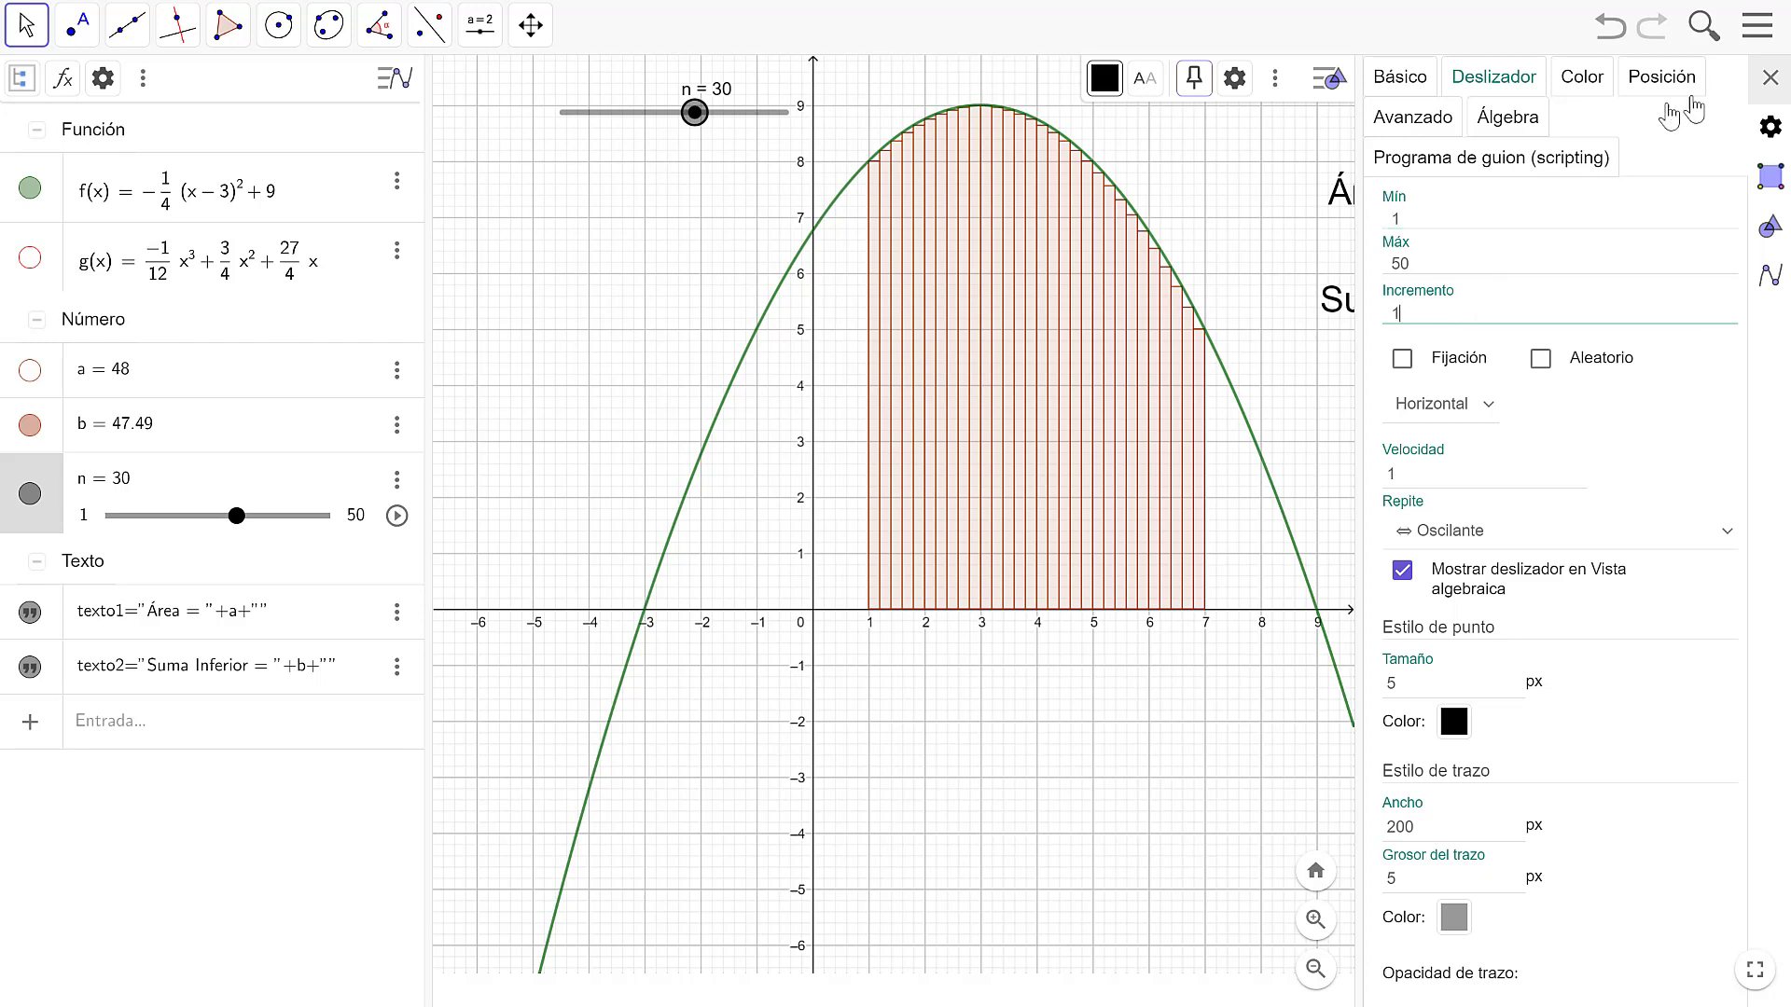
left_click(1768, 78)
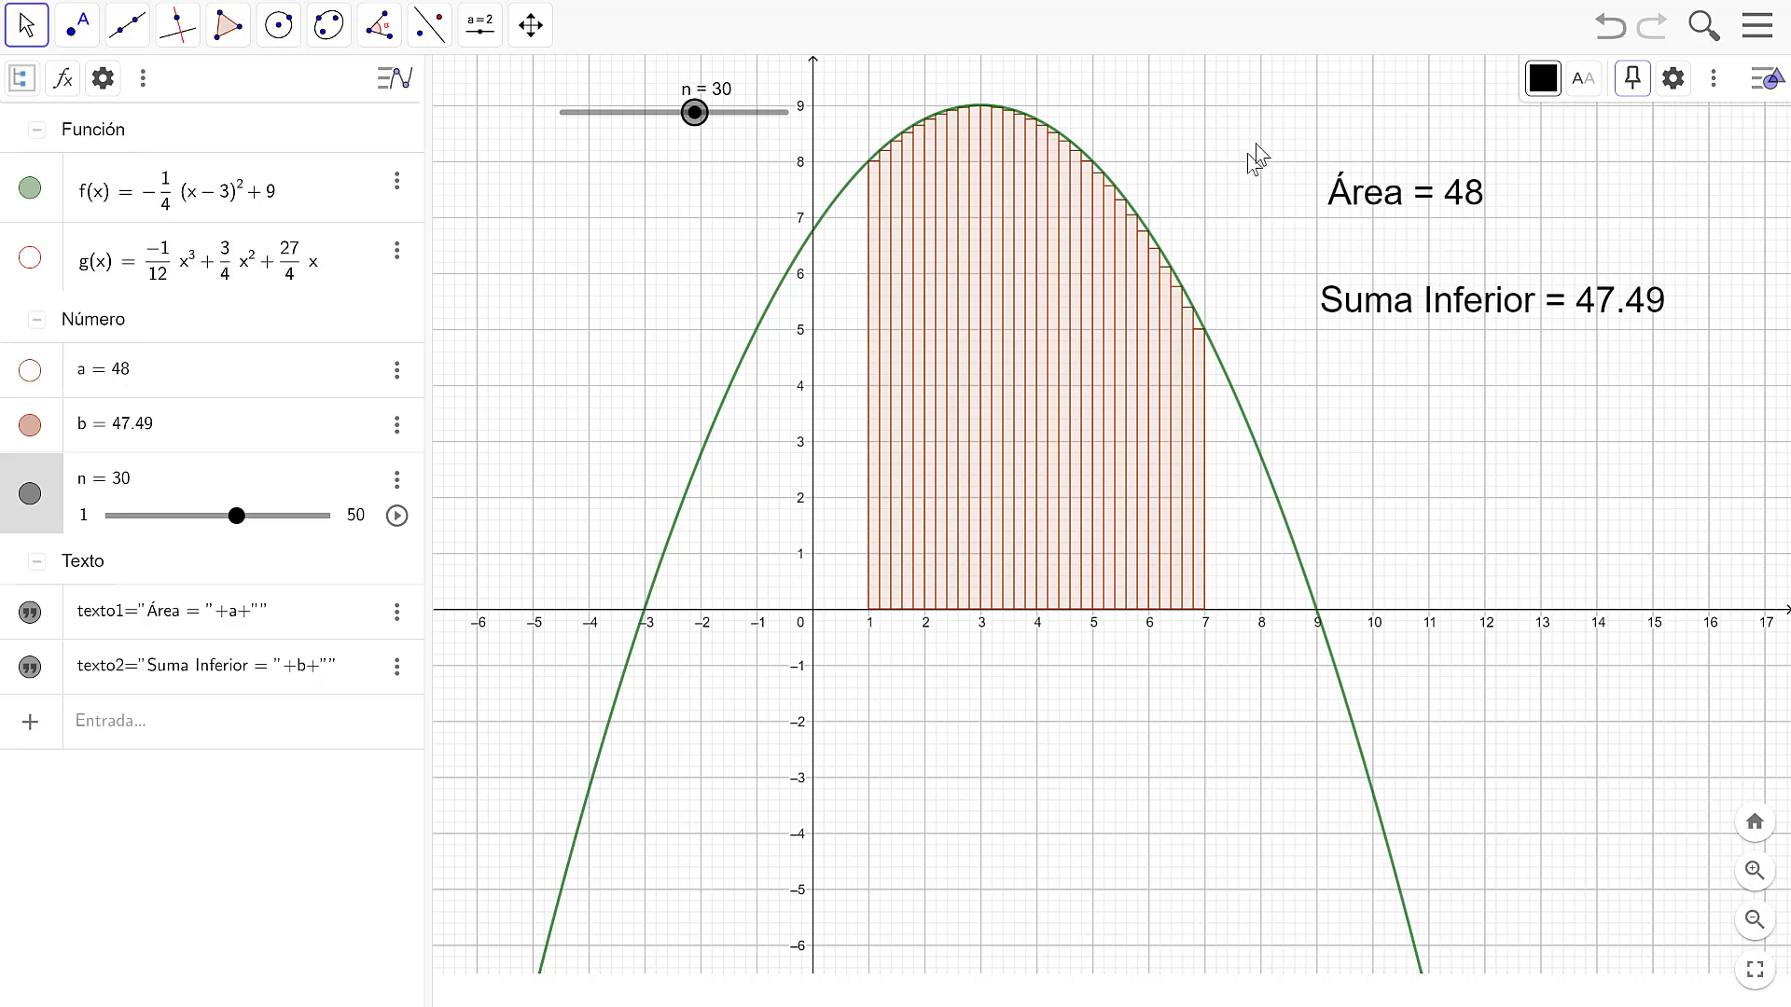
Set slider n to 12 and hide the lower-sum rectangles in the graph.
left_click_drag(717, 106, 613, 121)
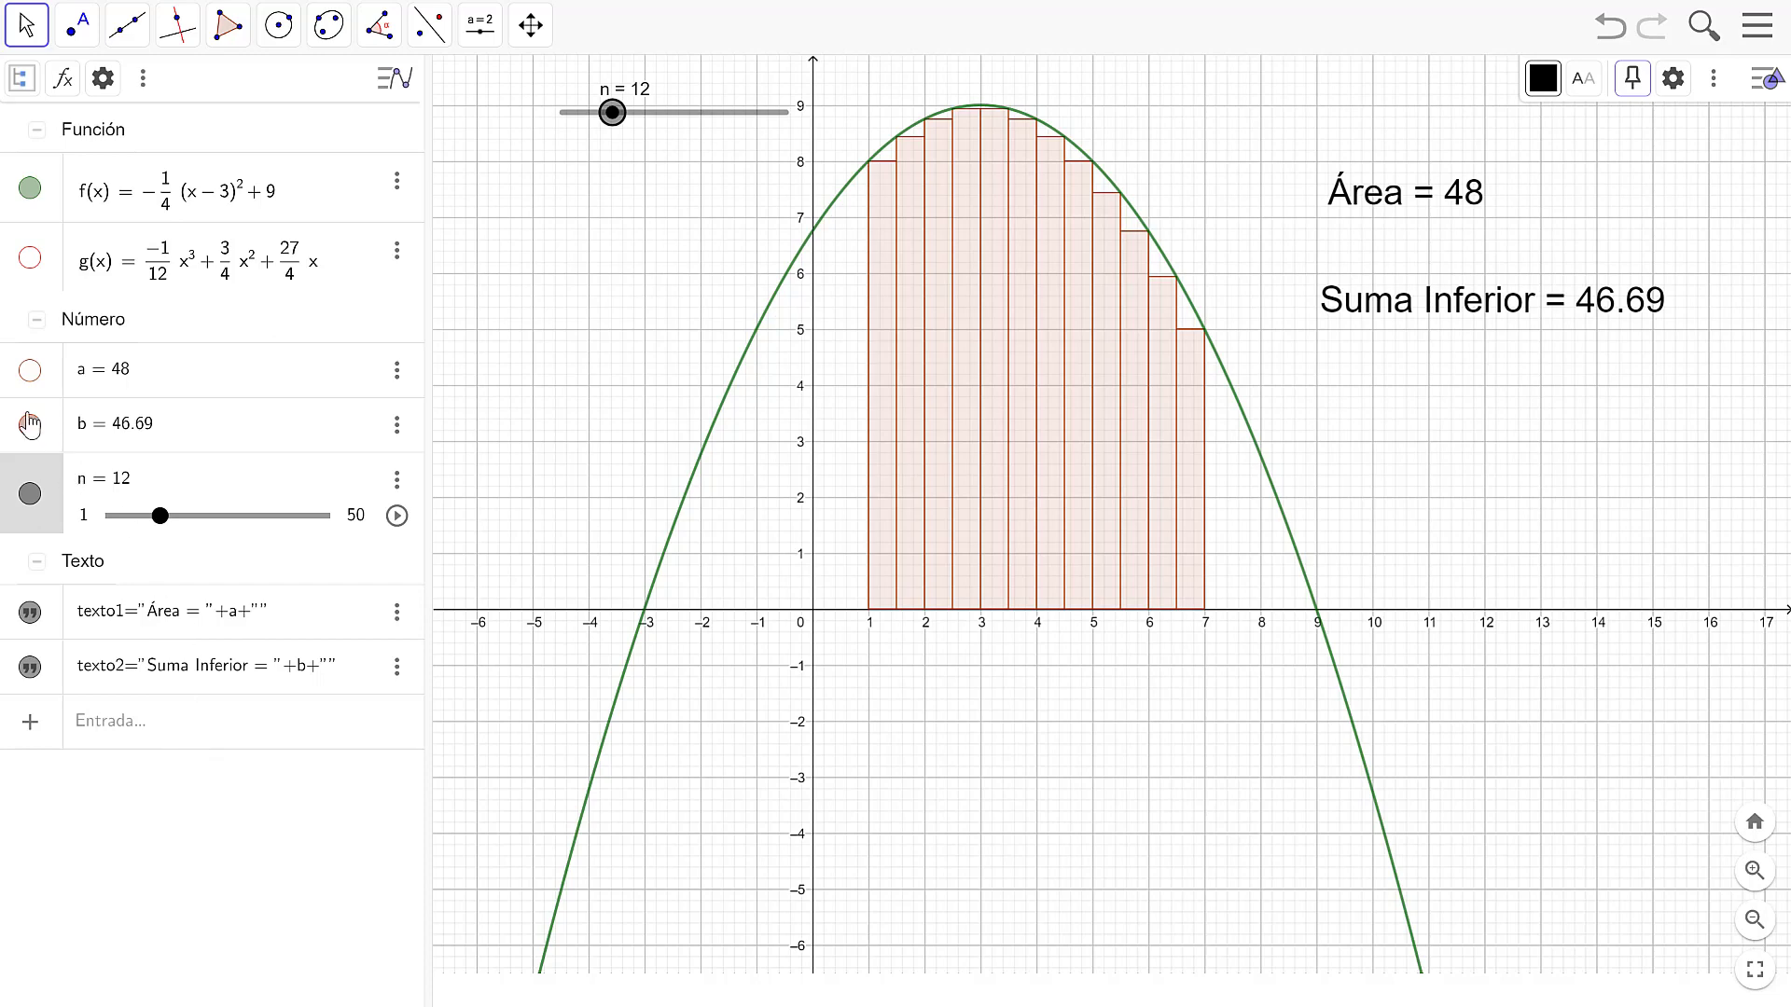
left_click(36, 443)
left_click(33, 431)
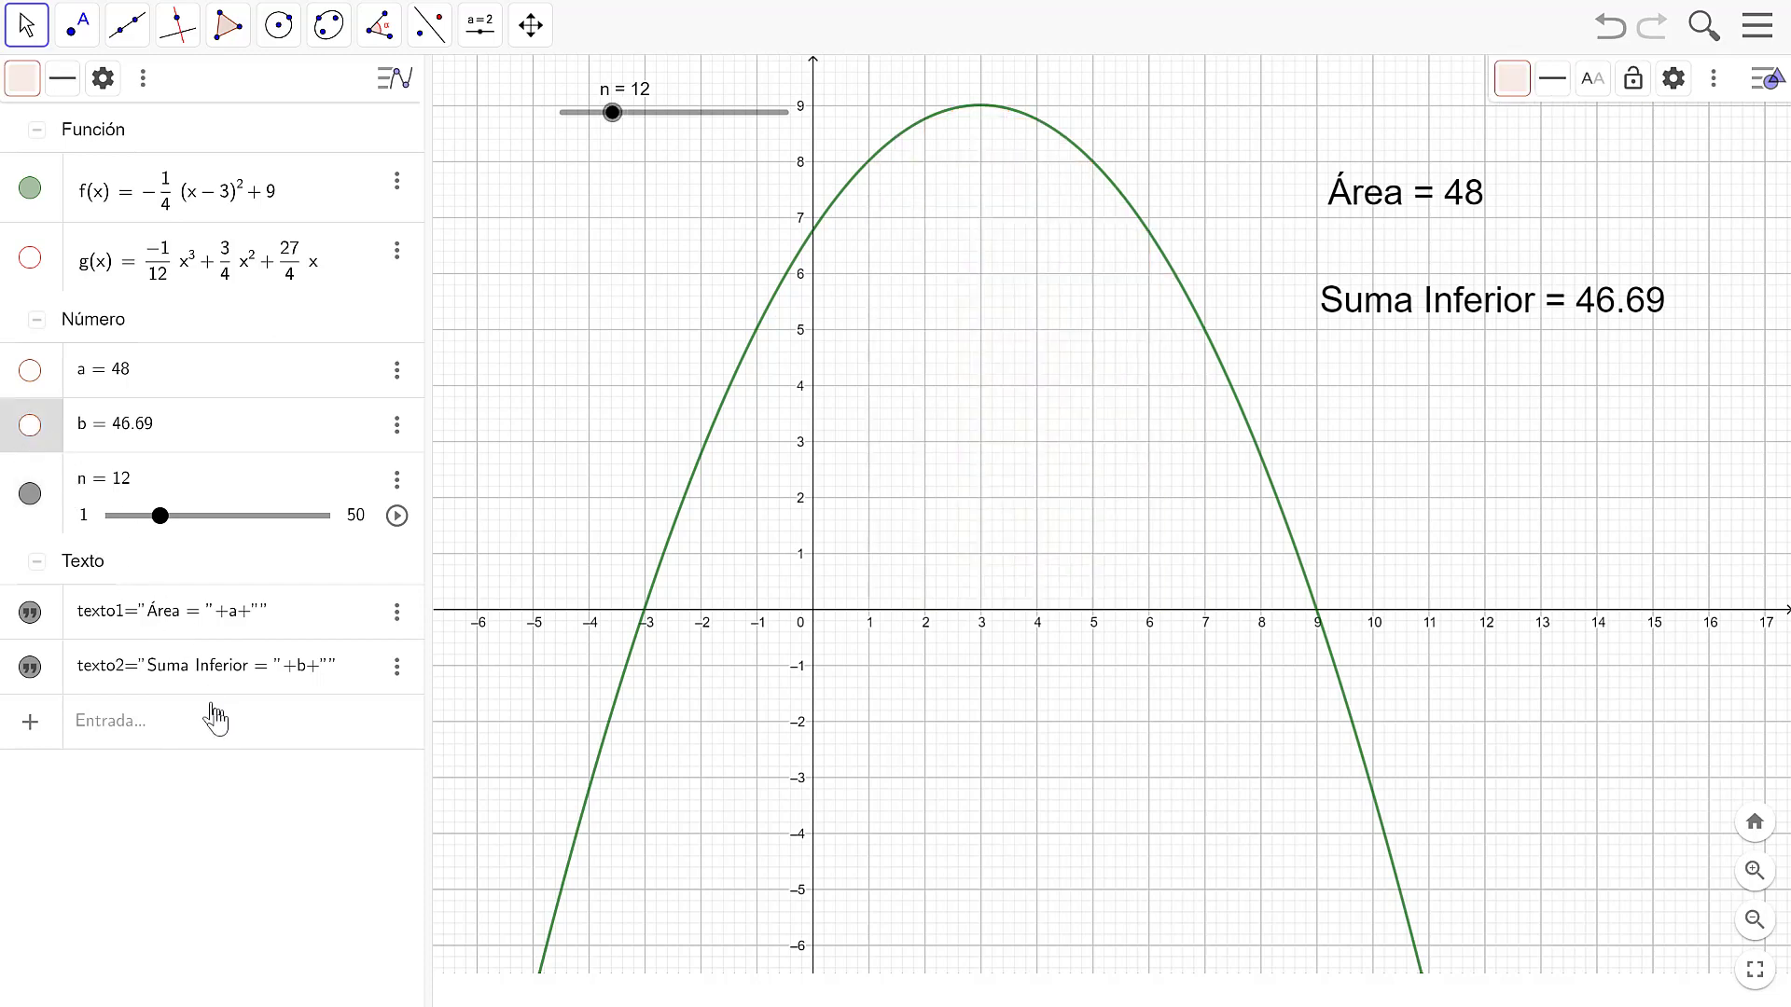
Create the upper sum SumaSuperior(f, 1, 7, n) and hide its label in the graph.
left_click(222, 727)
type("suma")
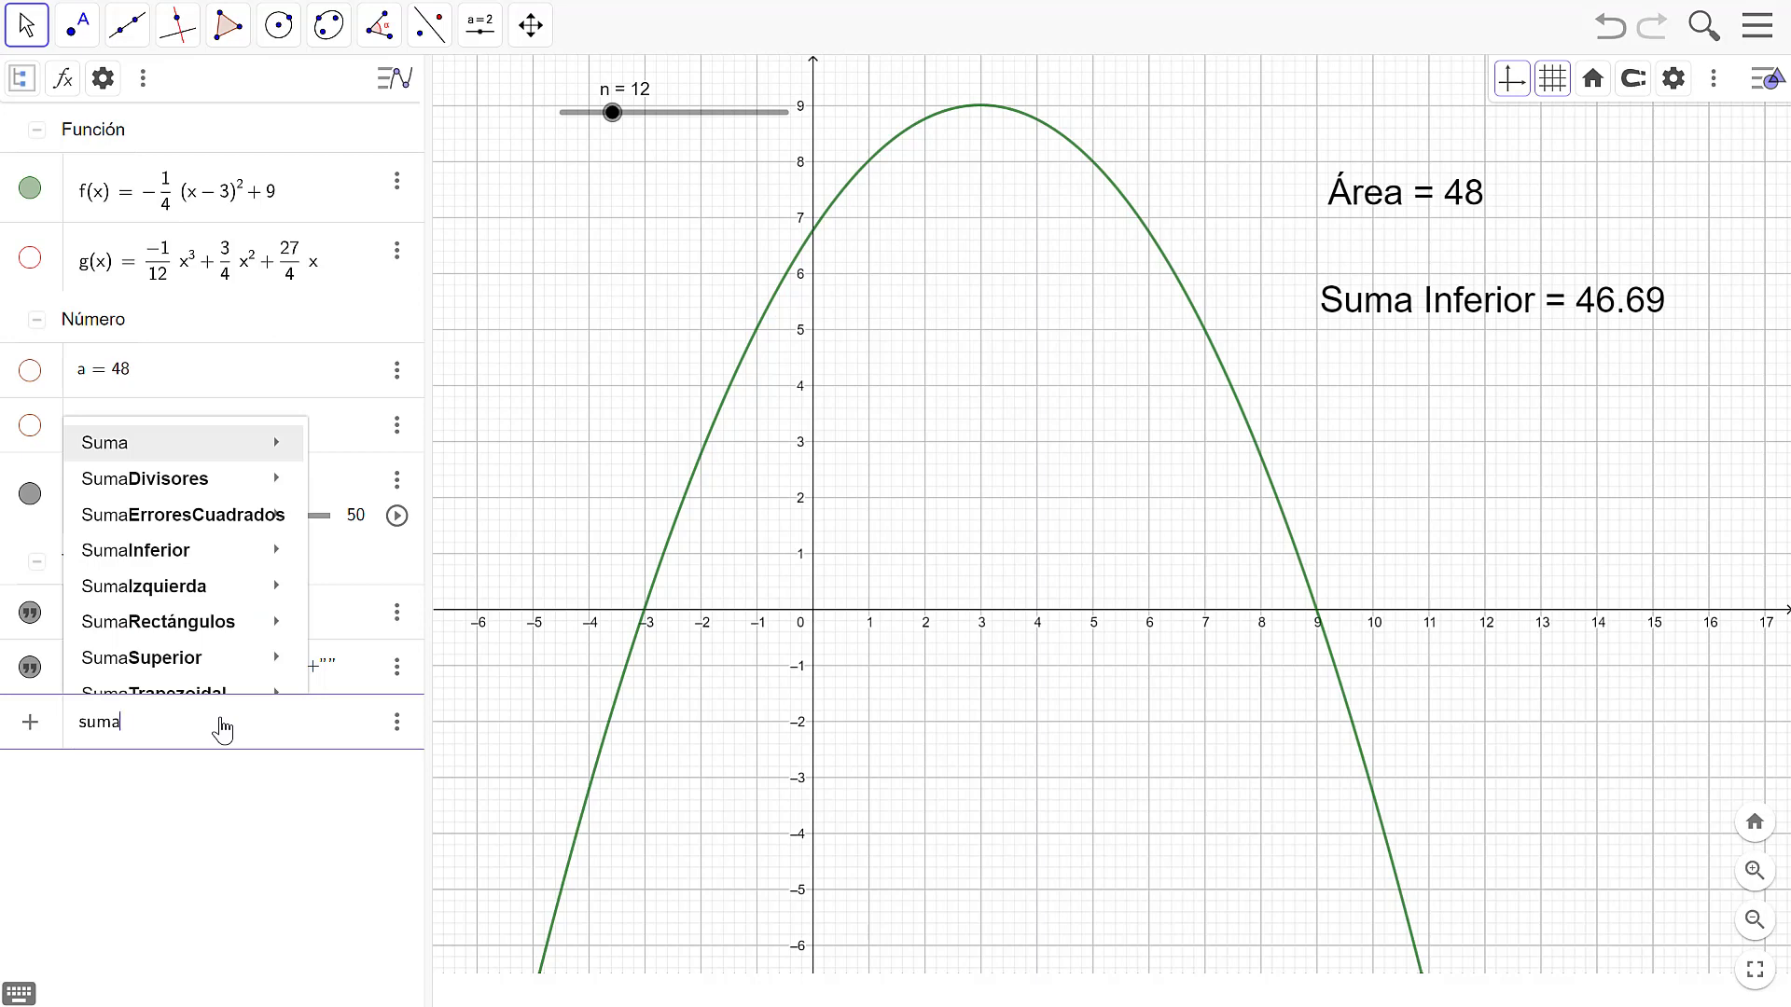
mouse_move(220, 664)
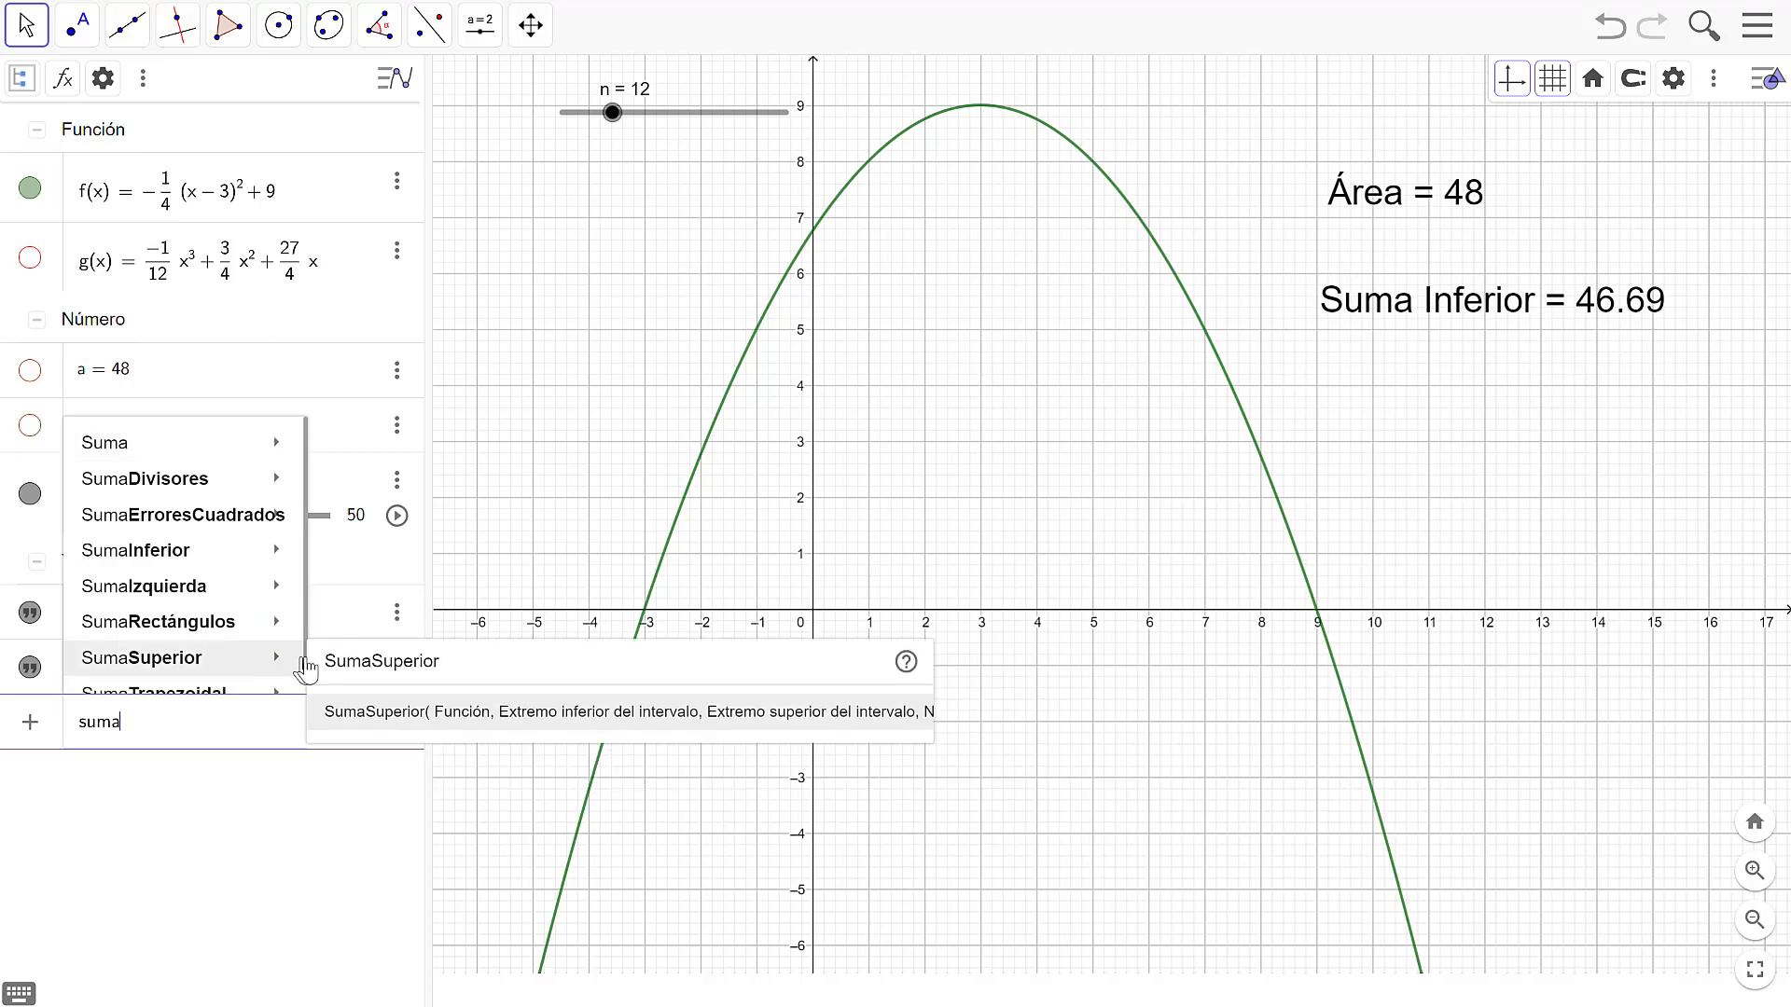
left_click(368, 721)
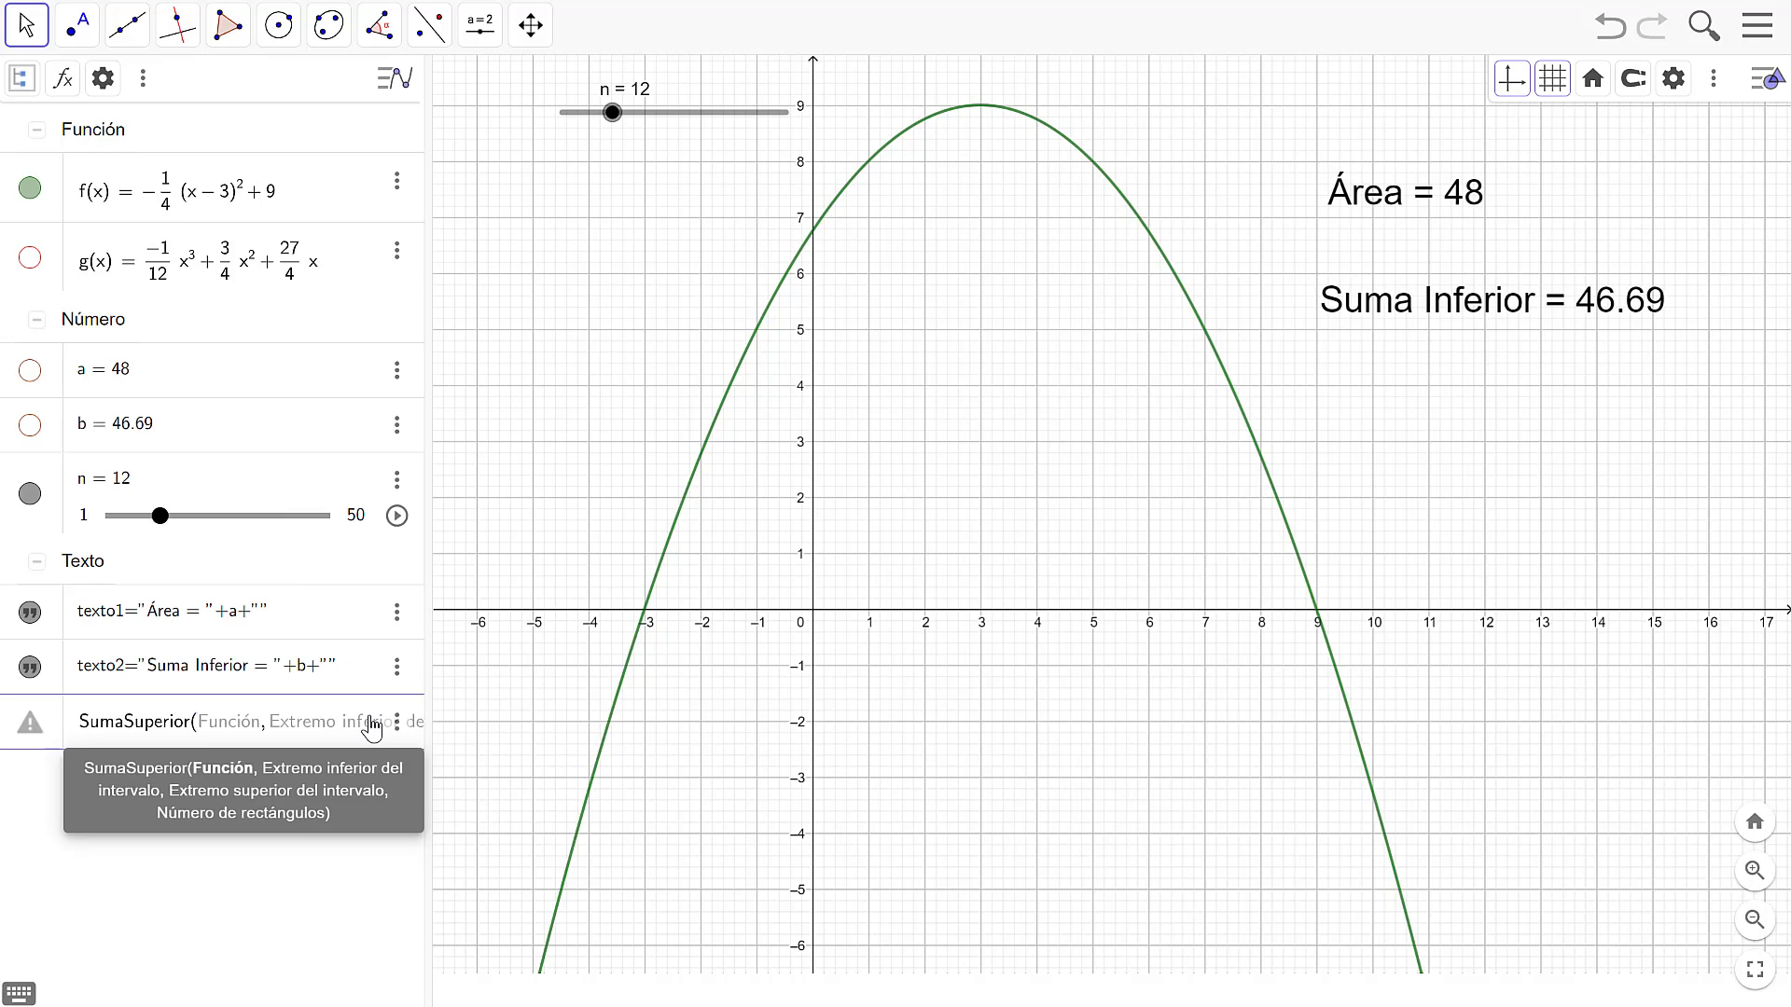
type("f, ")
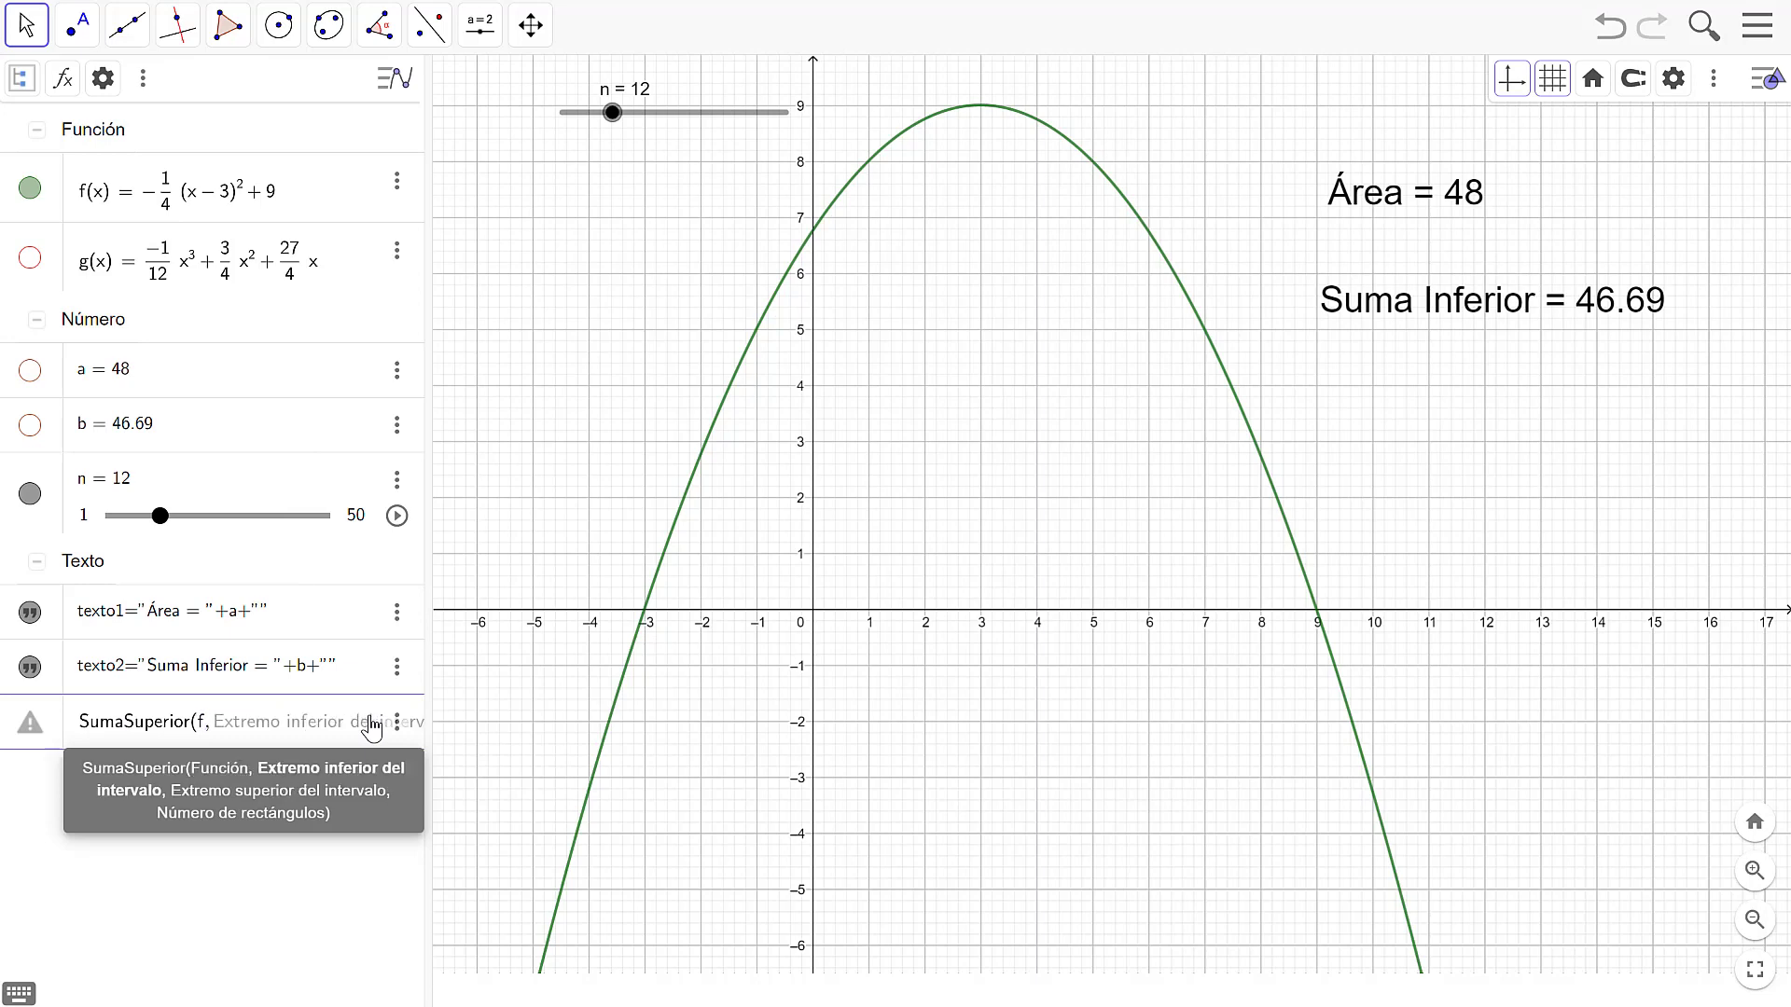
type("1, ")
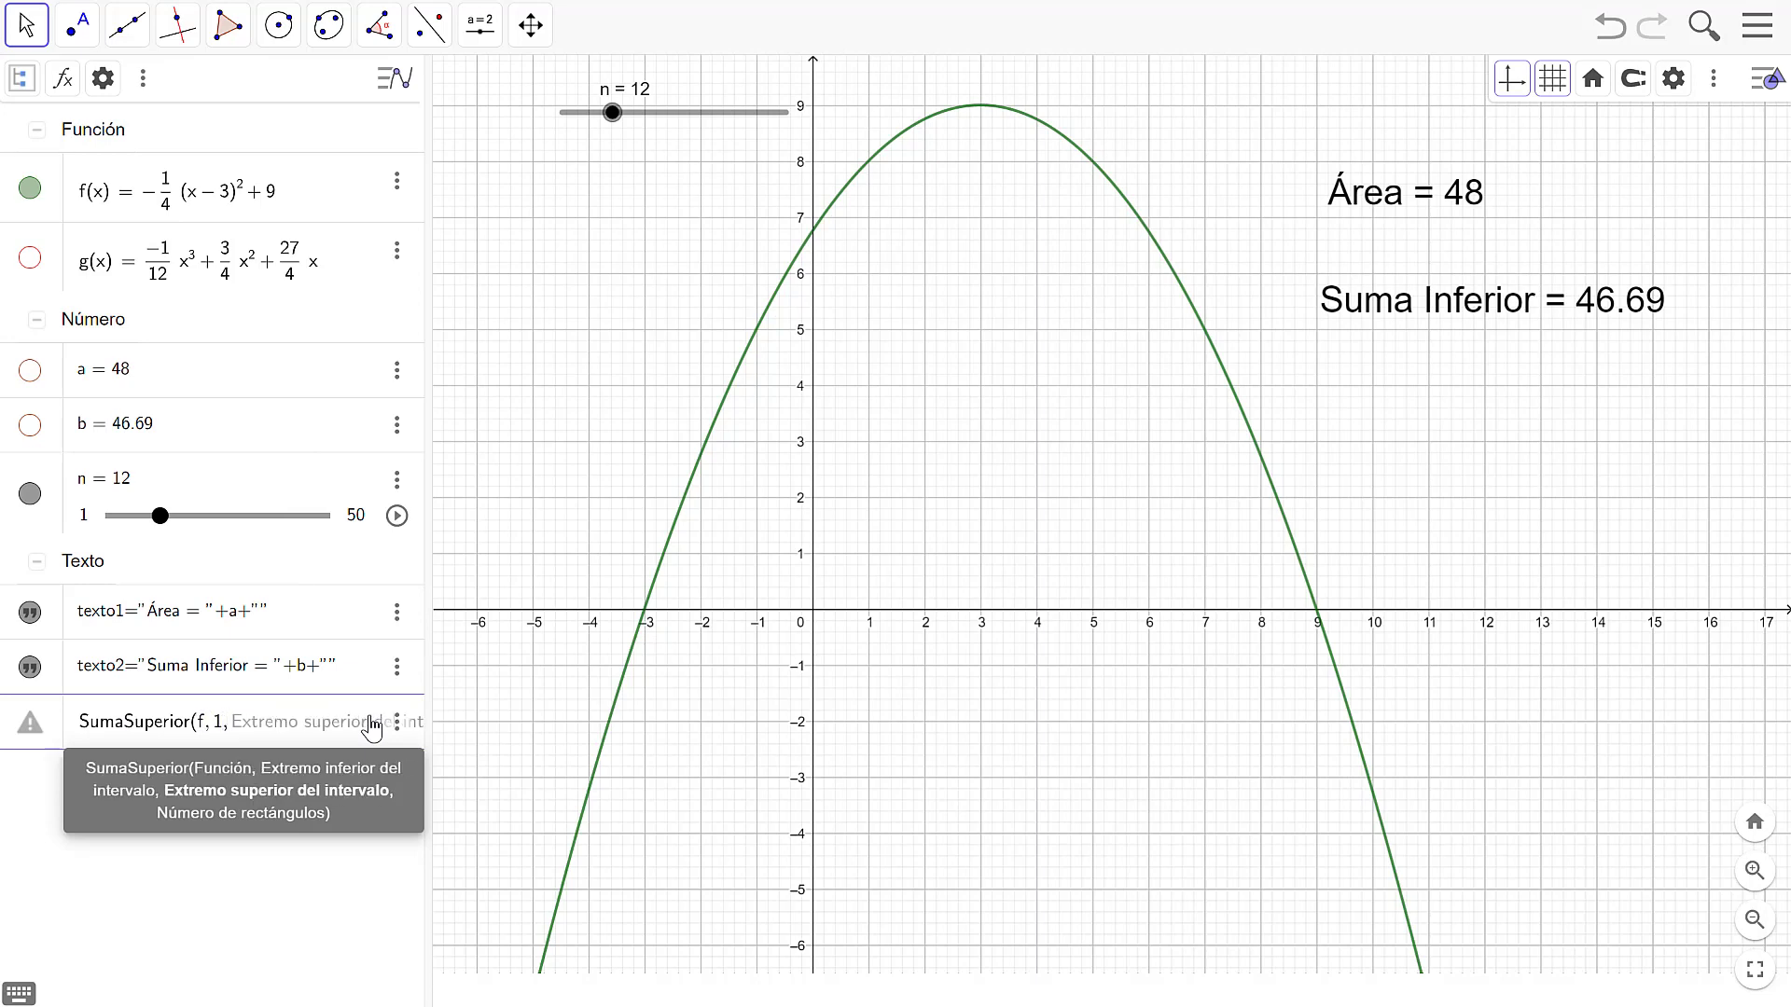
type("7, ")
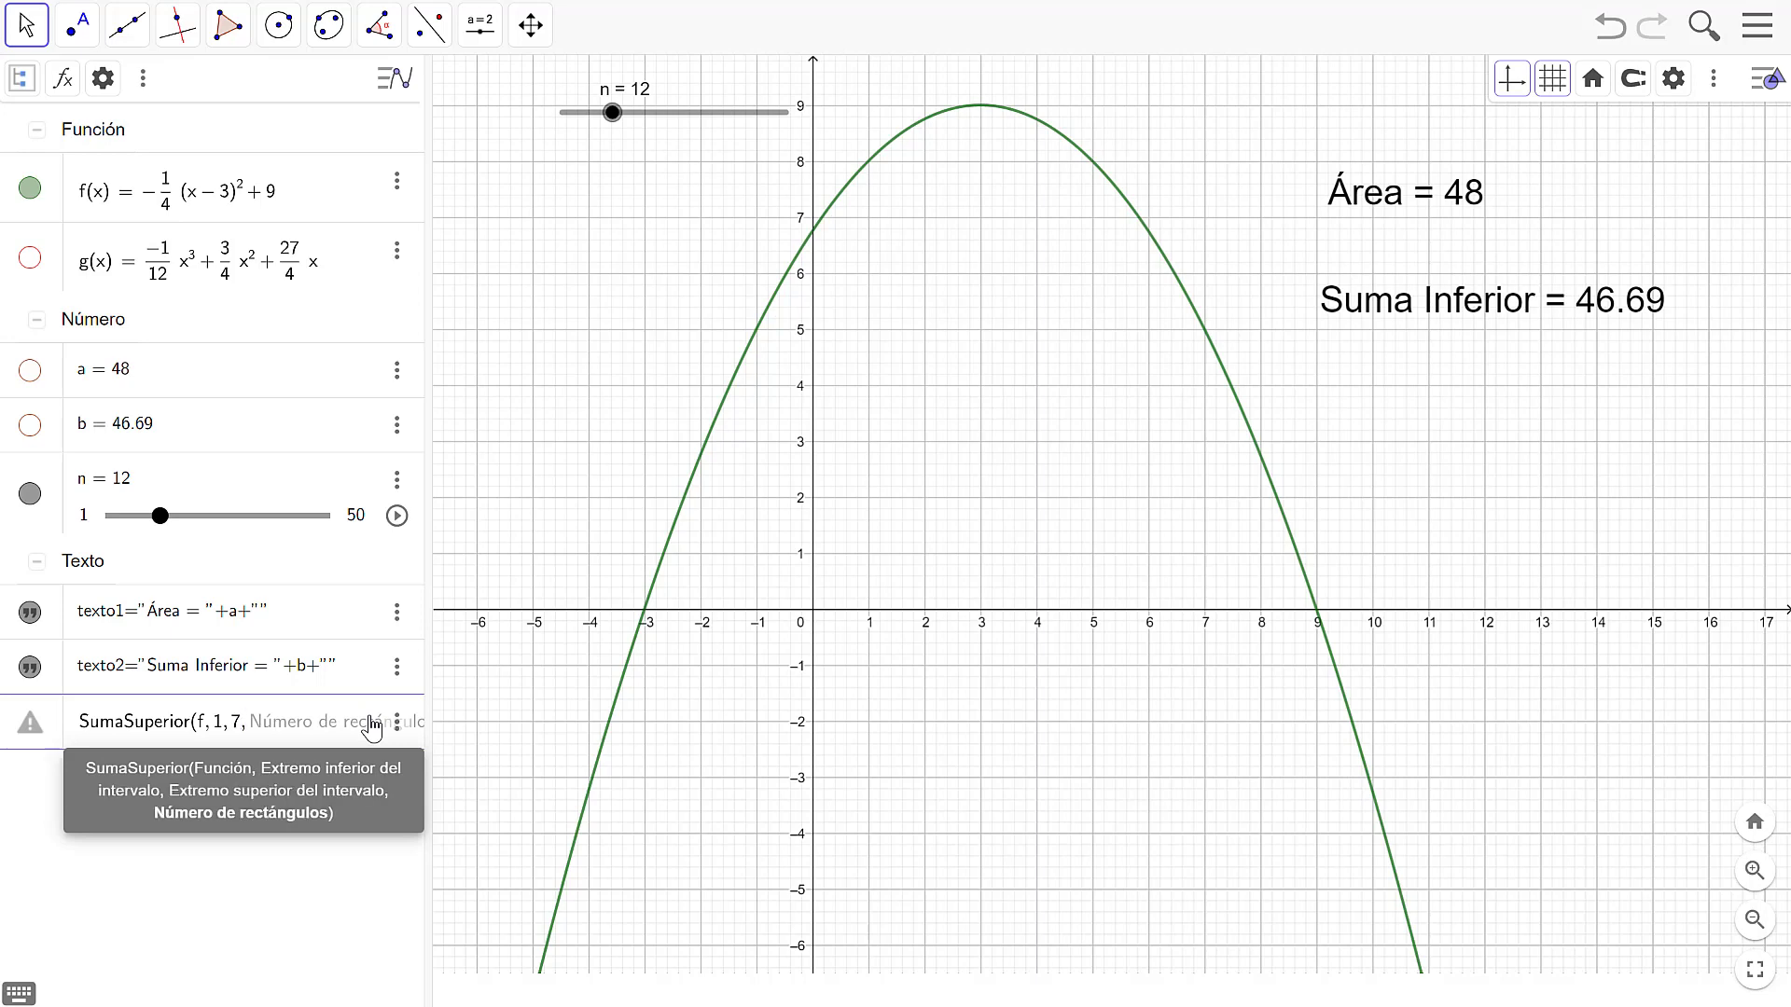
type("n")
key("Return")
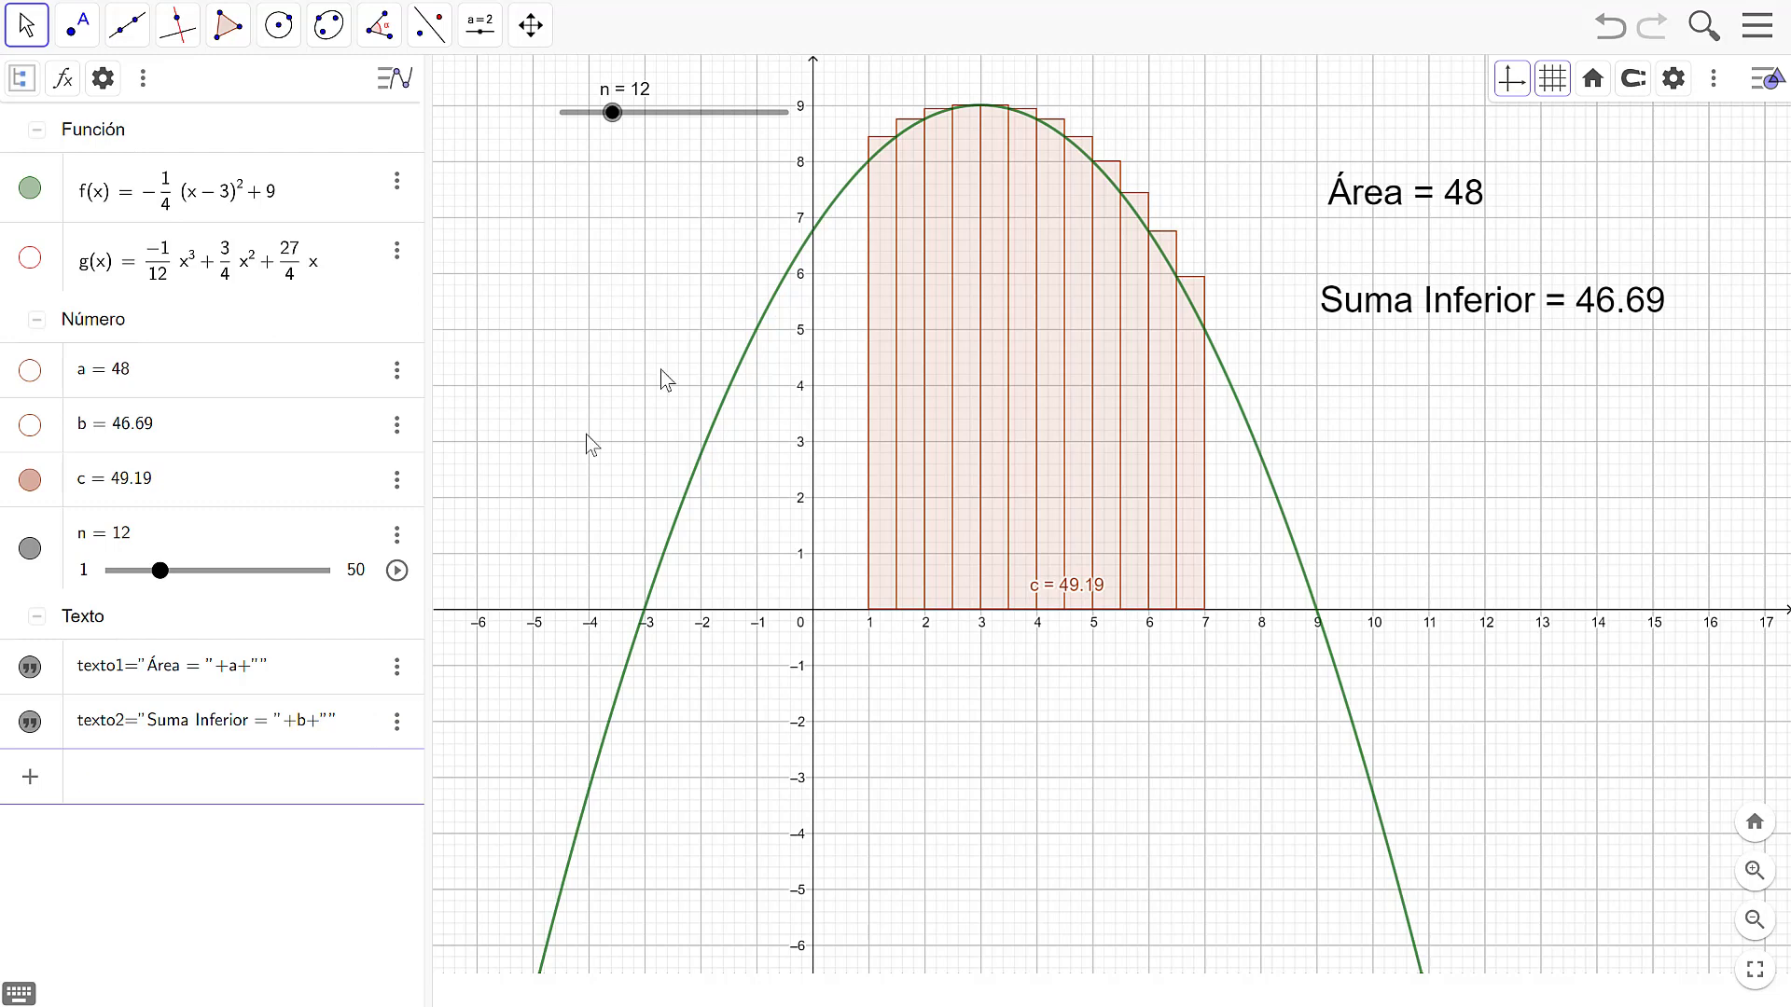
right_click(1030, 474)
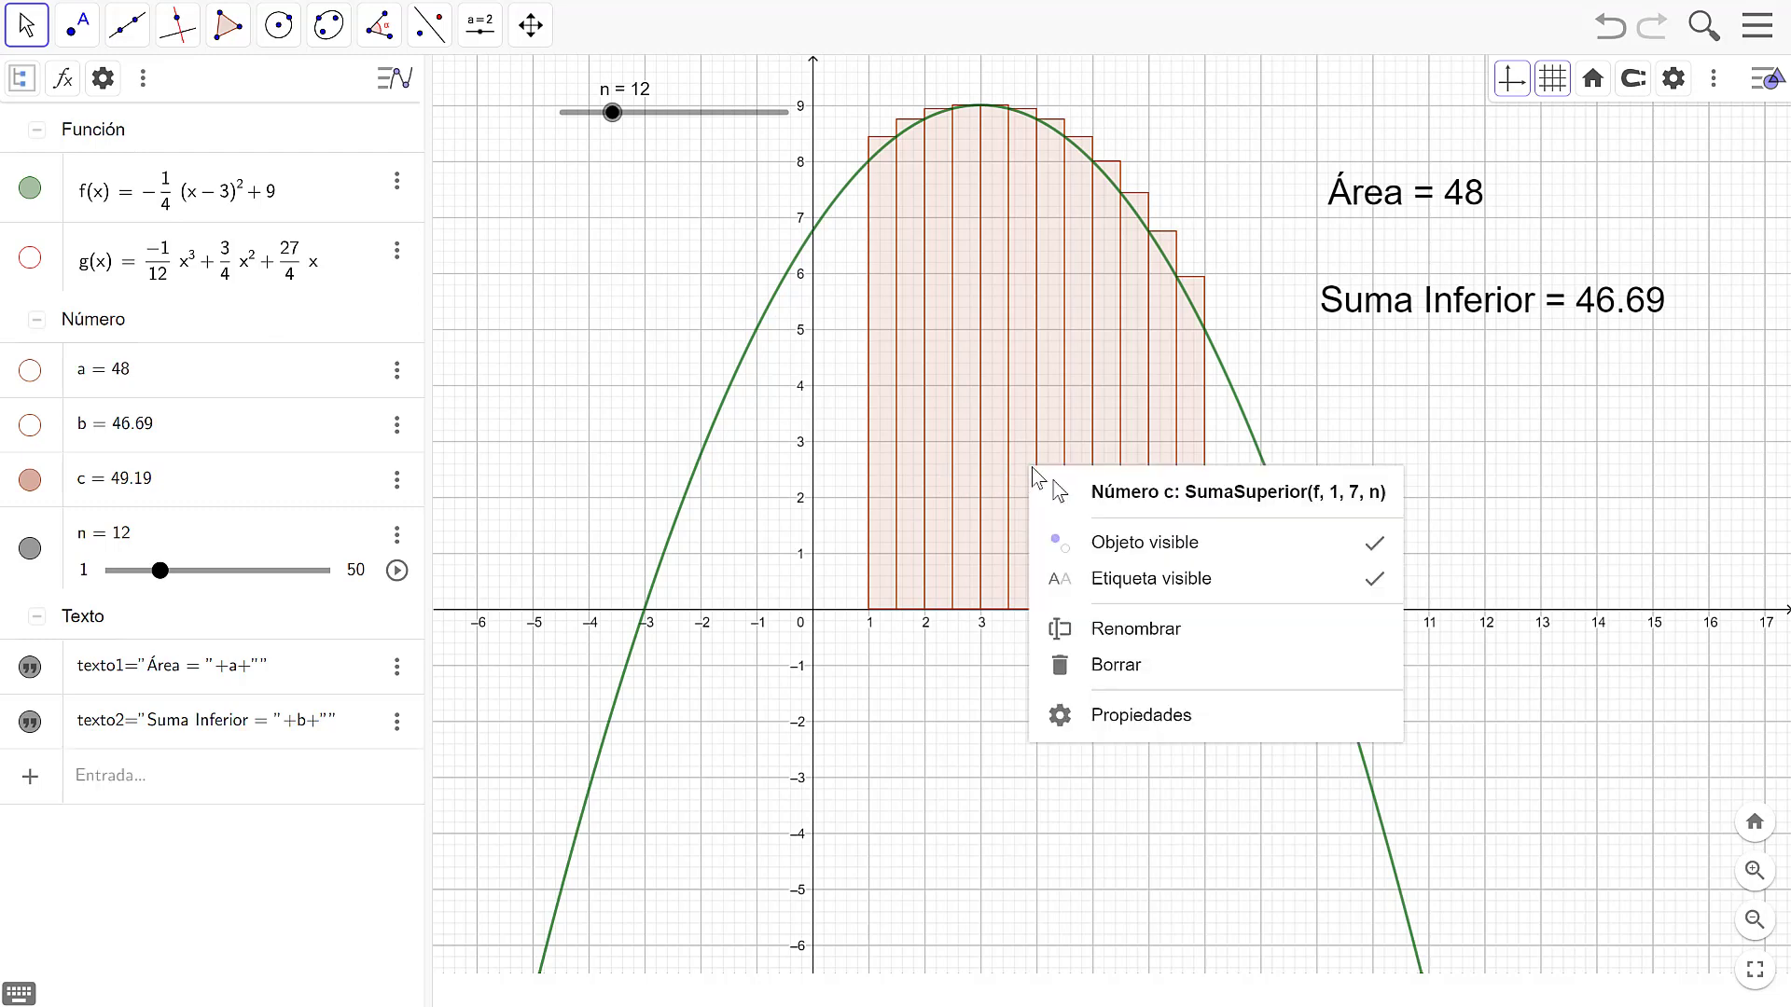
left_click(1124, 580)
Duplicate the Suma Inferior text and align the copy directly beneath the original.
left_click(1453, 317)
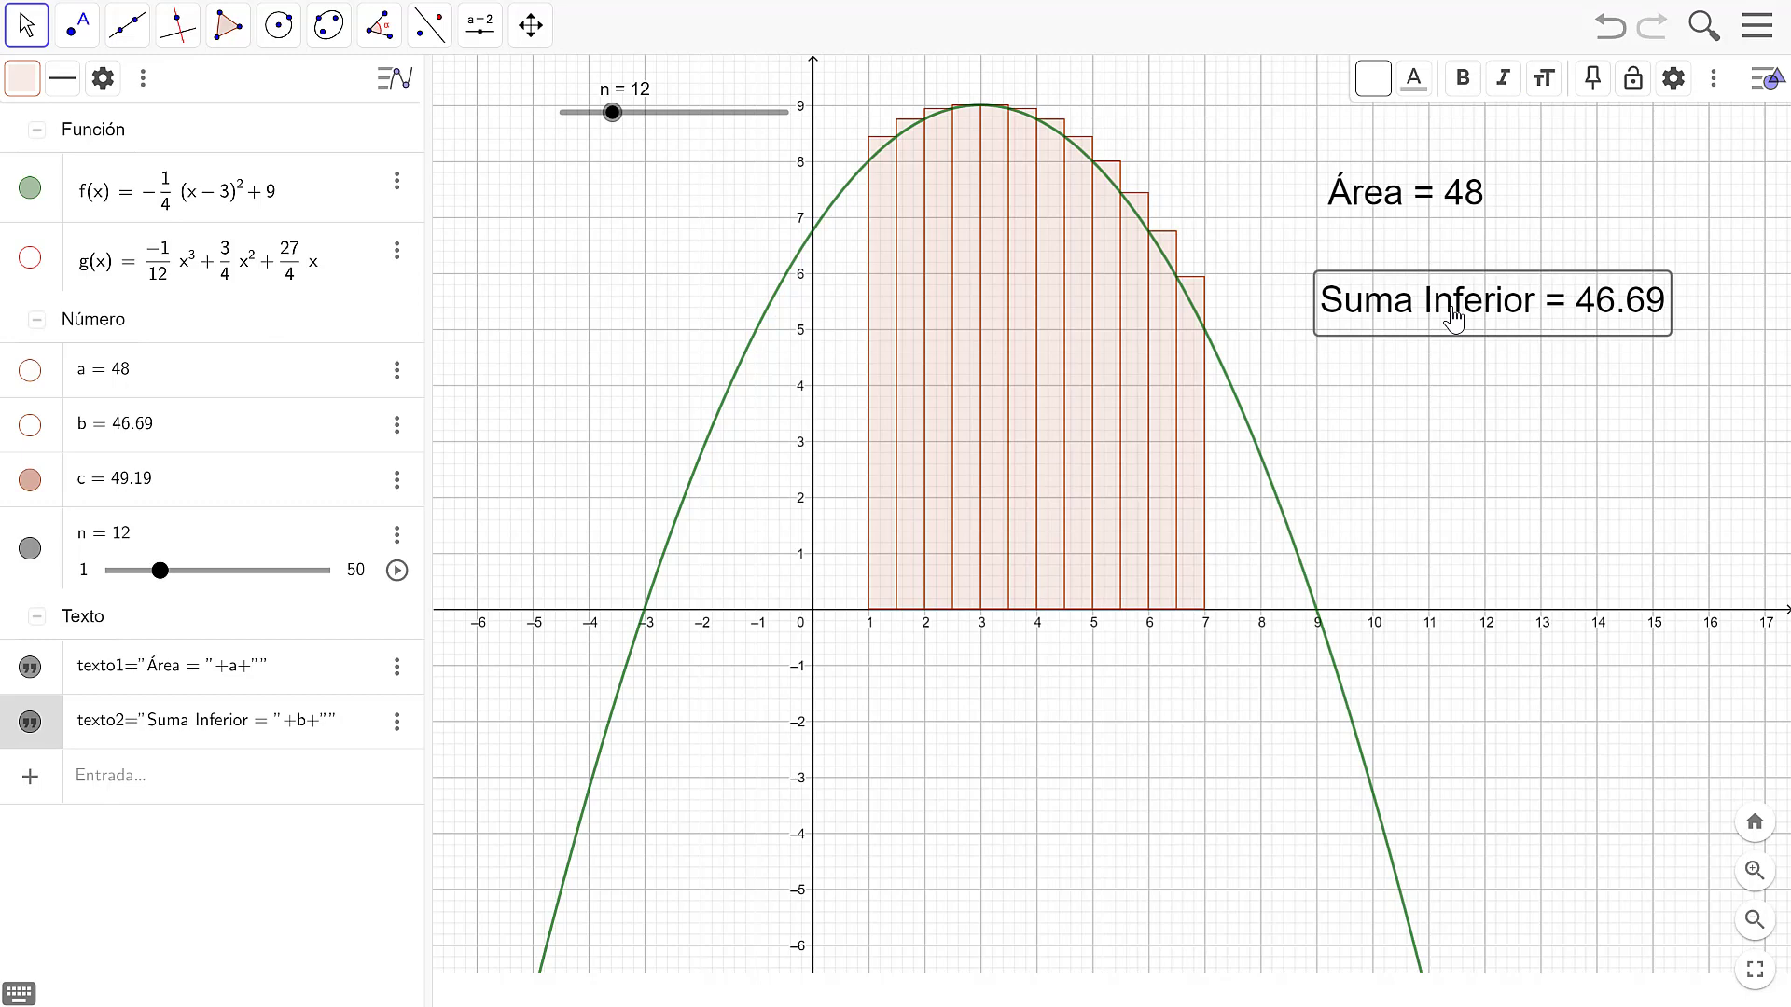
key("ctrl+v")
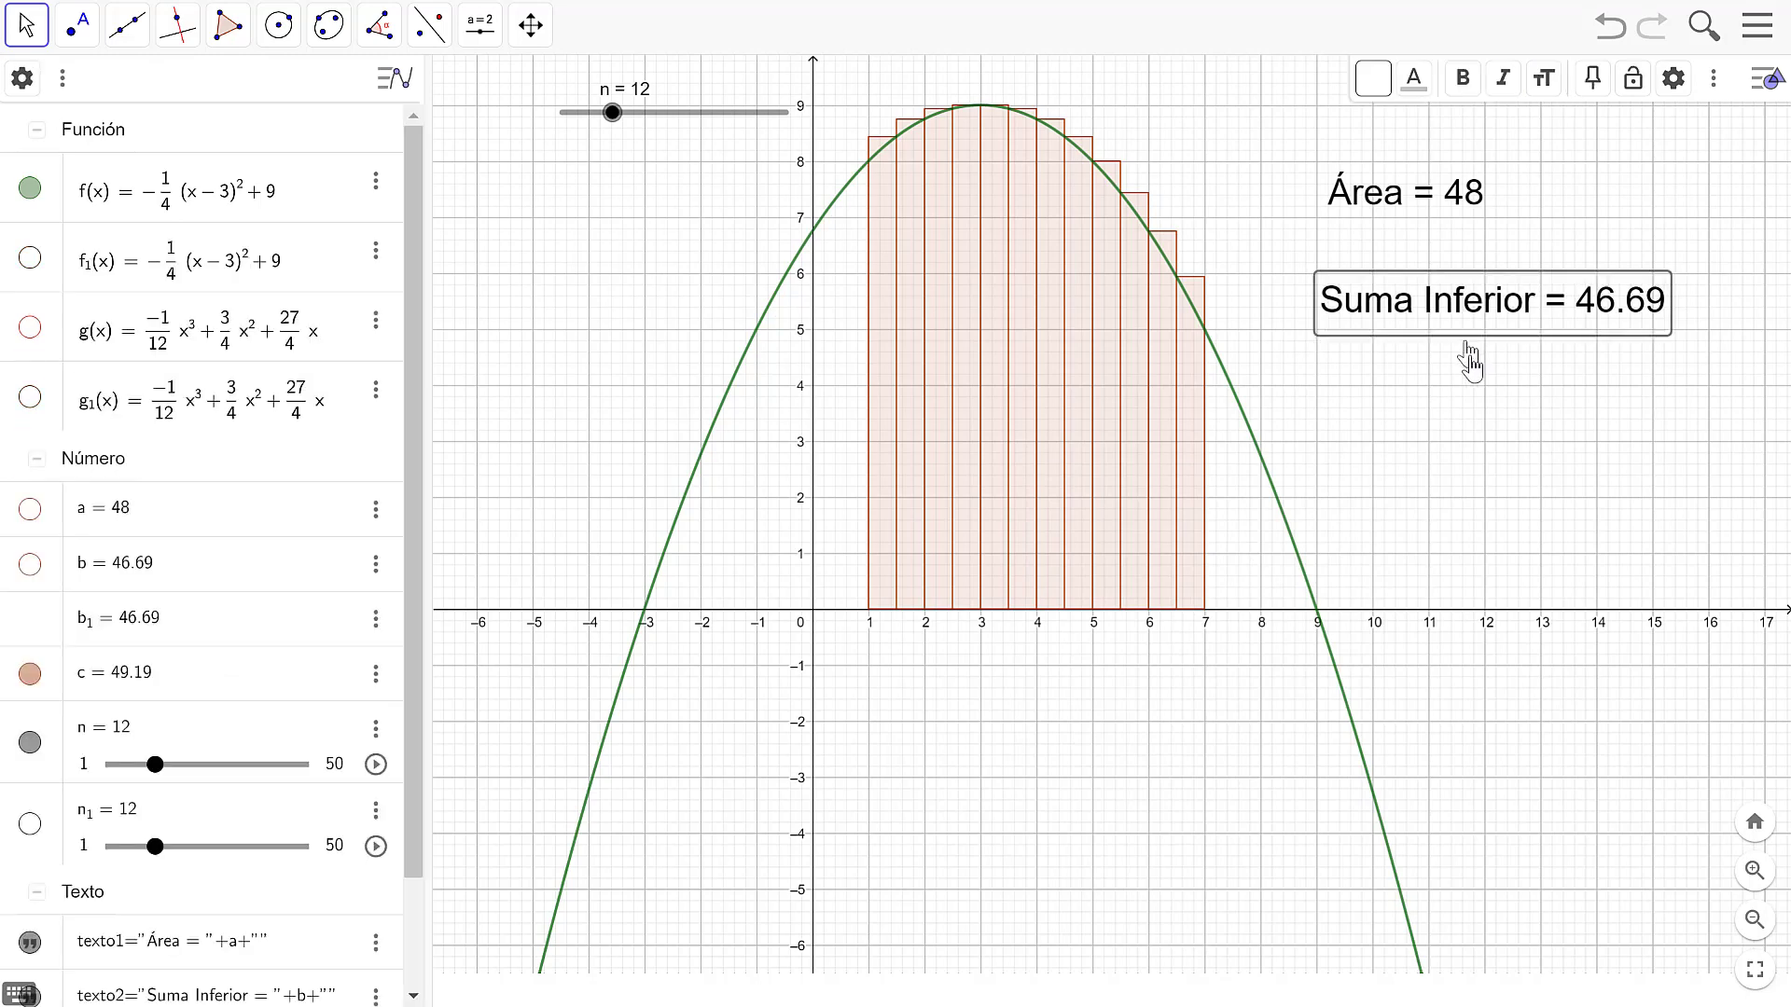
left_click(1483, 468)
left_click(1497, 310)
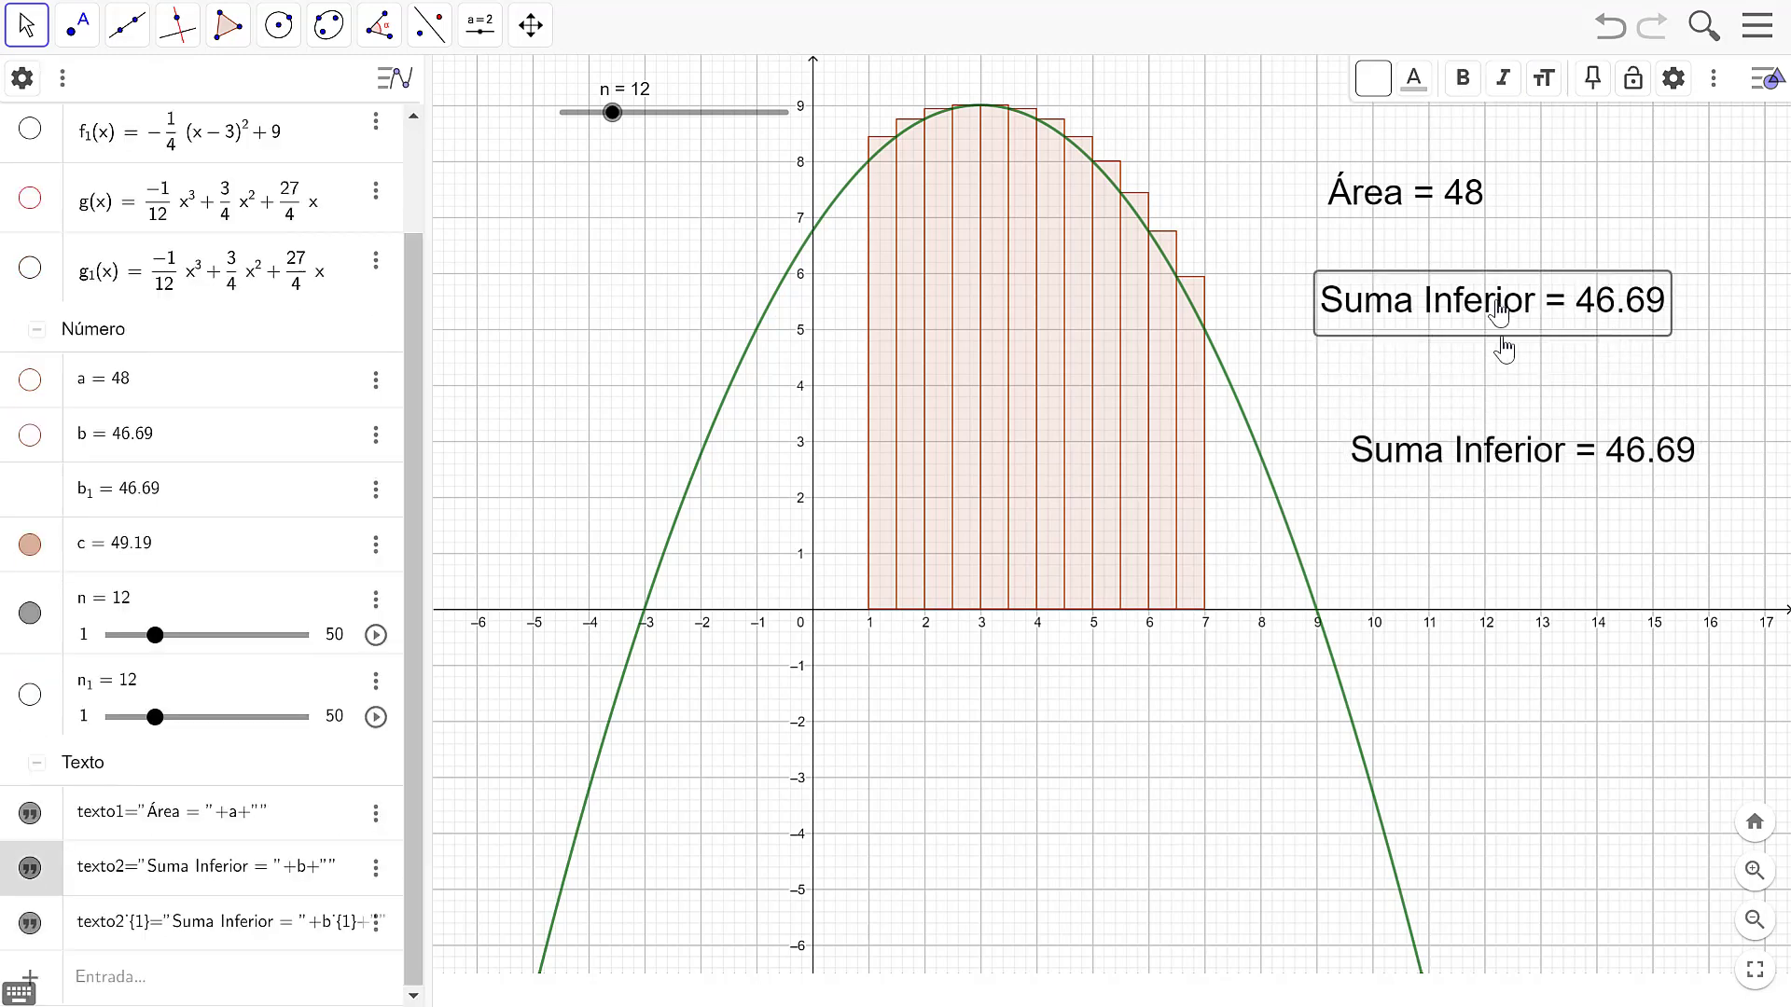
left_click_drag(1495, 457, 1462, 386)
Change the original sum text to "Suma Superior =" and link its value to variable c.
left_click(1474, 313)
double_click(1473, 312)
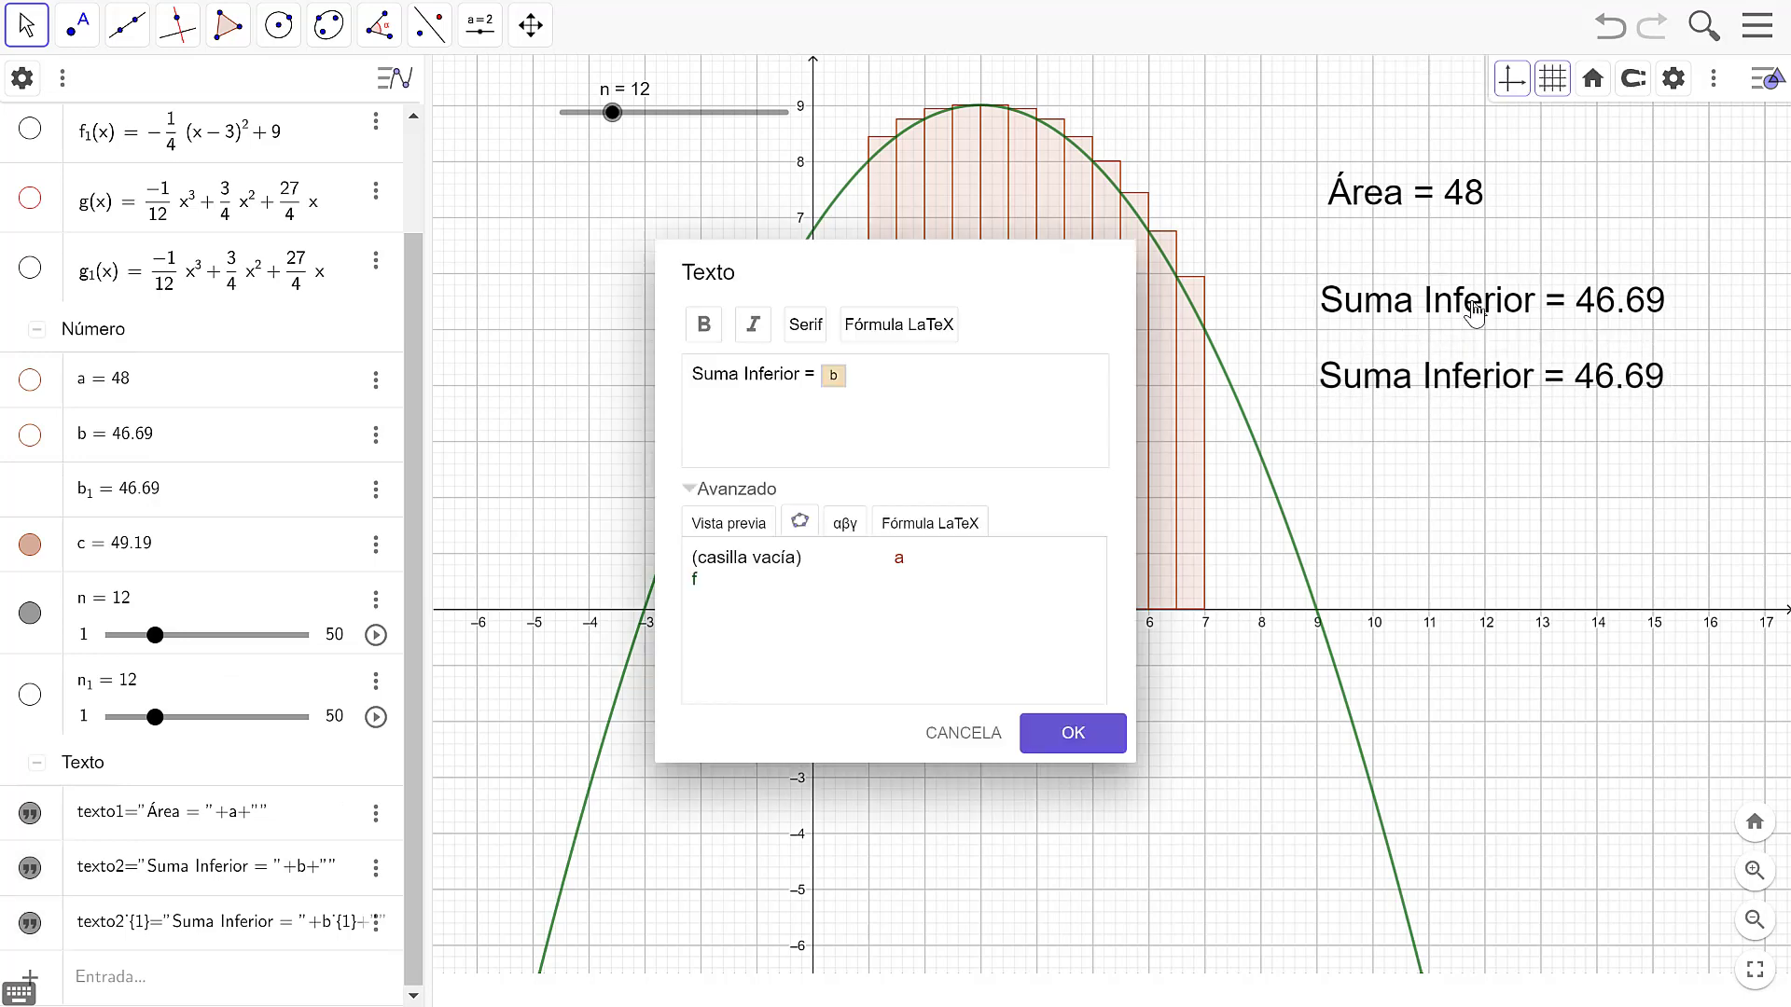
double_click(766, 370)
type("Superior")
left_click(845, 375)
key("BackSpace")
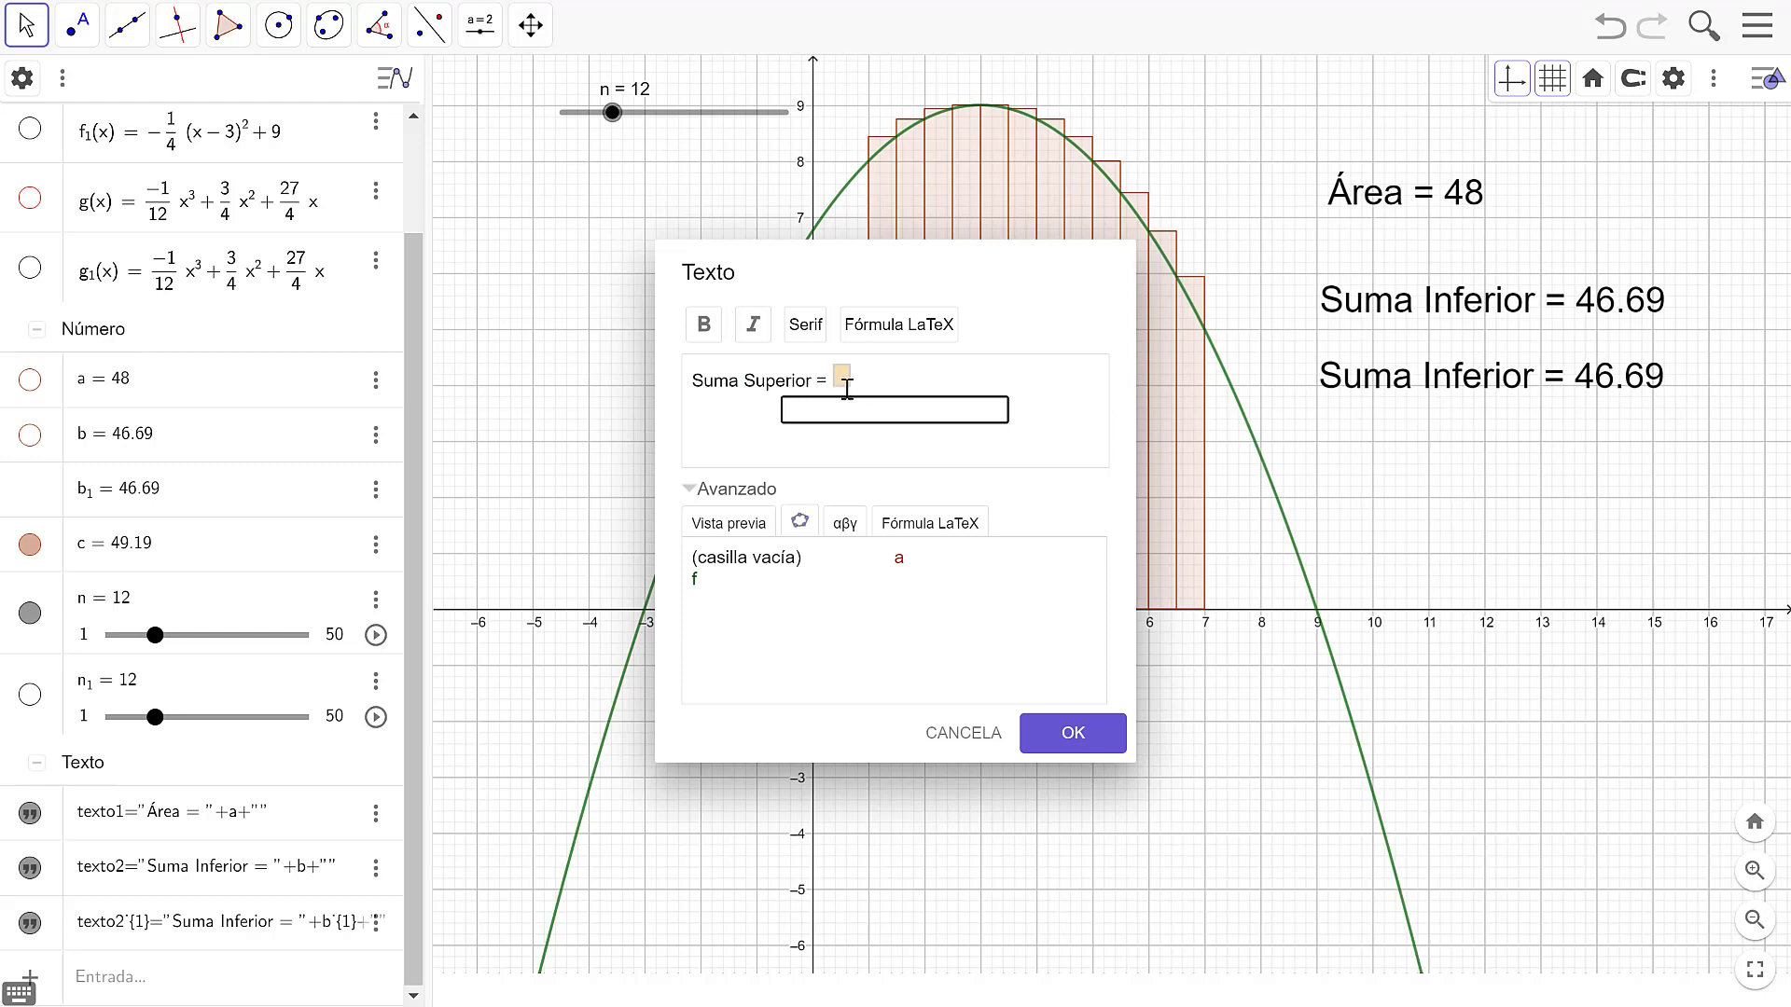
type("c")
key("Return")
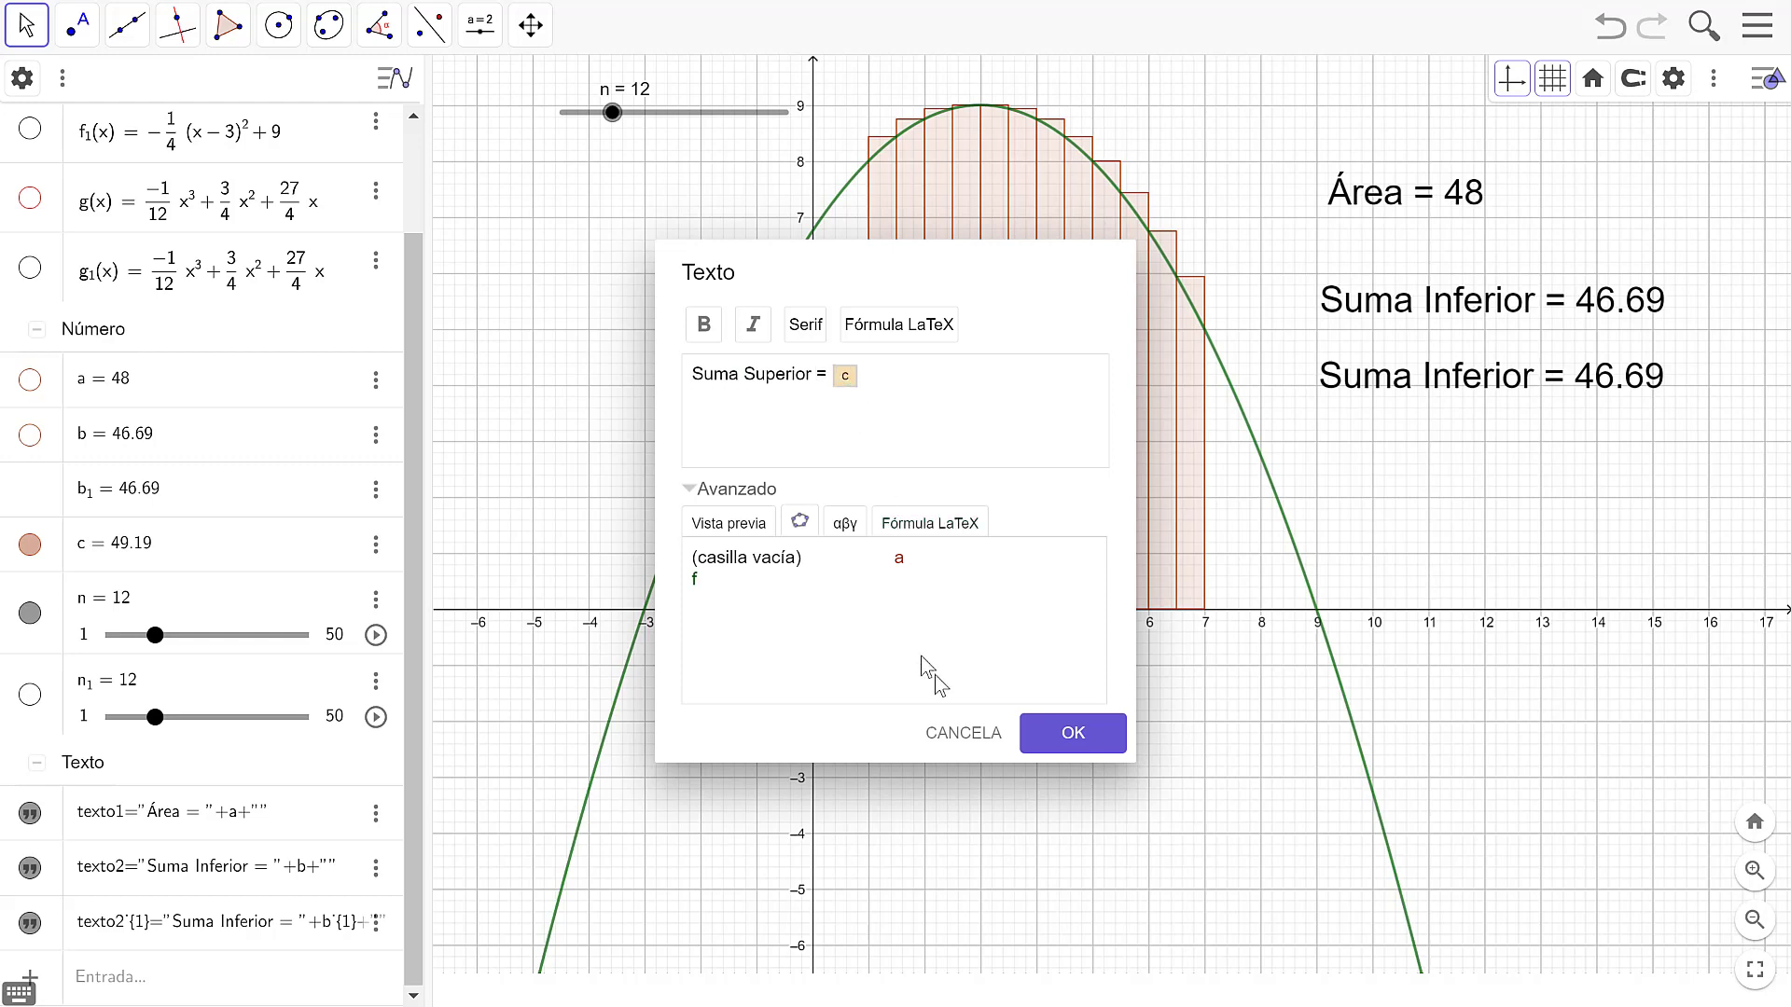
left_click(1031, 735)
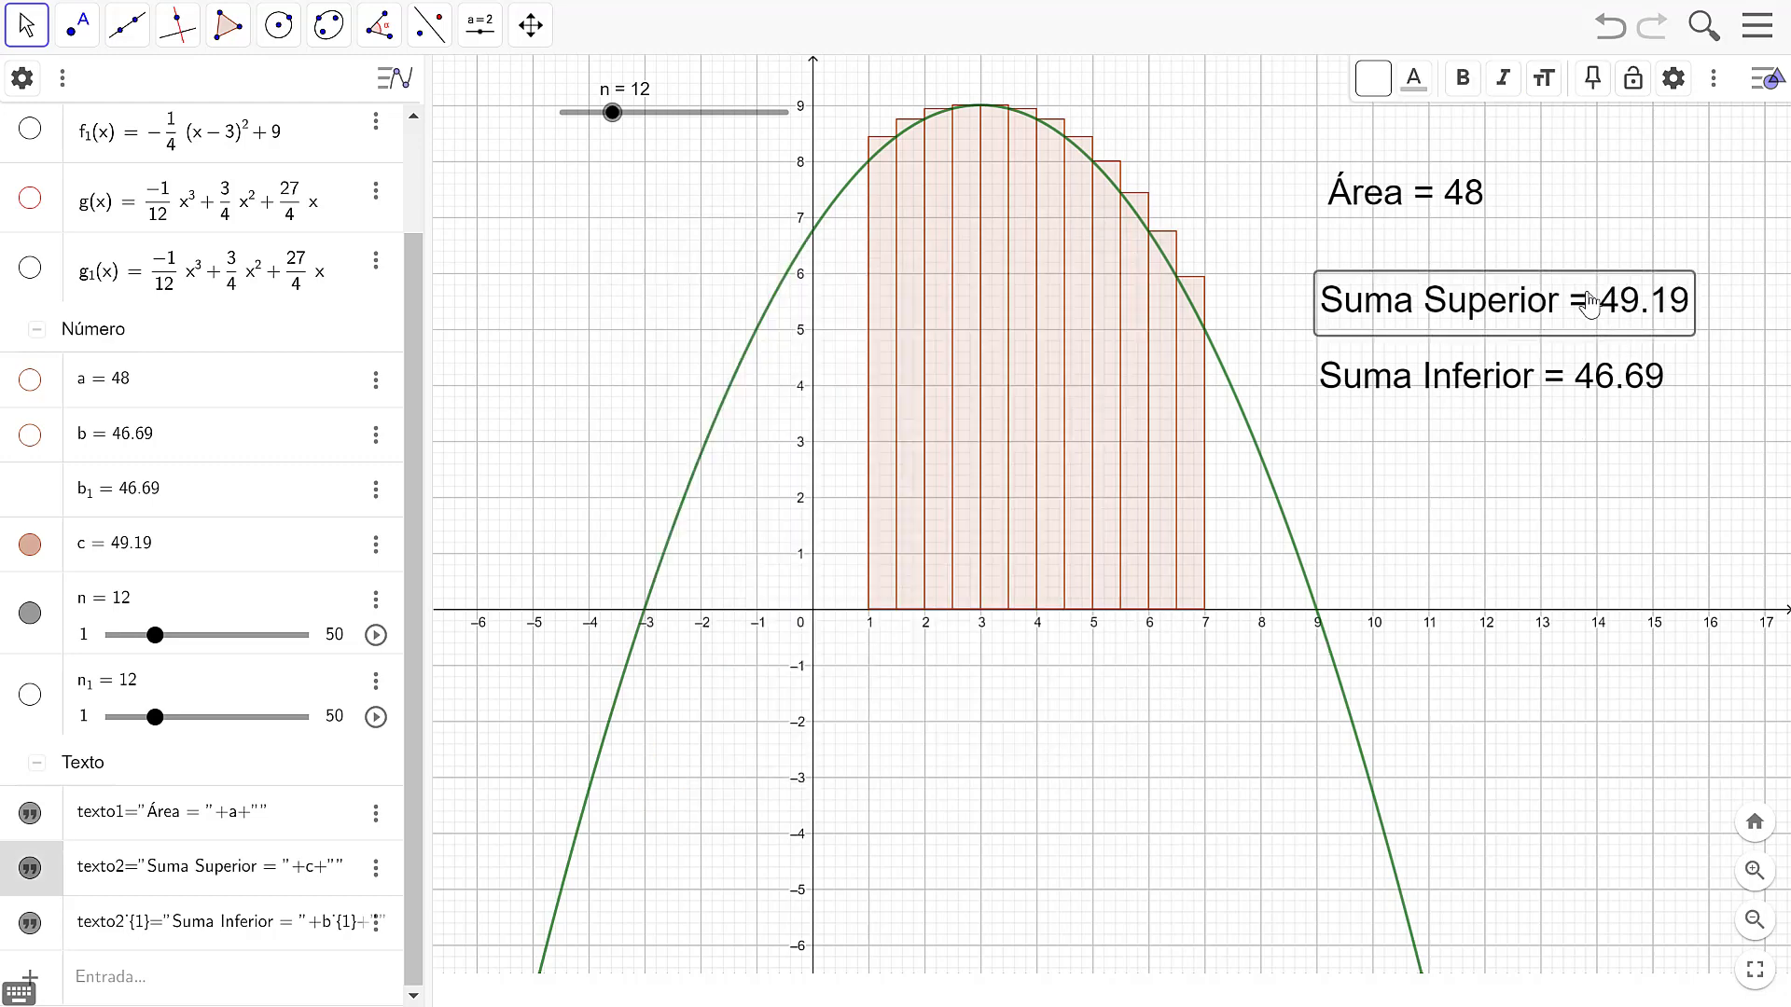
Move slider n to 50 and back to 25 to compare how both sum texts respond.
left_click(1595, 380)
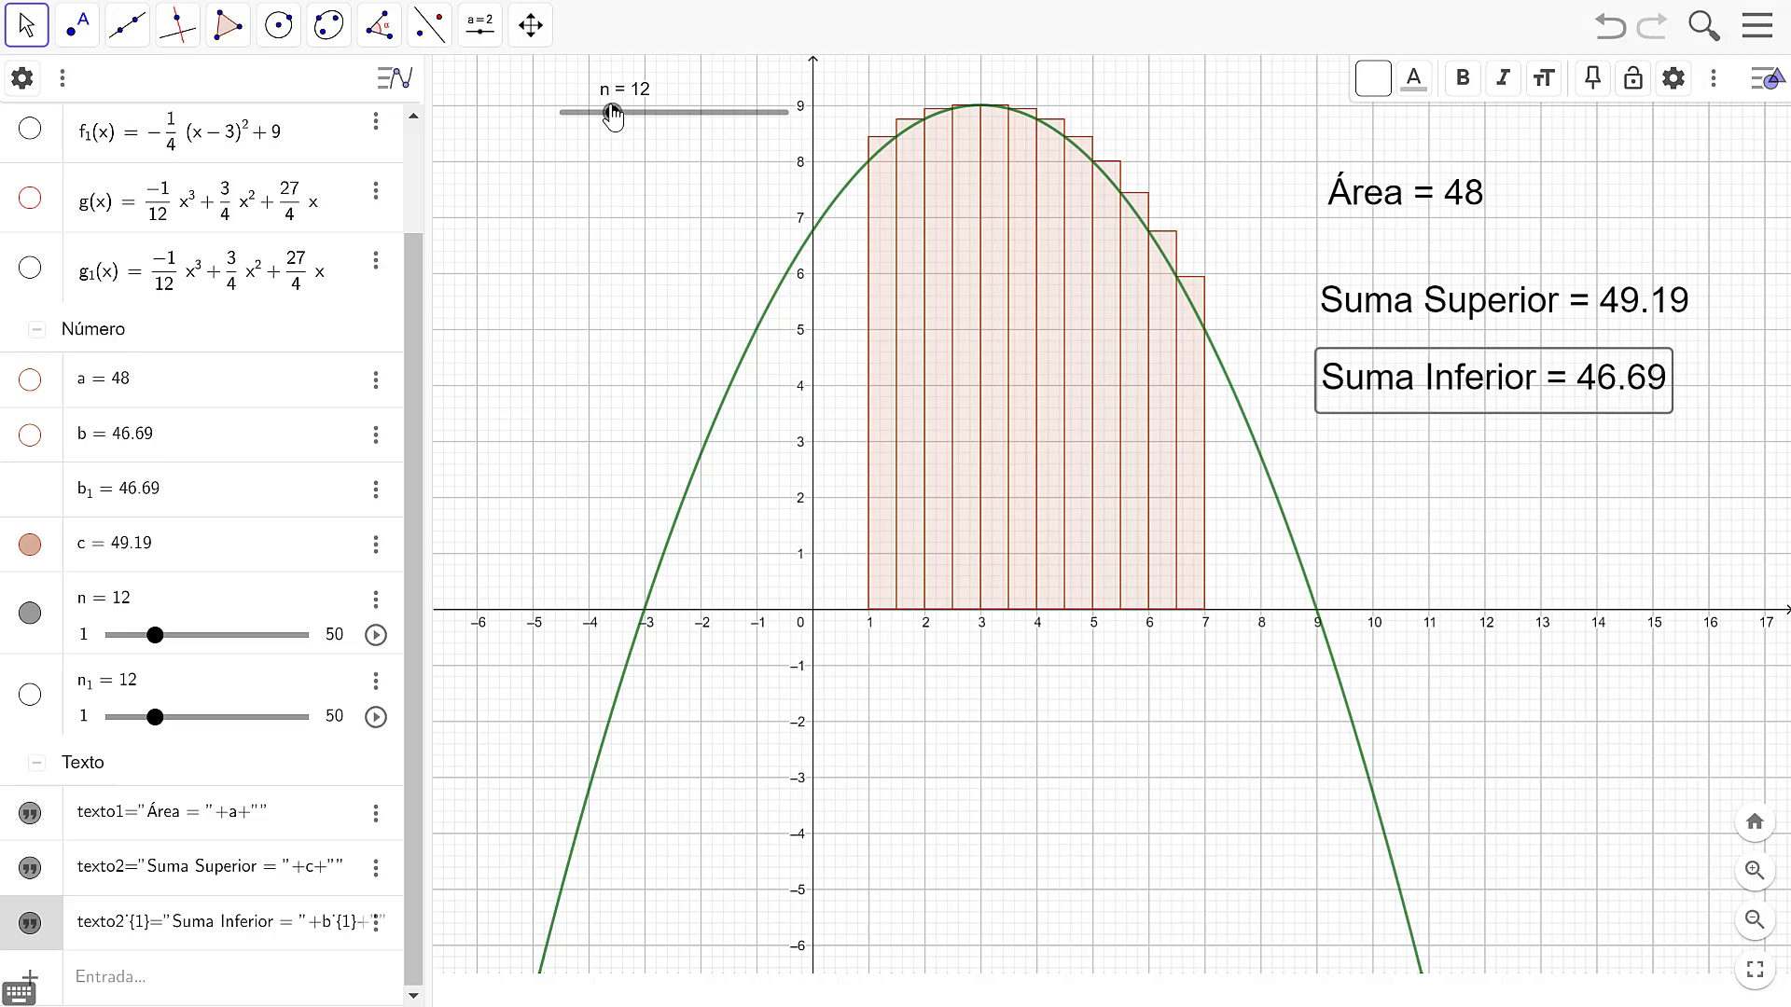
left_click_drag(613, 114, 789, 116)
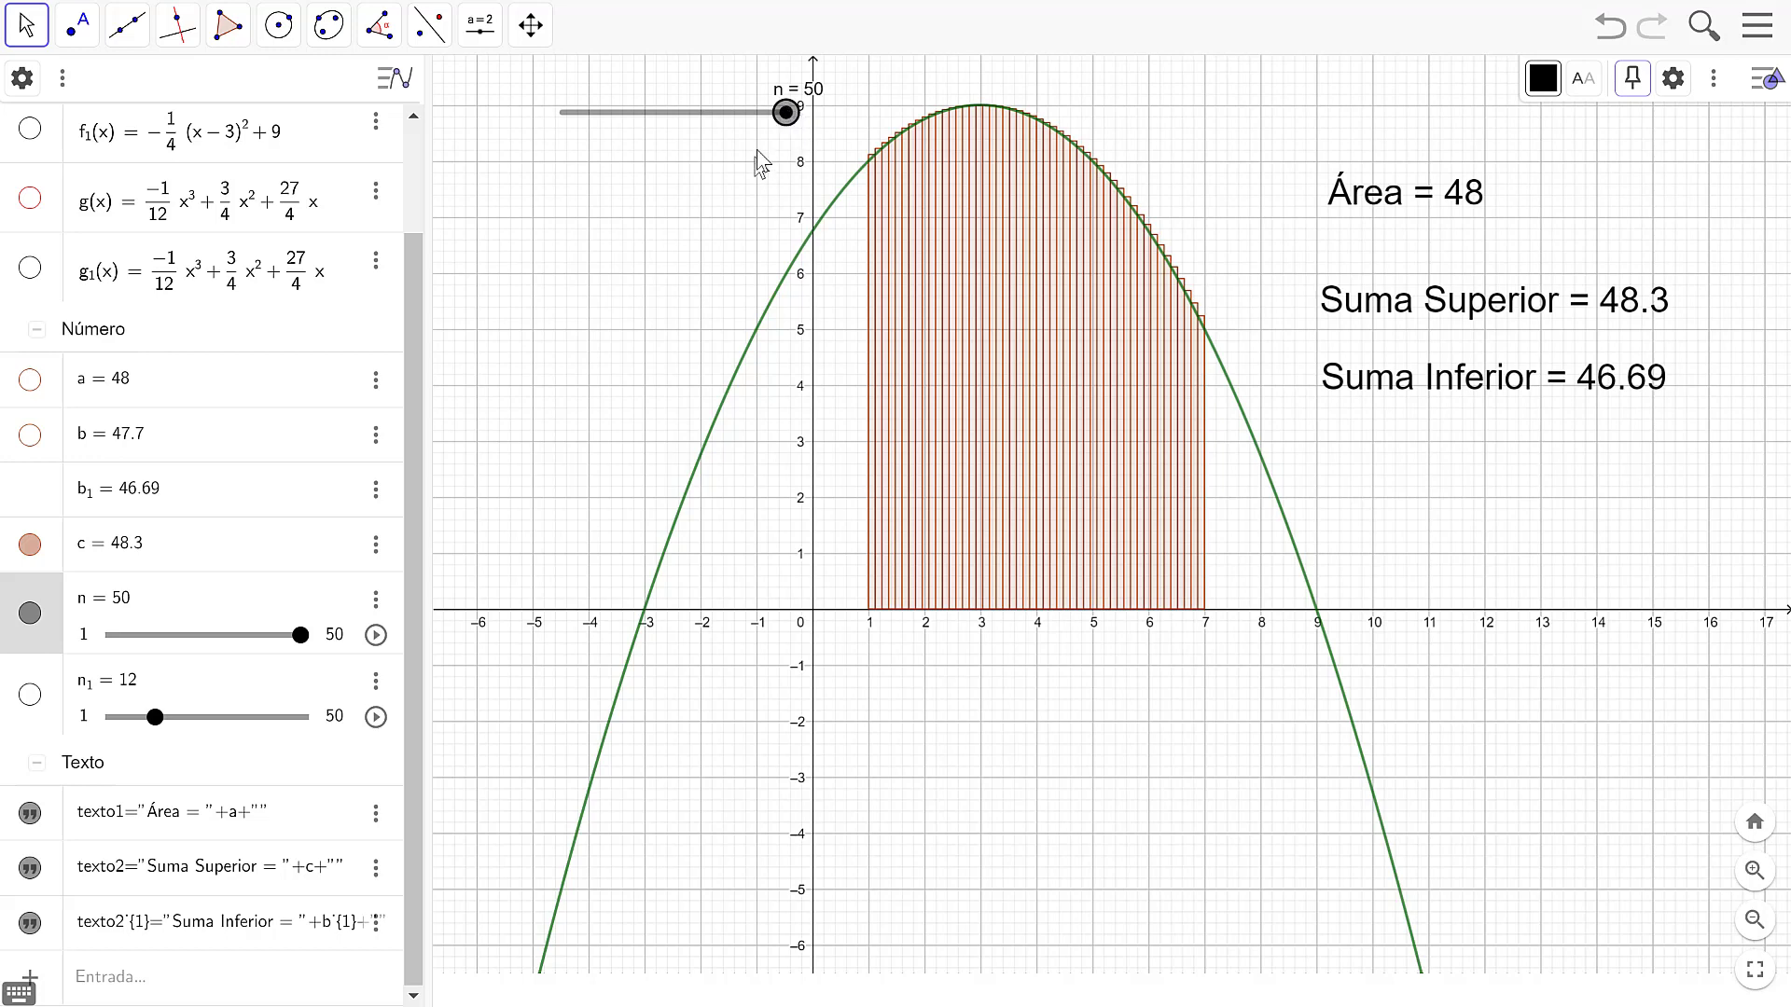
left_click_drag(786, 115, 672, 160)
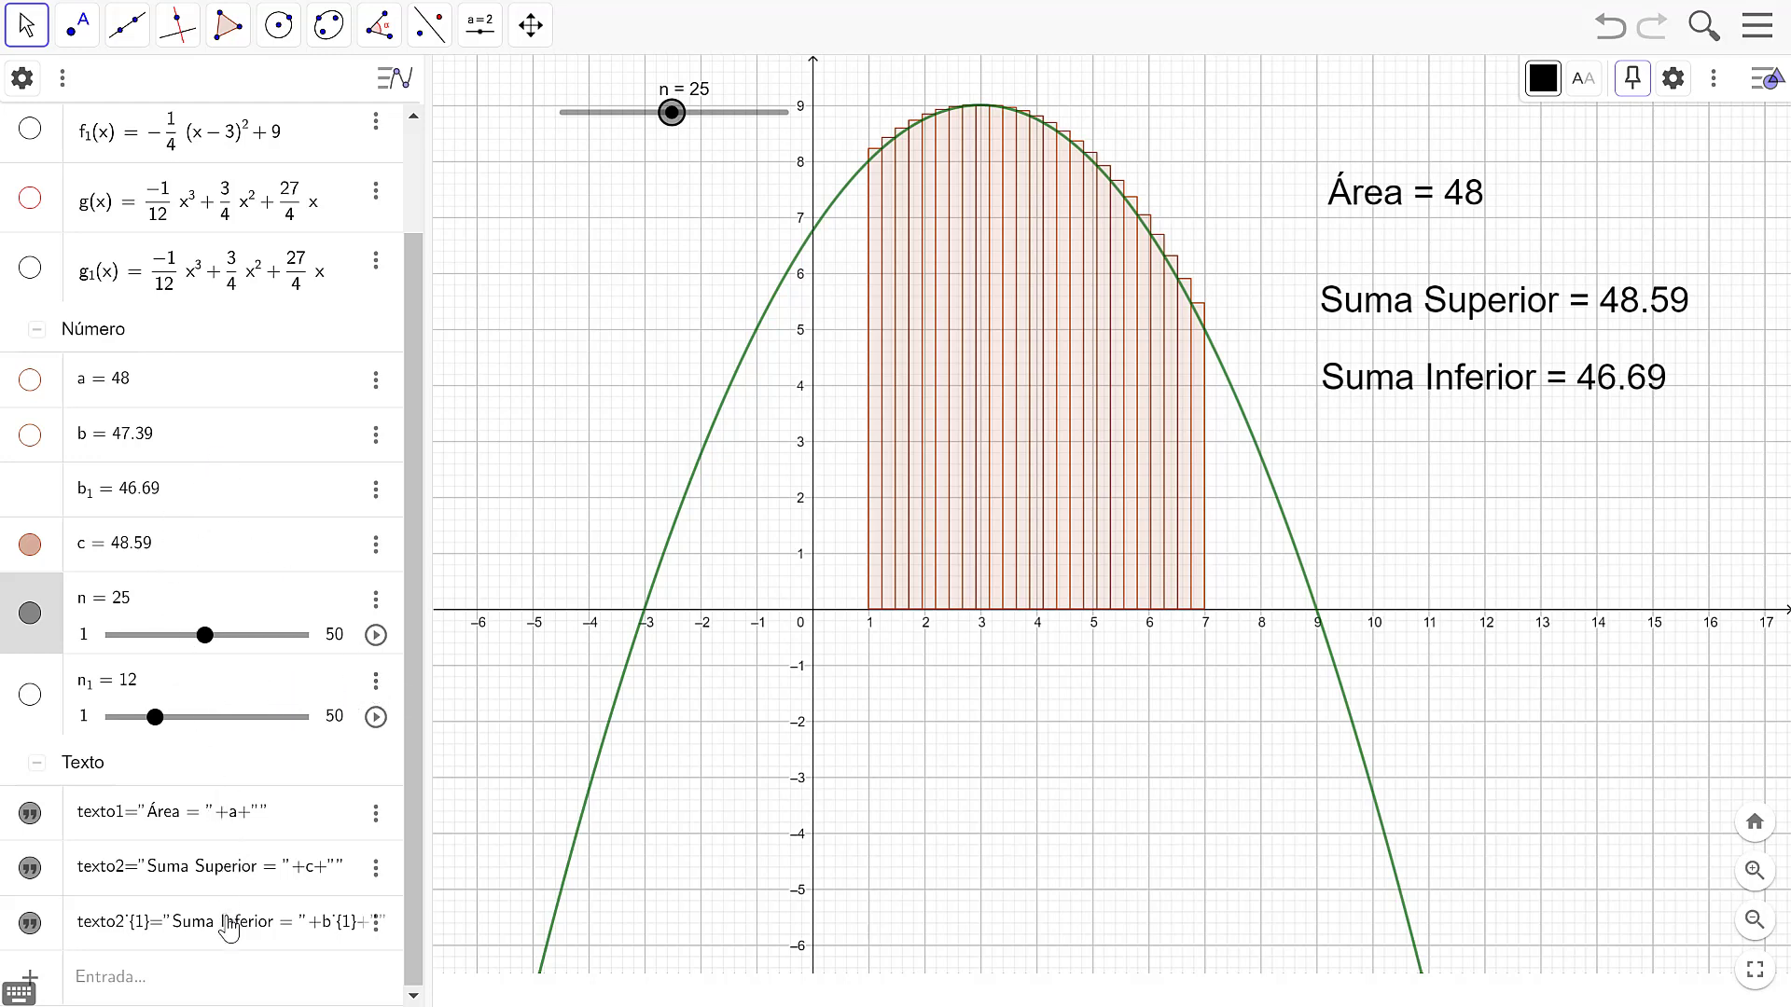
Inspect which variable the copied Suma Inferior text uses and how b is defined.
double_click(229, 926)
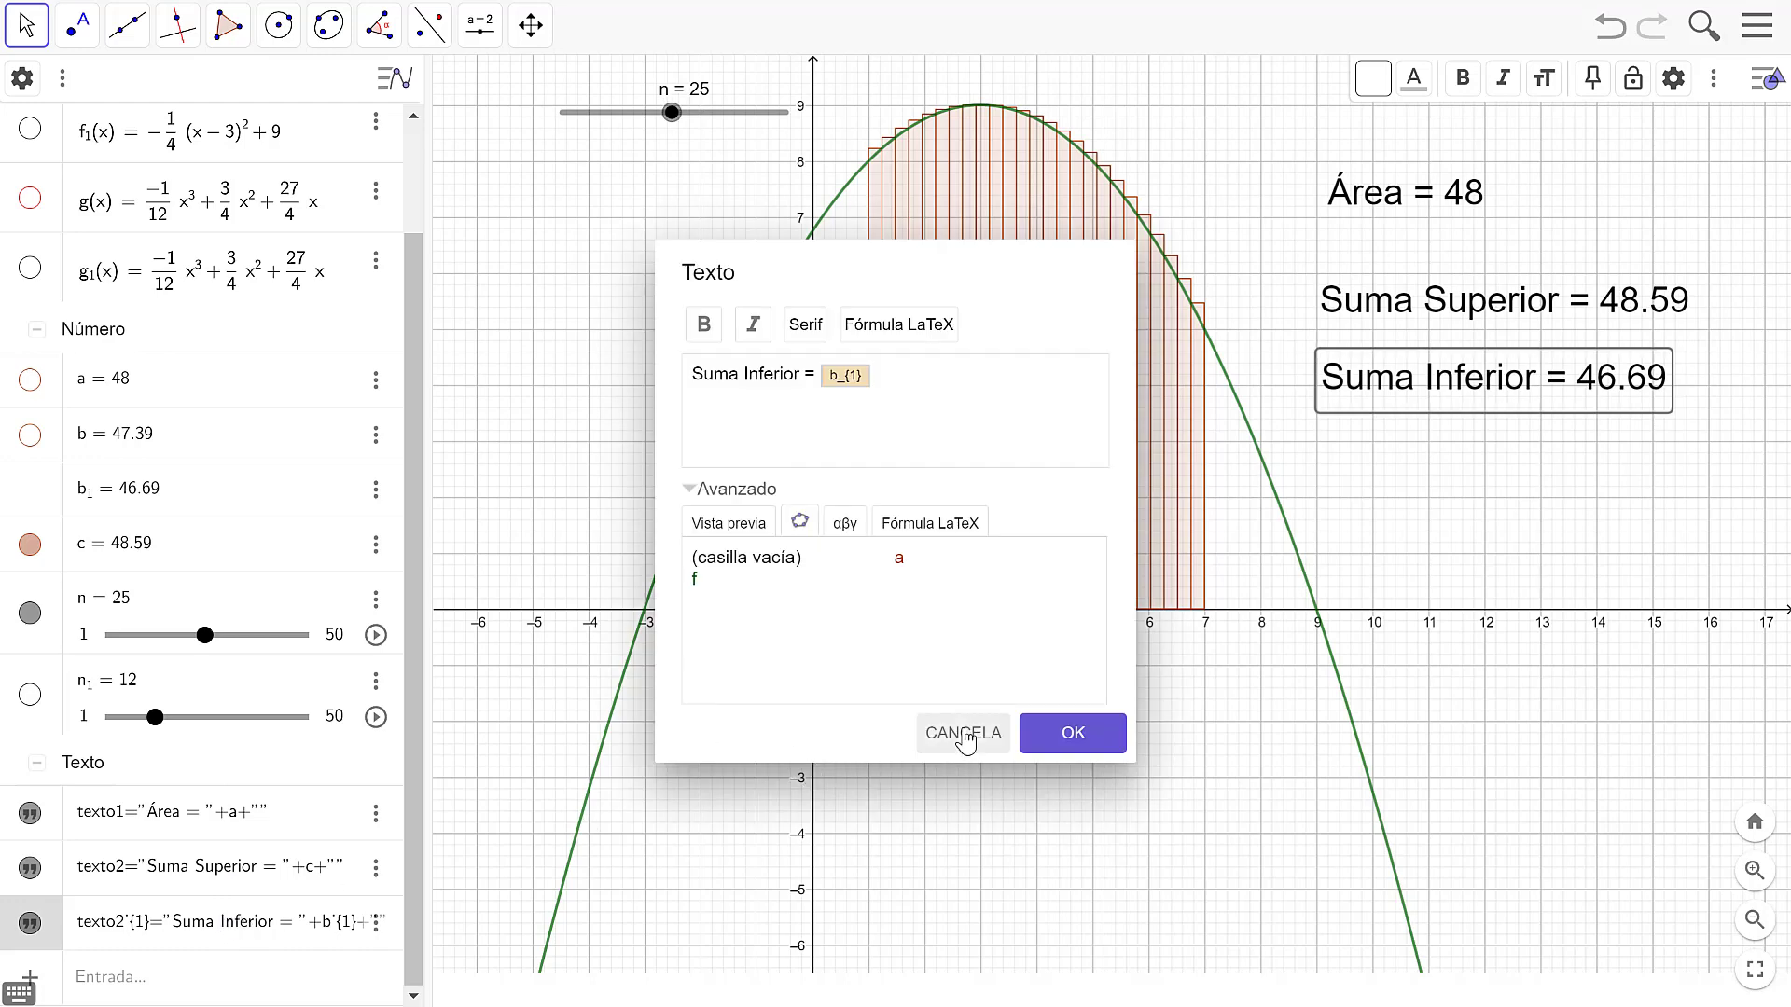
left_click(966, 737)
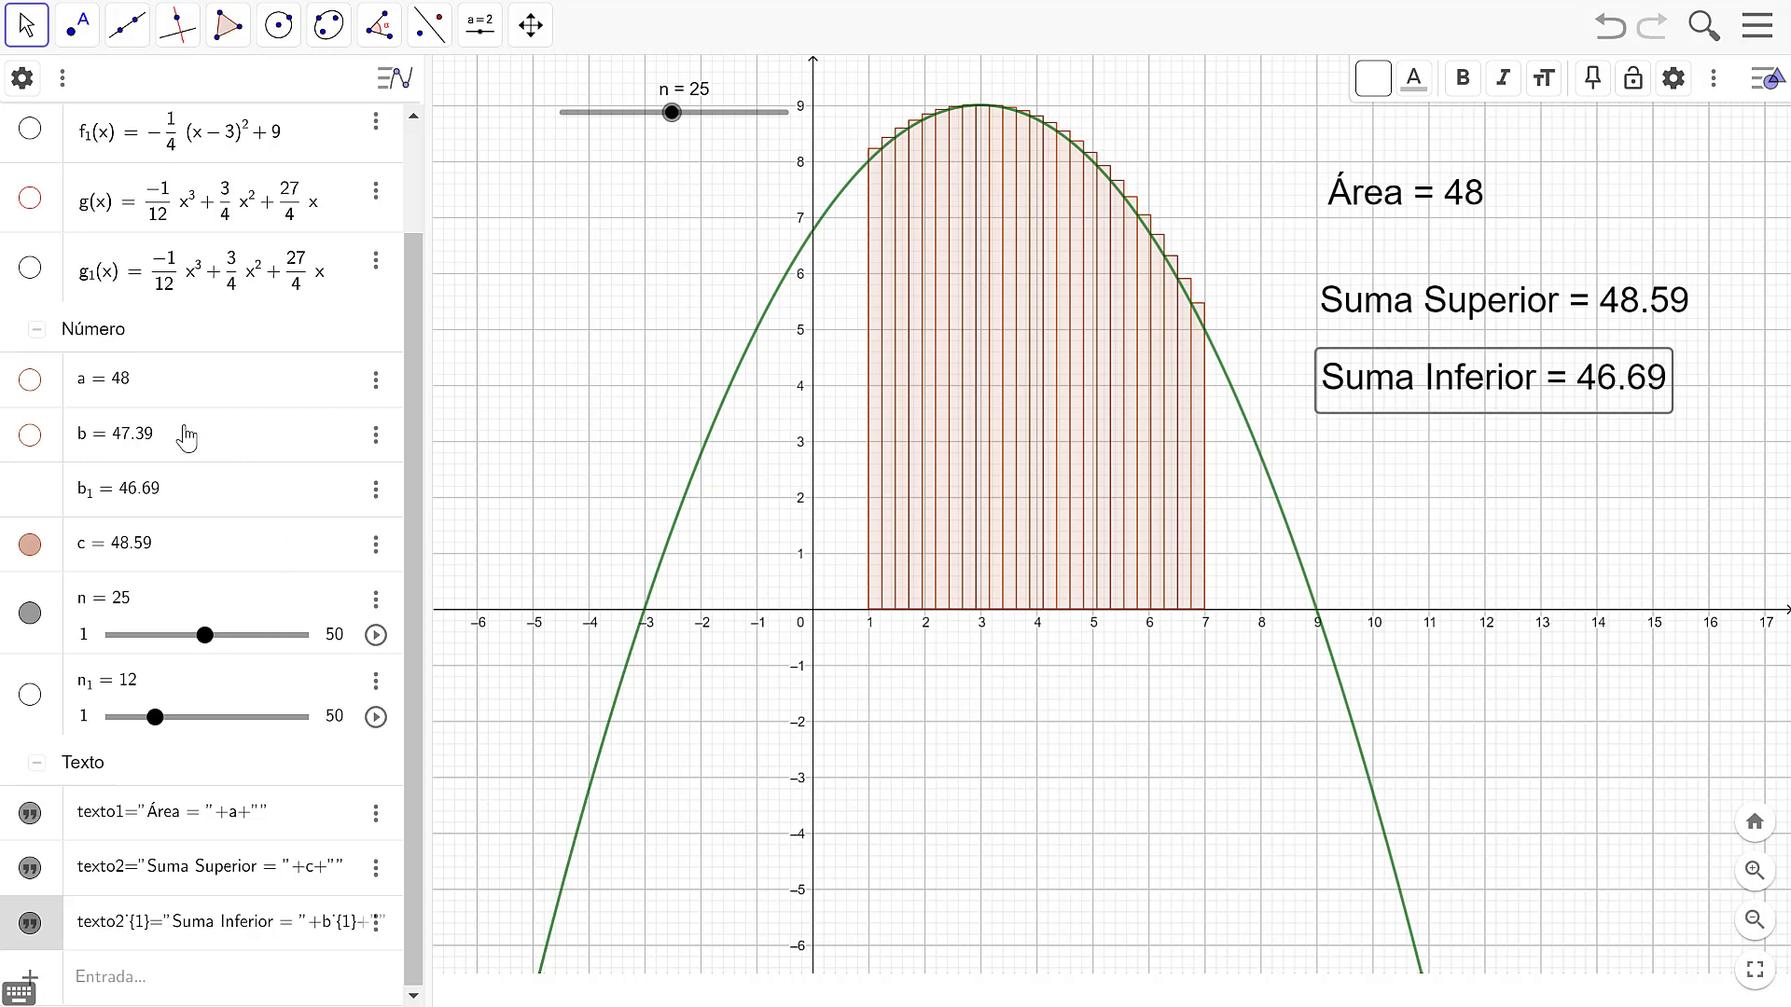
left_click(186, 435)
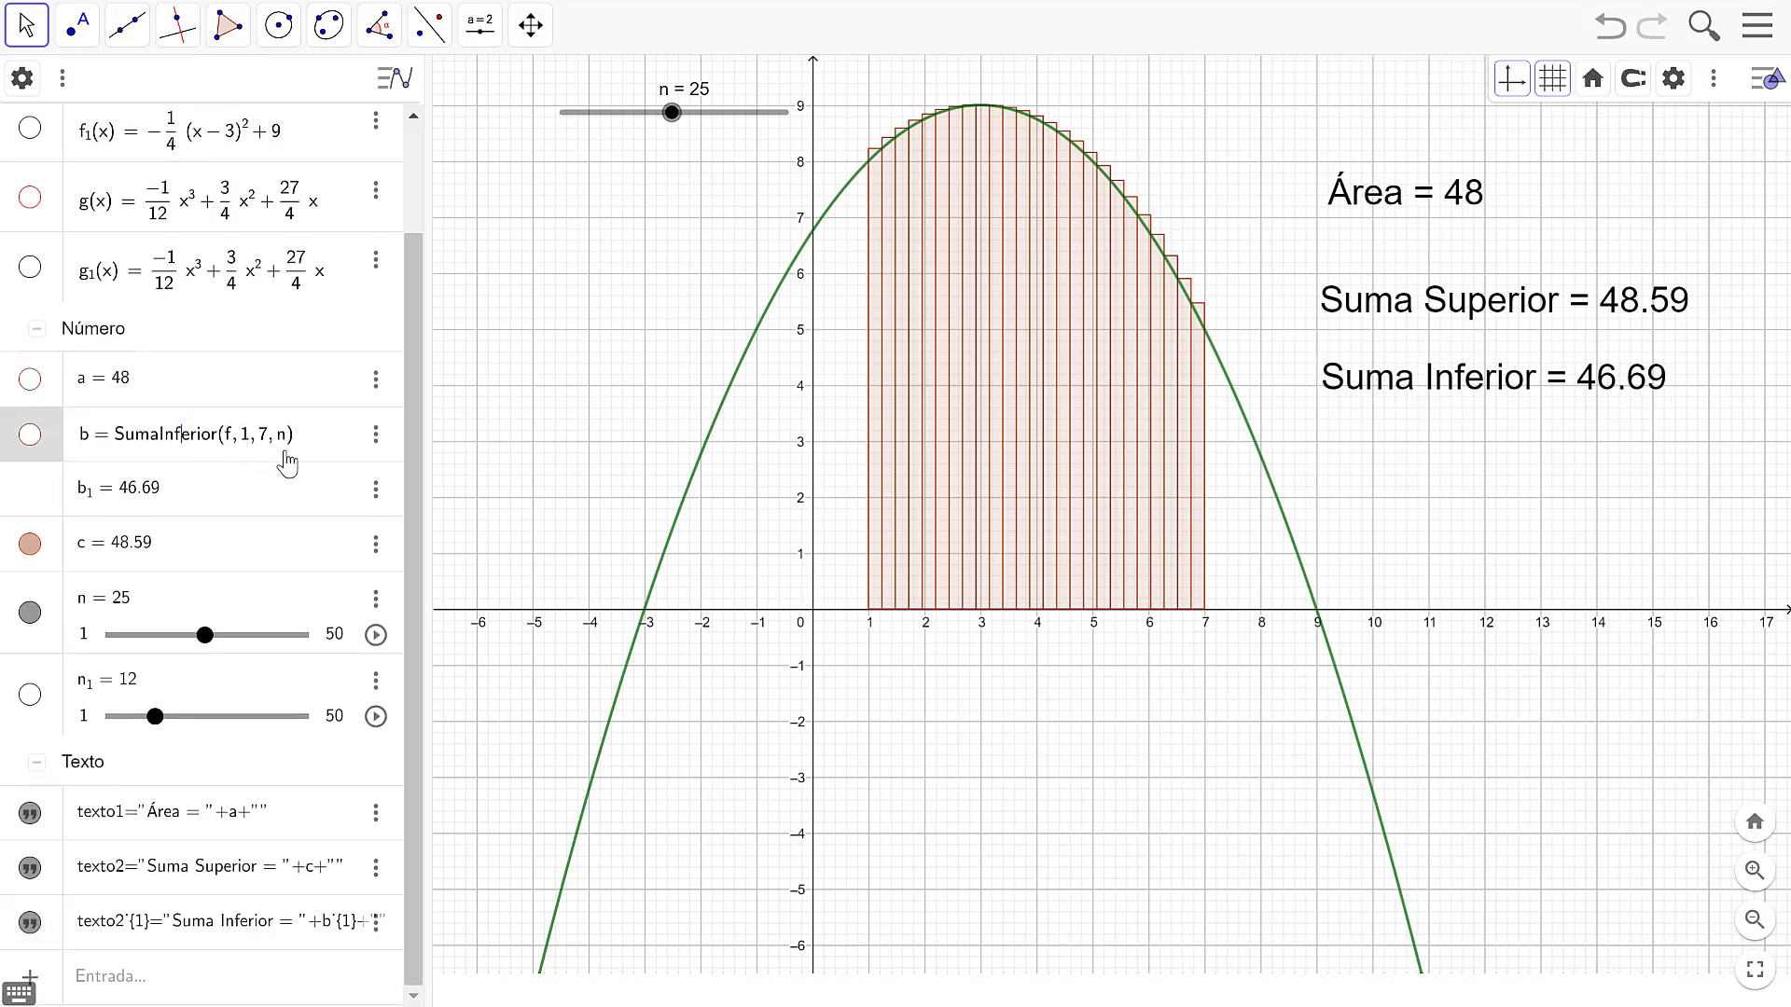
Try to delete the duplicate slider n₁, undo the deletion, and set n₁ to 34.
left_click(377, 684)
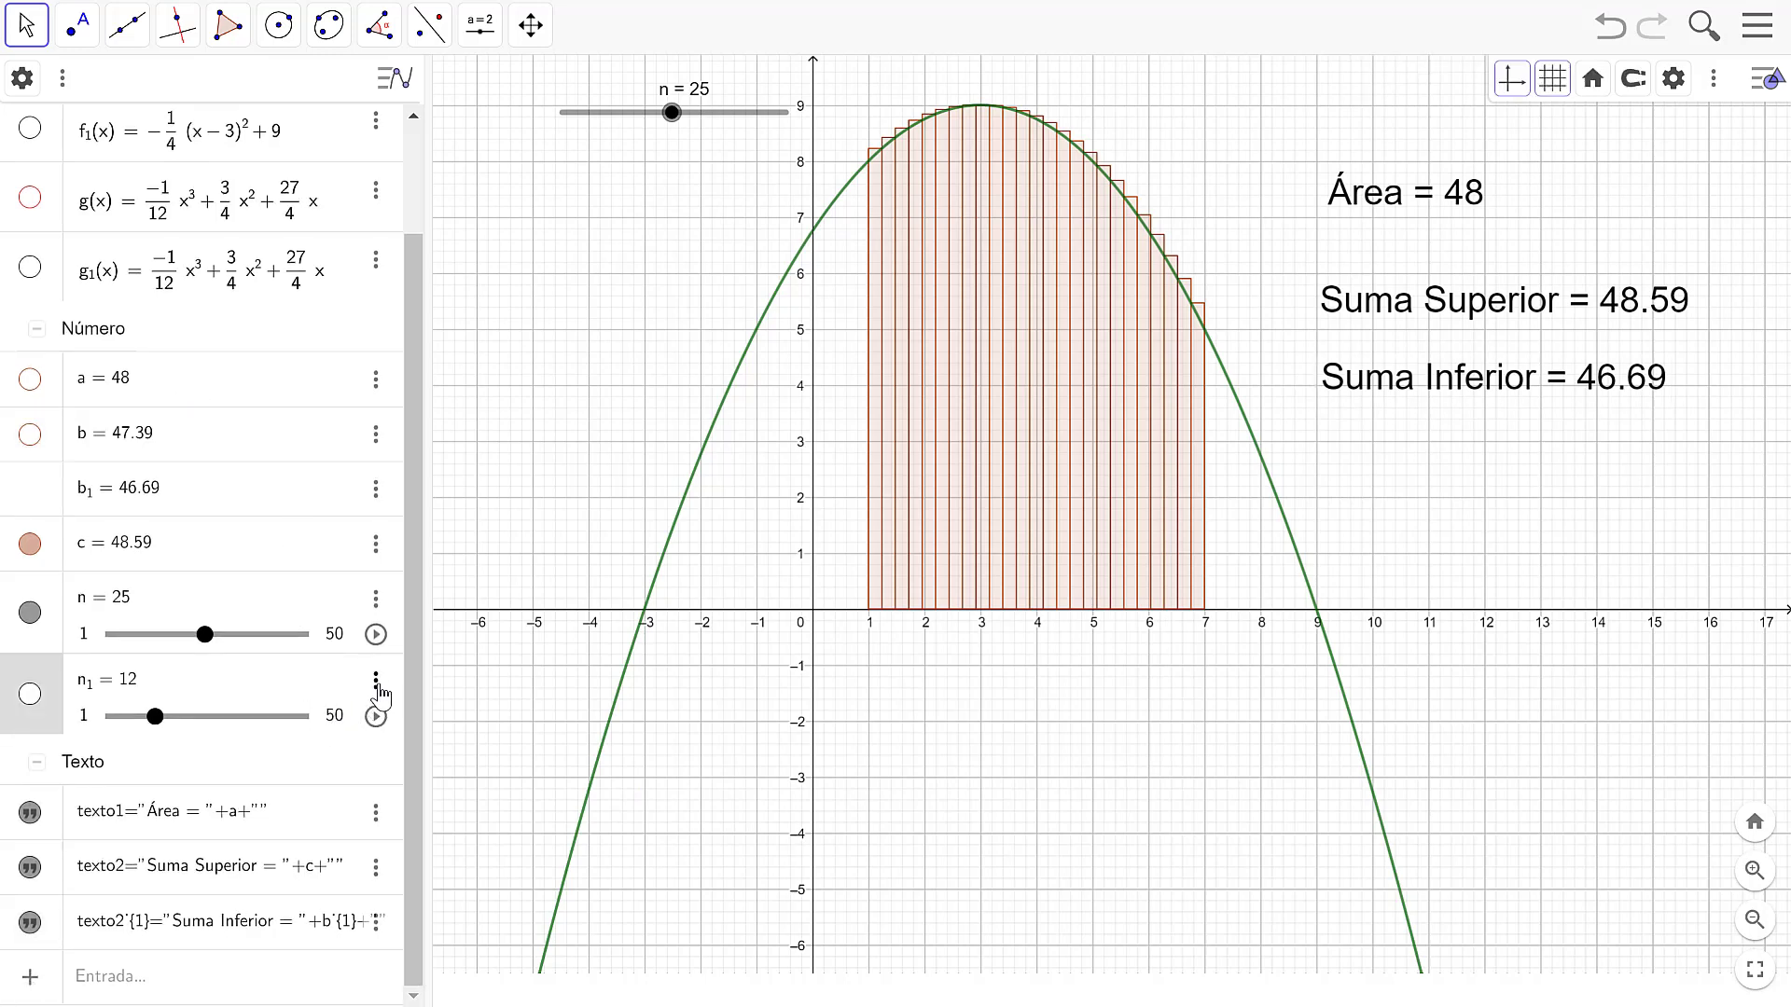
left_click(392, 720)
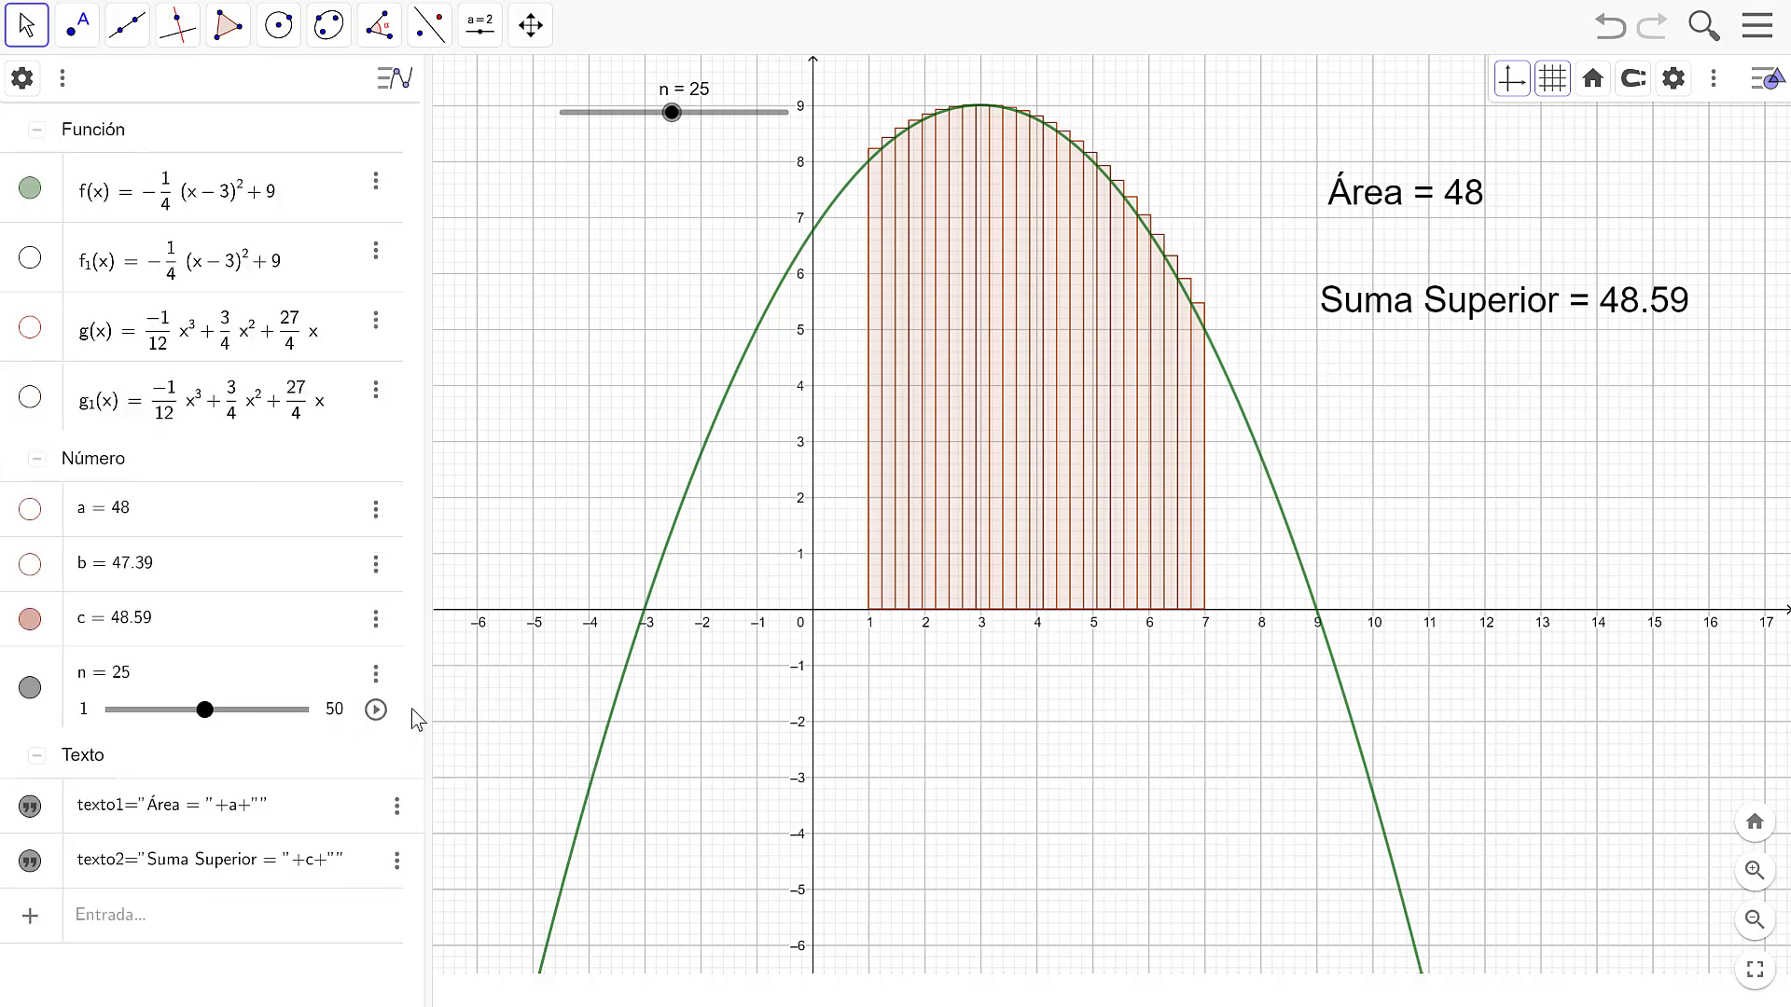
key("ctrl+z")
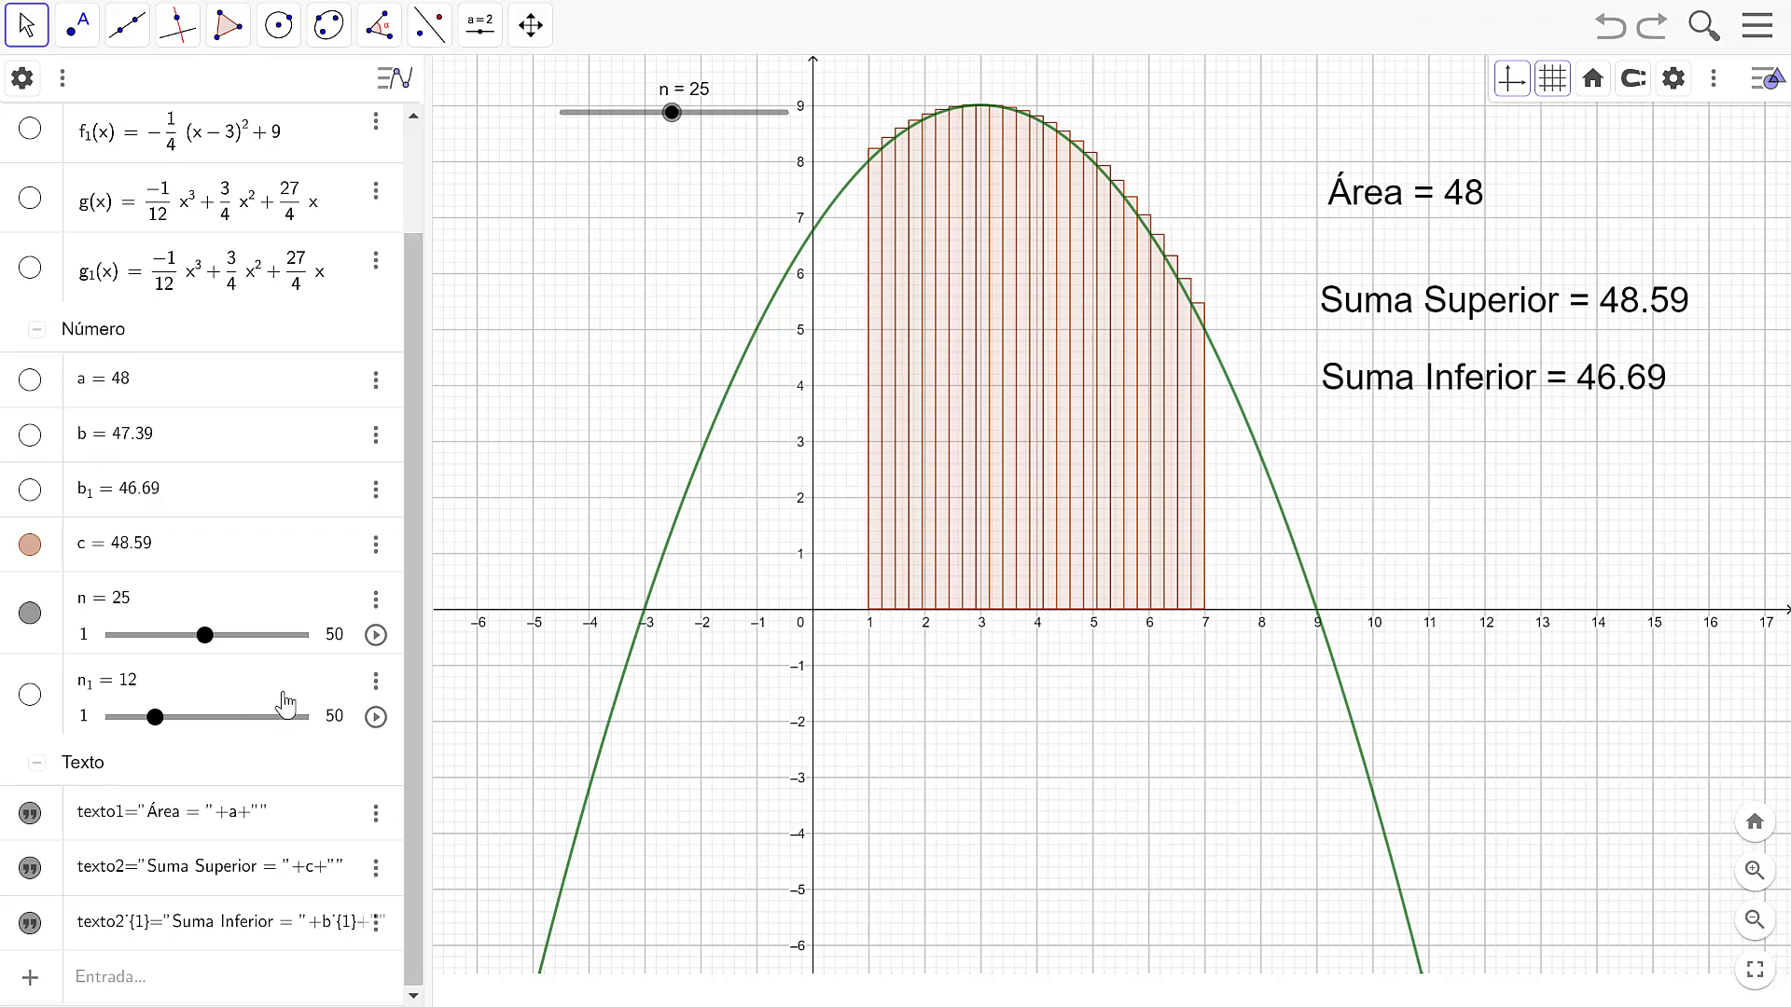
left_click_drag(156, 718, 238, 733)
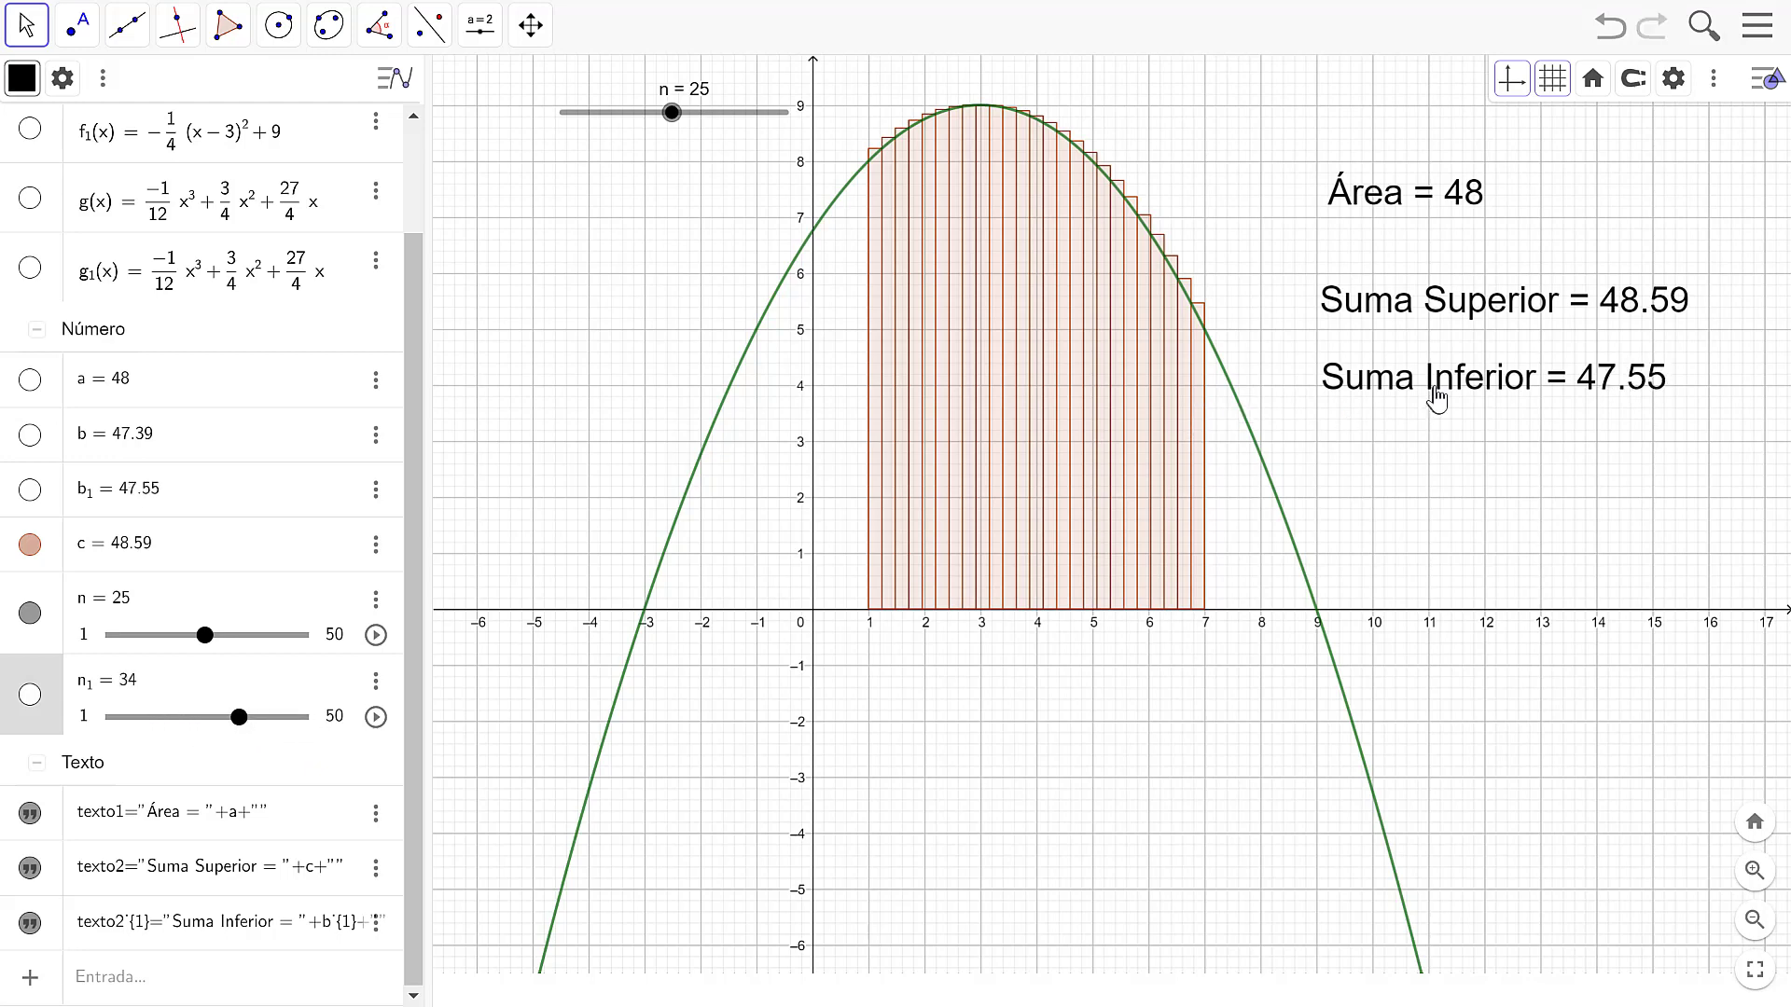
Link the value in the Suma Inferior text to variable b instead of the duplicate b₁.
left_click(1450, 380)
double_click(1451, 376)
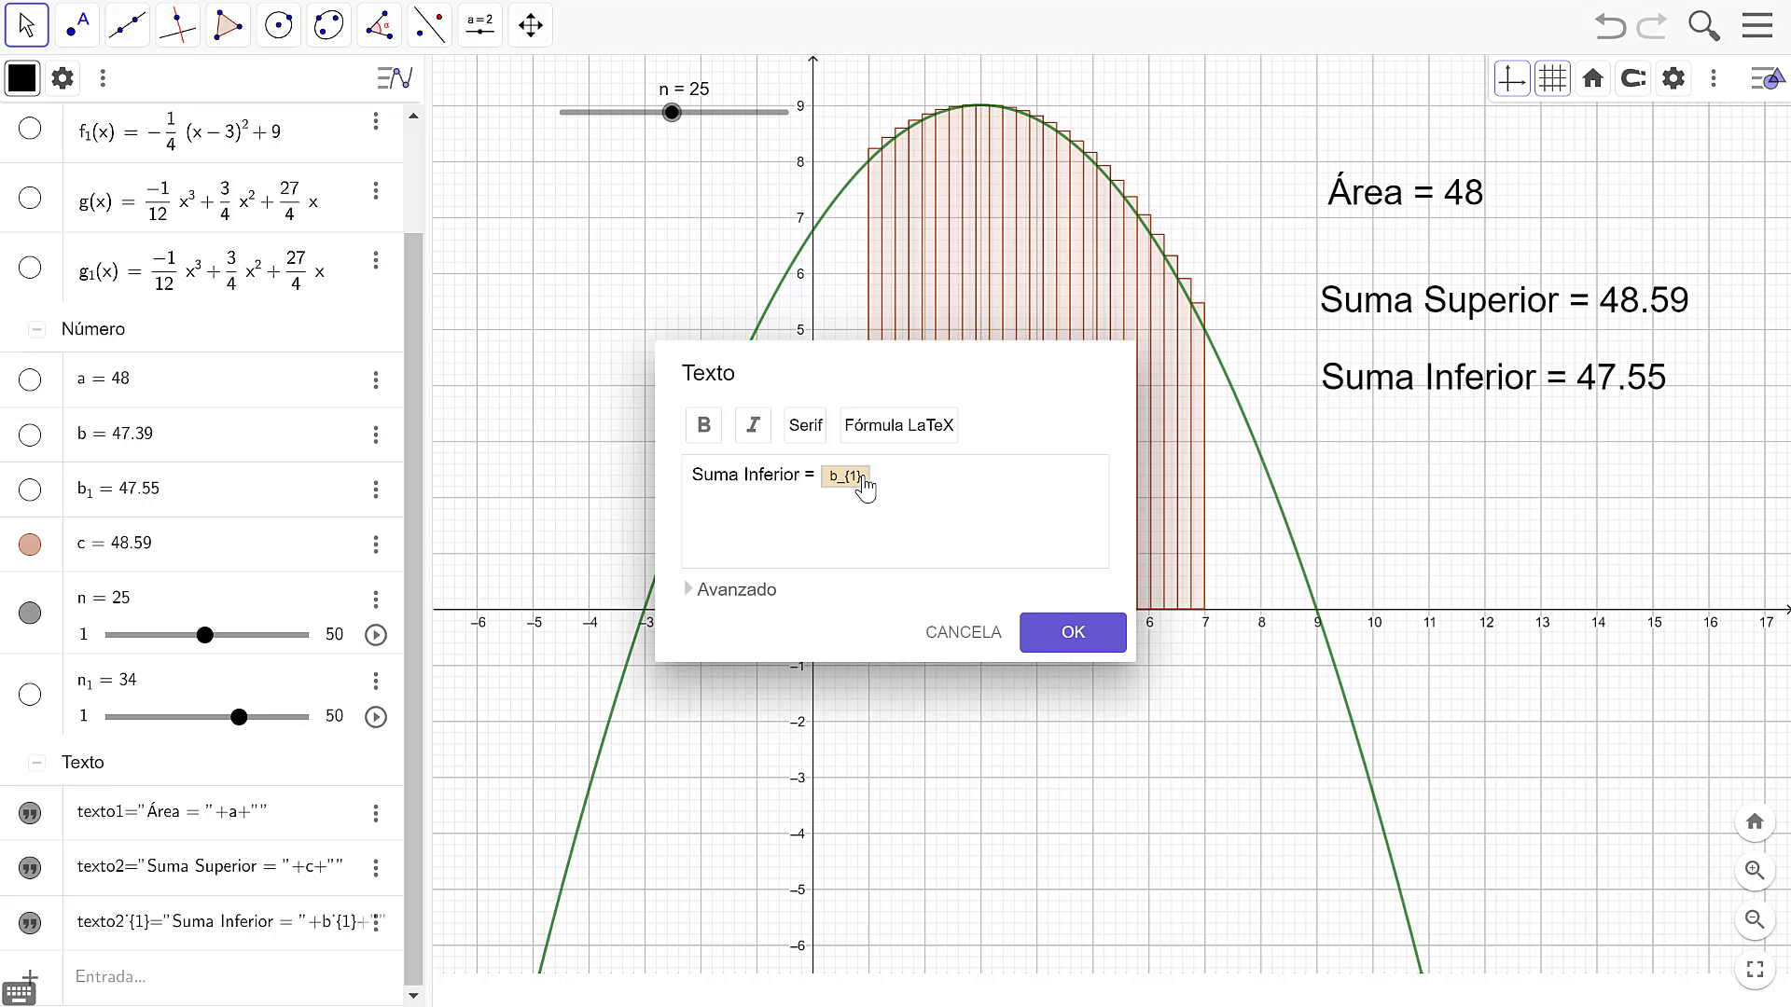
left_click(866, 483)
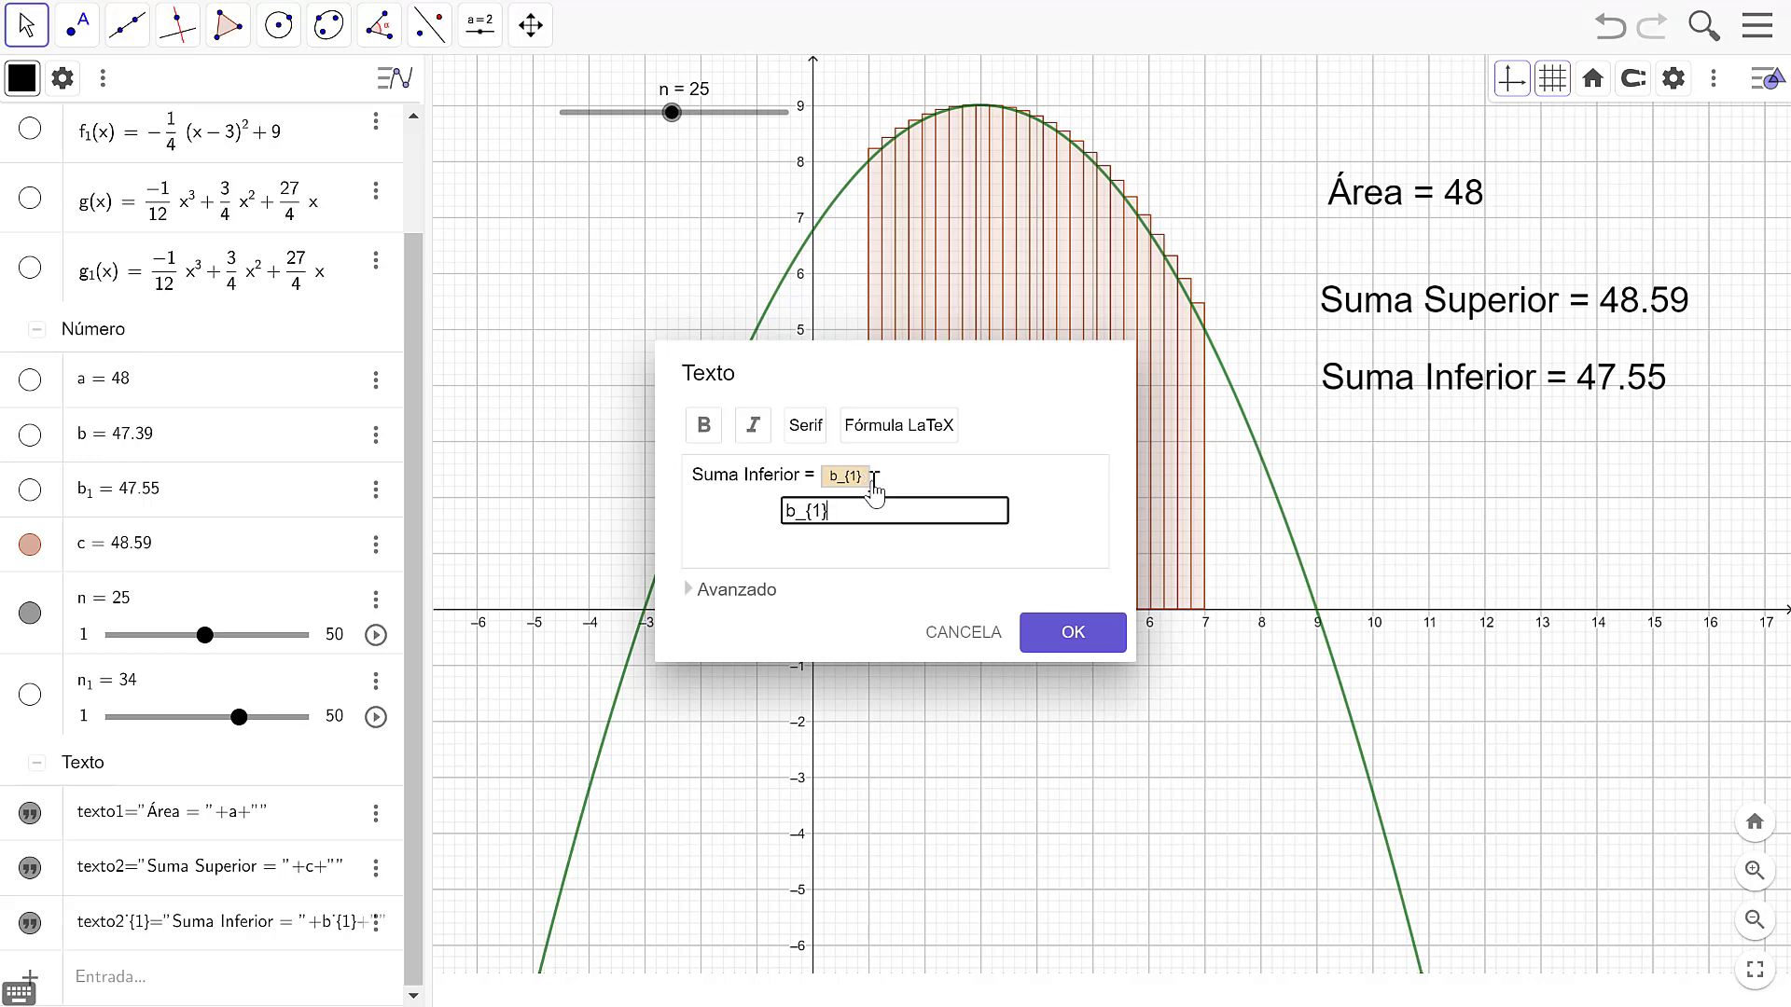
key("BackSpace")
key("BackSpace")
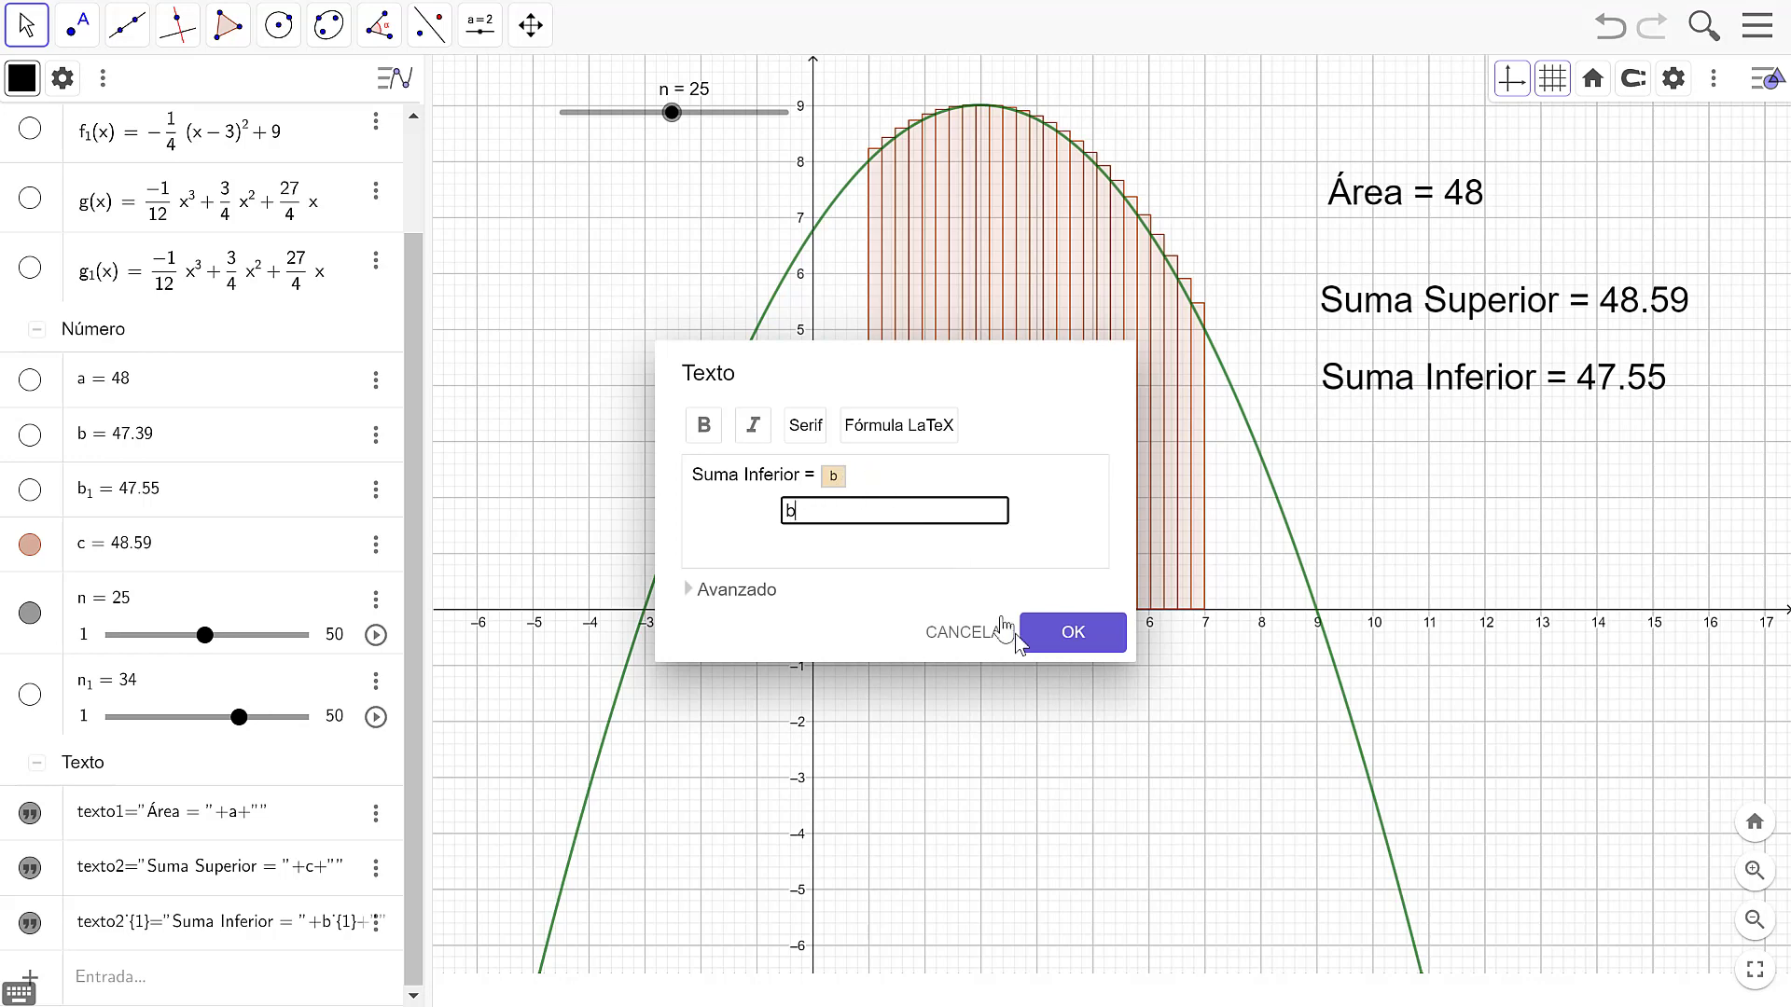
left_click(1073, 642)
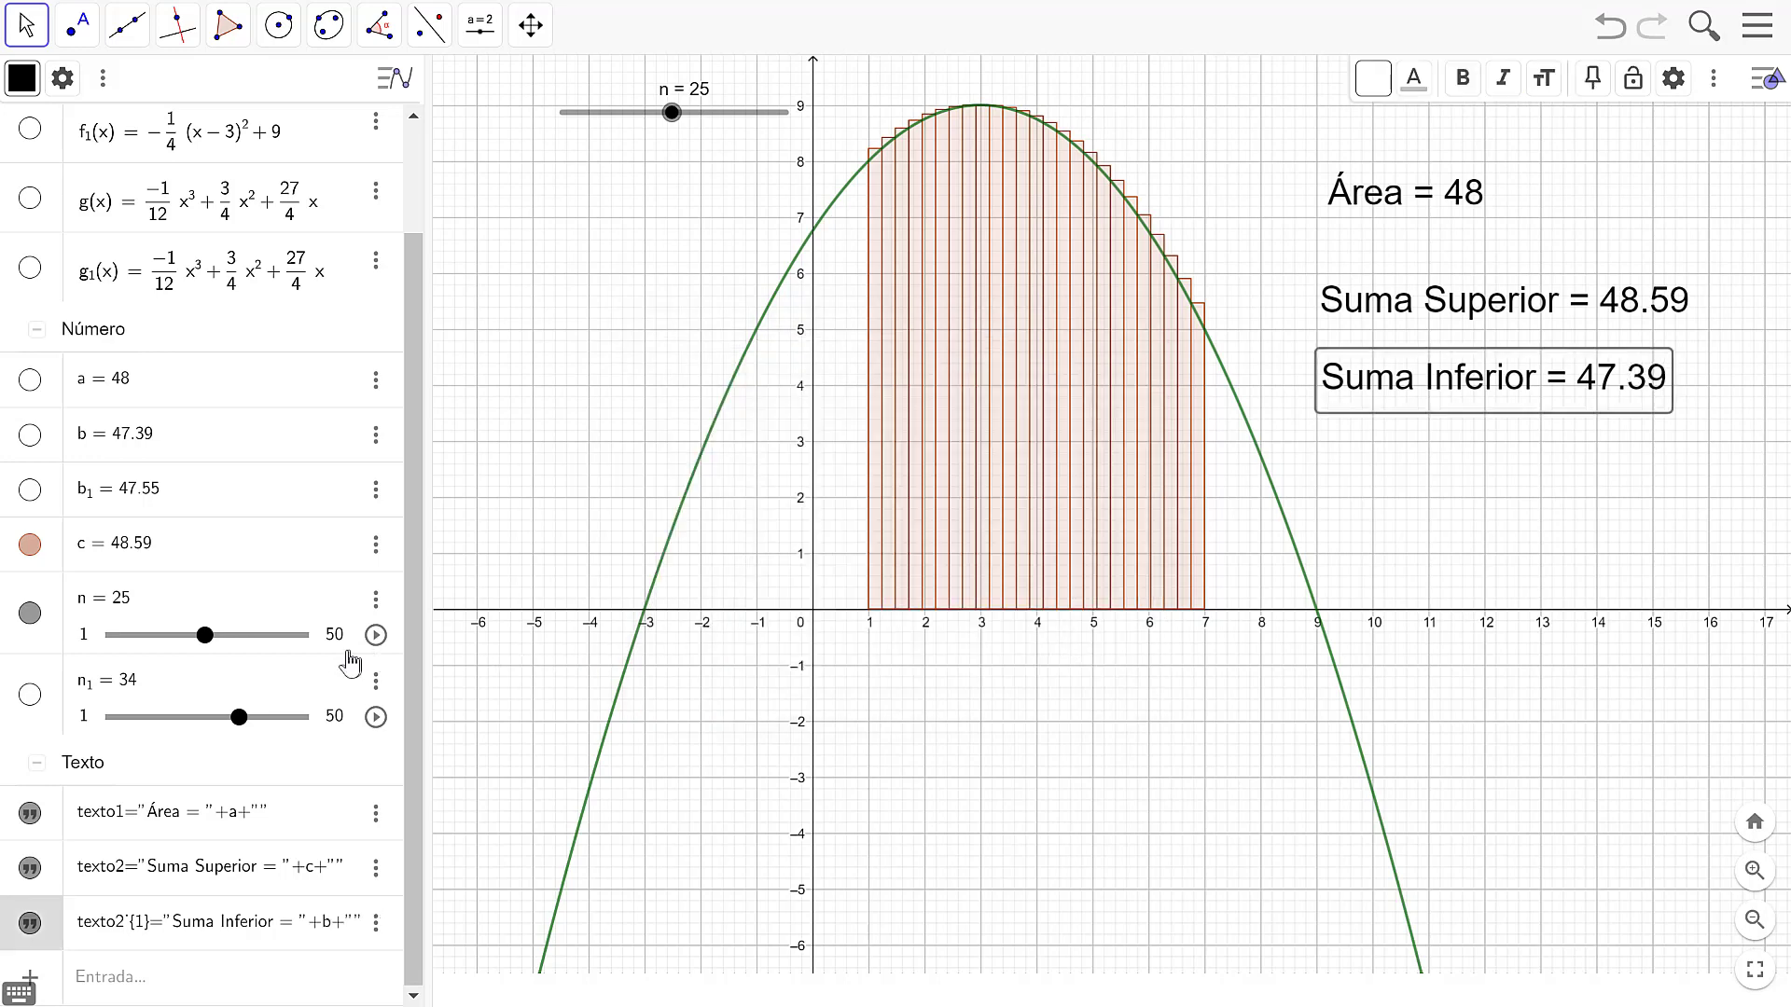
Delete the duplicate slider n₁ and set slider n to 29.
left_click(375, 682)
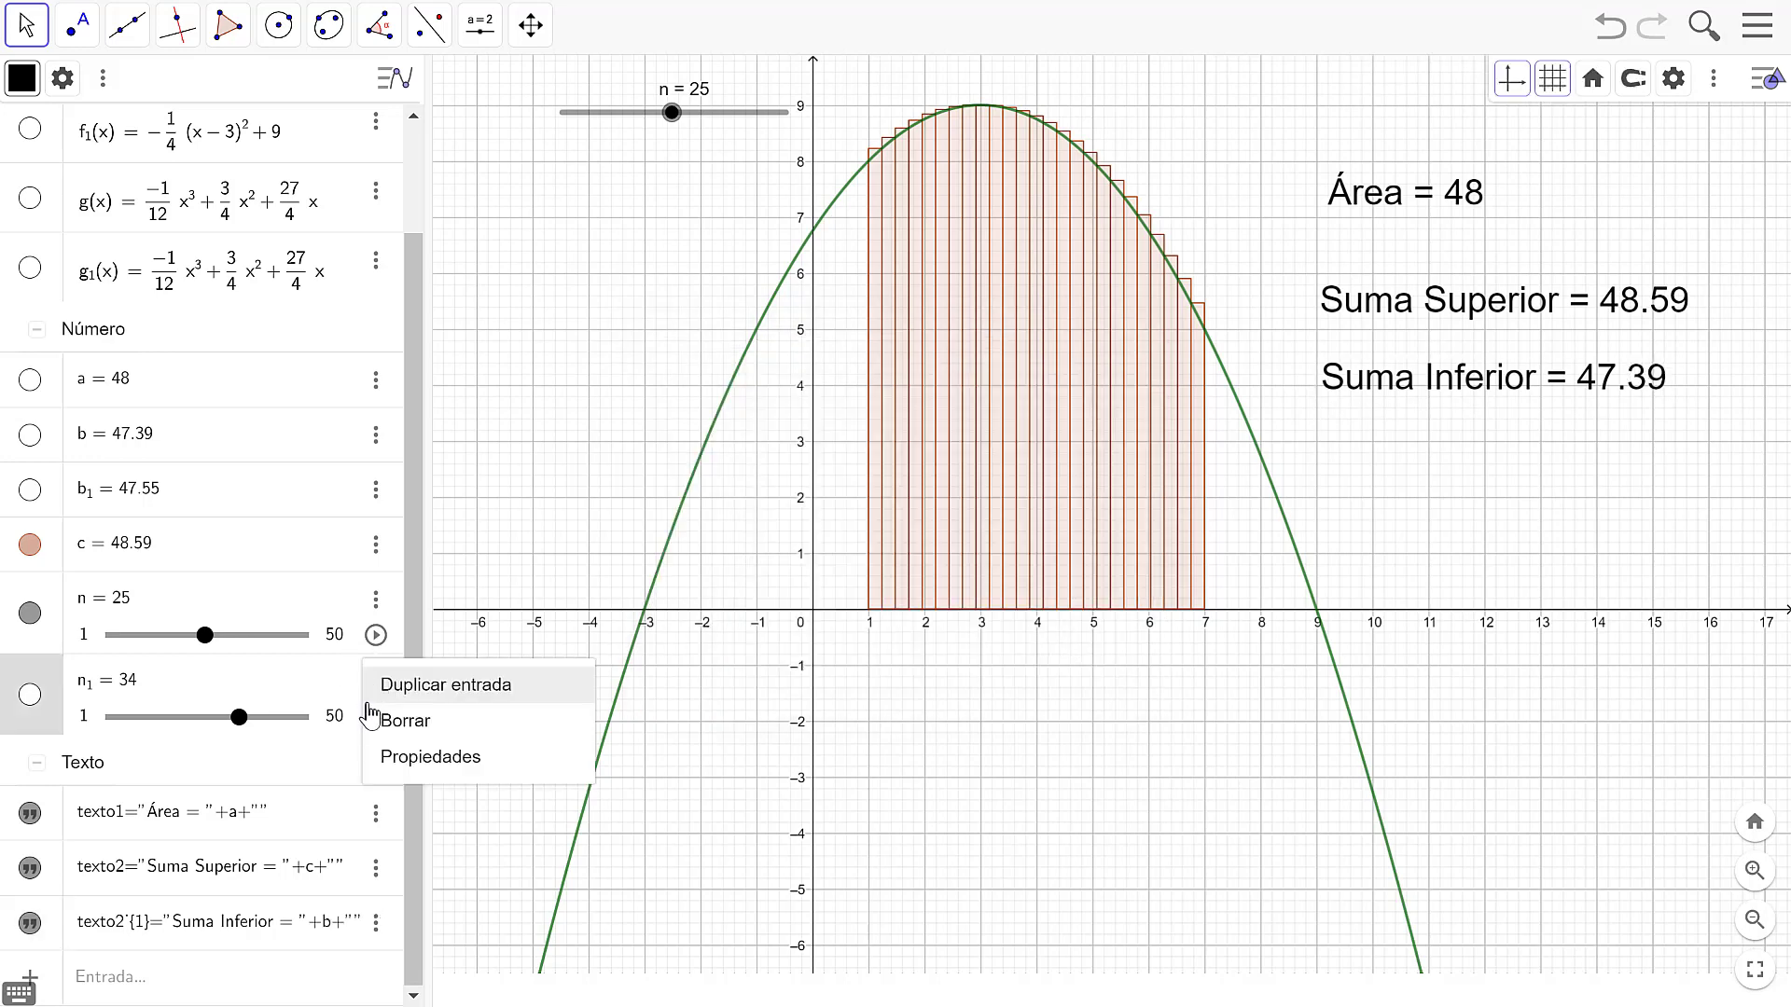
left_click(525, 717)
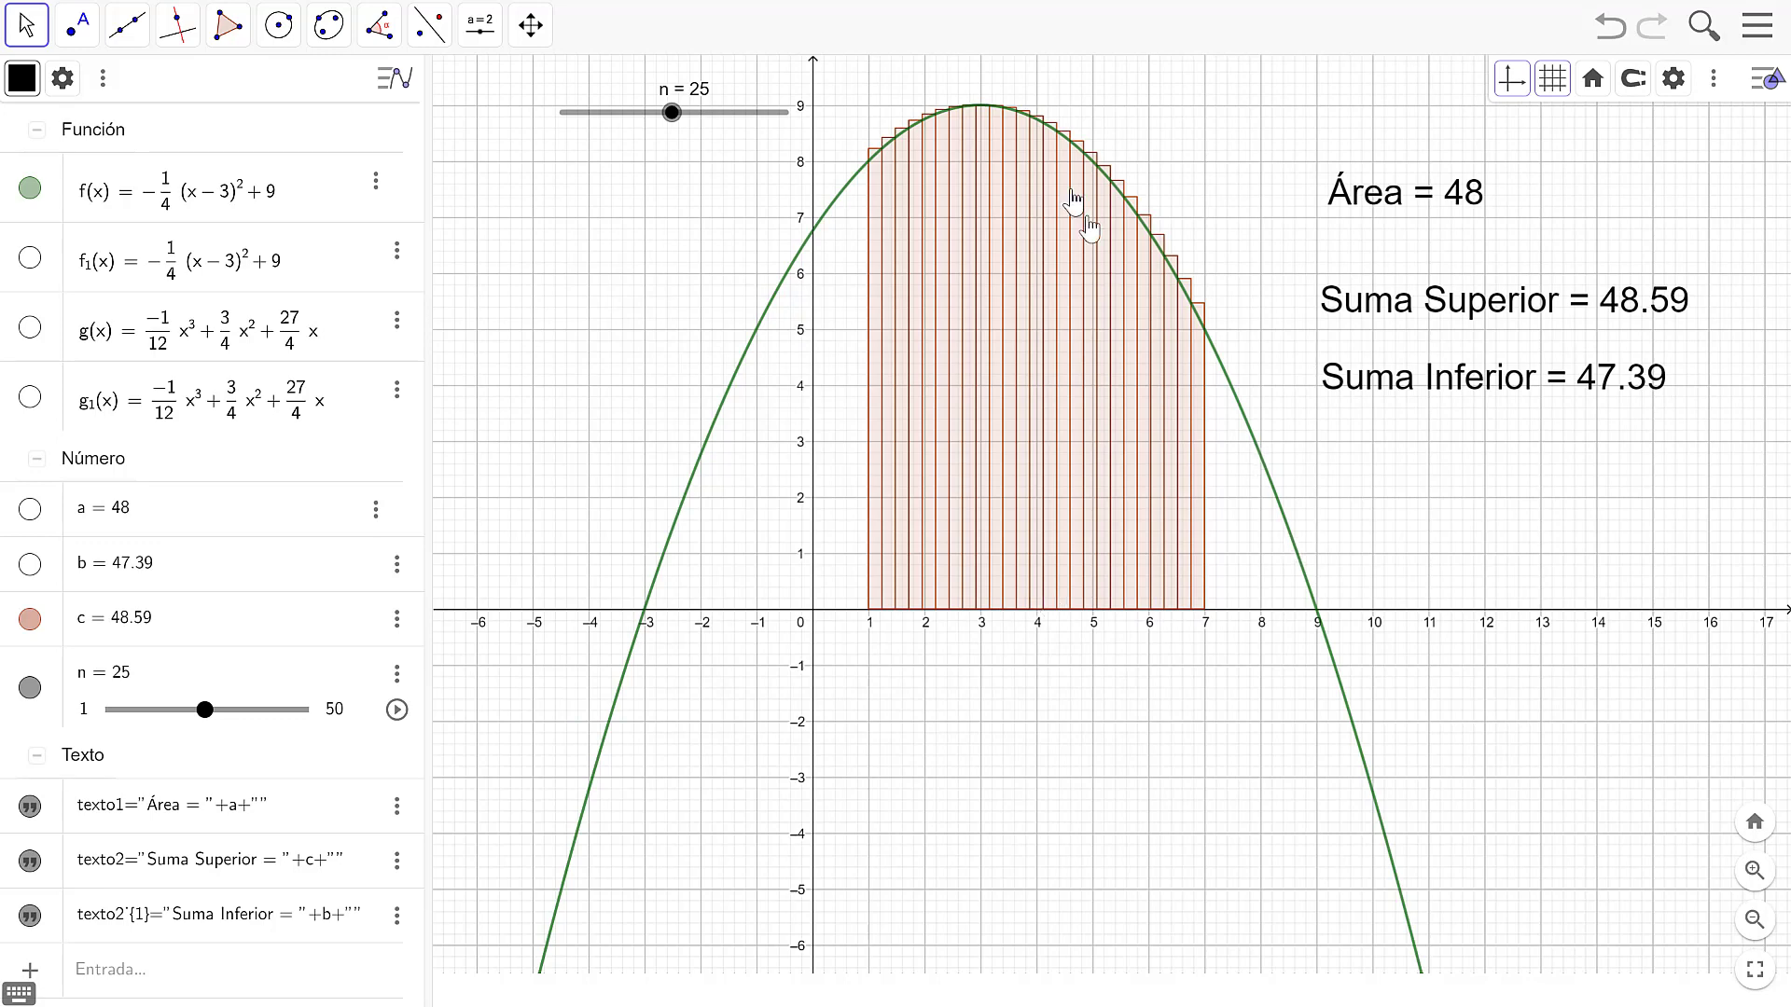
mouse_move(681, 121)
left_mouse_down()
mouse_move(569, 124)
mouse_move(694, 140)
left_mouse_up()
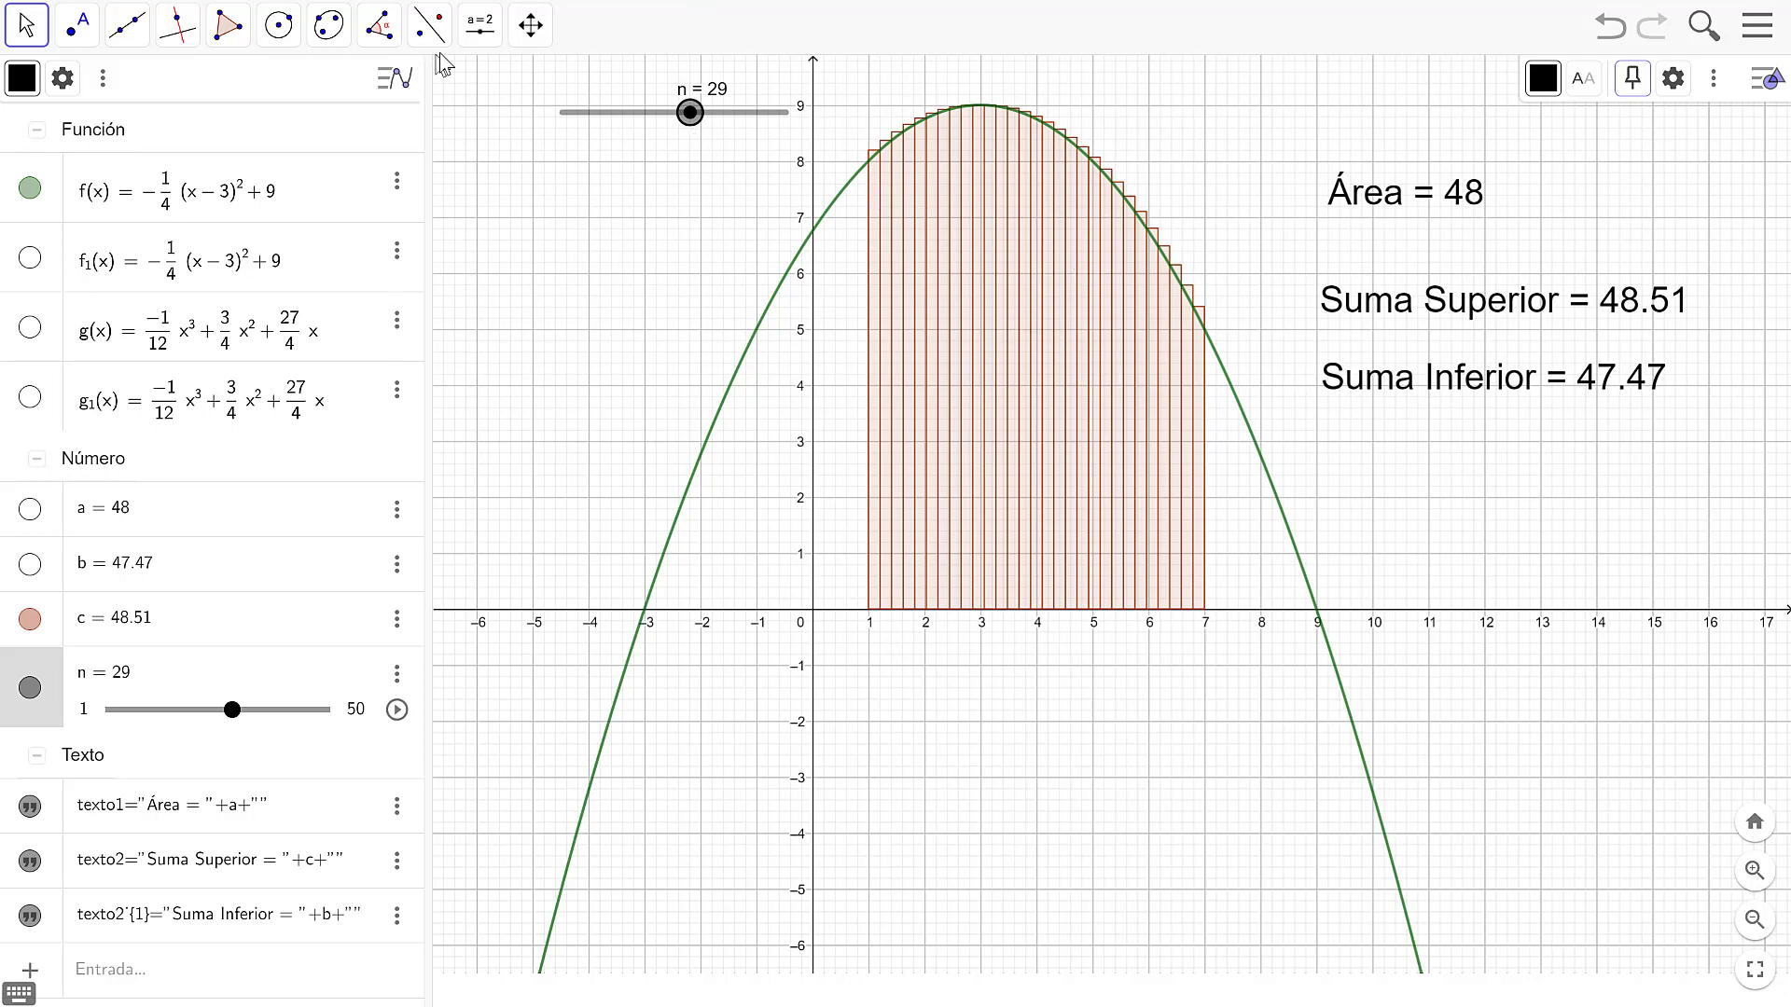
Add a text below the Suma Inferior label reading "Suma = " followed by the dynamic value (b+c)/2.
left_click(478, 42)
left_click(497, 140)
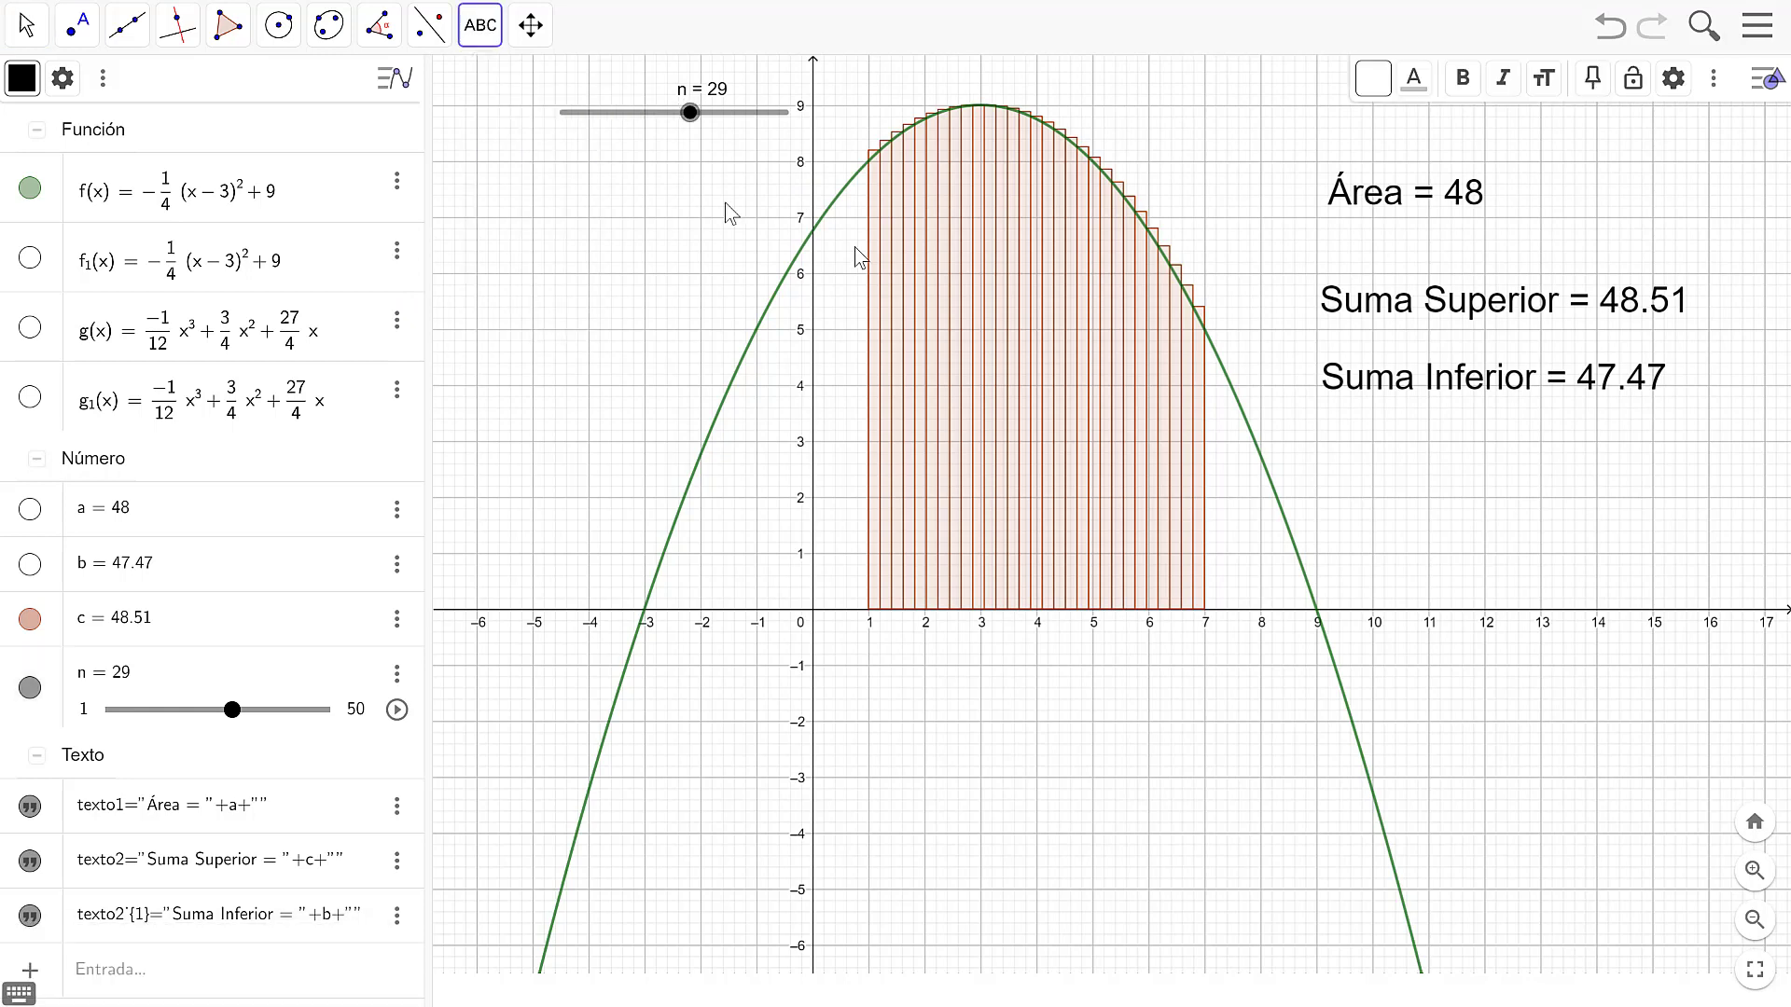
left_click(1385, 477)
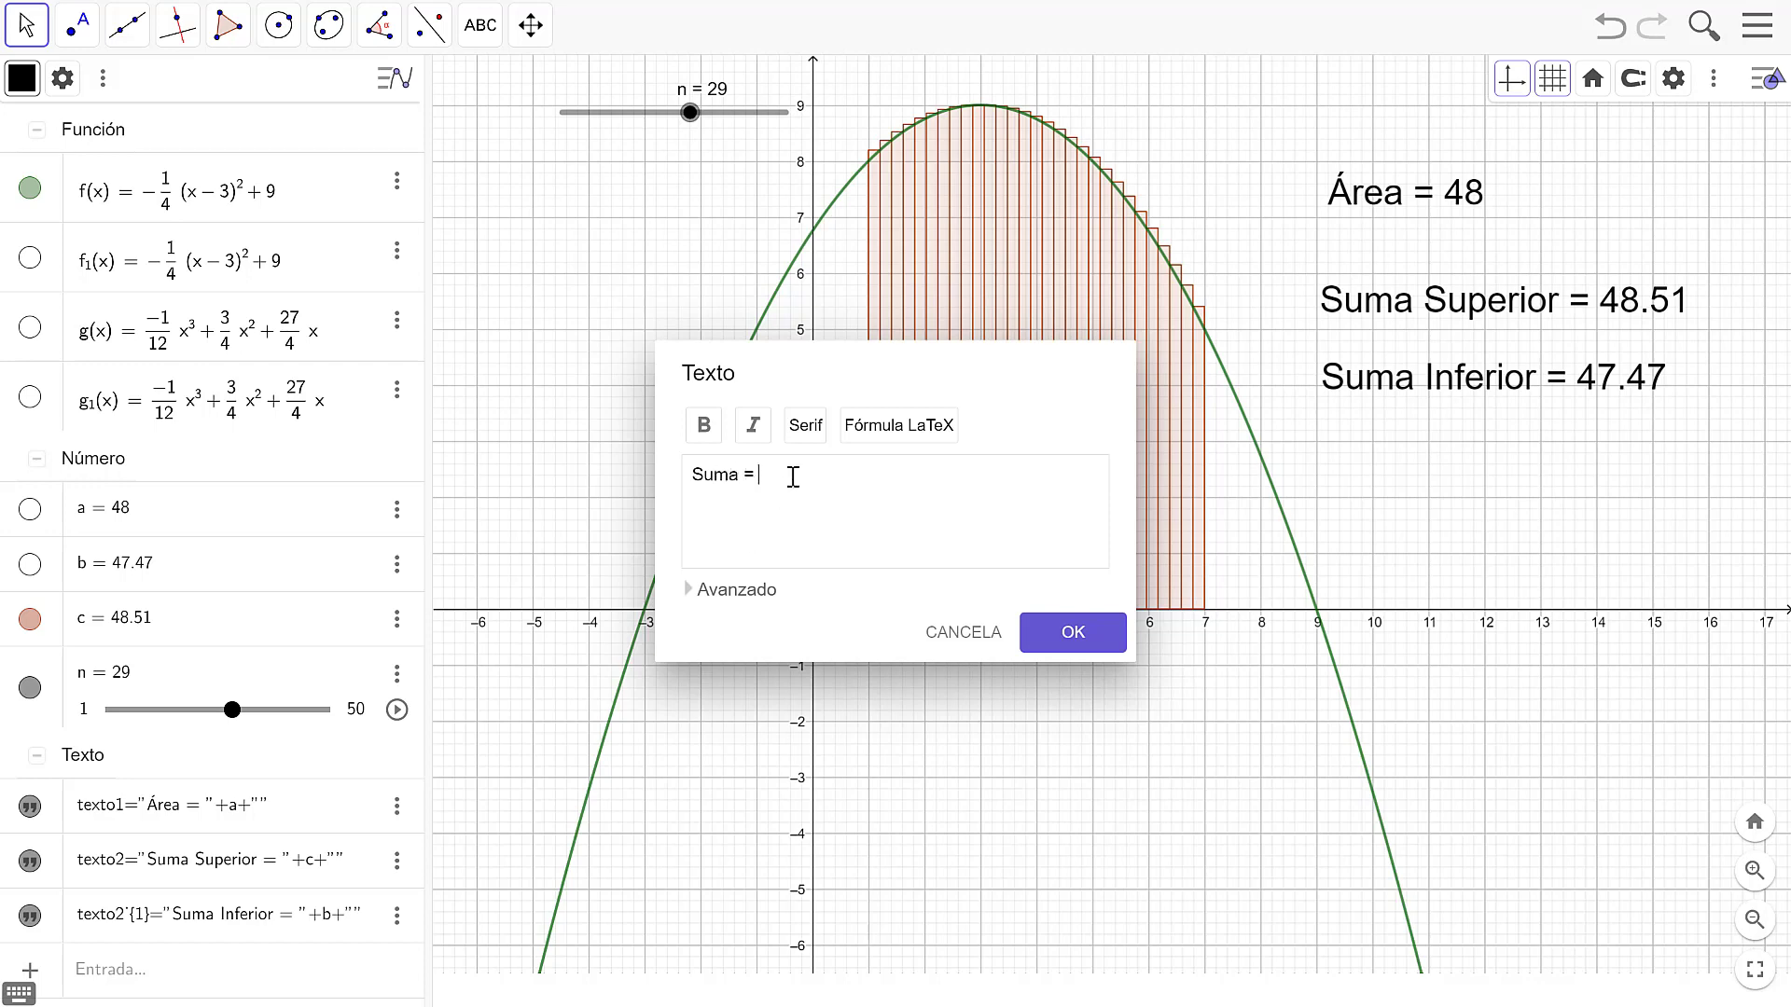
left_click(742, 589)
left_click(804, 525)
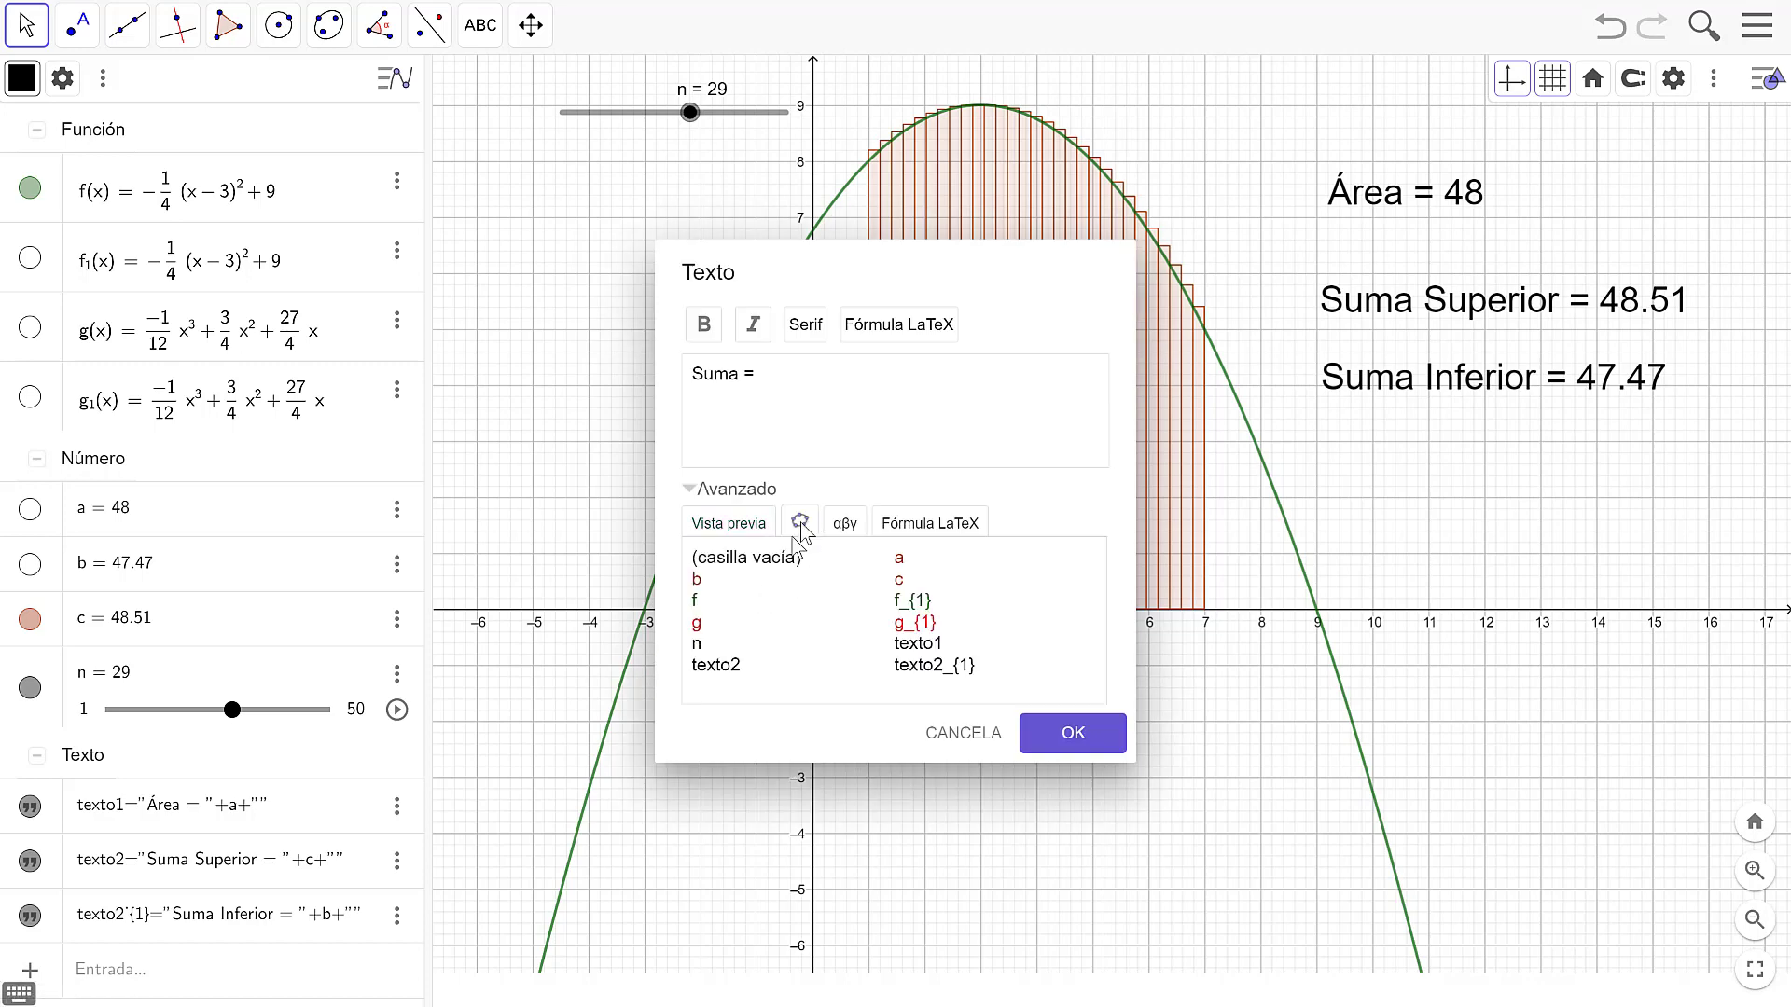
left_click(751, 557)
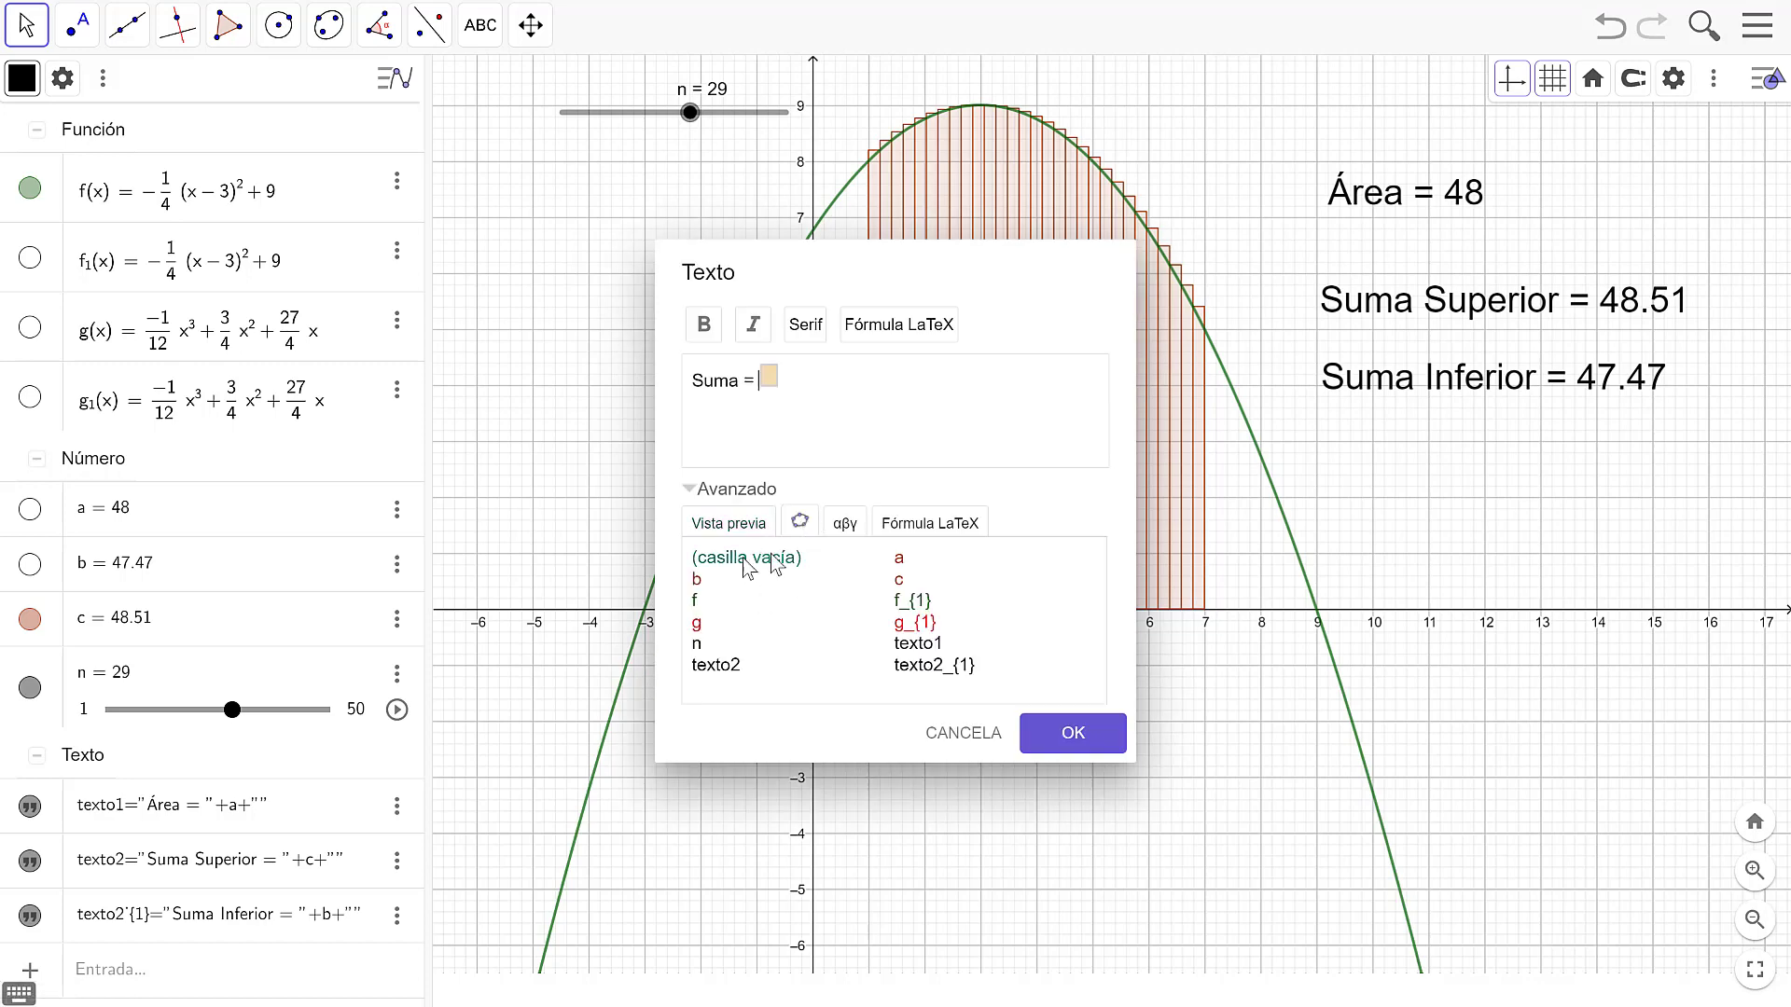
left_click(770, 383)
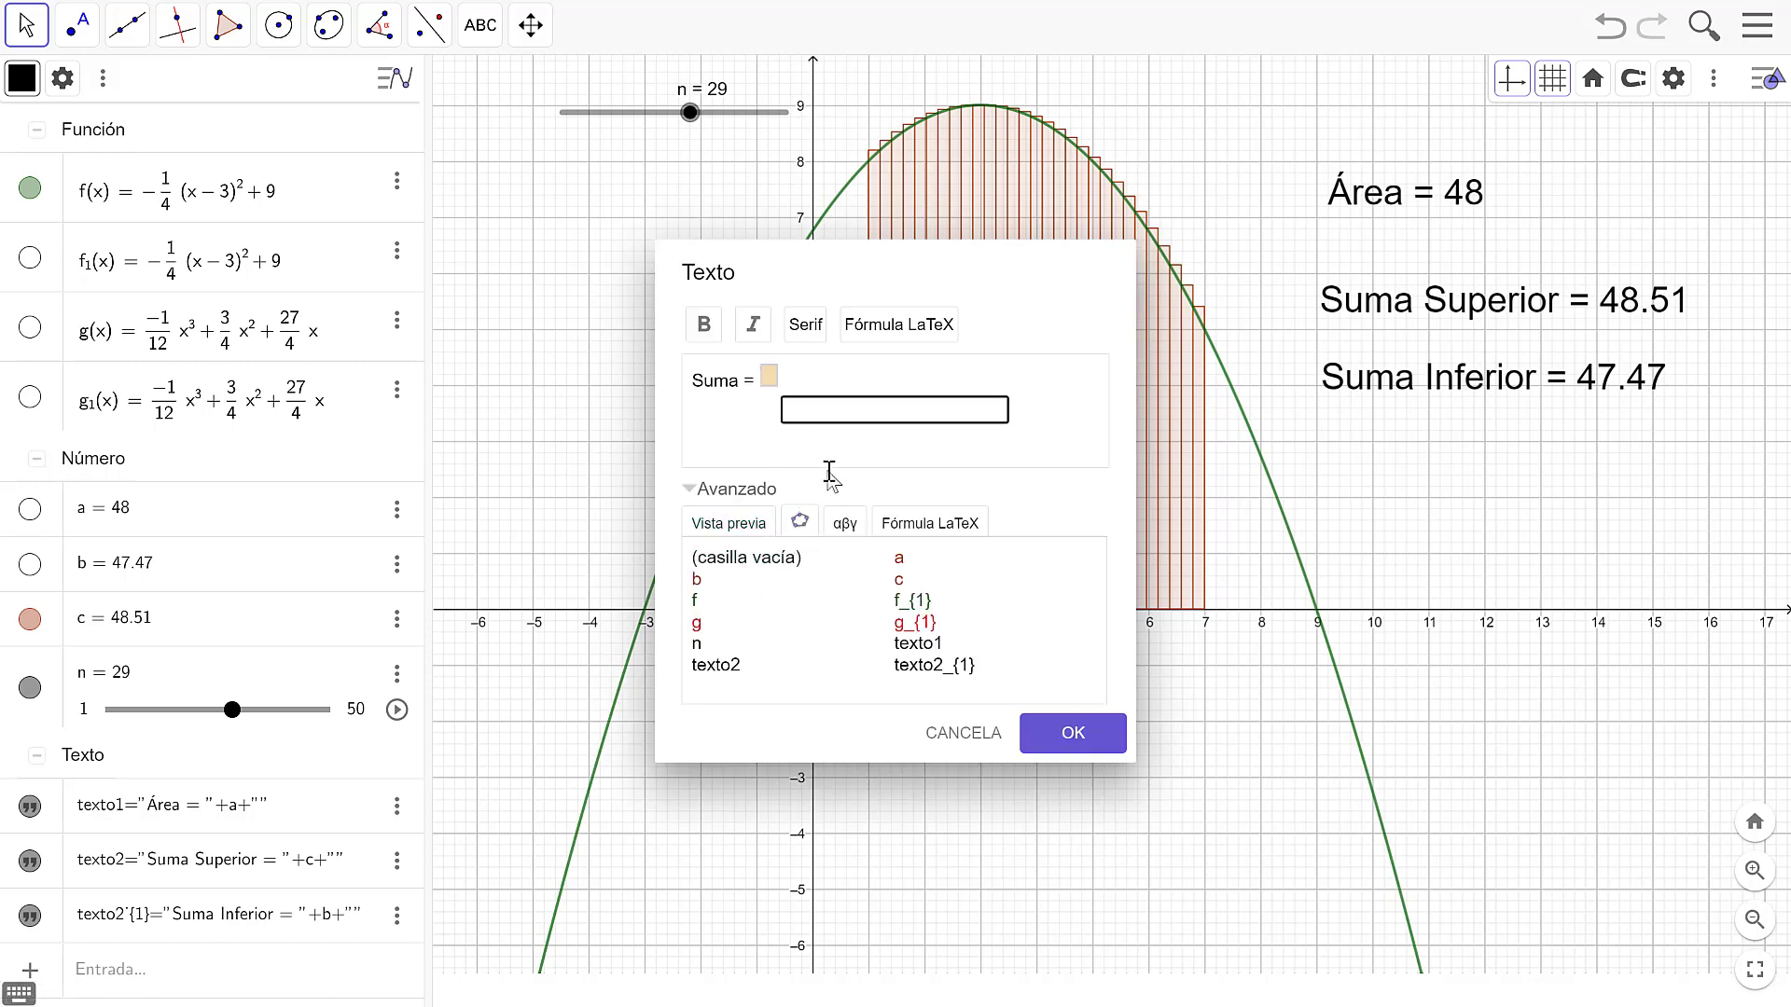
type("(b+c)/2")
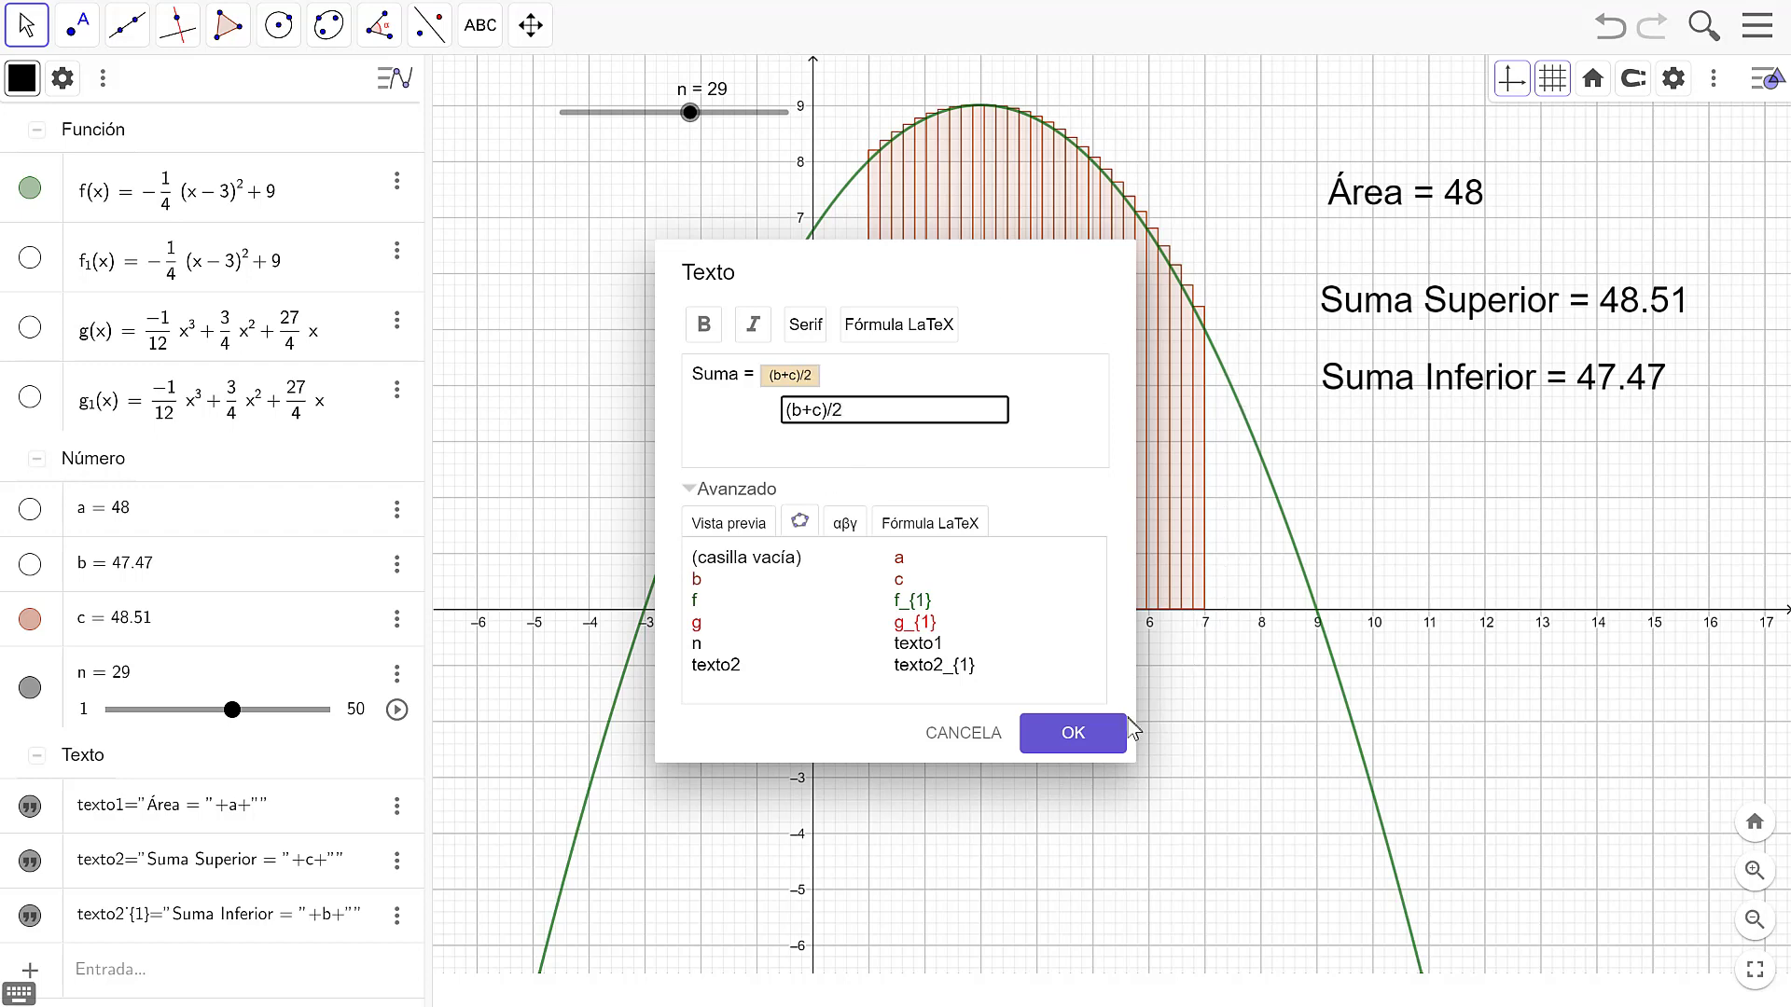
left_click(1106, 749)
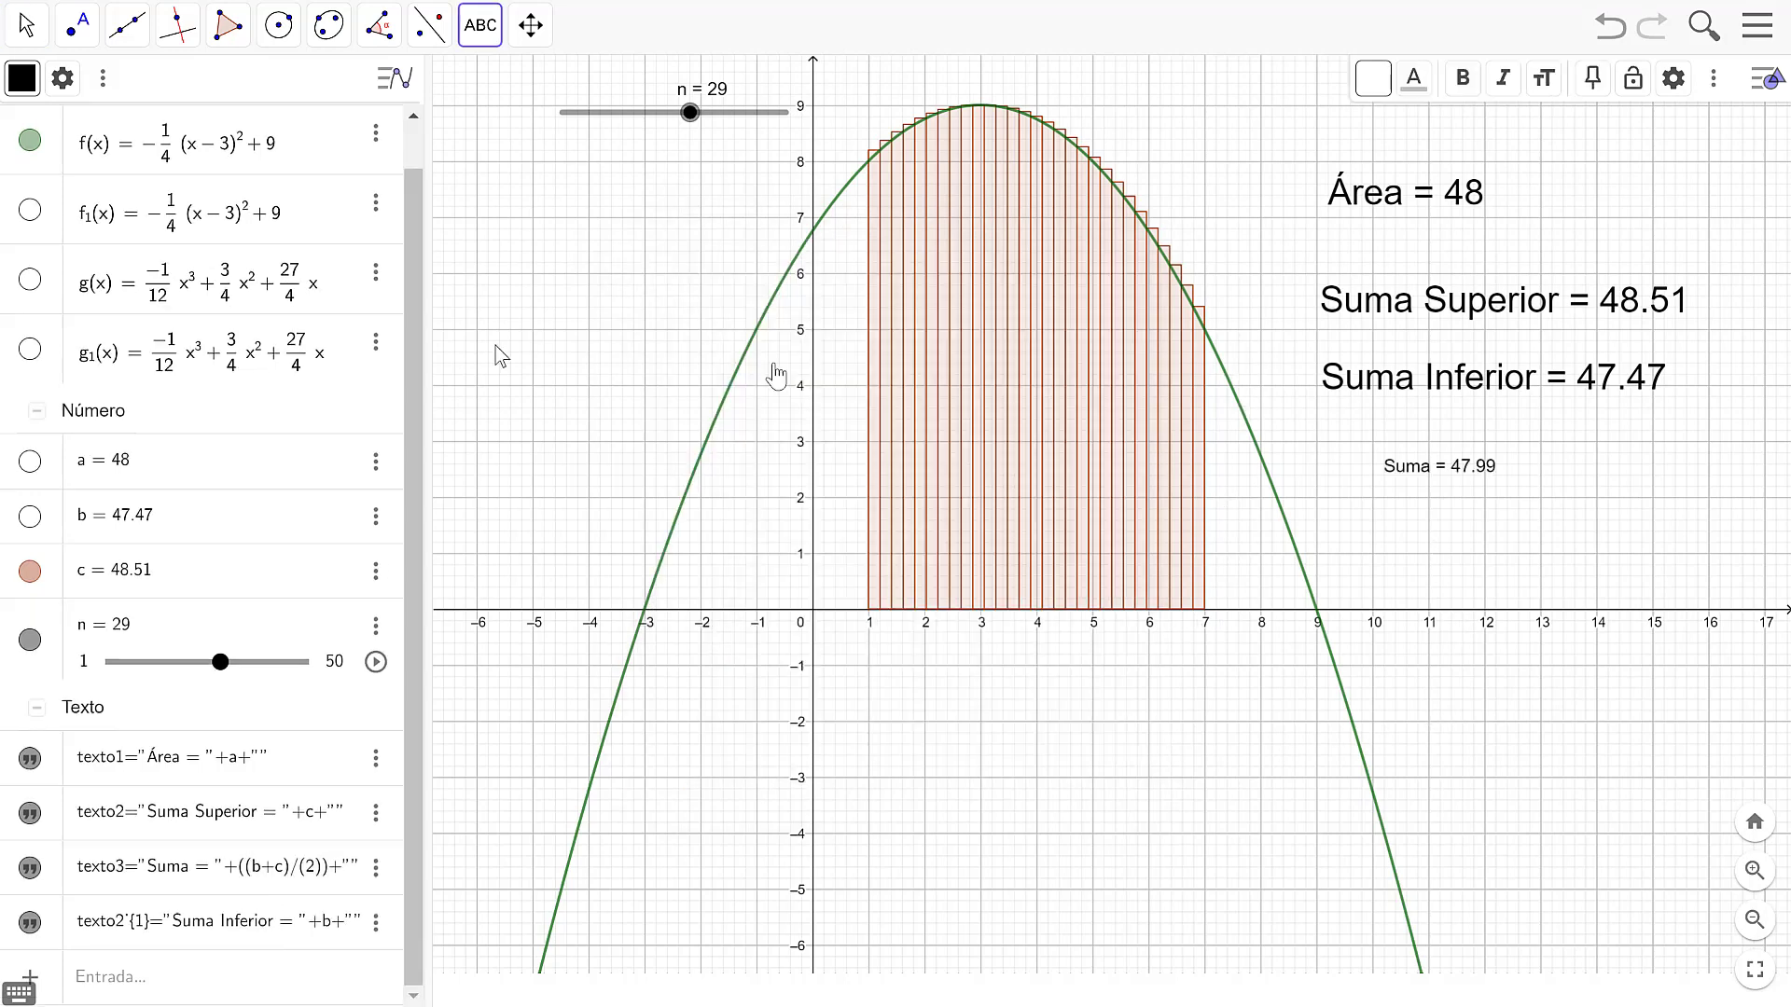
Set the Suma text's size to Grande and reposition the labels, with Suma farther below Suma Inferior and Área higher beside the parabola's peak.
left_click(26, 26)
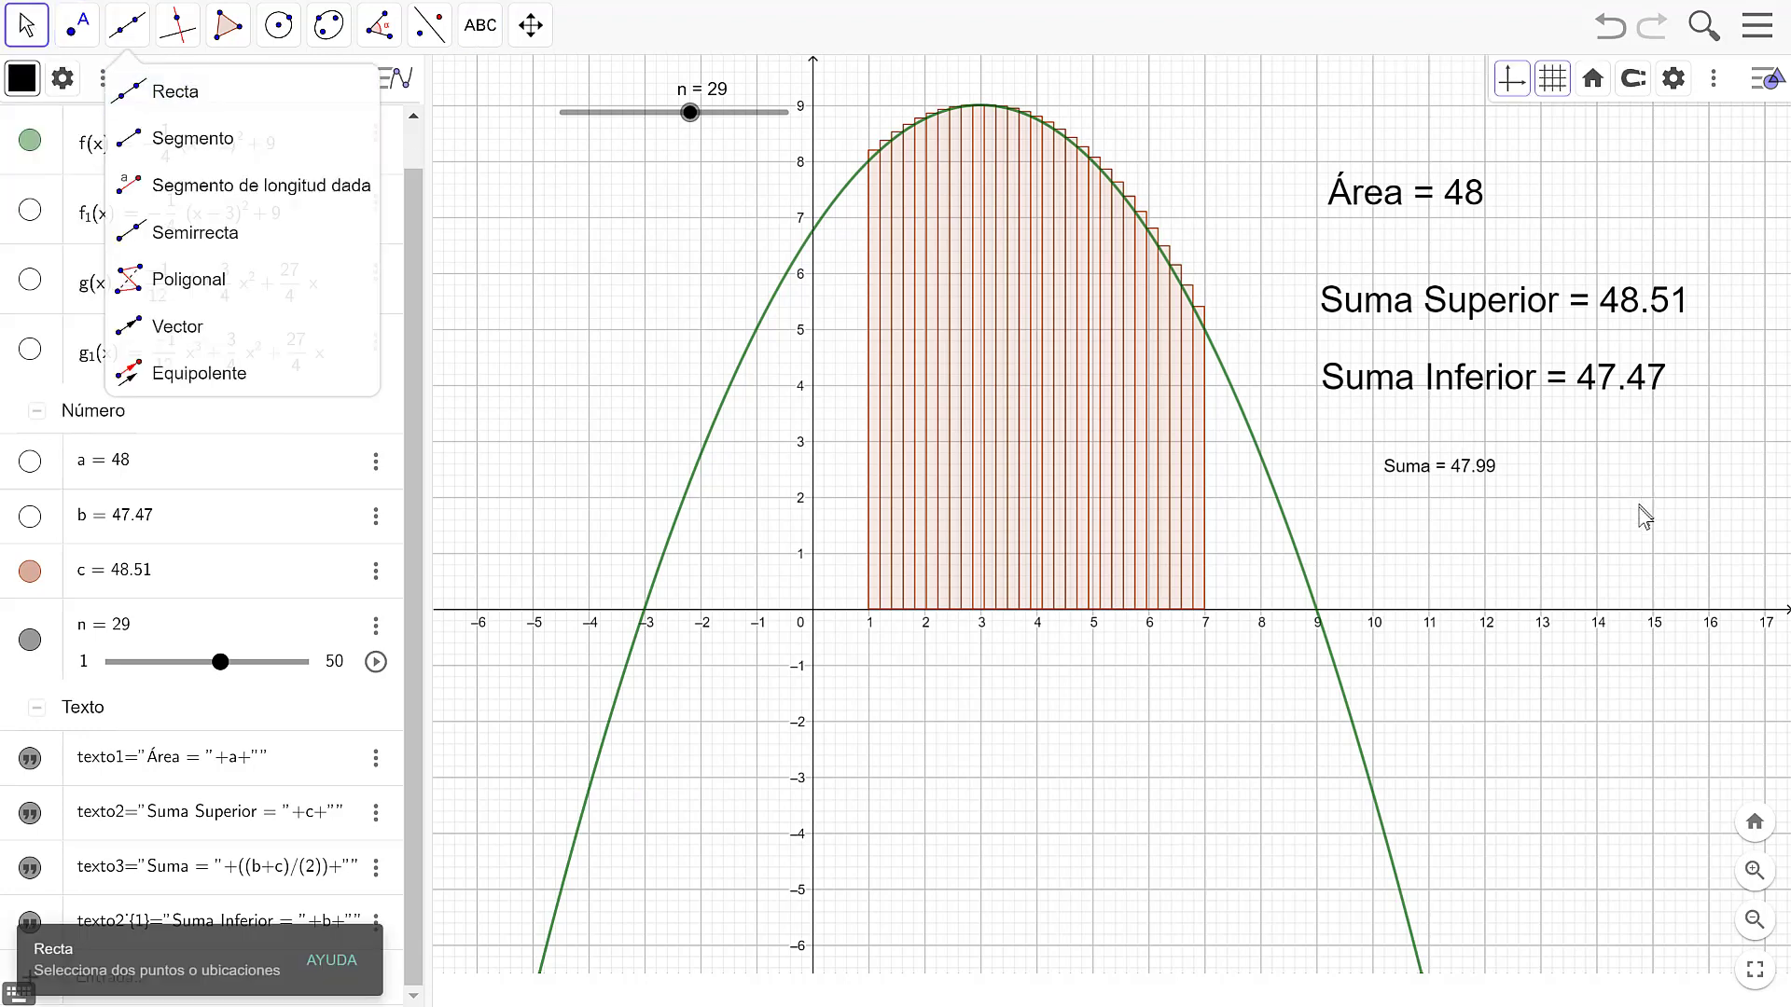
left_click(1491, 468)
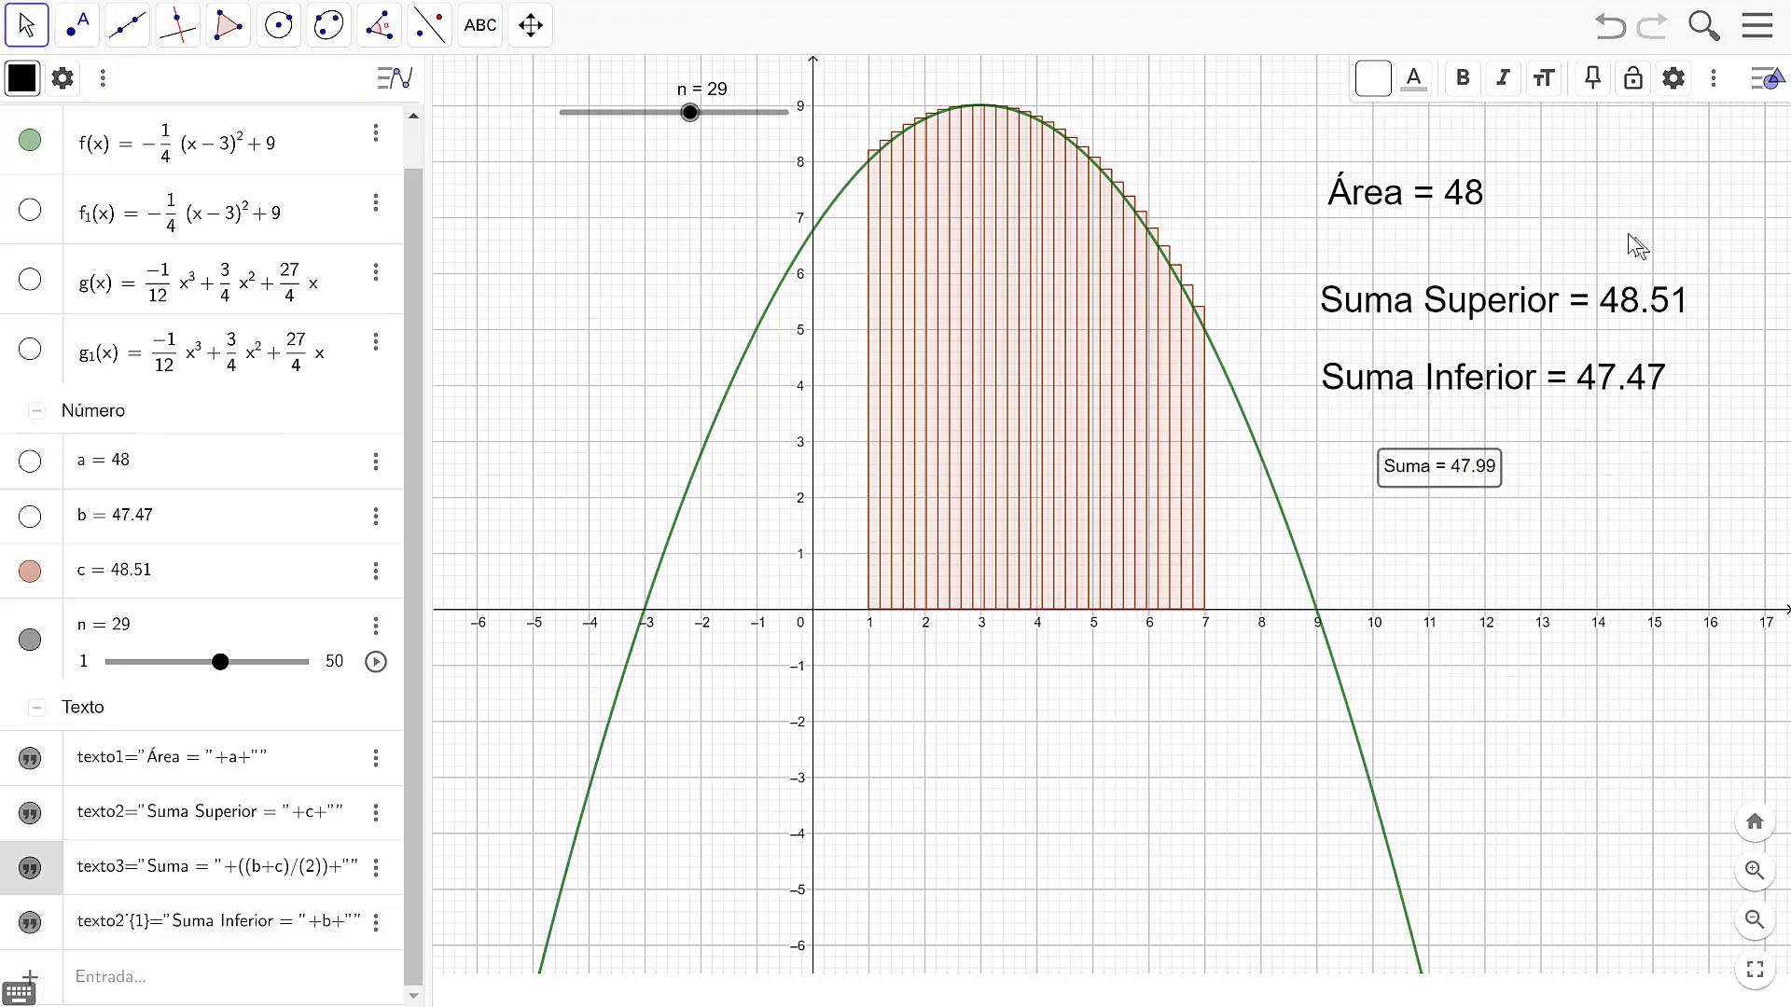
left_click(1544, 81)
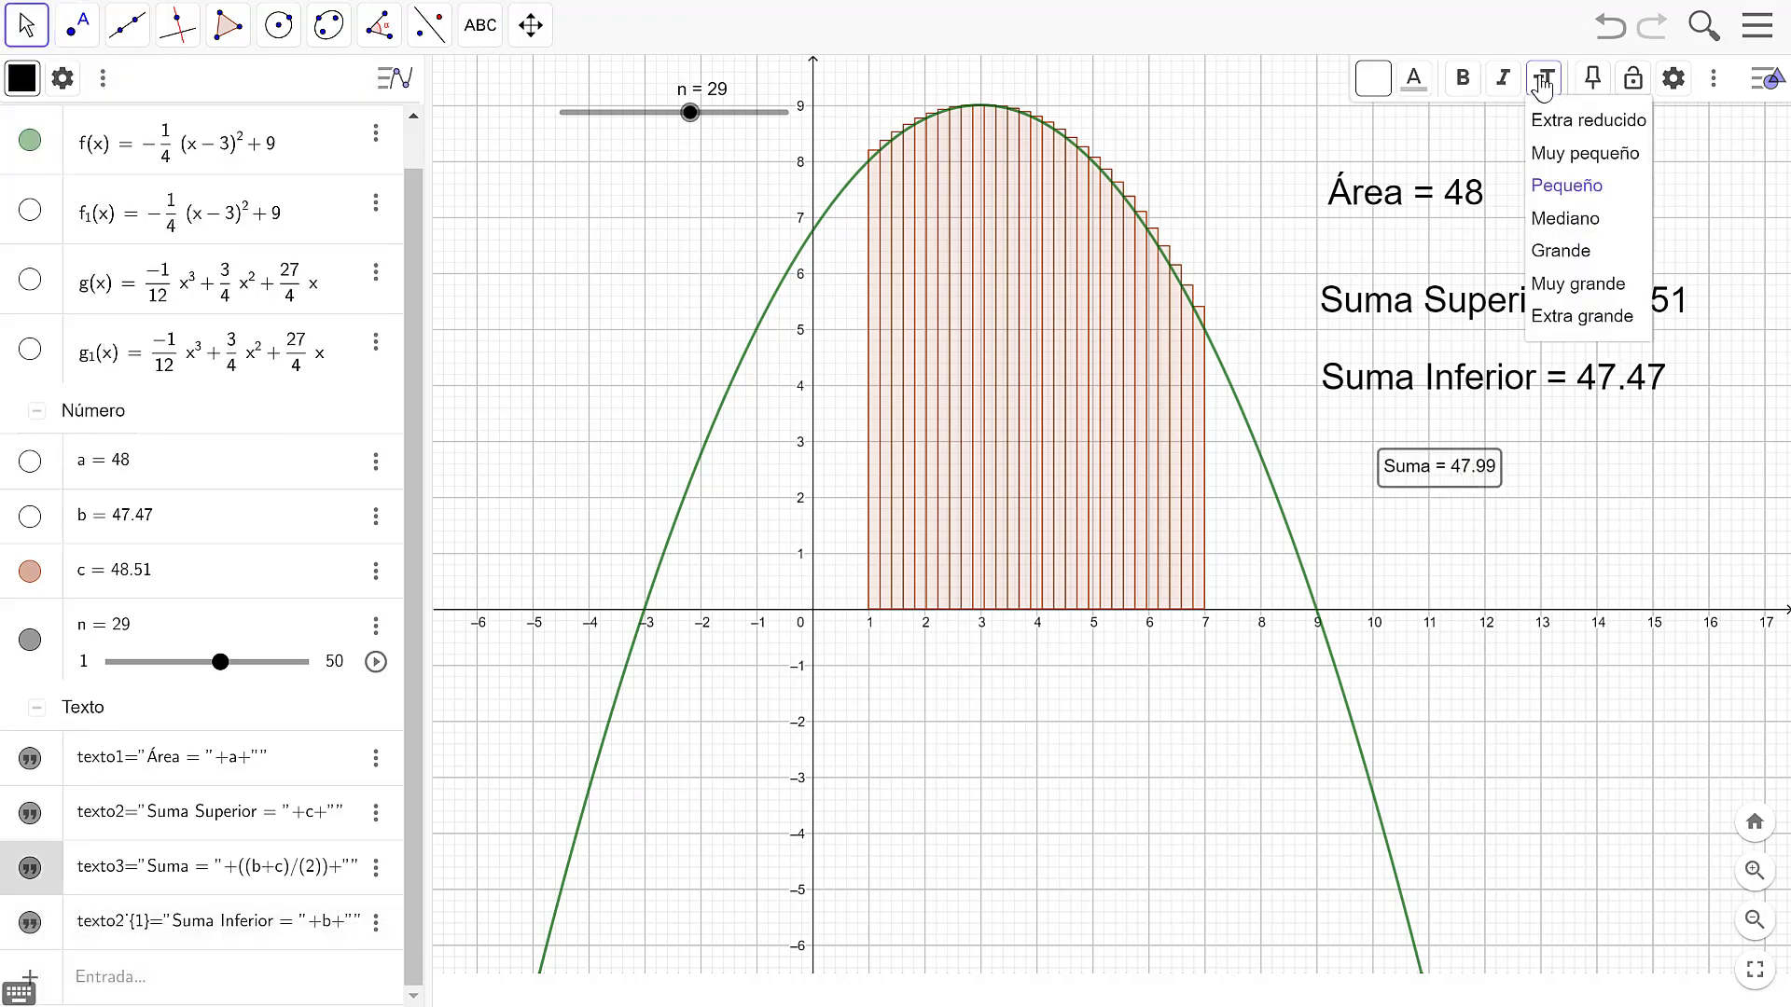
left_click(1554, 252)
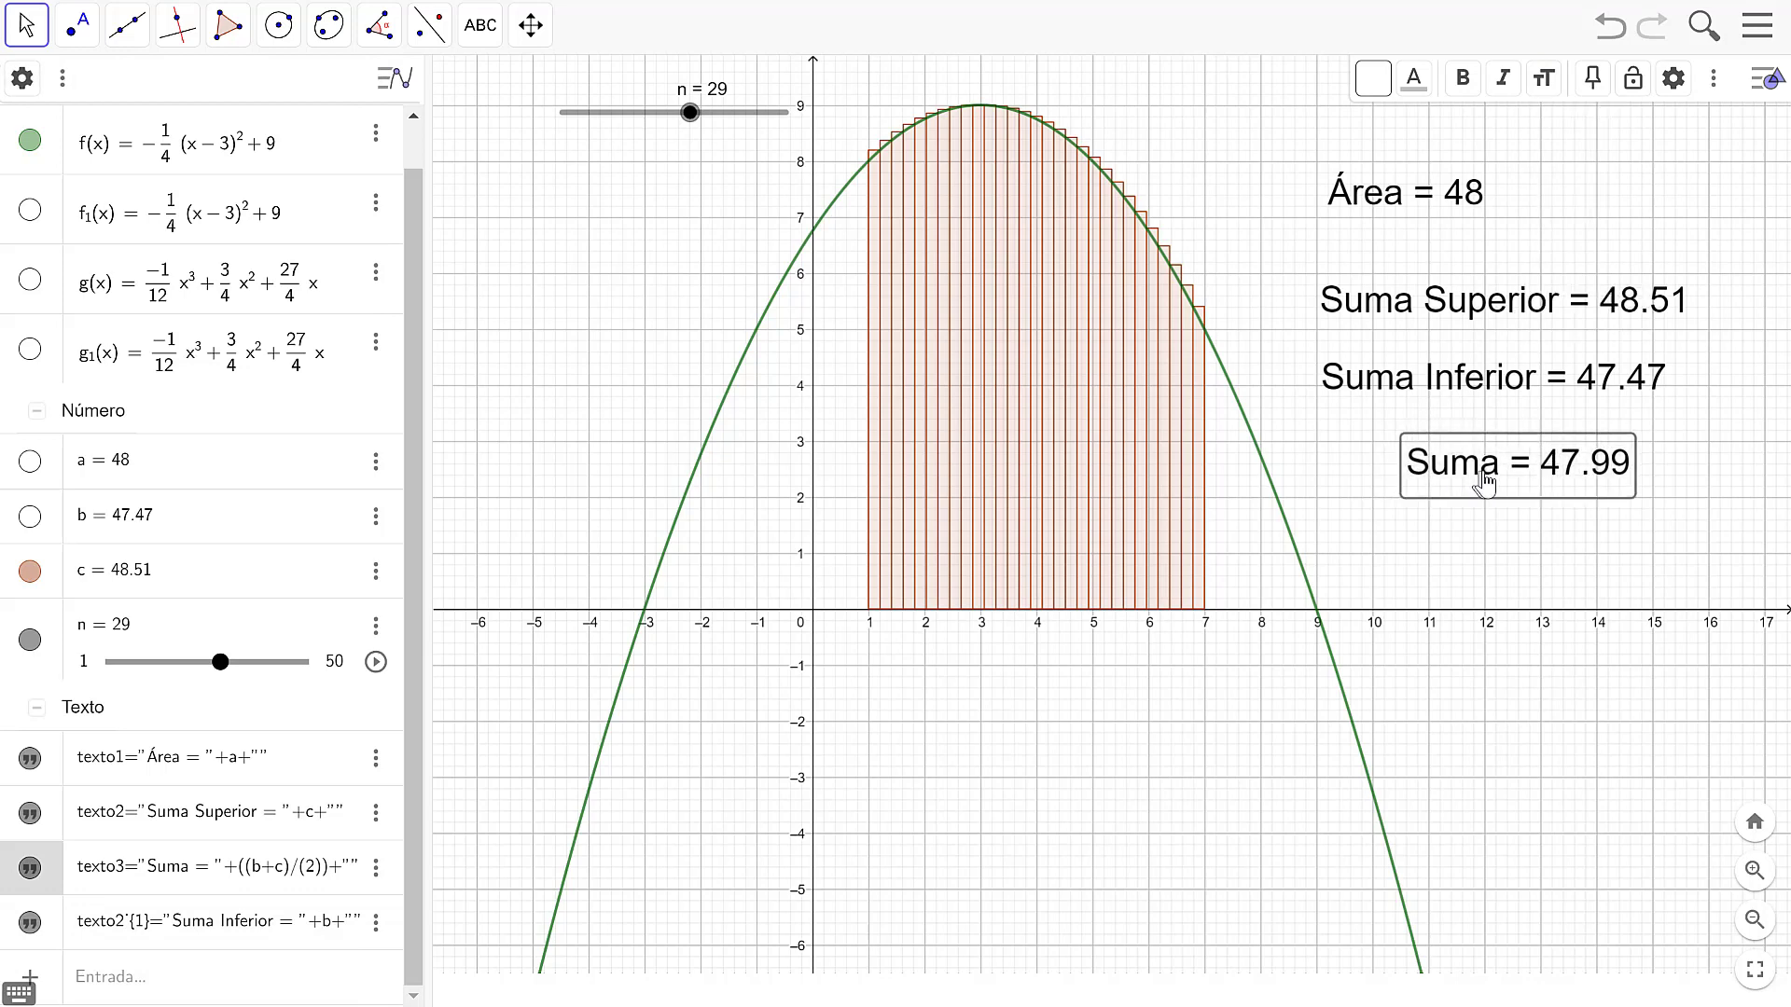
left_click(1530, 724)
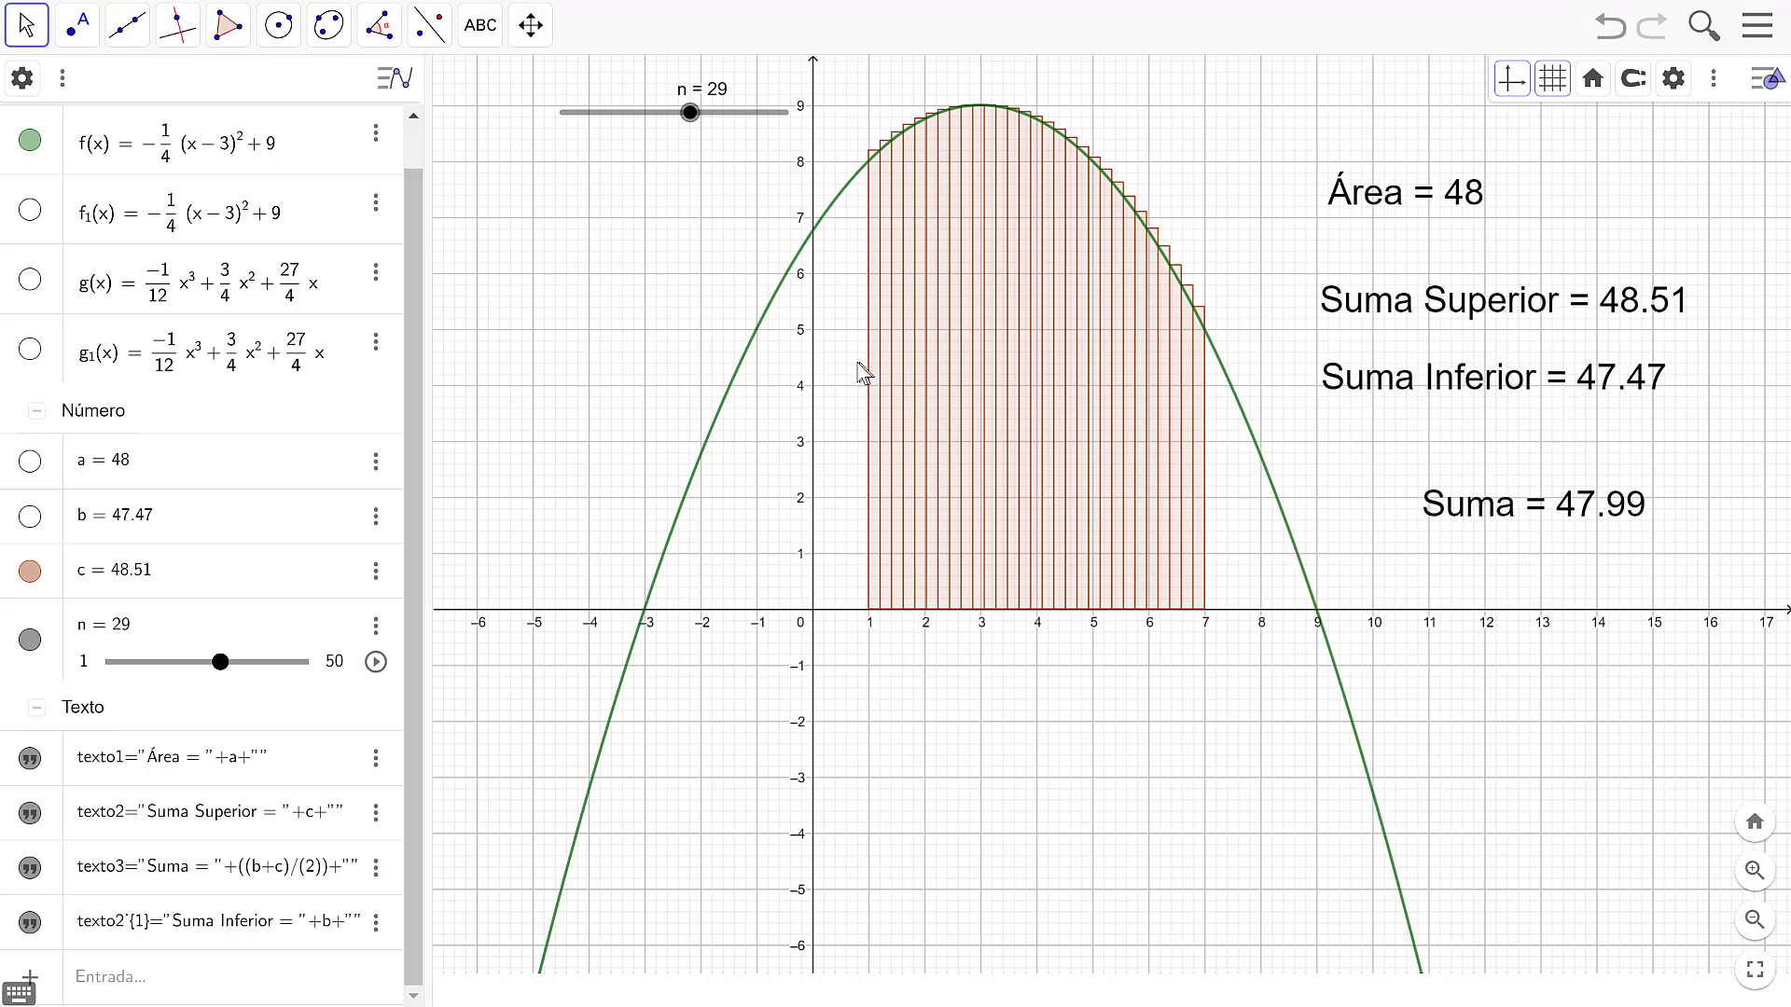
left_click_drag(1371, 204, 1310, 138)
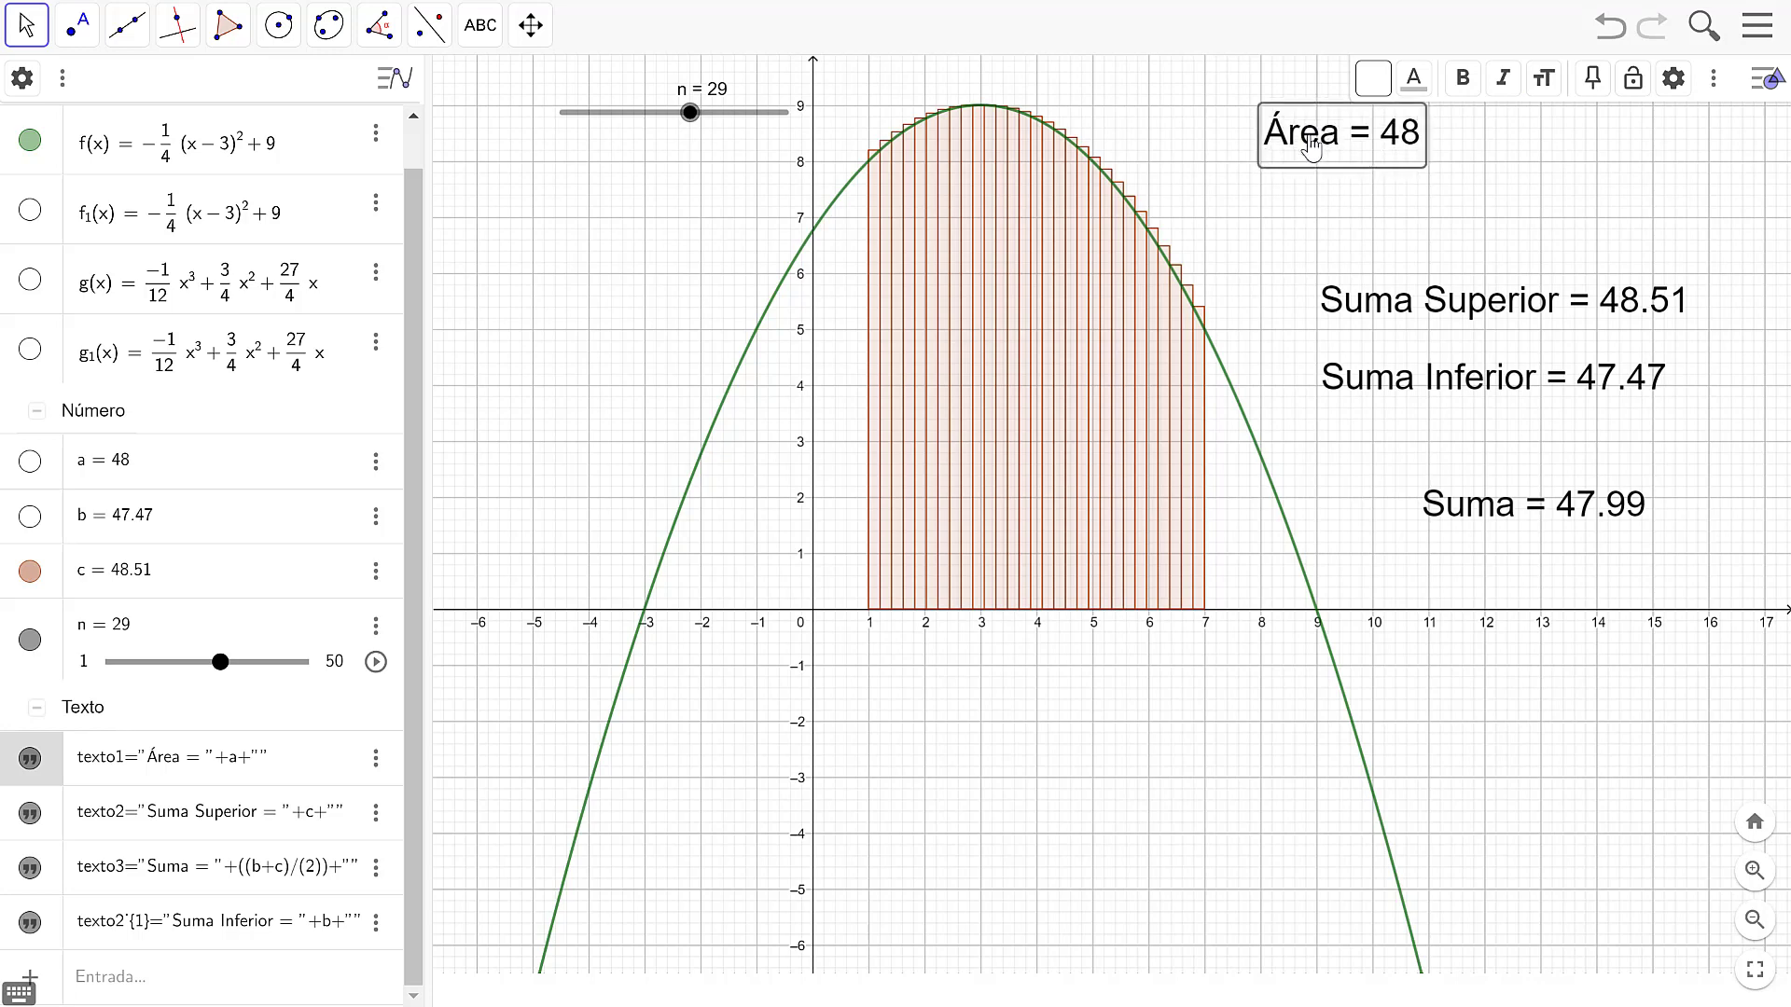
left_click(1356, 214)
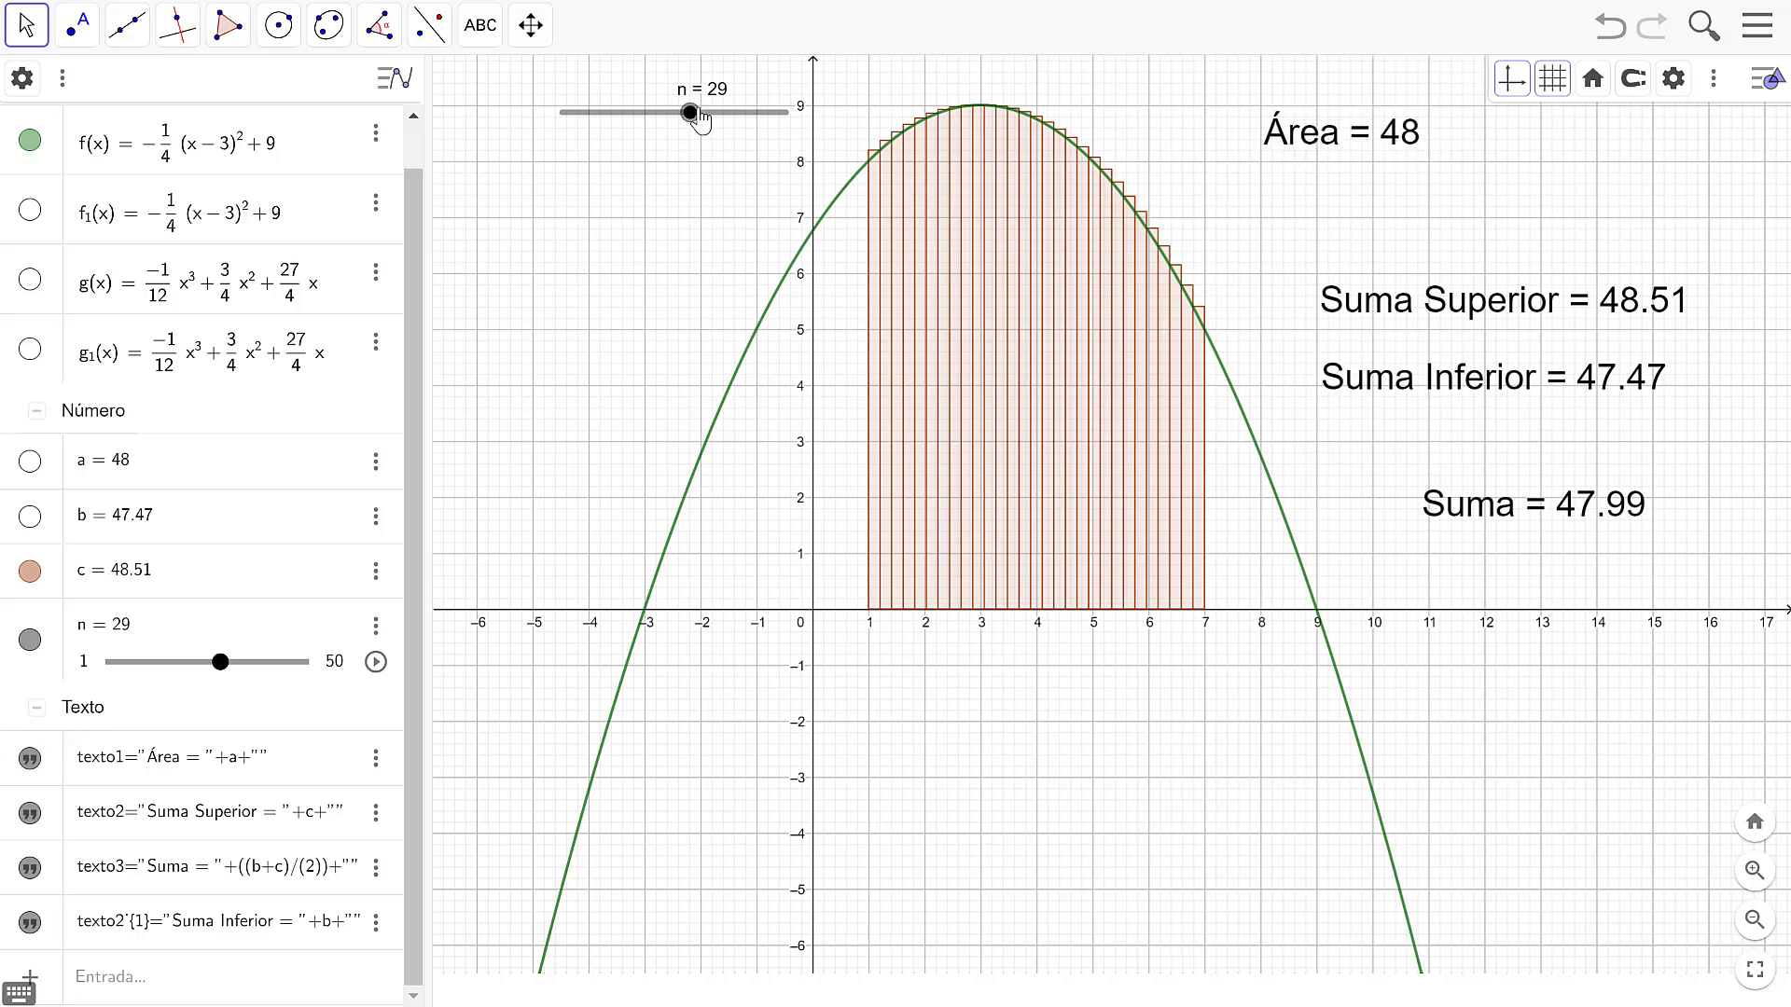
Raise slider n to 44 and lower it to 8 to compare the averaged sum with the exact area.
left_click_drag(694, 119, 761, 138)
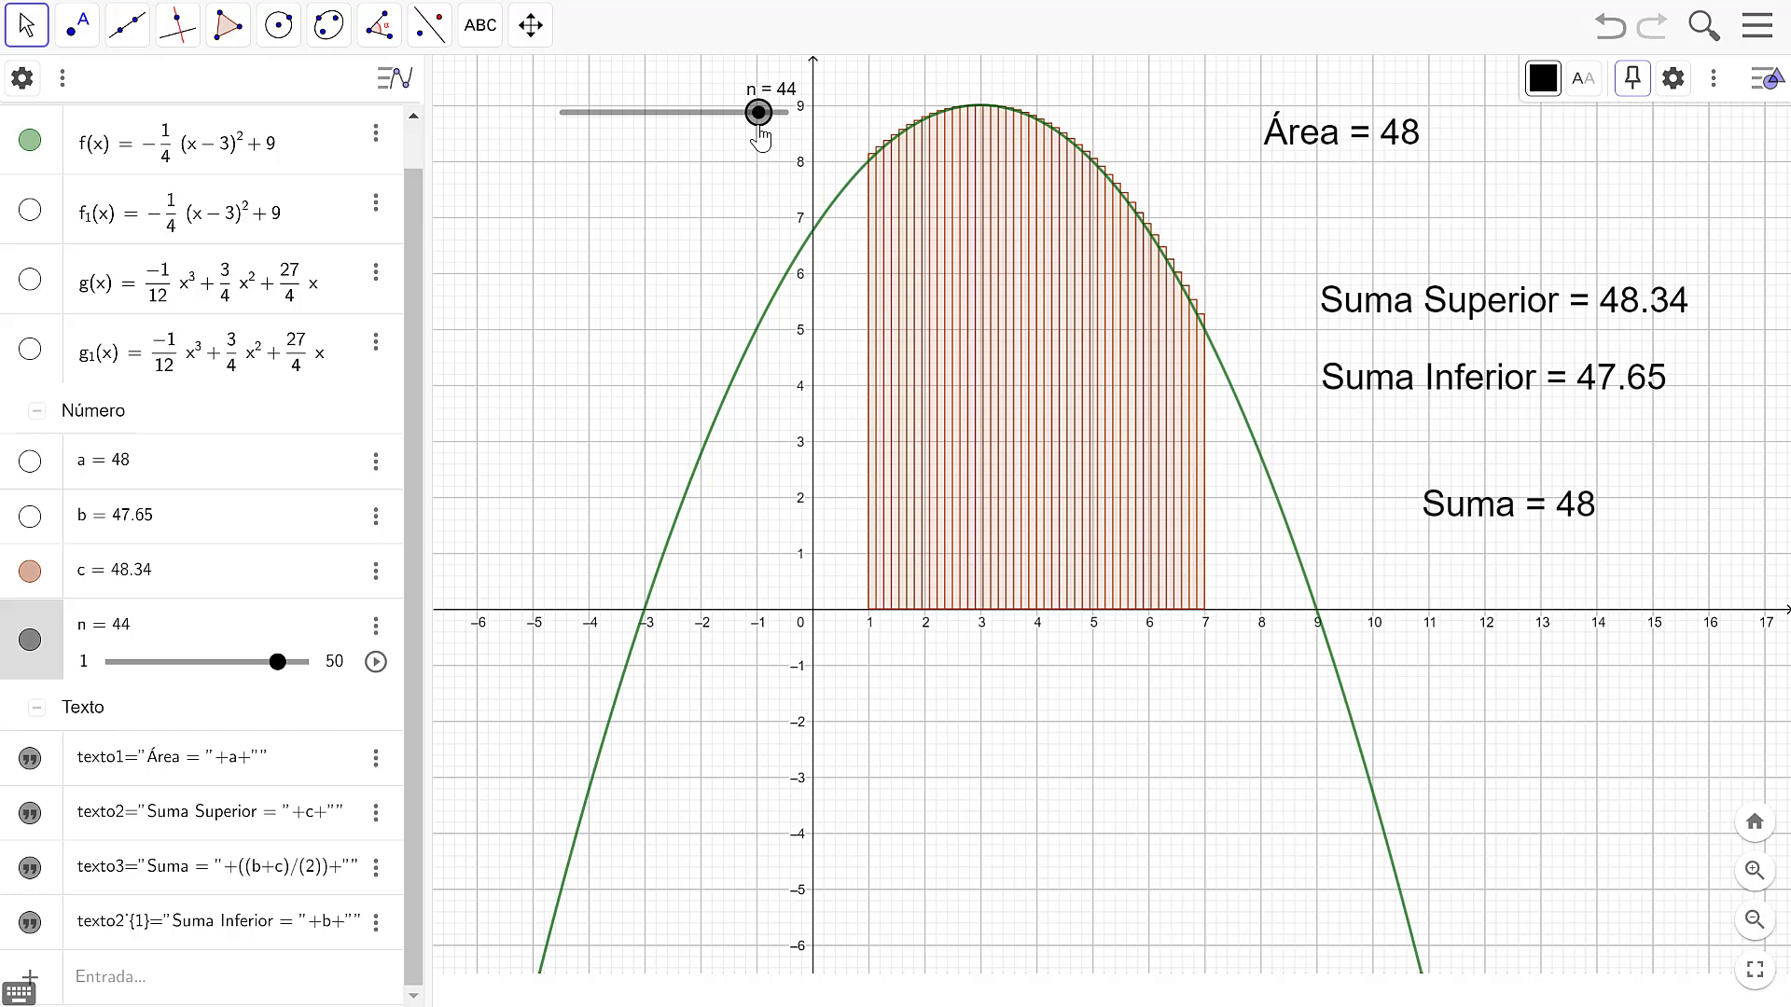
left_click_drag(760, 133, 594, 134)
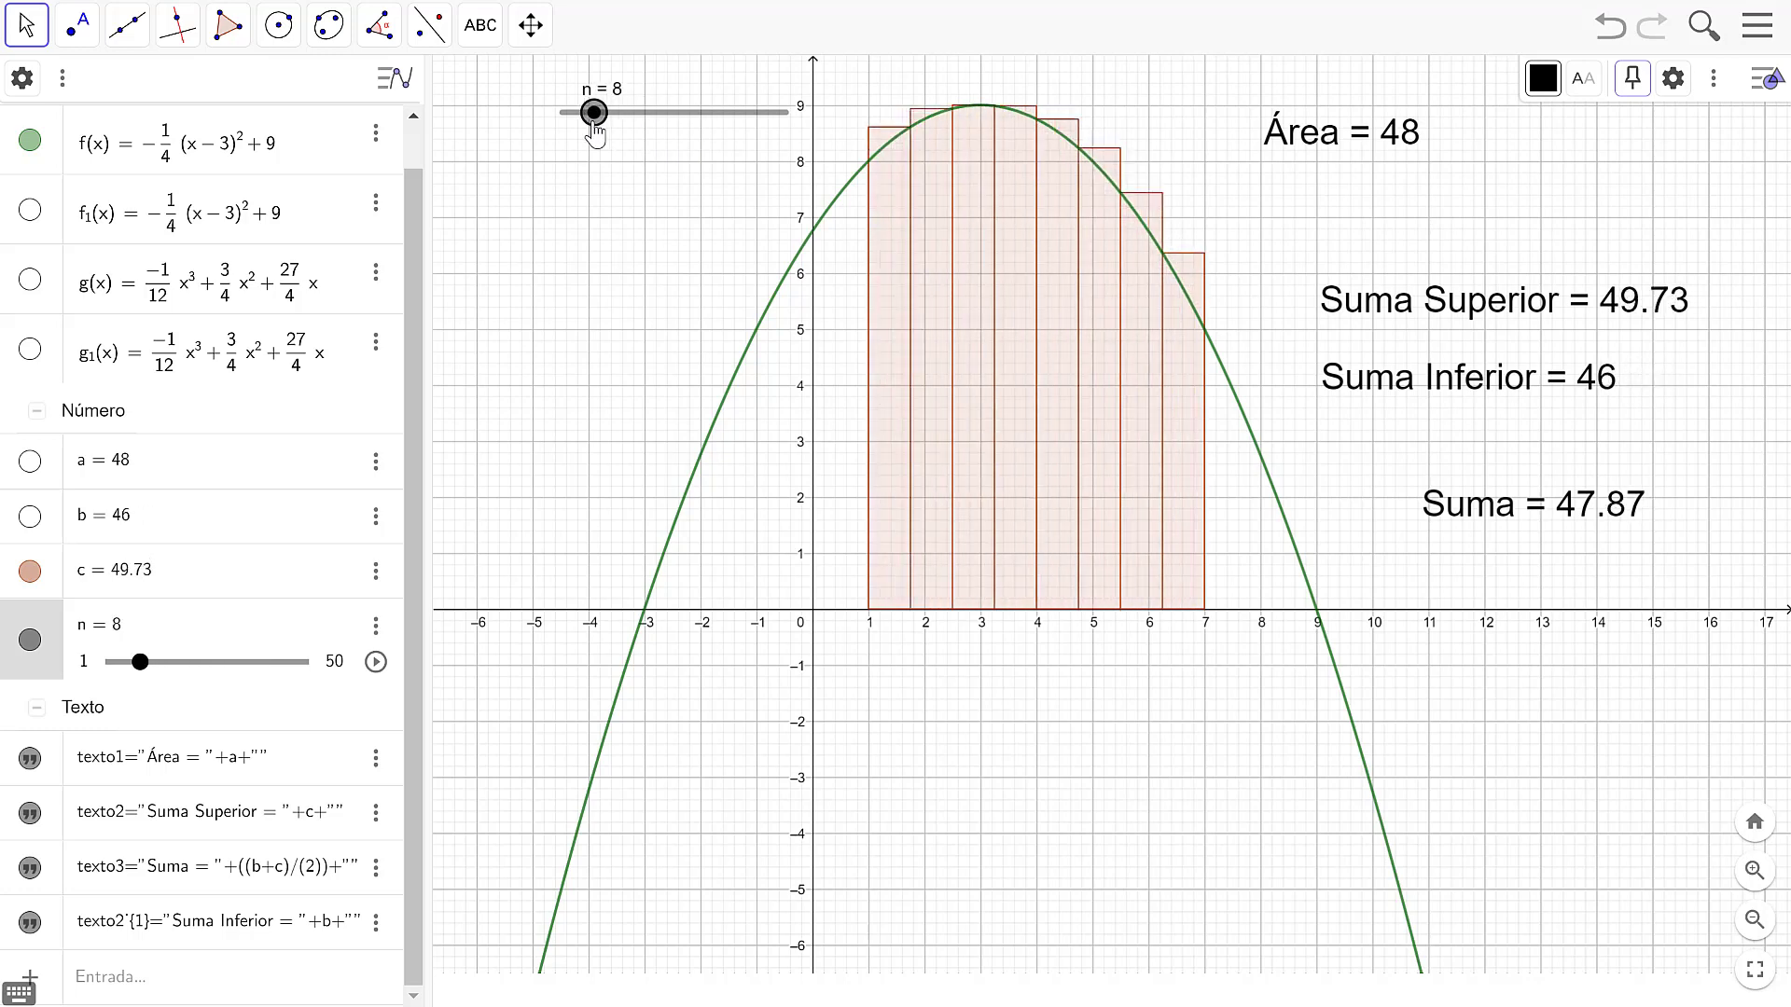